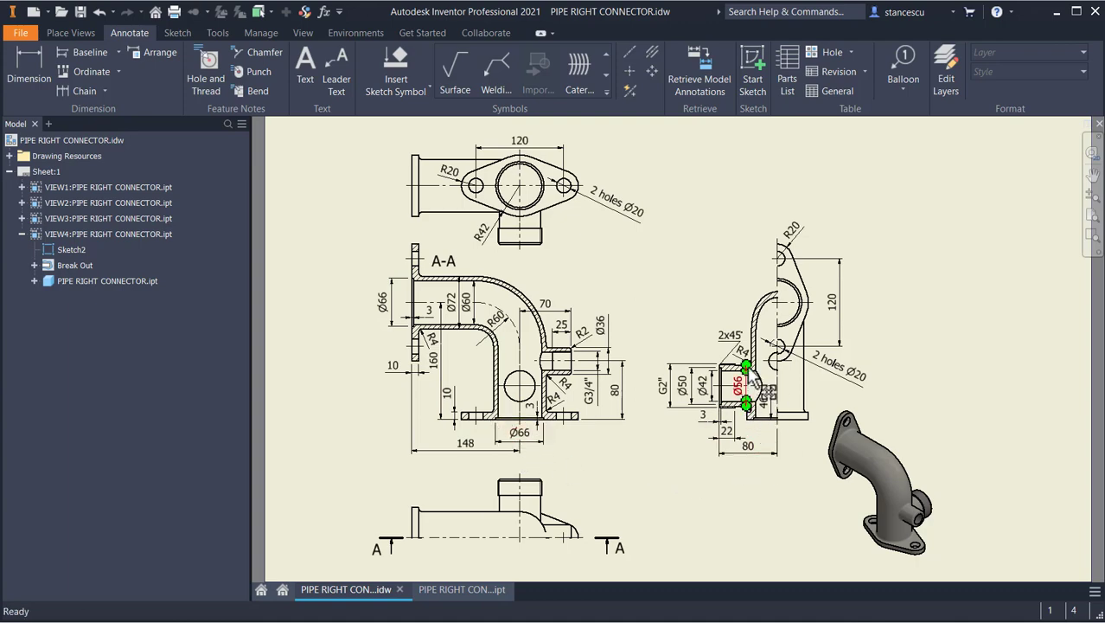
- Examine the dimensions of the G2" threaded branch and the neighbouring section view in the drawing
{"action": "scroll", "coordinate": [745, 393], "scroll_direction": "up", "scroll_amount": 5}
{"action": "middle_click_drag", "start_coordinate": [751, 398], "coordinate": [694, 319]}
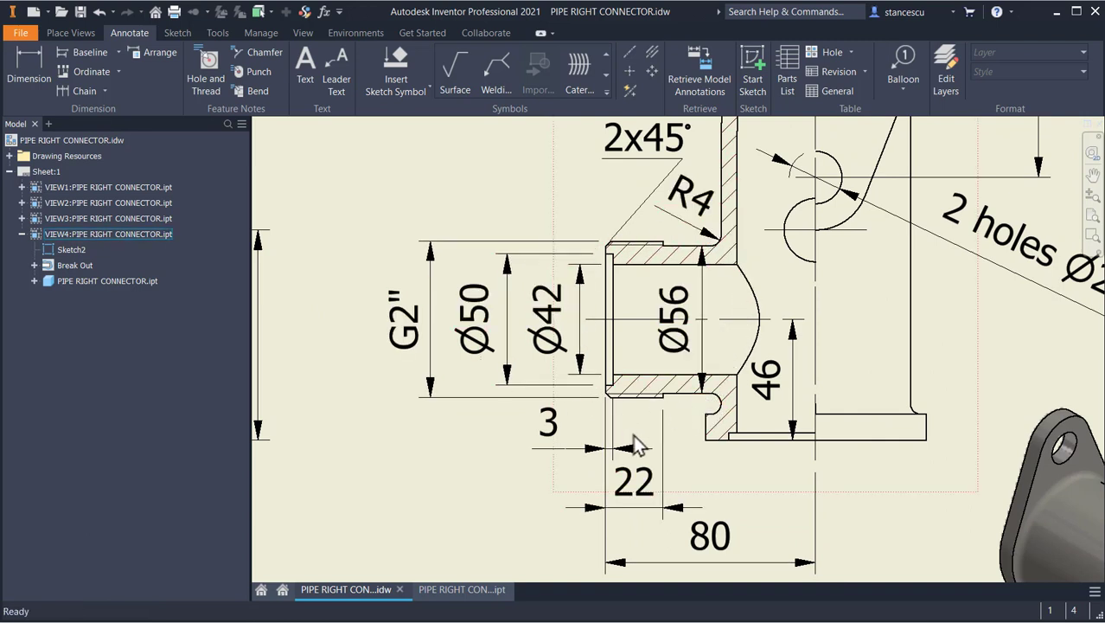
{"action": "scroll", "coordinate": [536, 346], "scroll_direction": "down", "scroll_amount": 2}
{"action": "middle_click_drag", "start_coordinate": [464, 377], "coordinate": [655, 363]}
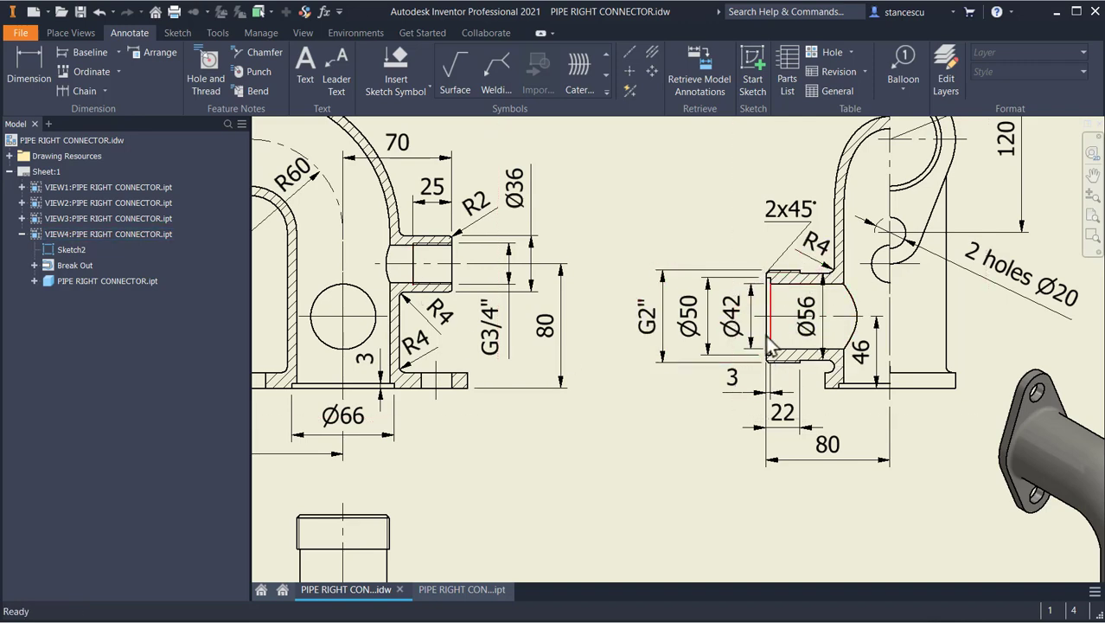
{"action": "middle_click_drag", "start_coordinate": [715, 403], "coordinate": [585, 444]}
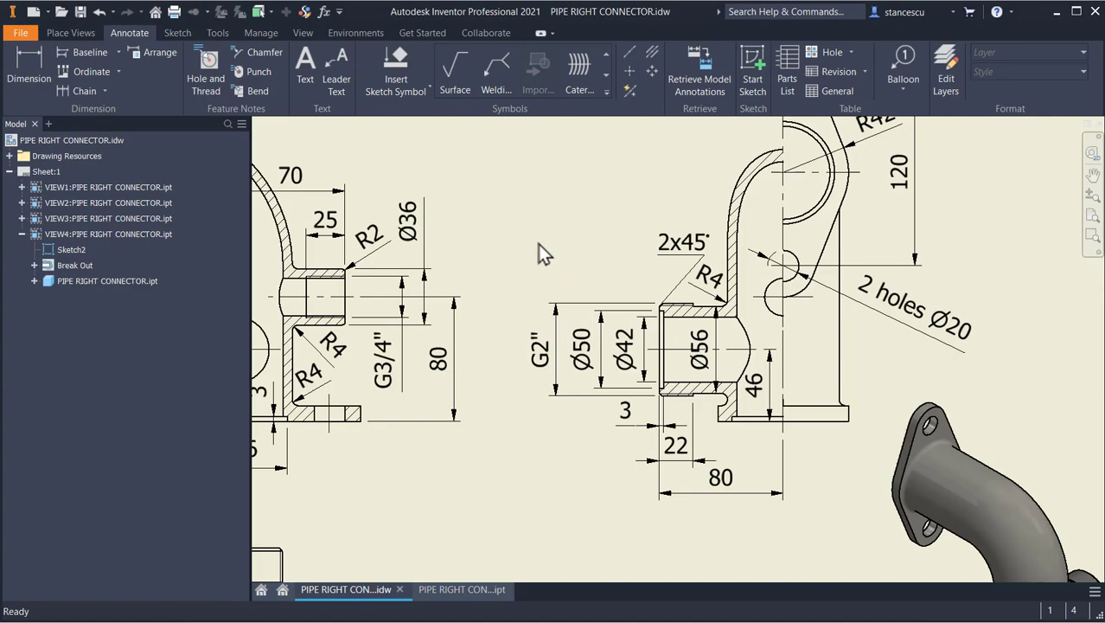
{"action": "key", "text": "Home"}
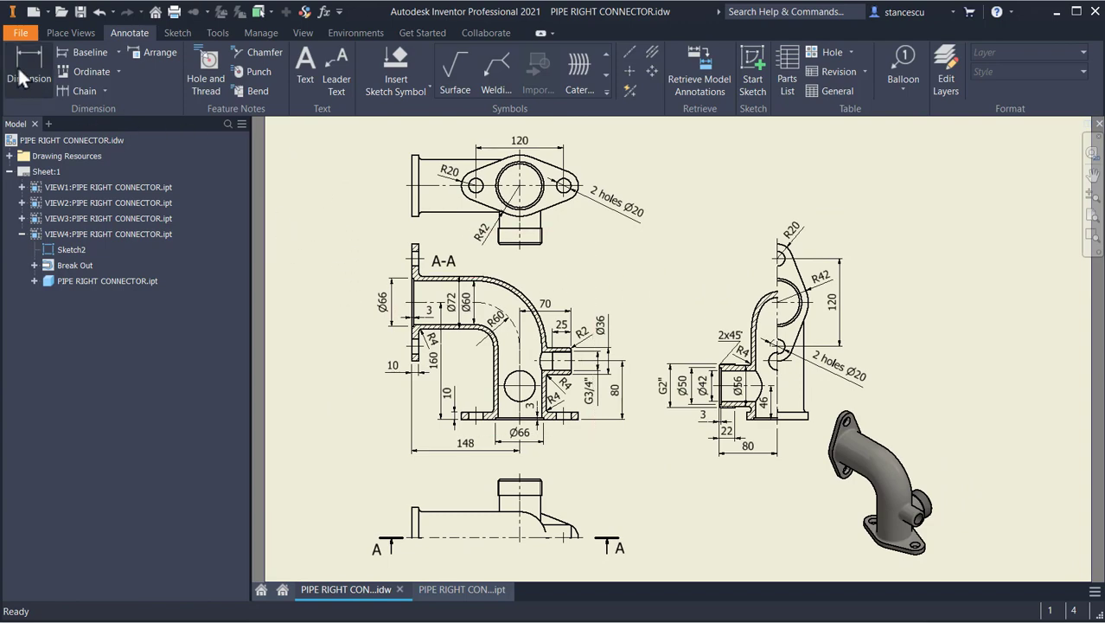
- Create a new part from the metric Standard (mm).ipt template and start a sketch on the front XY plane
{"action": "left_click", "coordinate": [32, 13]}
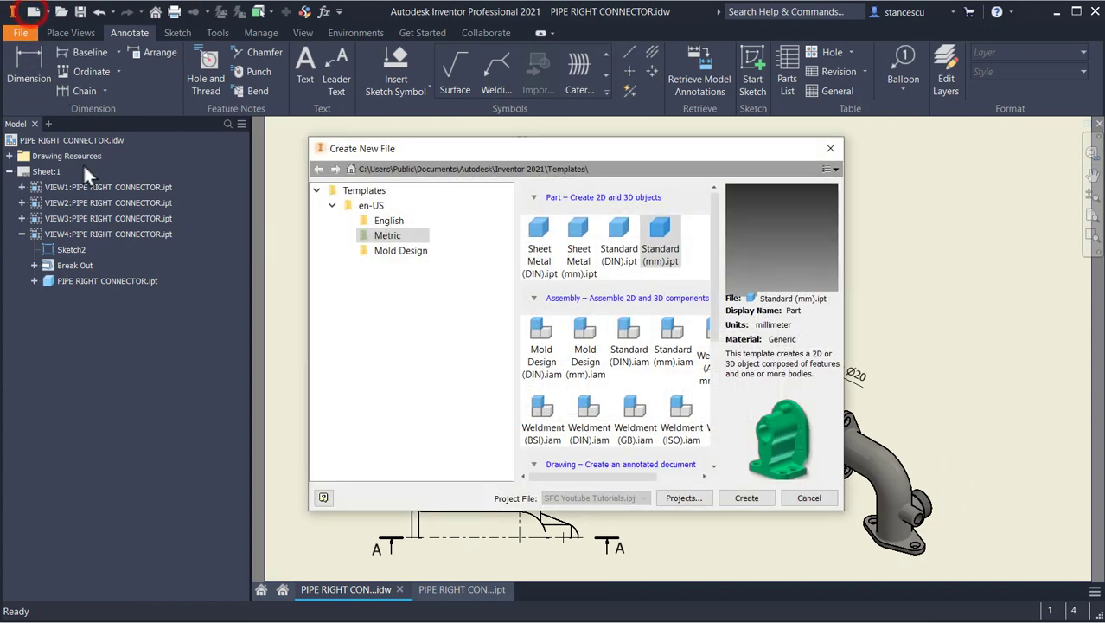
{"action": "double_click", "coordinate": [657, 236]}
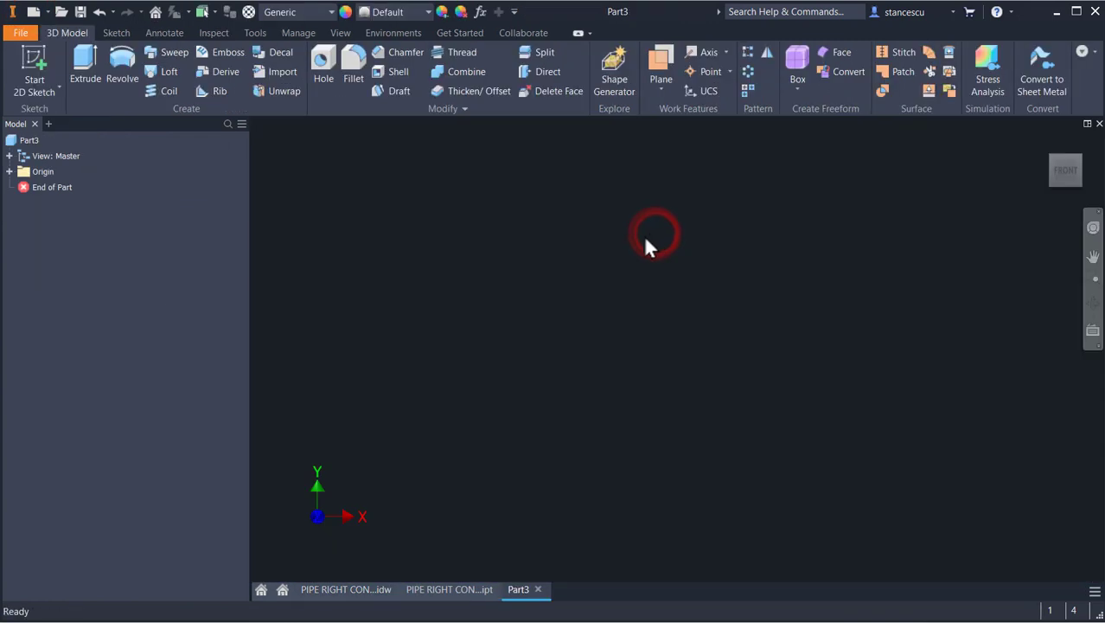
{"action": "left_click", "coordinate": [26, 69]}
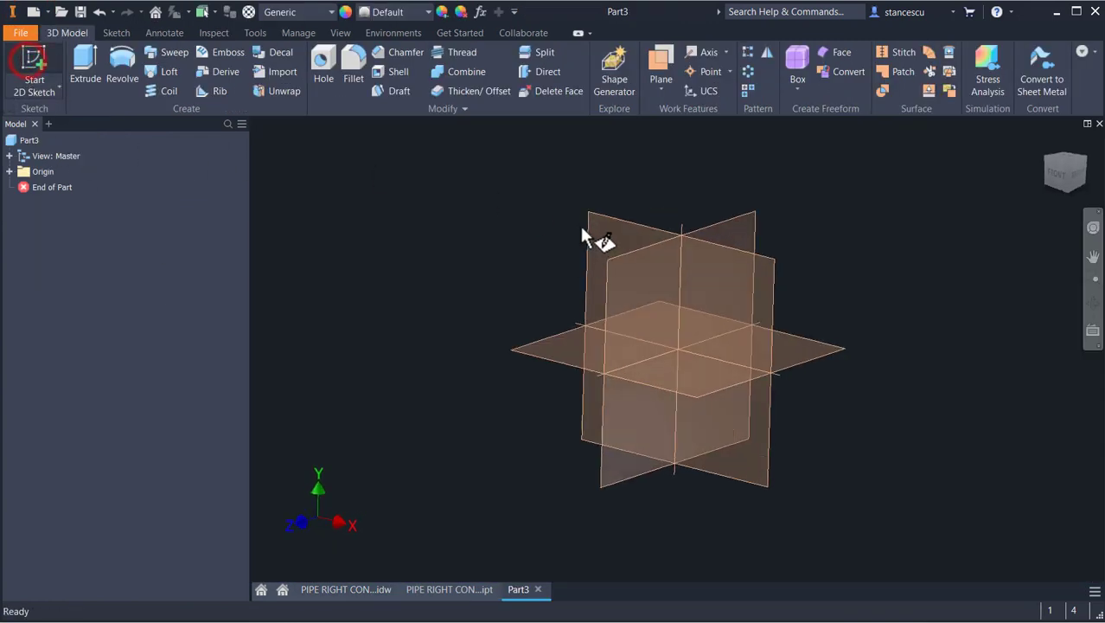
{"action": "left_click", "coordinate": [601, 207]}
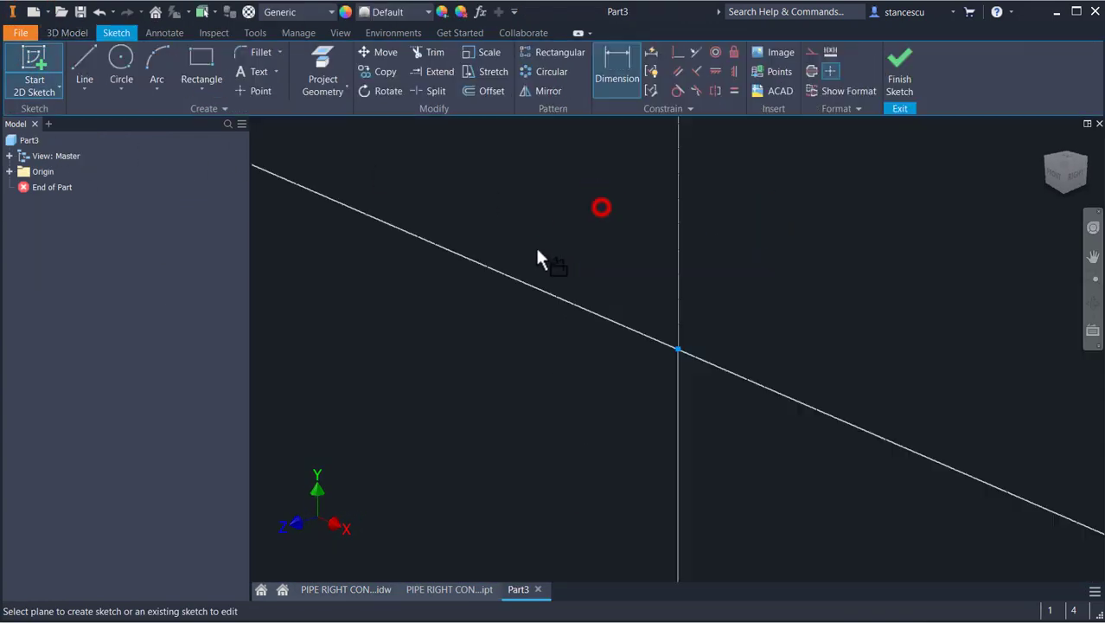
- Draw a vertical line upward from the origin with a length of 160-60 mm
{"action": "left_click", "coordinate": [78, 62]}
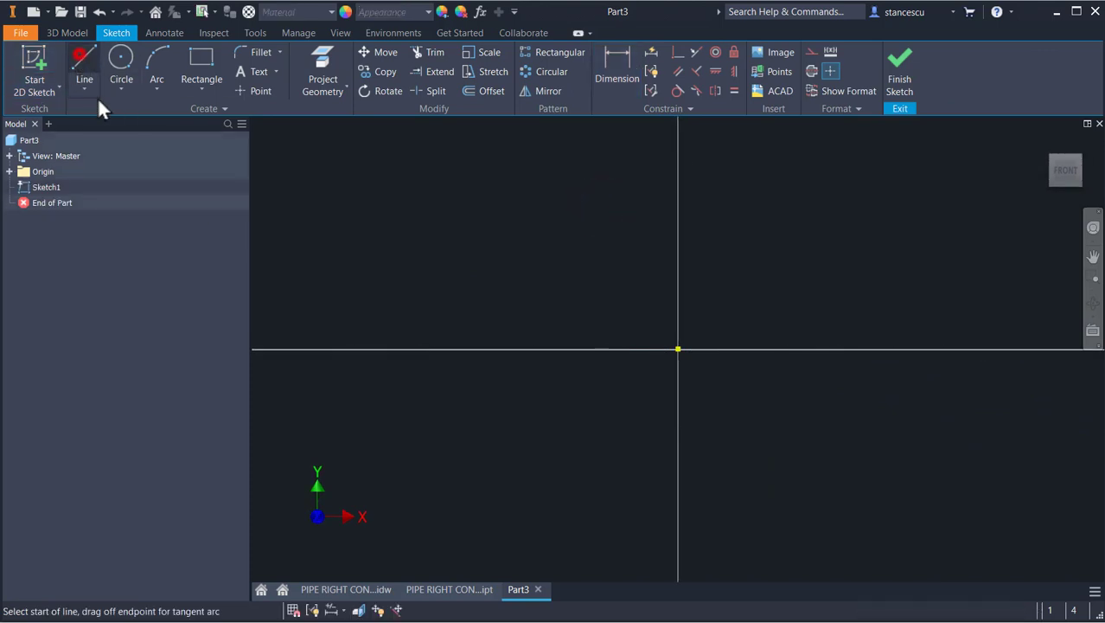
{"action": "left_click", "coordinate": [678, 349]}
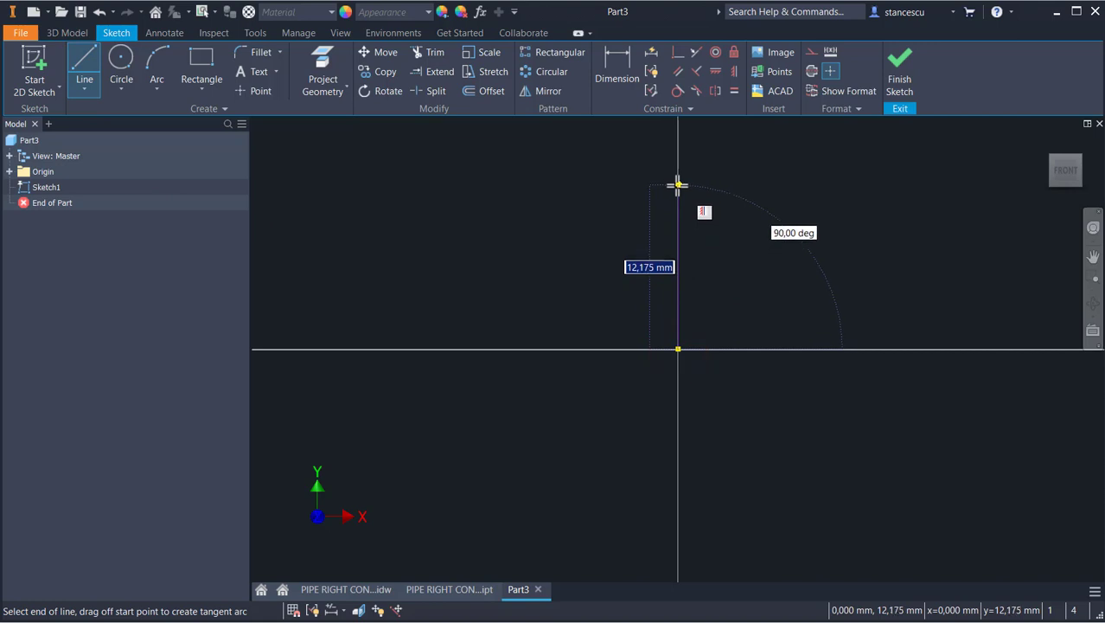
{"action": "type", "text": "160-60"}
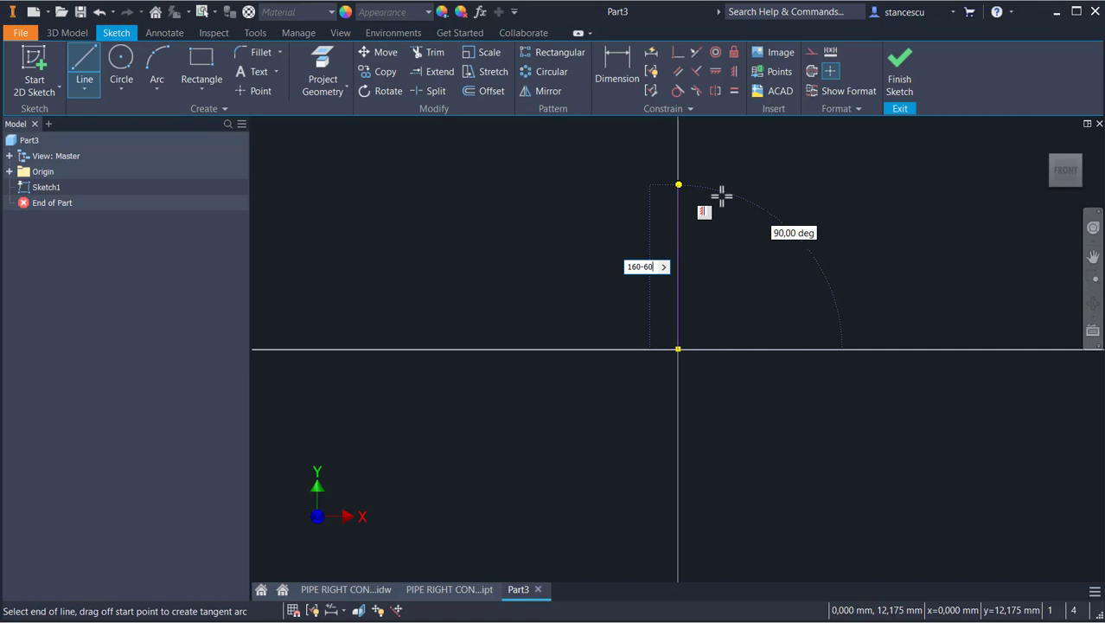
{"action": "key", "text": "Return"}
- Continue the path with a tangent quarter arc toward negative X and a tangent horizontal line 148-60 mm long
{"action": "scroll", "coordinate": [730, 169], "scroll_direction": "down", "scroll_amount": 5}
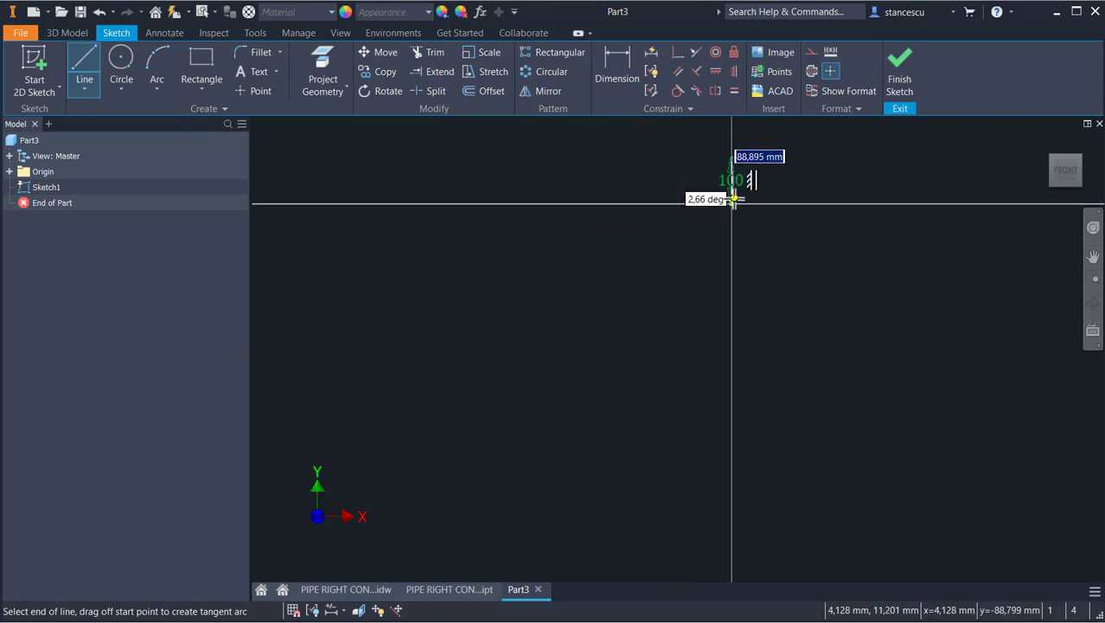
{"action": "middle_click_drag", "start_coordinate": [735, 177], "coordinate": [700, 517]}
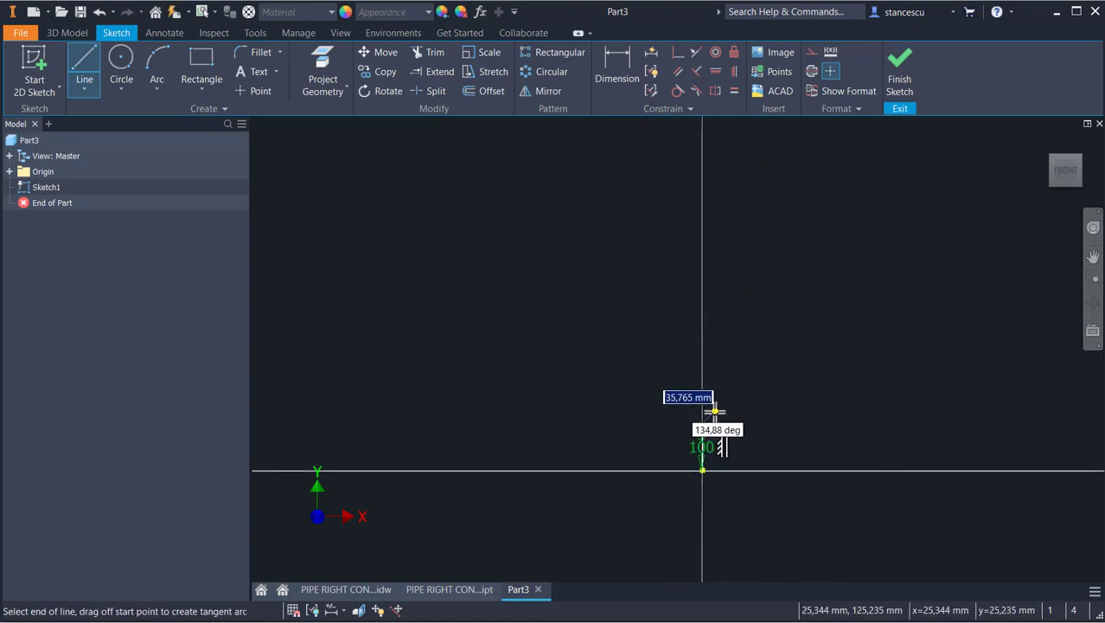
{"action": "scroll", "coordinate": [715, 413], "scroll_direction": "up", "scroll_amount": 3}
{"action": "scroll", "coordinate": [715, 413], "scroll_direction": "up", "scroll_amount": 2}
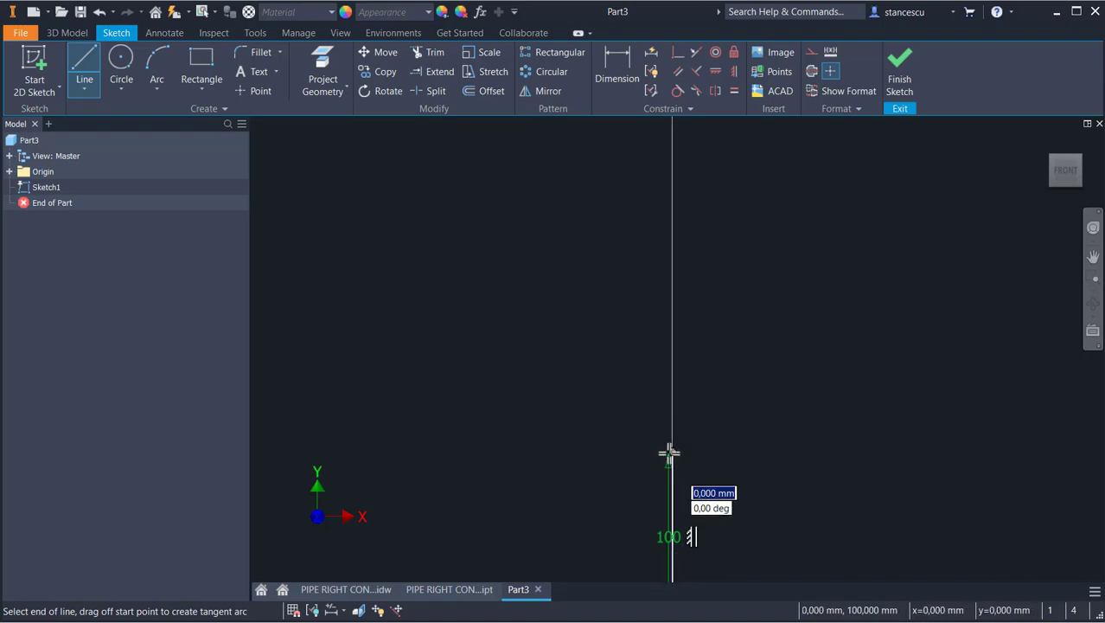
{"action": "mouse_move", "coordinate": [672, 451]}
{"action": "left_mouse_down"}
{"action": "mouse_move", "coordinate": [633, 387]}
{"action": "mouse_move", "coordinate": [593, 373]}
{"action": "left_mouse_up"}
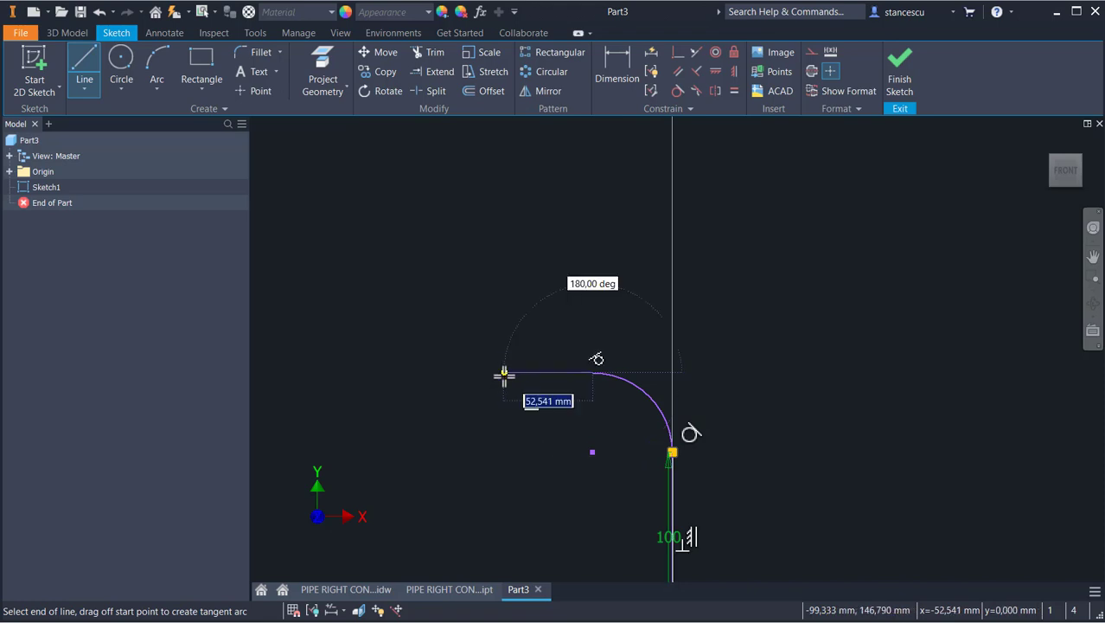
{"action": "type", "text": "1"}
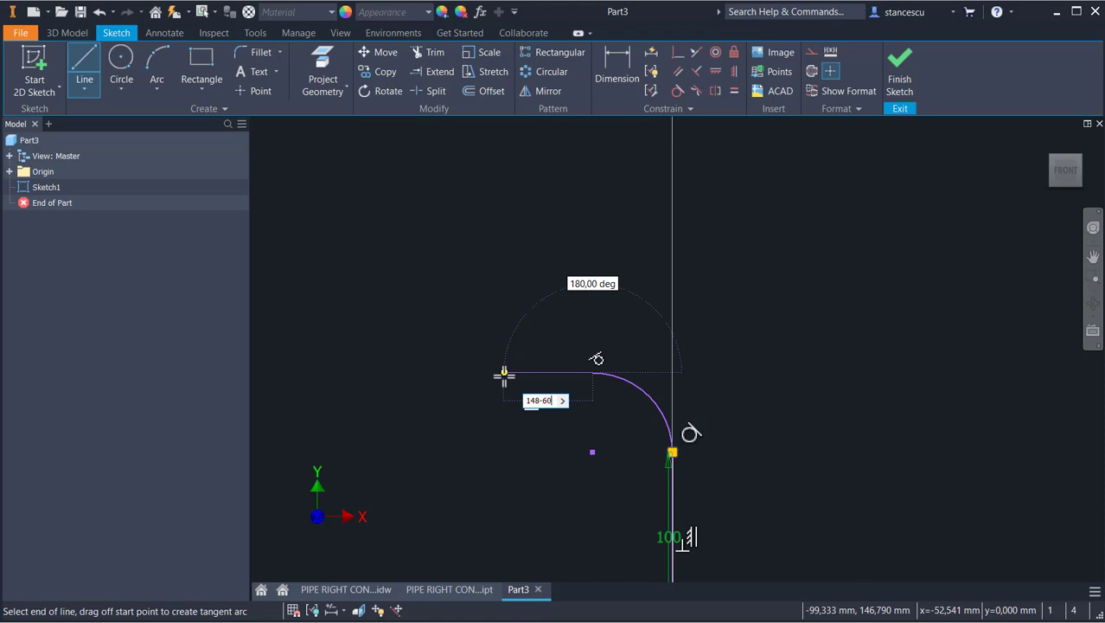
{"action": "type", "text": "48-60"}
{"action": "key", "text": "Return"}
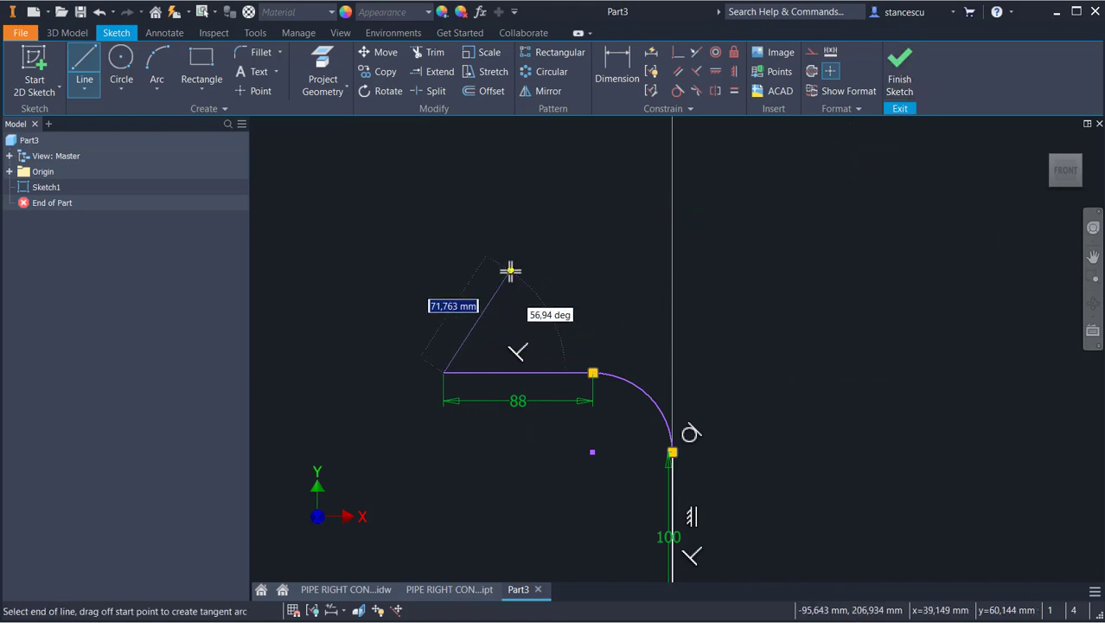
{"action": "key", "text": "Escape"}
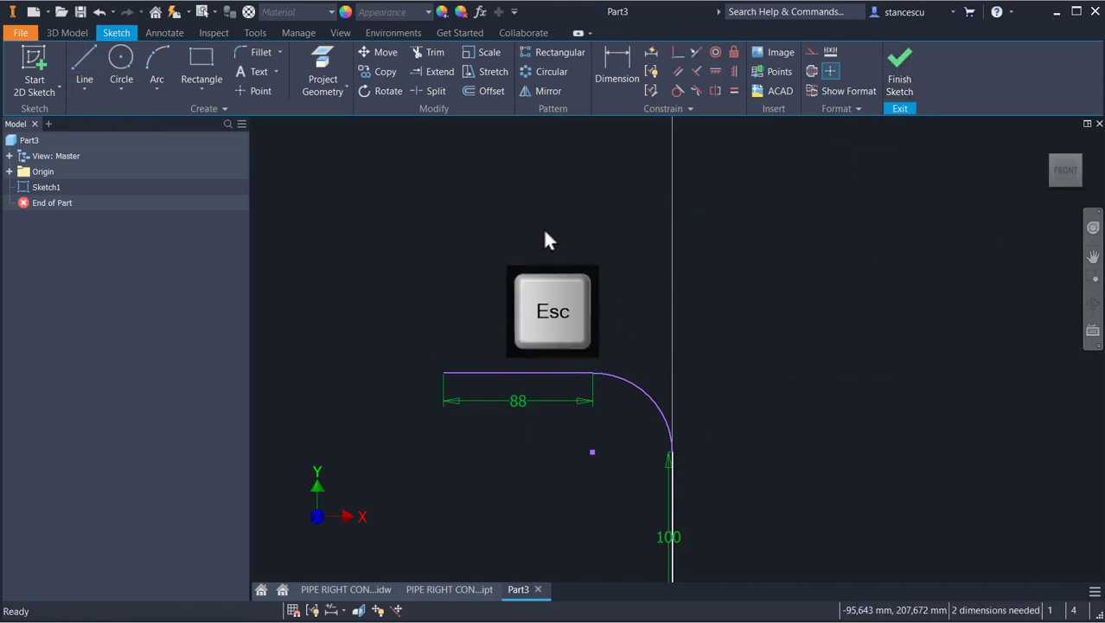
- Dimension the path arc's radius as 60 mm and finish the sketch
{"action": "left_click", "coordinate": [626, 63]}
{"action": "left_click", "coordinate": [638, 387]}
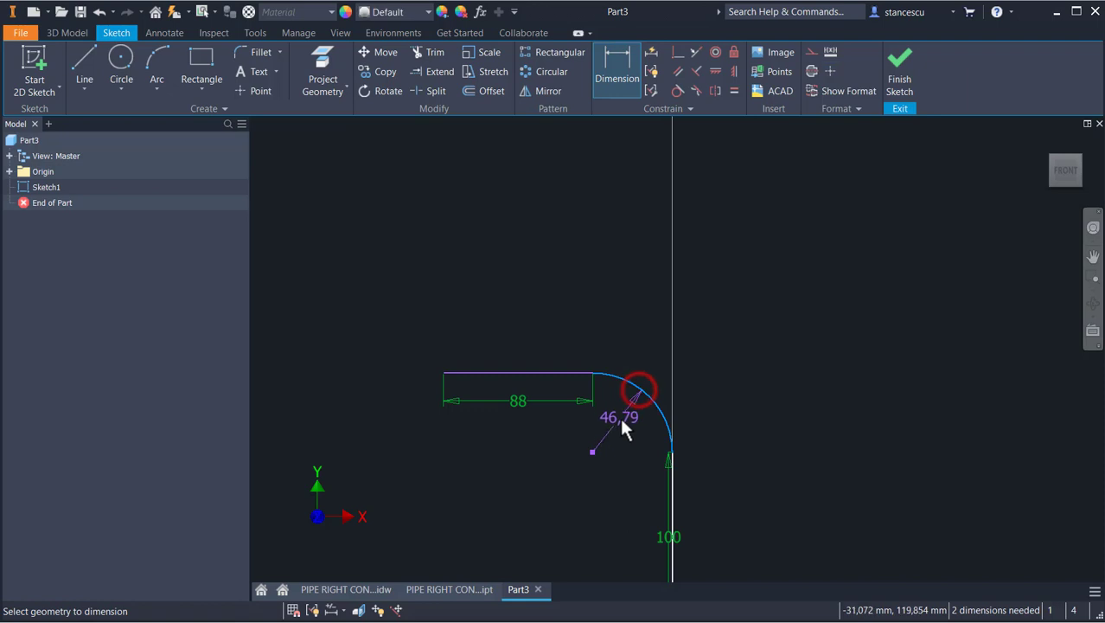
{"action": "left_click", "coordinate": [619, 418]}
{"action": "type", "text": "6"}
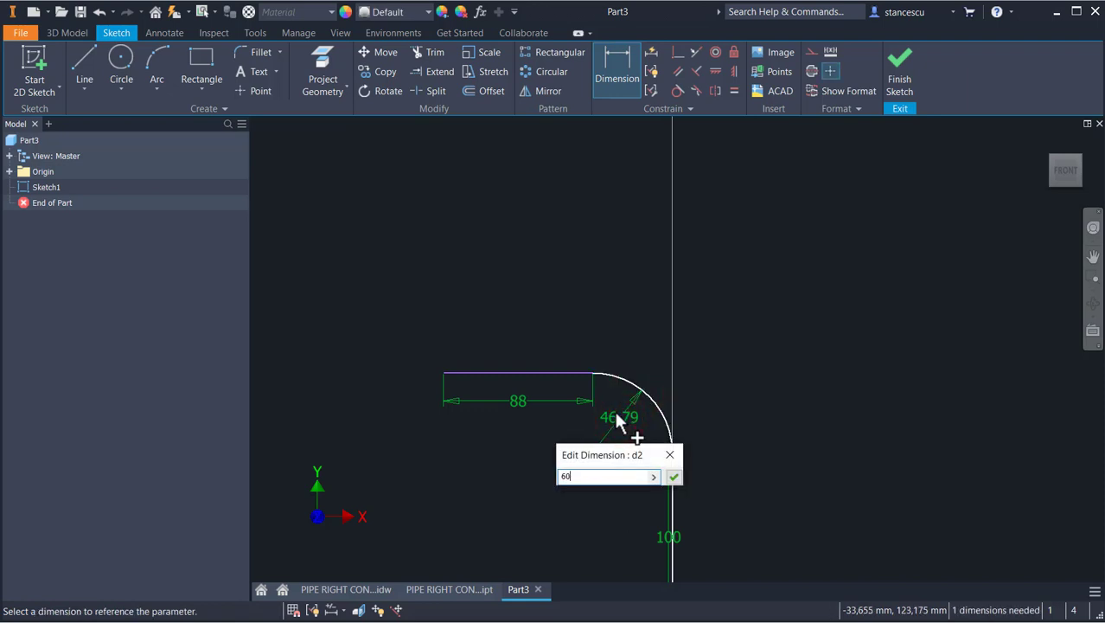
{"action": "type", "text": "0"}
{"action": "key", "text": "Return"}
{"action": "left_click", "coordinate": [896, 76]}
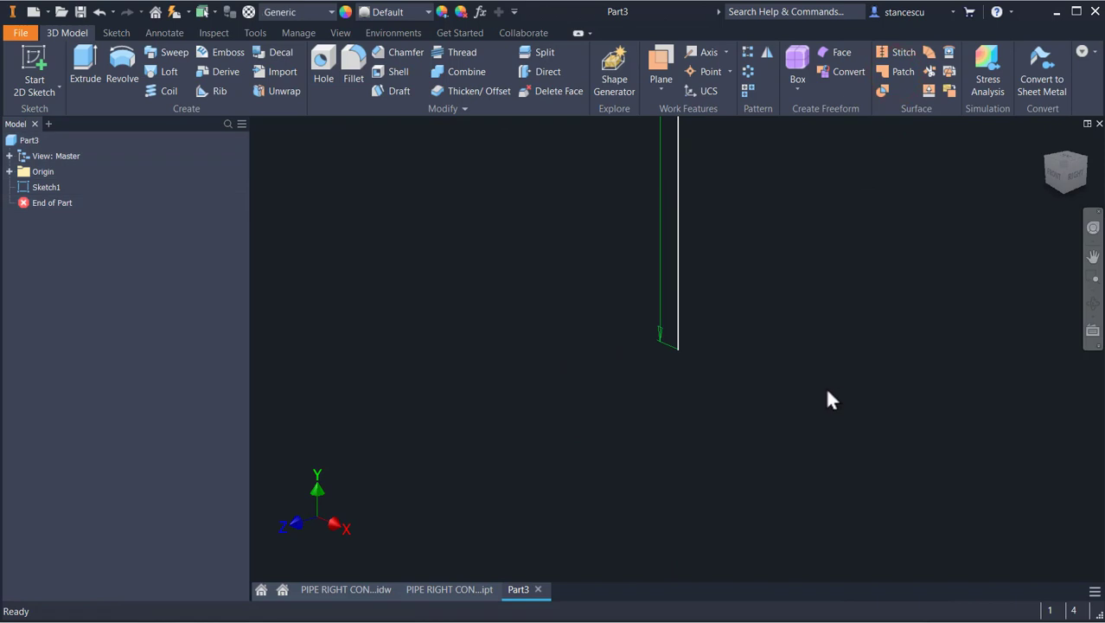
{"action": "key", "text": "F6"}
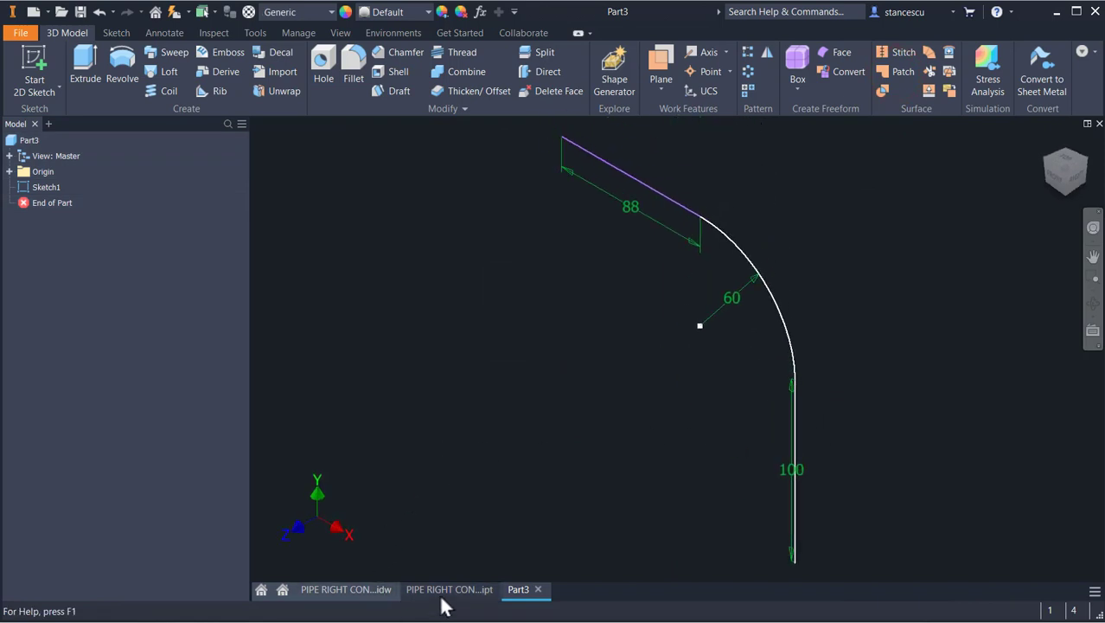
- Check the pipe diameters in the drawing's section A-A and start a sketch on the XZ plane of Part3
{"action": "left_click", "coordinate": [343, 590]}
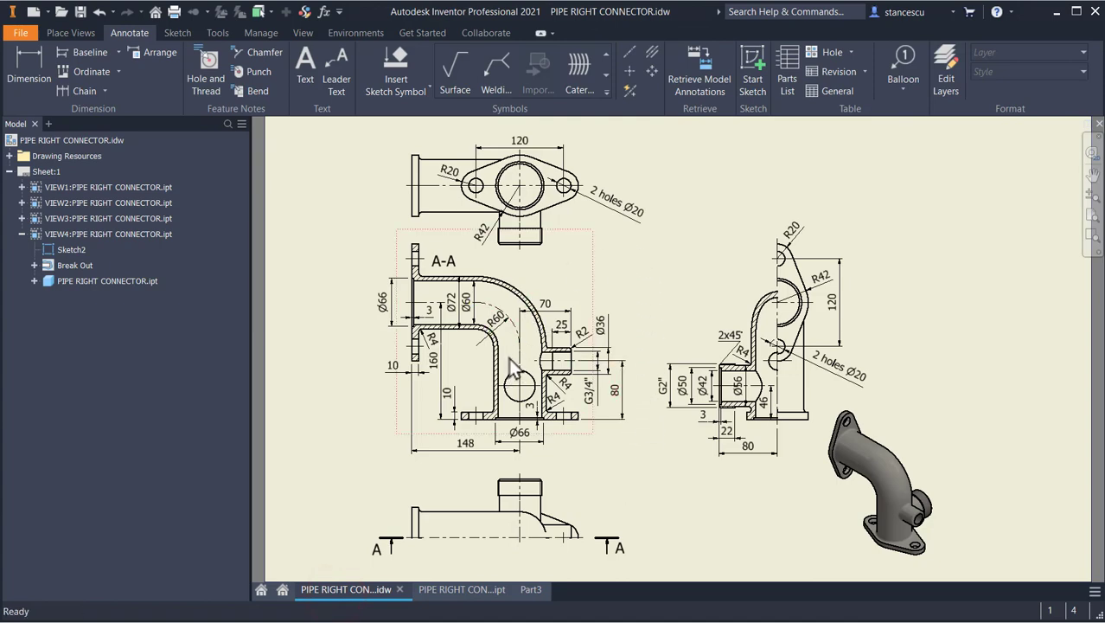
{"action": "scroll", "coordinate": [510, 396], "scroll_direction": "up", "scroll_amount": 4}
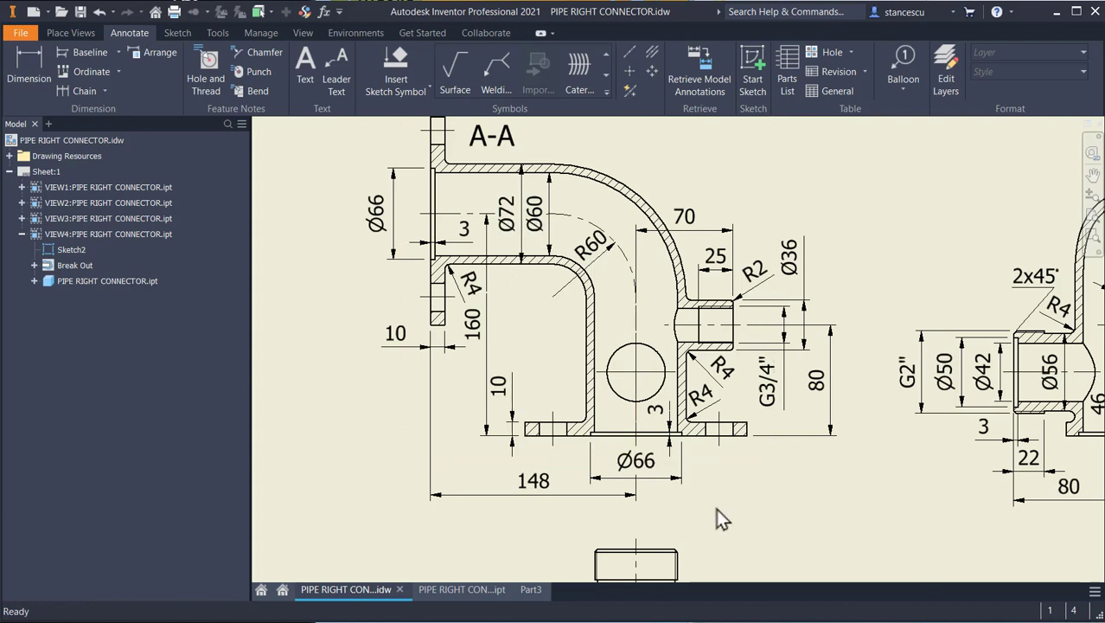
{"action": "left_click", "coordinate": [529, 589]}
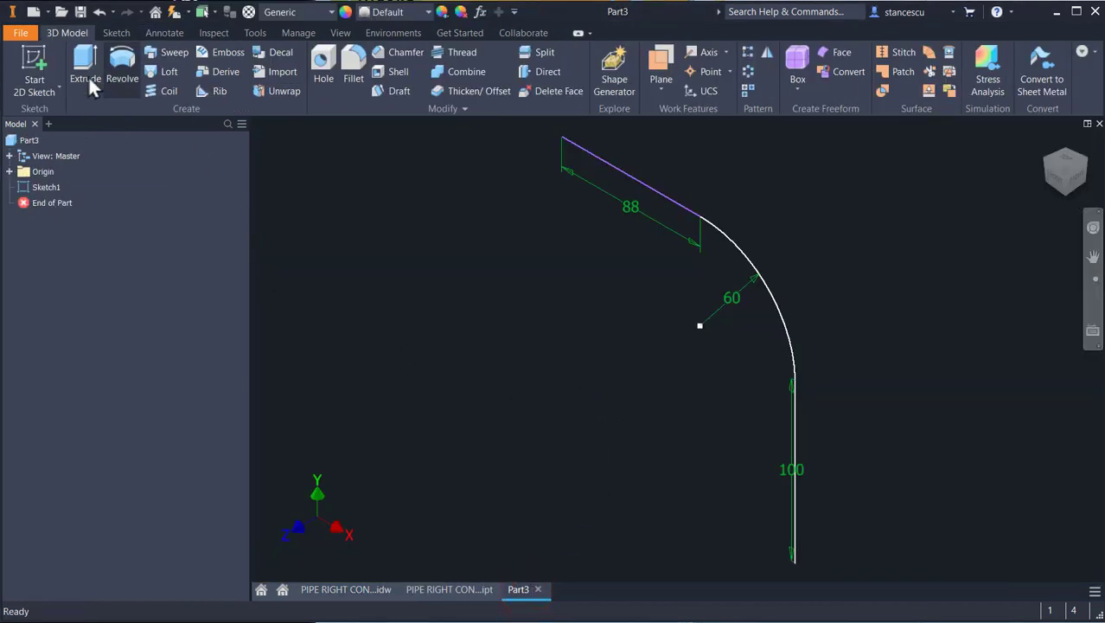
{"action": "left_click", "coordinate": [9, 171]}
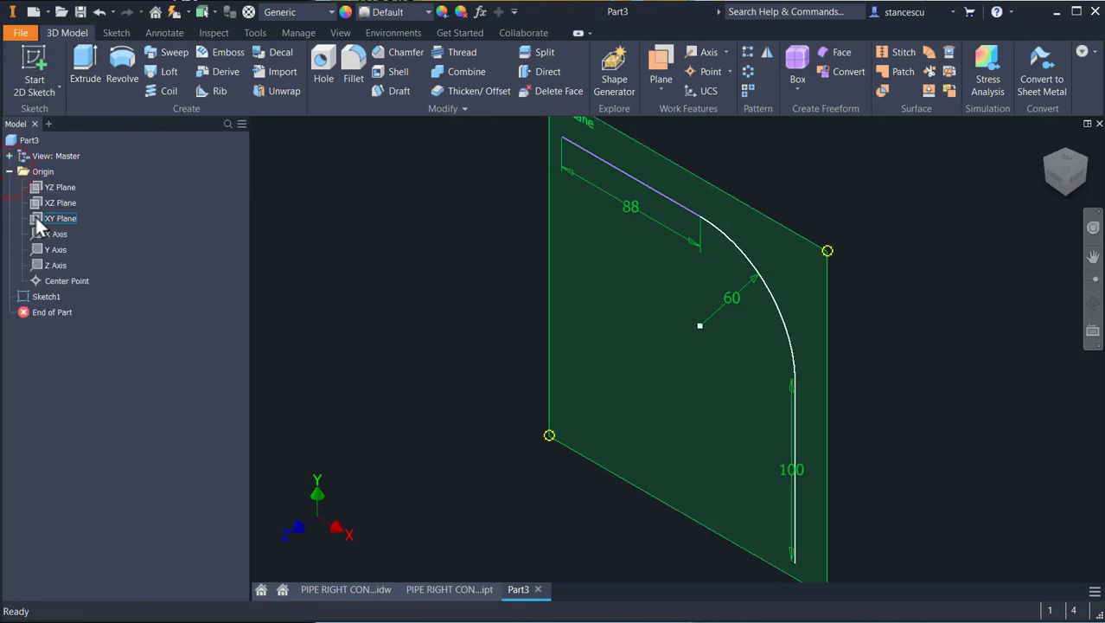
{"action": "left_click", "coordinate": [40, 201]}
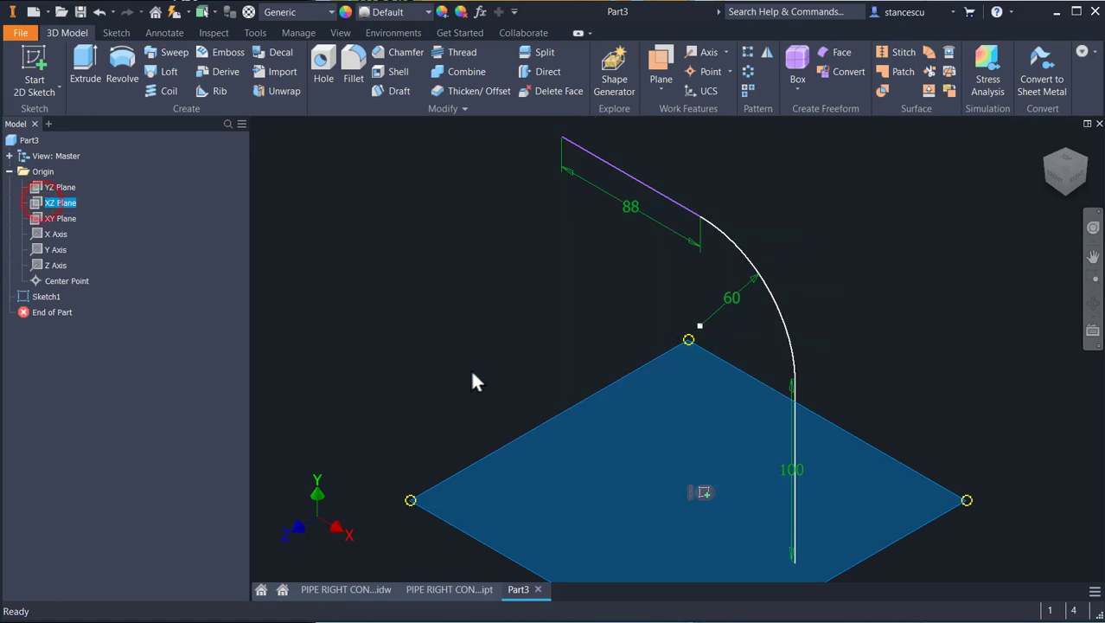
{"action": "left_click", "coordinate": [705, 492]}
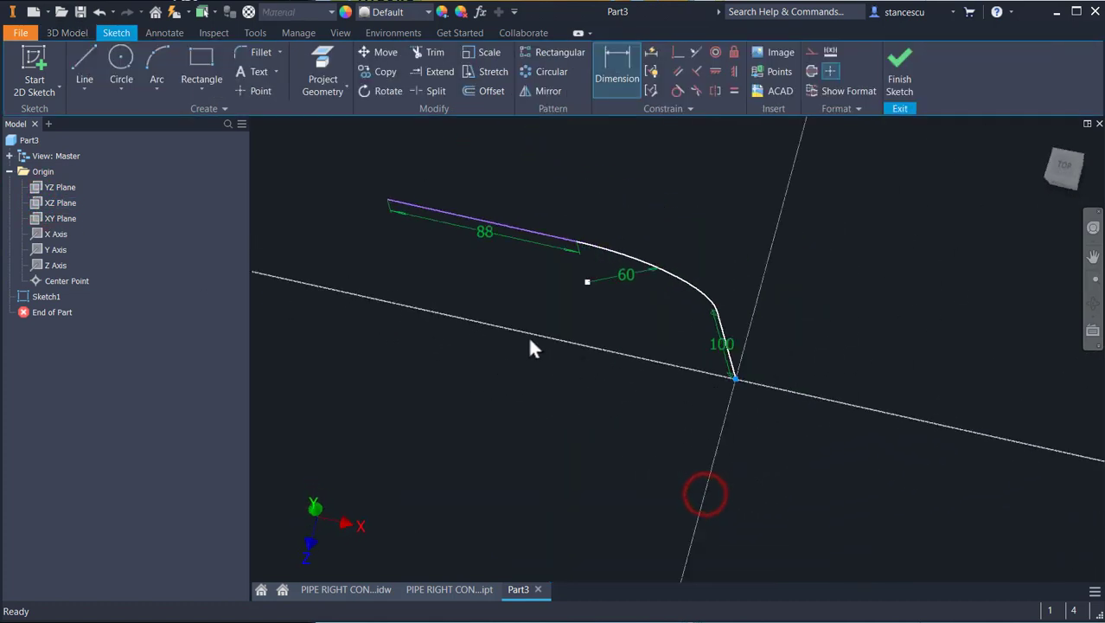
- Draw a 72 mm diameter circle centred on the origin and finish the sketch
{"action": "left_click", "coordinate": [122, 57]}
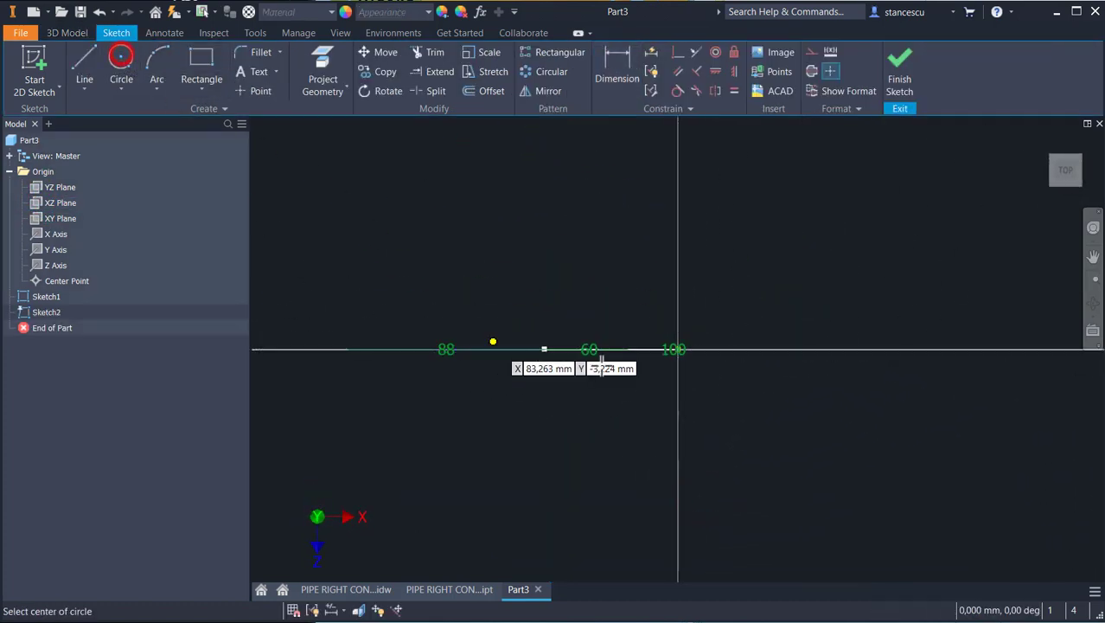
{"action": "left_click", "coordinate": [678, 349]}
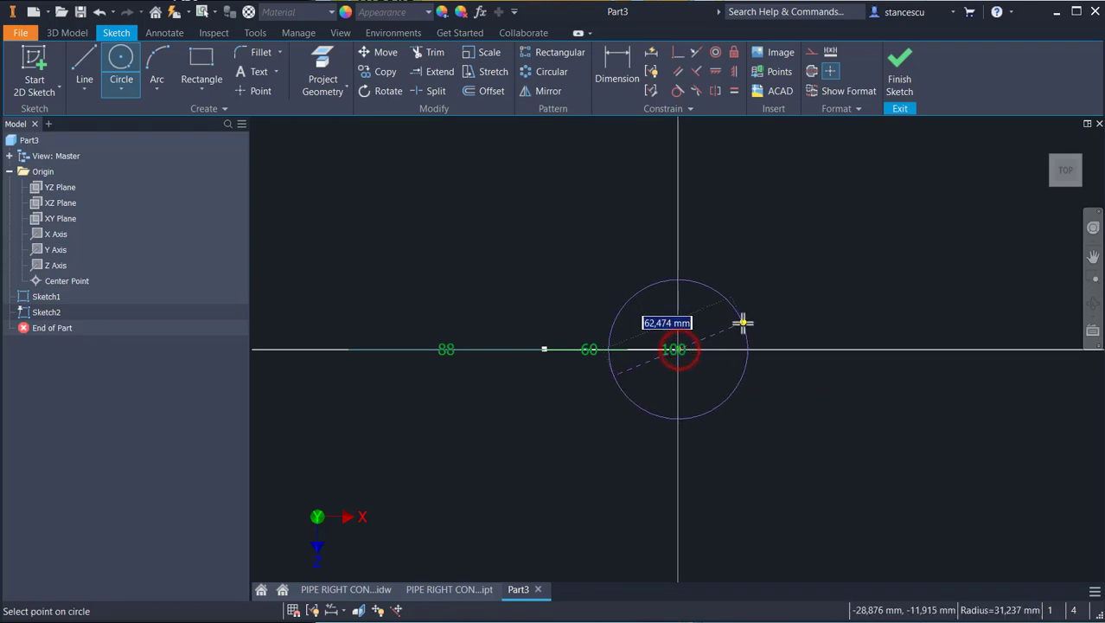
{"action": "type", "text": "73"}
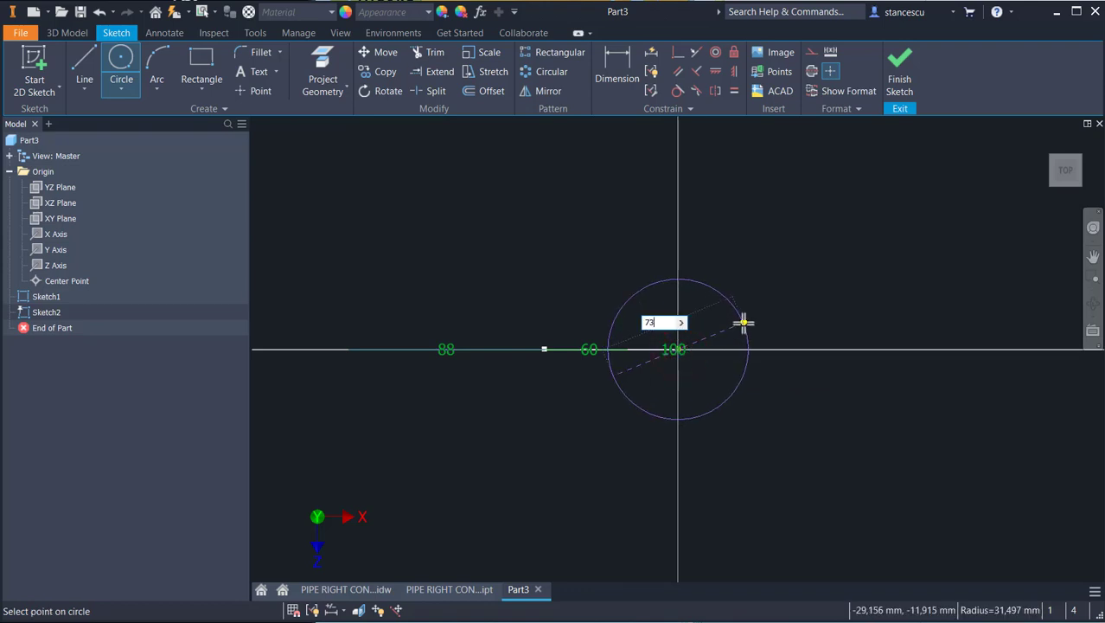
{"action": "key", "text": "BackSpace"}
{"action": "type", "text": "2"}
{"action": "key", "text": "Return"}
{"action": "left_click", "coordinate": [902, 73]}
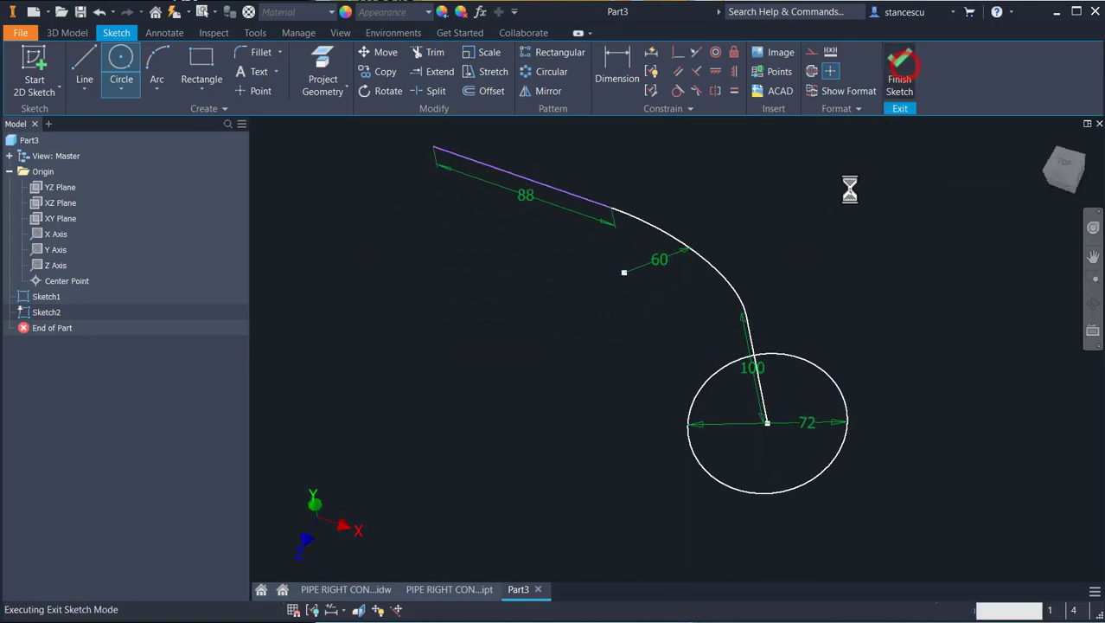
- Sweep the circular profile along the bent path as a new solid
{"action": "left_click", "coordinate": [175, 57]}
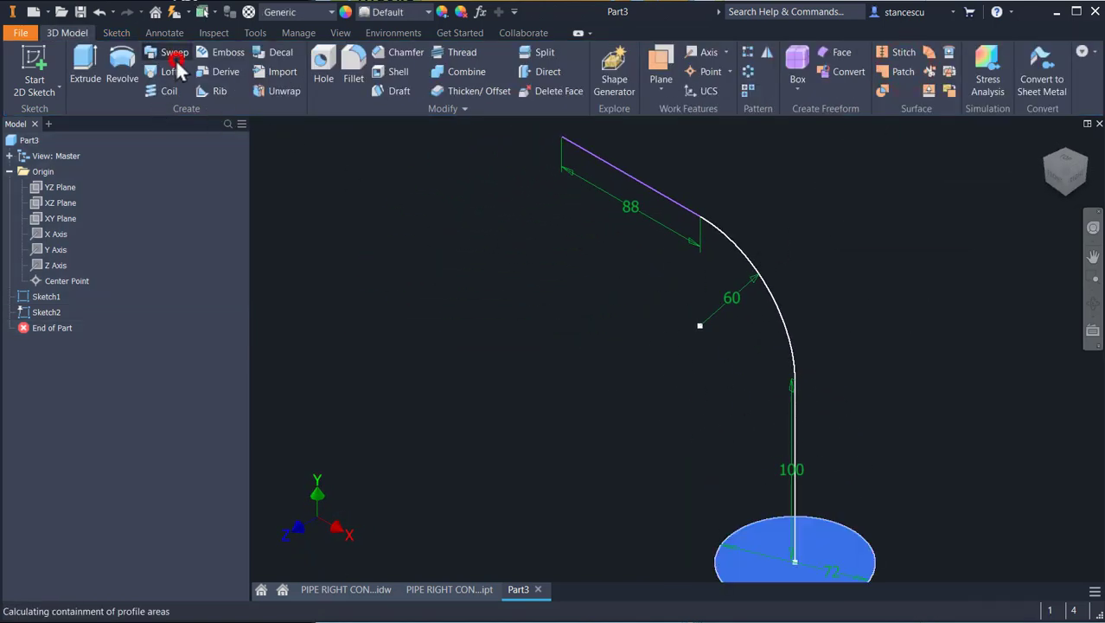
{"action": "left_click", "coordinate": [790, 352]}
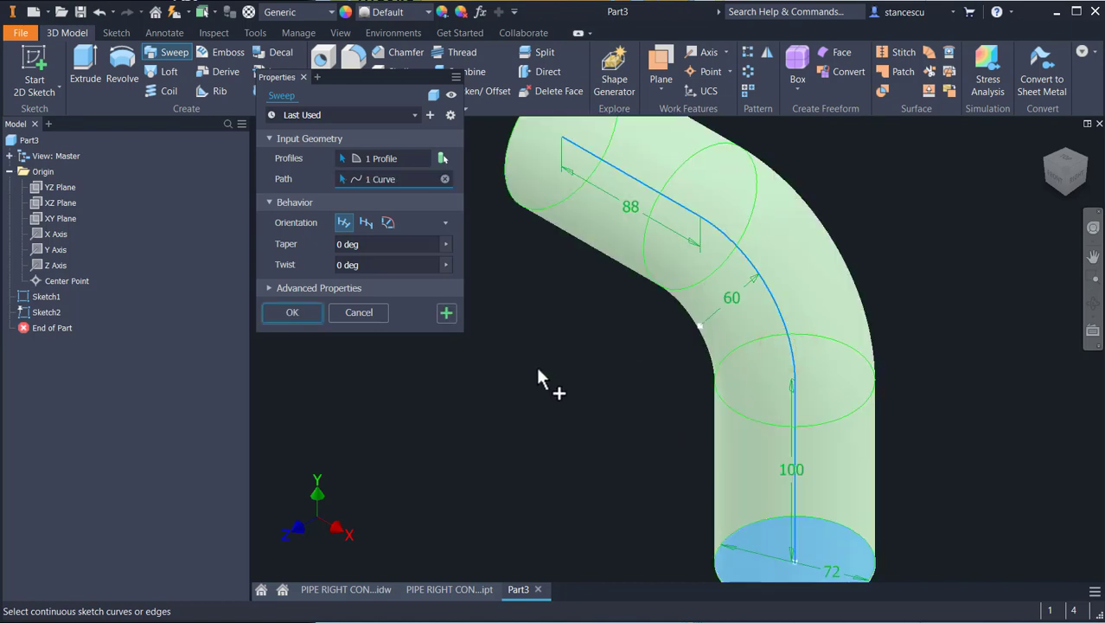
{"action": "left_click", "coordinate": [291, 310]}
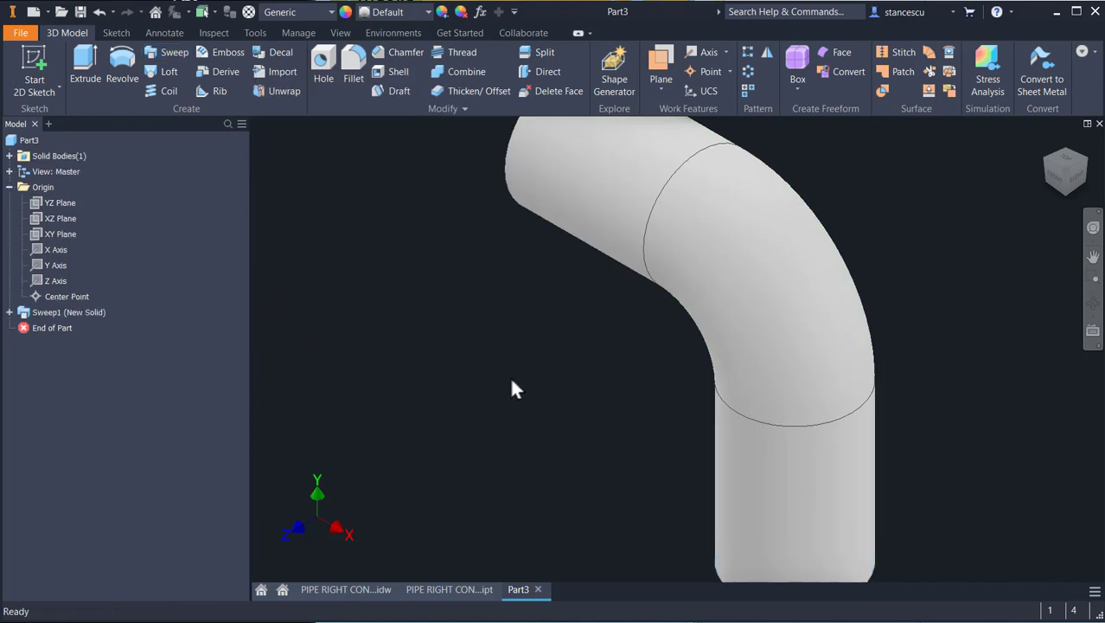
- Inspect the swept pipe, then examine the G2" side branch's dimensions and its position on the pipe in the PIPE RIGHT CONNECTOR drawing
{"action": "middle_click_drag", "start_coordinate": [522, 325], "coordinate": [522, 276]}
{"action": "middle_click_drag", "start_coordinate": [557, 414], "coordinate": [570, 343], "text": "shift"}
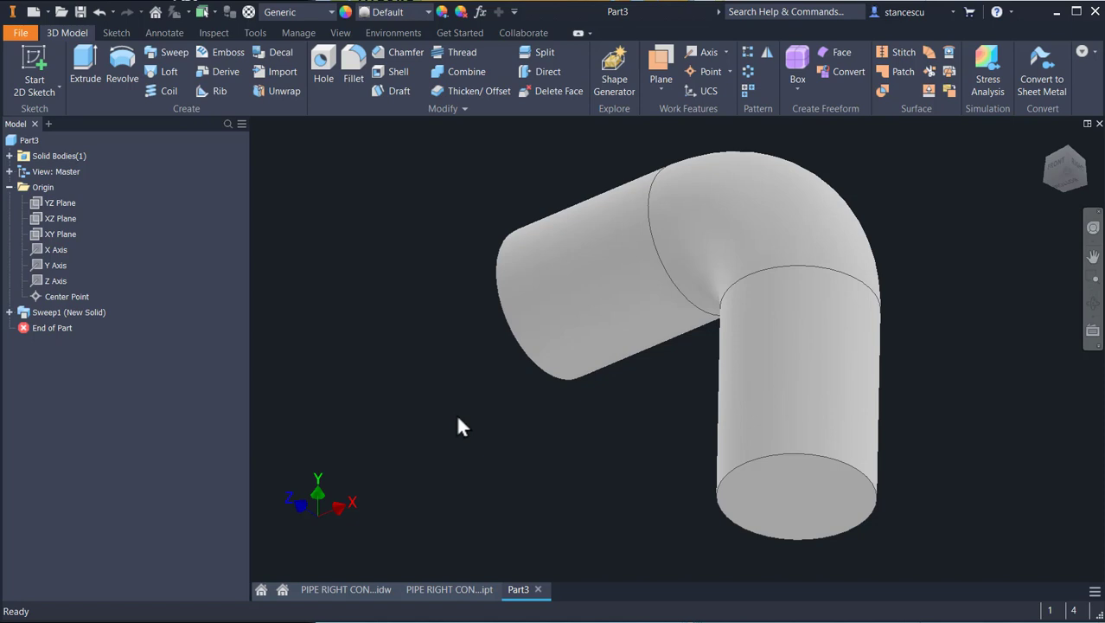
{"action": "key", "text": "F6"}
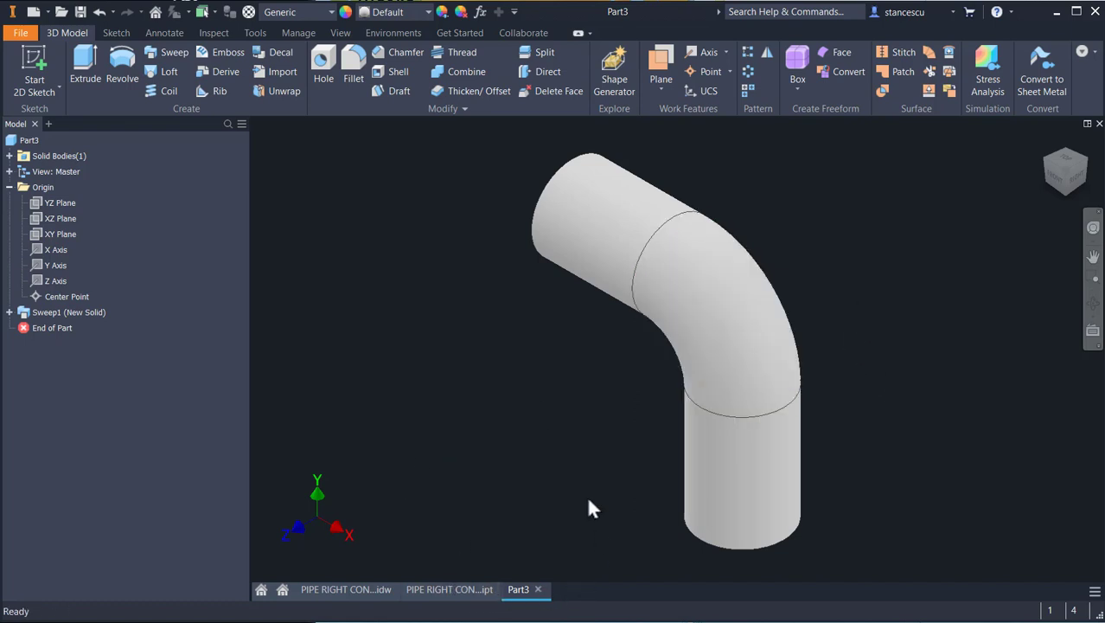
{"action": "left_click", "coordinate": [378, 589]}
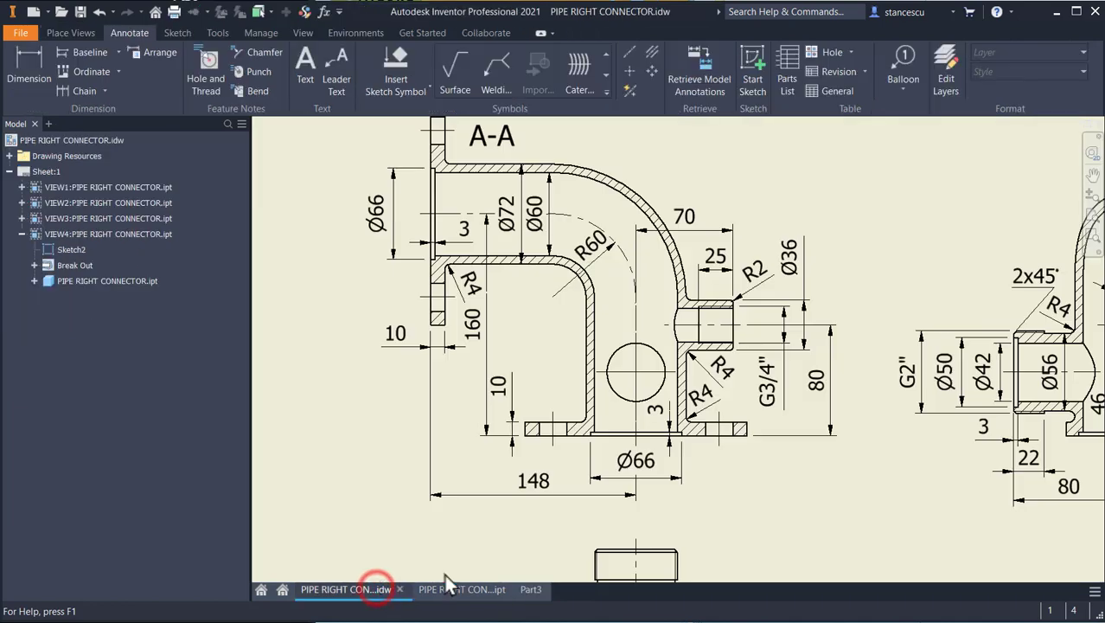
{"action": "middle_click_drag", "start_coordinate": [884, 407], "coordinate": [663, 364]}
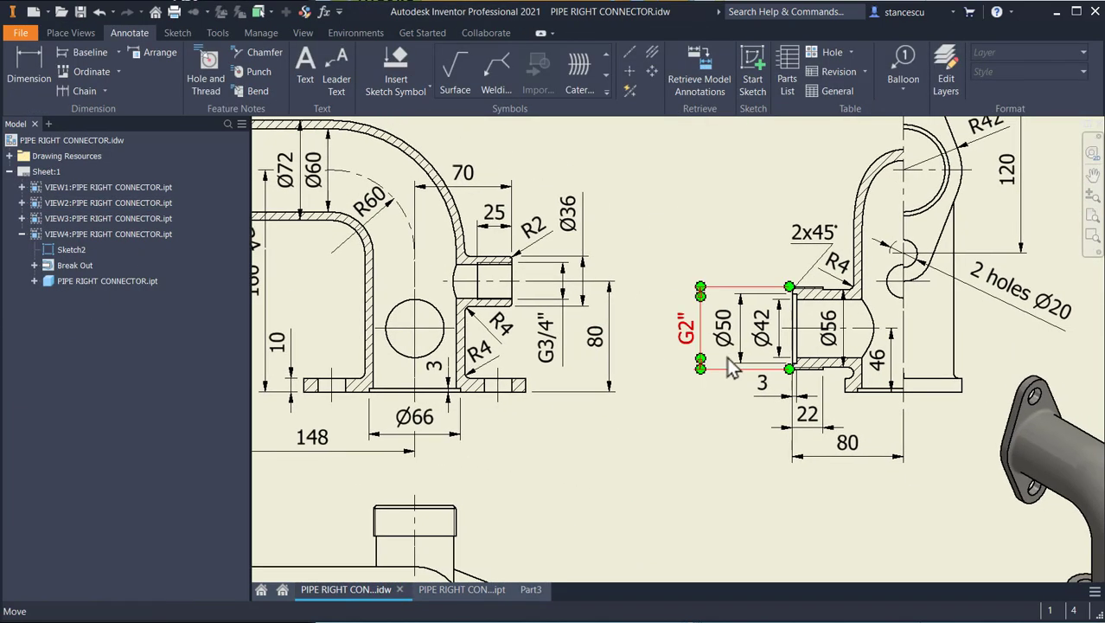
{"action": "scroll", "coordinate": [832, 432], "scroll_direction": "up", "scroll_amount": 4}
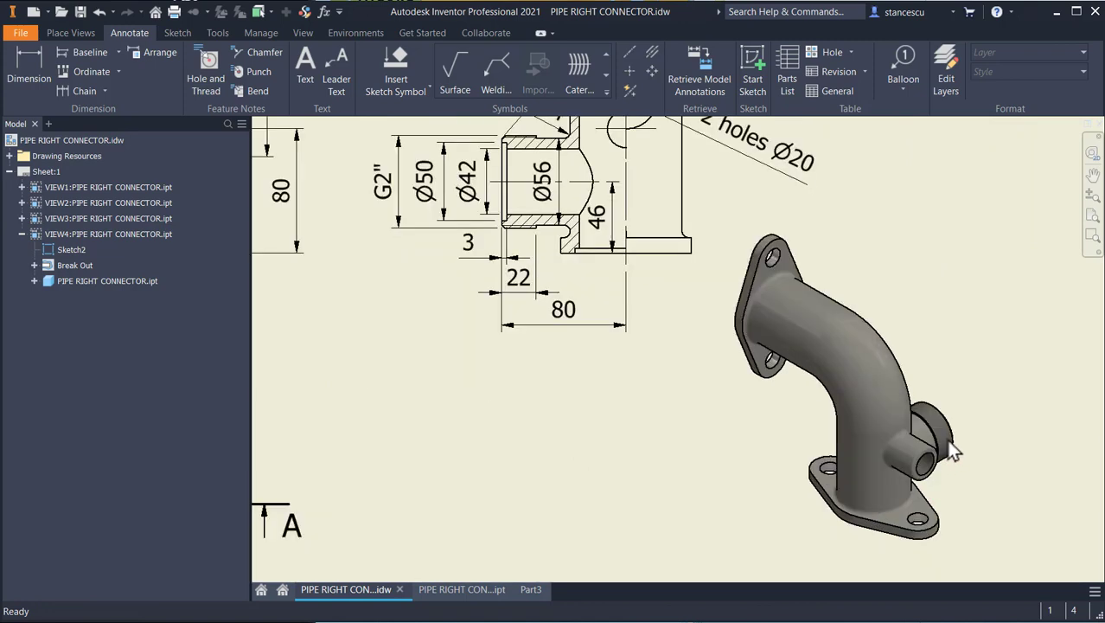
{"action": "scroll", "coordinate": [947, 439], "scroll_direction": "down", "scroll_amount": 4}
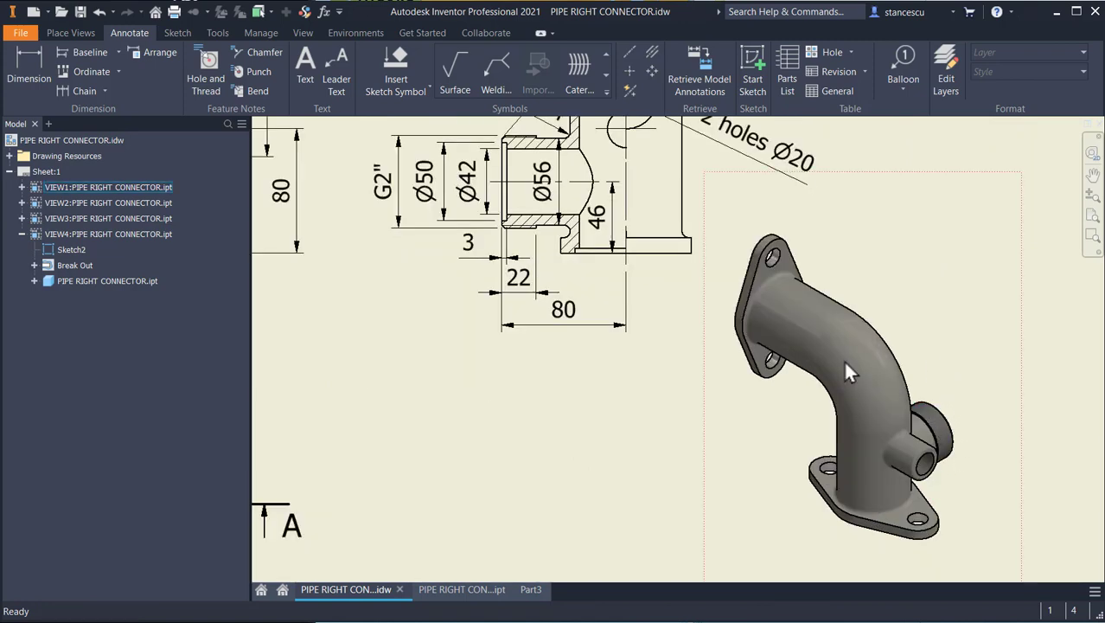
{"action": "middle_click_drag", "start_coordinate": [654, 419], "coordinate": [699, 485]}
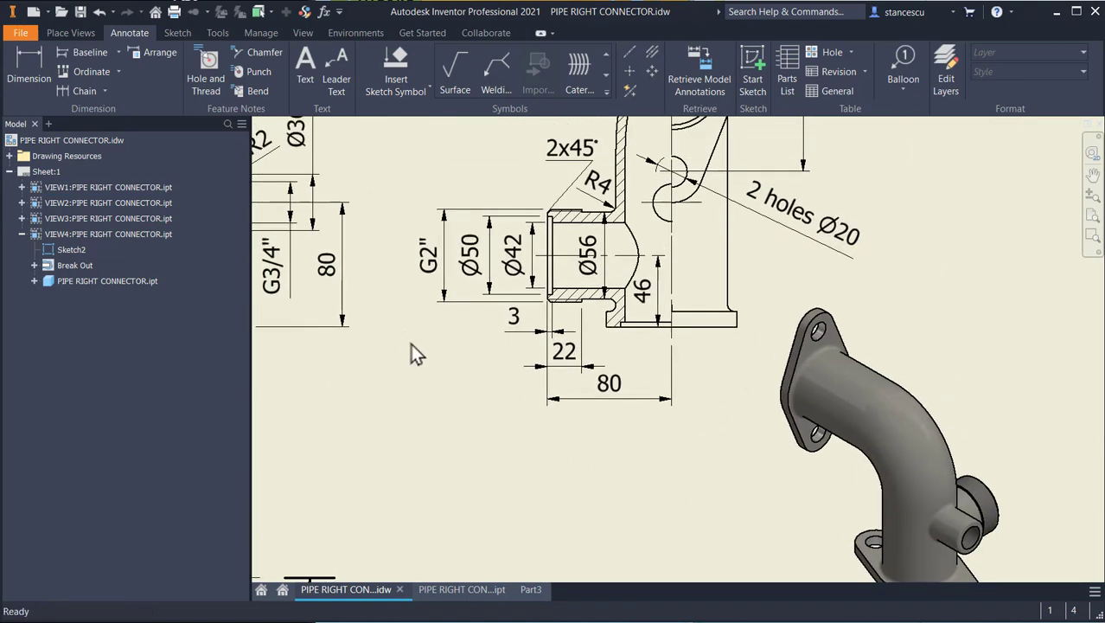
{"action": "middle_click_drag", "start_coordinate": [411, 344], "coordinate": [481, 407]}
{"action": "scroll", "coordinate": [626, 289], "scroll_direction": "down", "scroll_amount": 3}
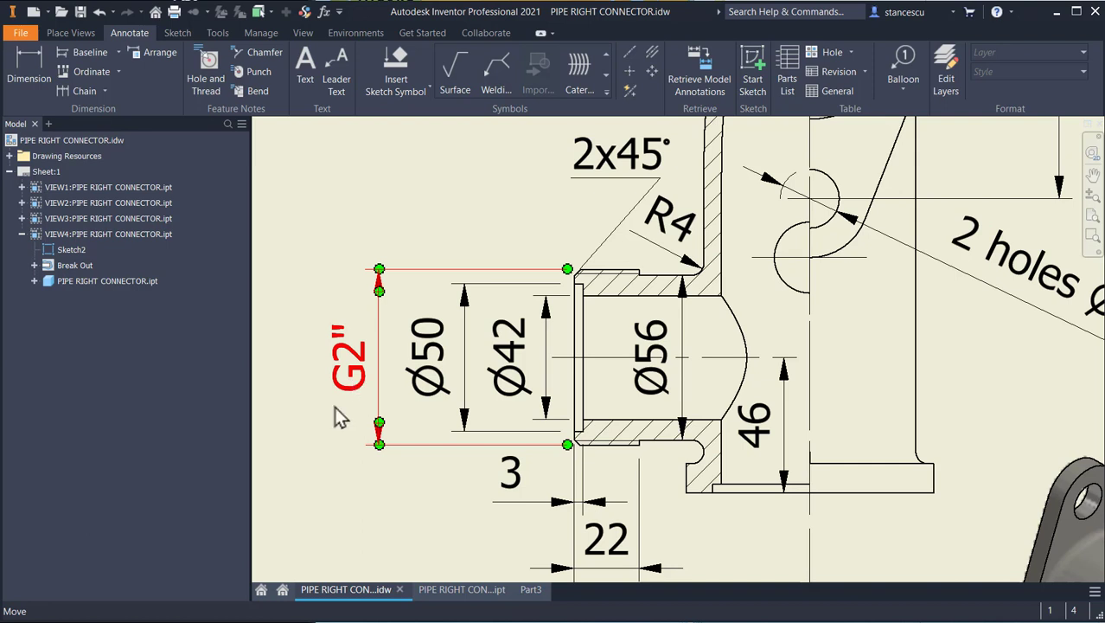
- Copy the G 2-11 class A maximum external major diameter from thread.xls's BSP Pipe Threads sheet and close the workbook without saving
{"action": "left_click", "coordinate": [342, 483]}
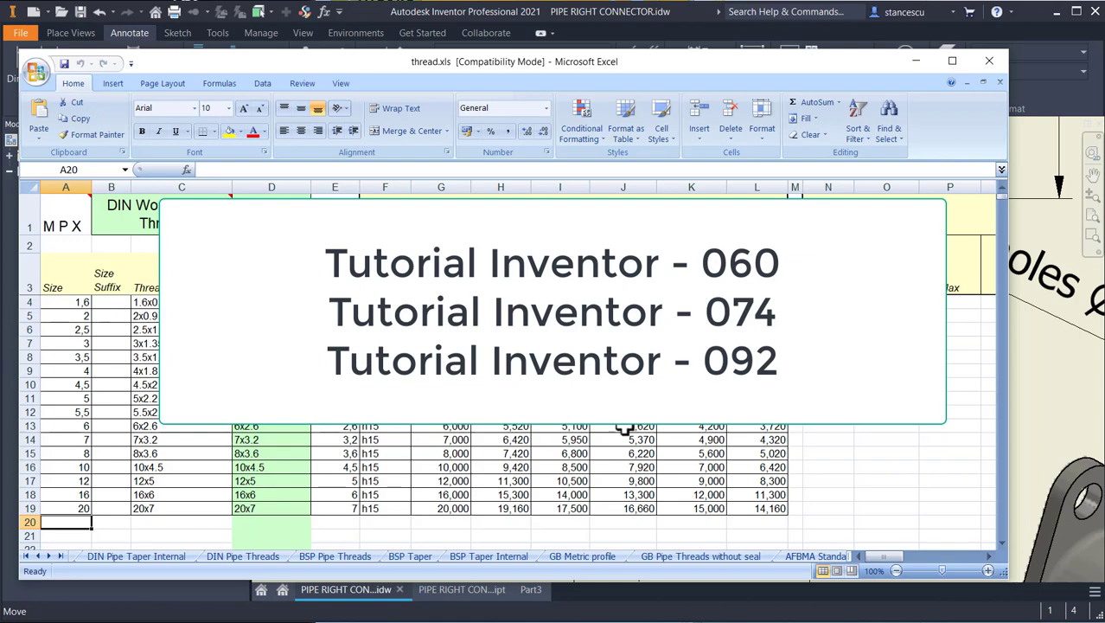
{"action": "left_click", "coordinate": [335, 558]}
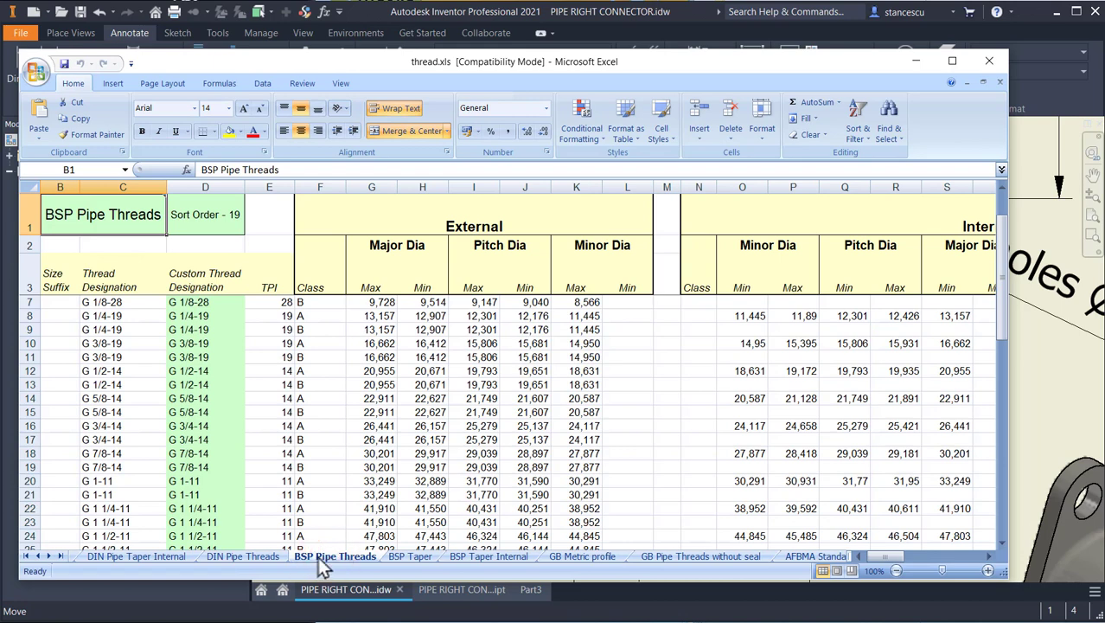
{"action": "scroll", "coordinate": [240, 421], "scroll_direction": "down", "scroll_amount": 2}
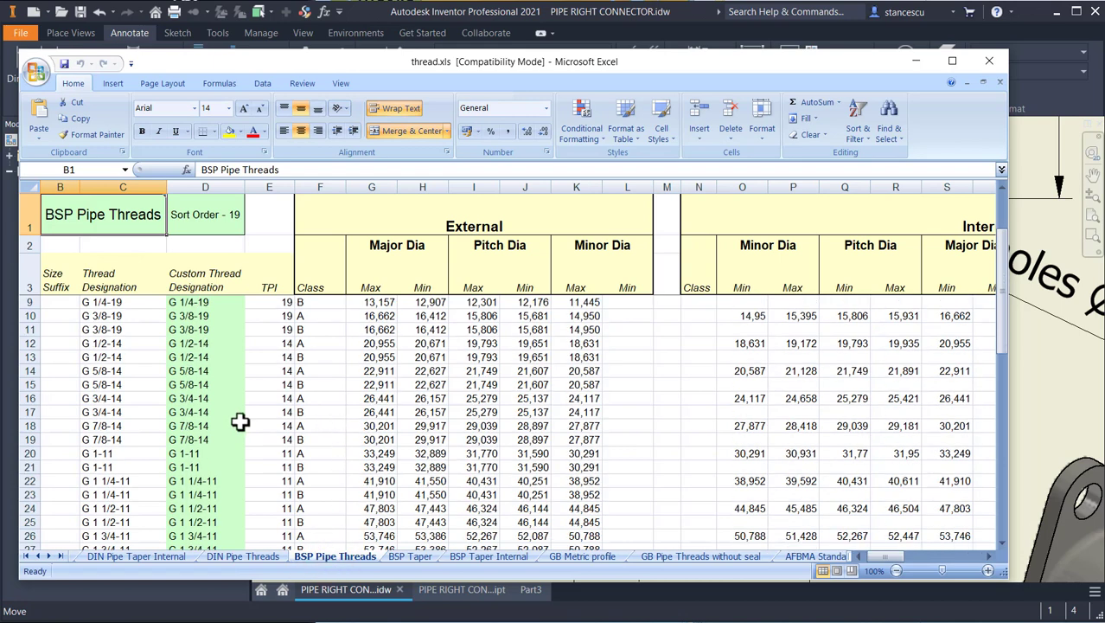
{"action": "scroll", "coordinate": [240, 421], "scroll_direction": "down", "scroll_amount": 2}
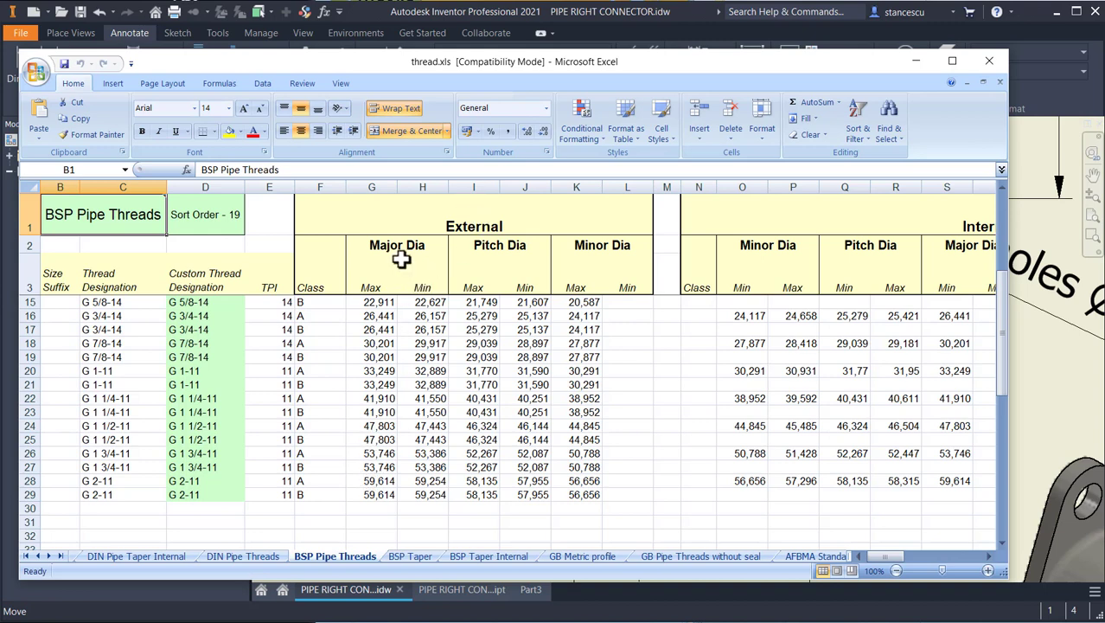
{"action": "left_click", "coordinate": [368, 480]}
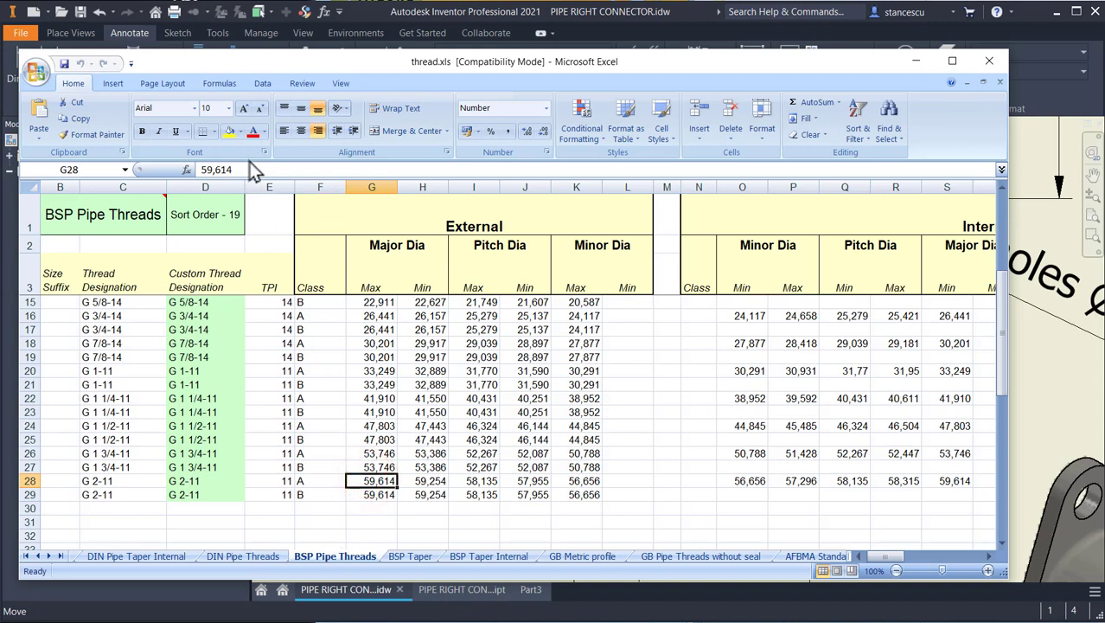
{"action": "left_click_drag", "start_coordinate": [256, 170], "coordinate": [192, 170]}
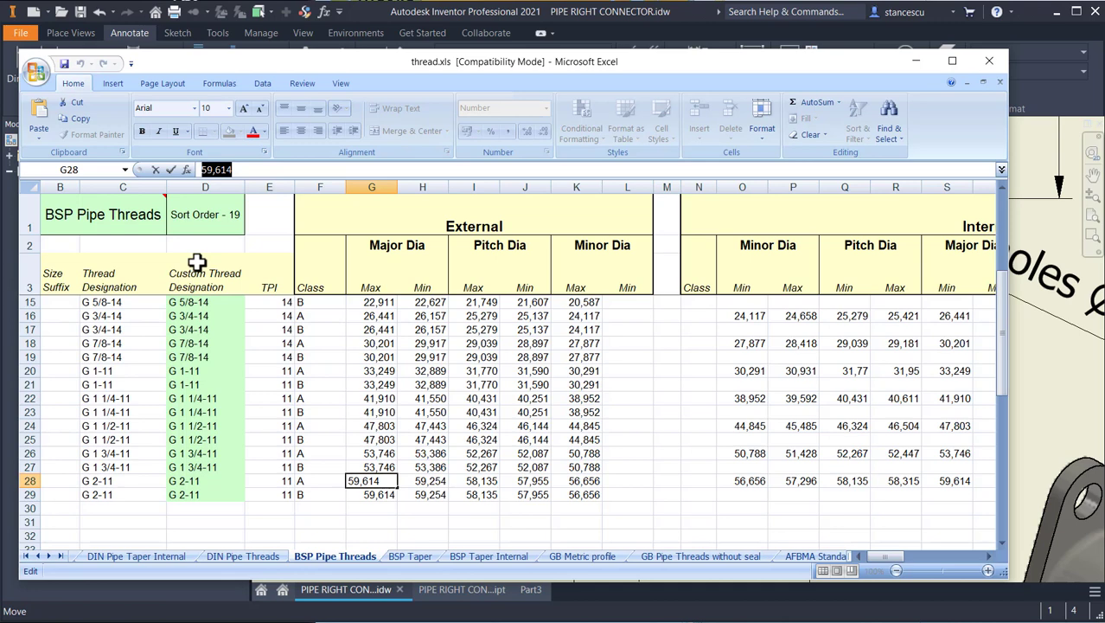
{"action": "key", "text": "ctrl+c"}
{"action": "left_click", "coordinate": [990, 61]}
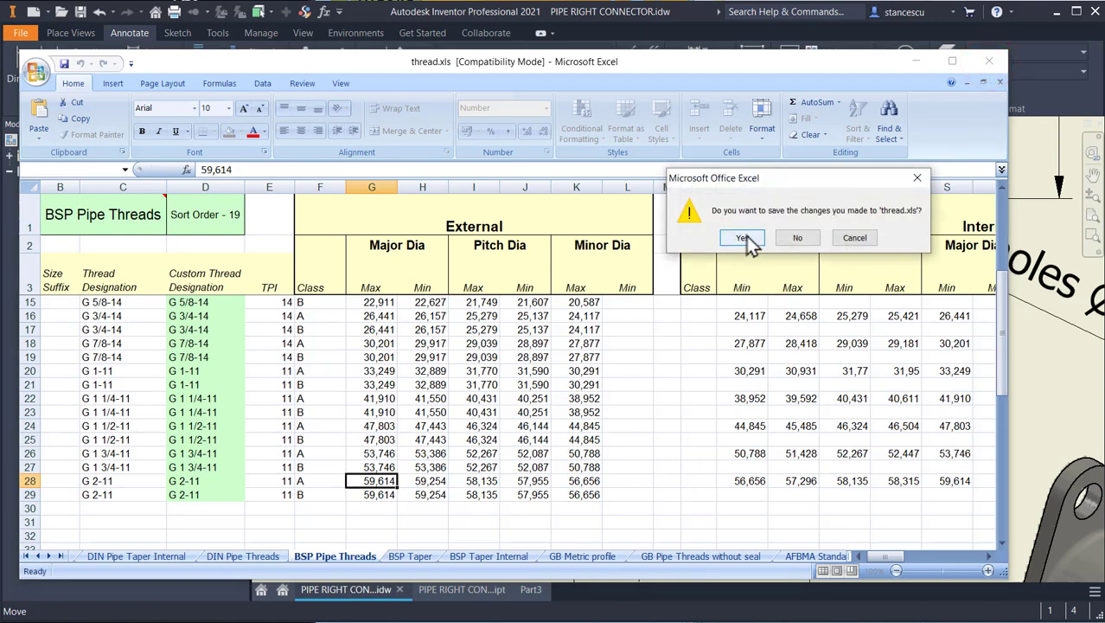
{"action": "left_click", "coordinate": [798, 238]}
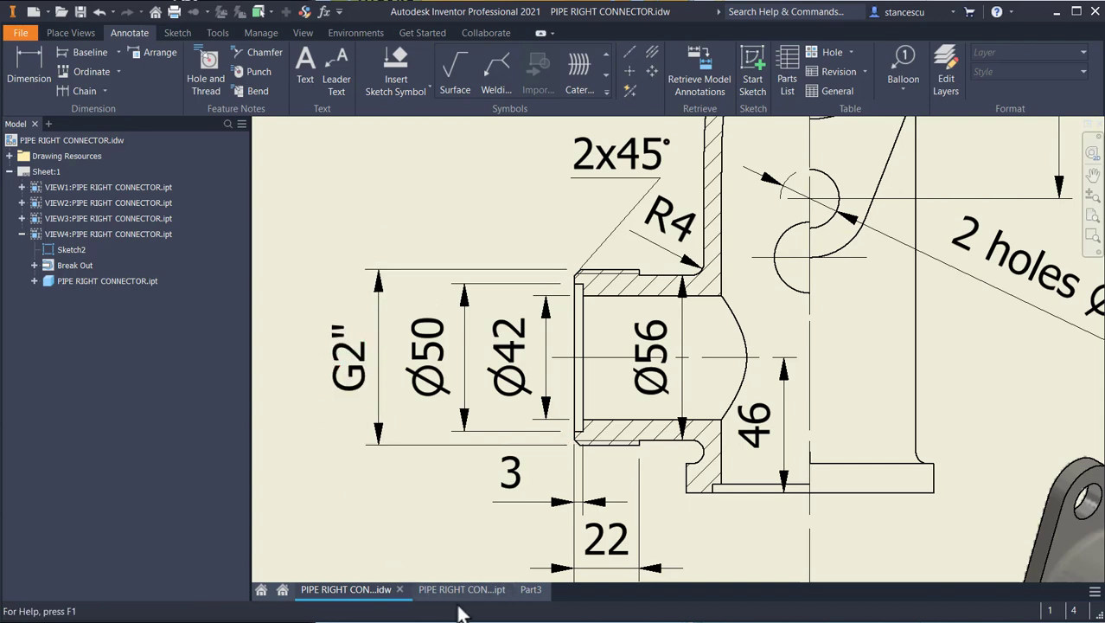
- Start a sketch on the YZ plane of Part3 and slice the graphics at the sketch plane
{"action": "left_click", "coordinate": [529, 591]}
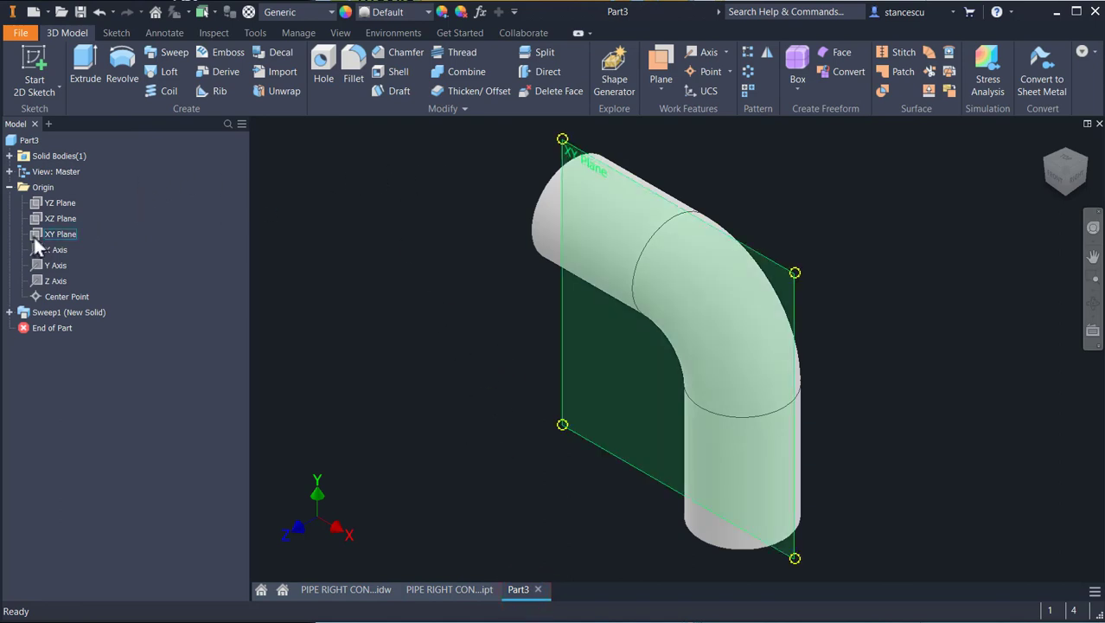
{"action": "left_click", "coordinate": [48, 206]}
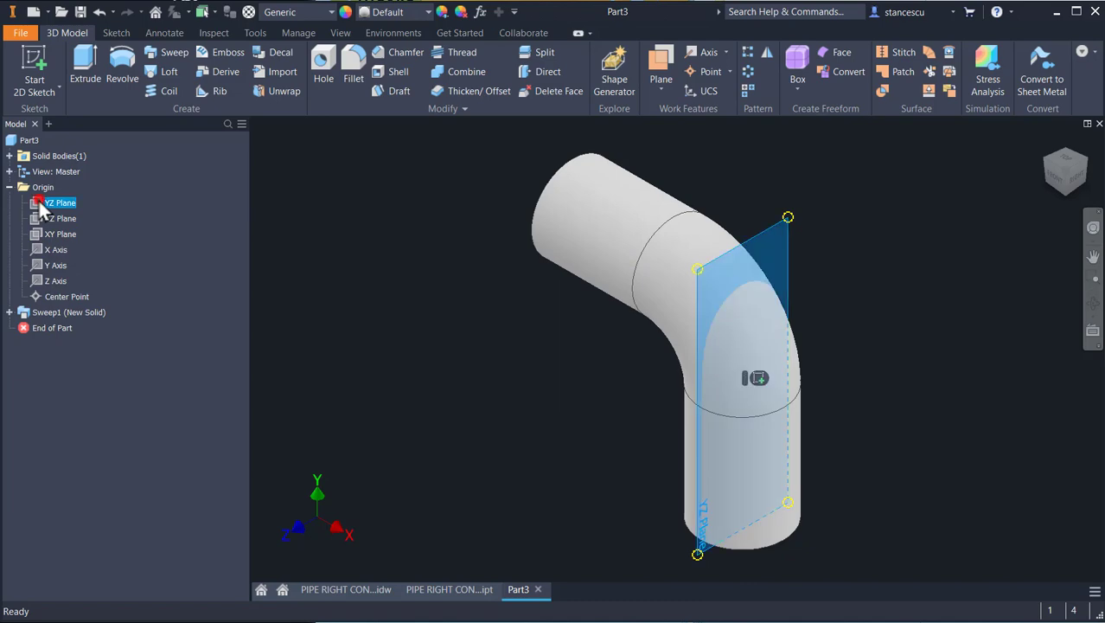
{"action": "left_click", "coordinate": [757, 378]}
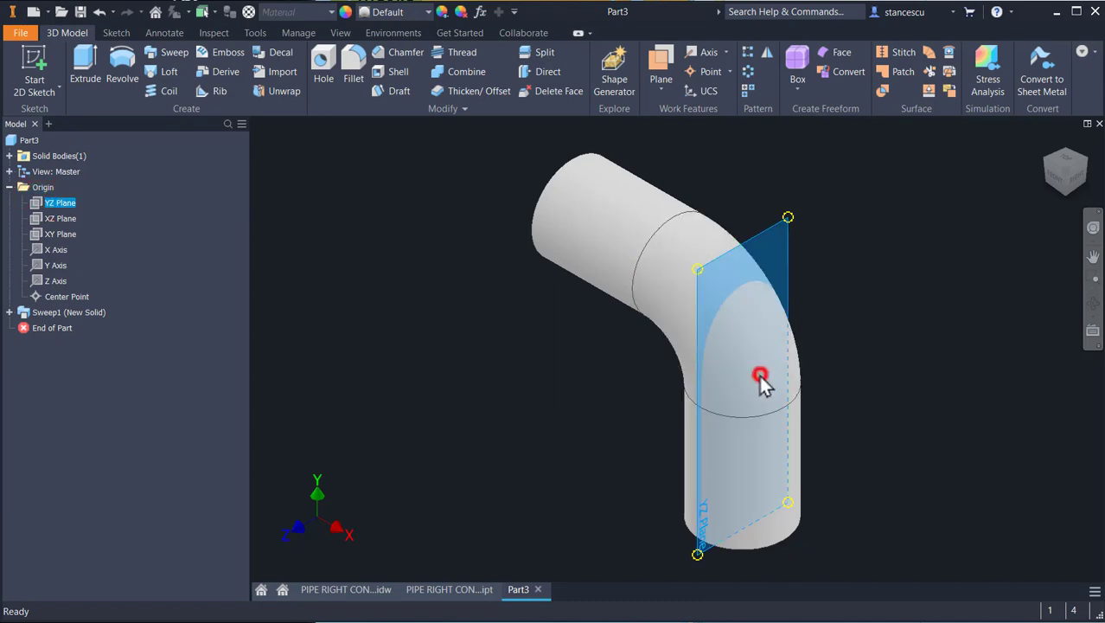
{"action": "key", "text": "F7"}
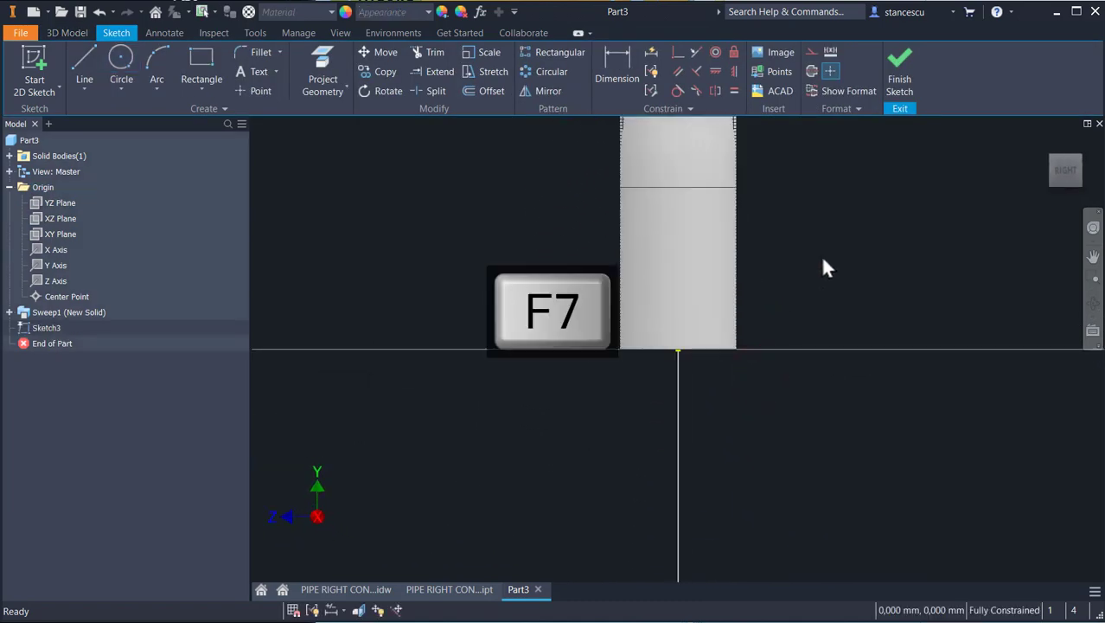
{"action": "middle_click_drag", "start_coordinate": [817, 258], "coordinate": [789, 383]}
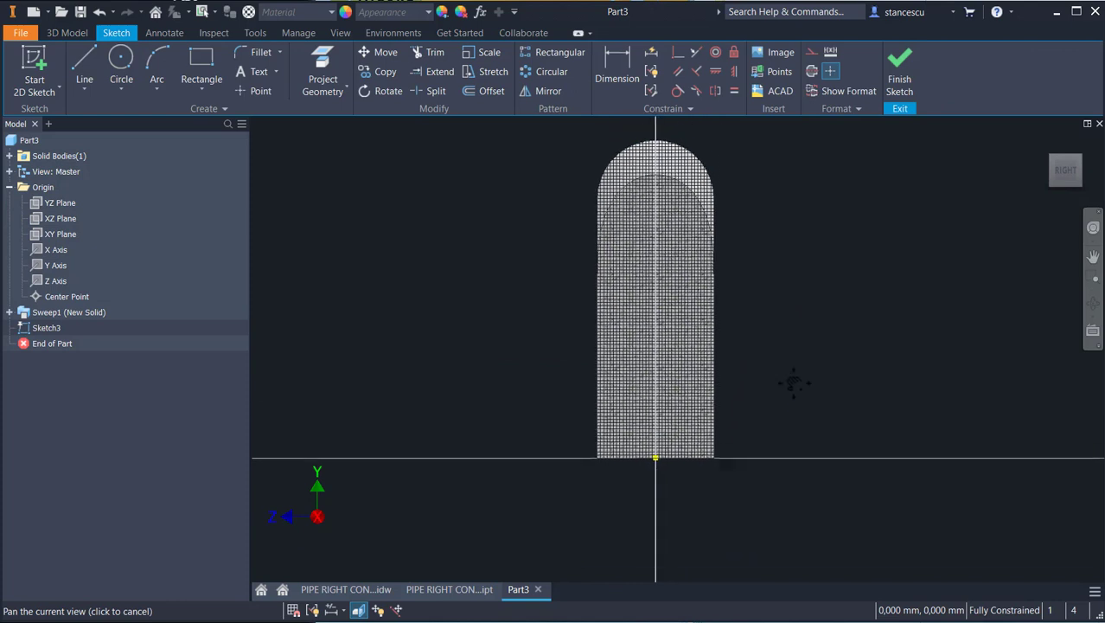
- Draw a closed stepped half-profile outward from the pipe's vertical axis, its lower edge about 48 mm above the origin and its step about 15 mm high
{"action": "left_click", "coordinate": [79, 59]}
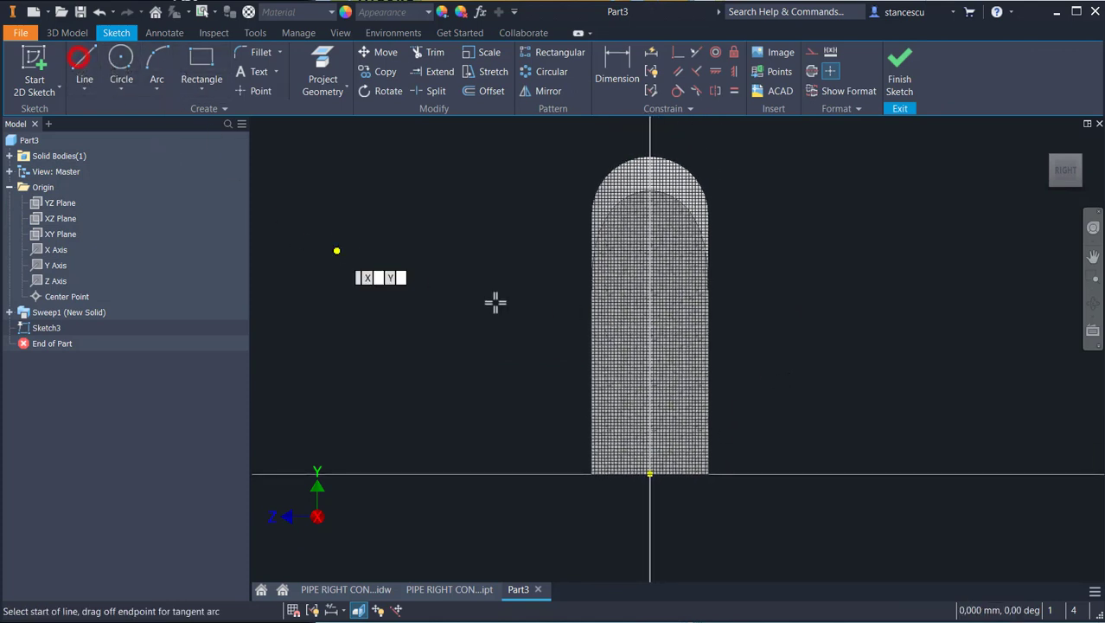
{"action": "left_click", "coordinate": [649, 346]}
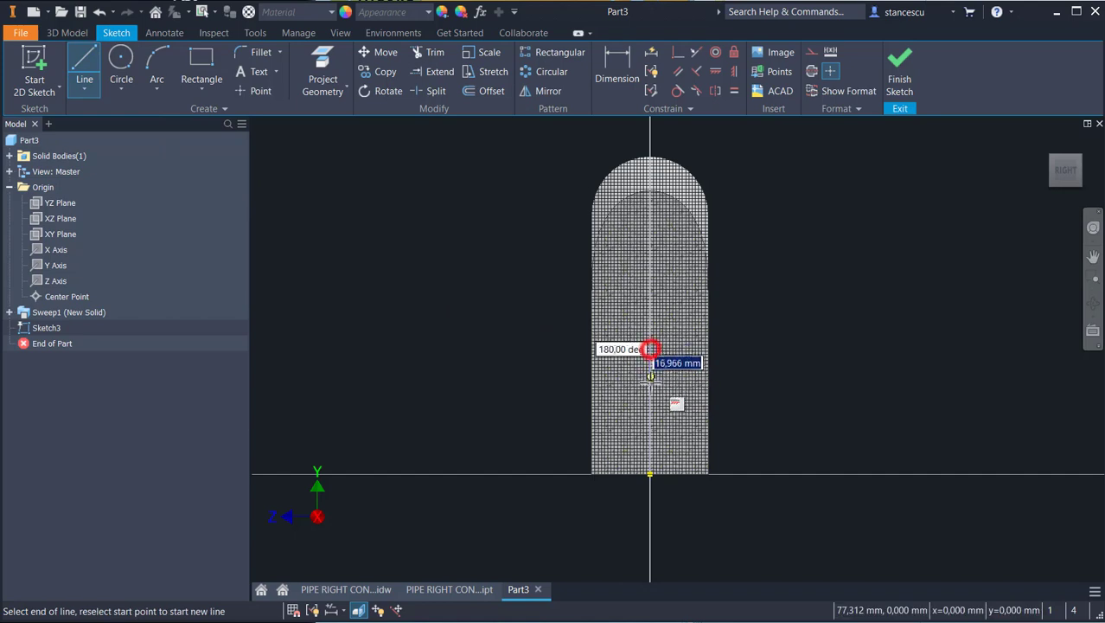
{"action": "left_click", "coordinate": [649, 395]}
{"action": "left_click", "coordinate": [805, 395]}
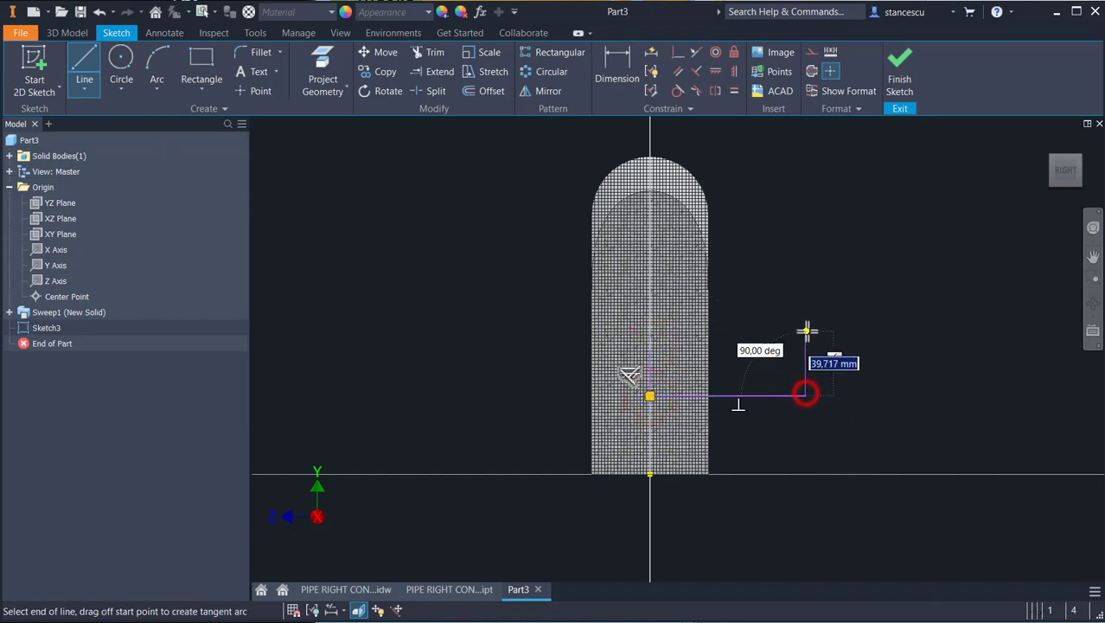
{"action": "left_click", "coordinate": [805, 327]}
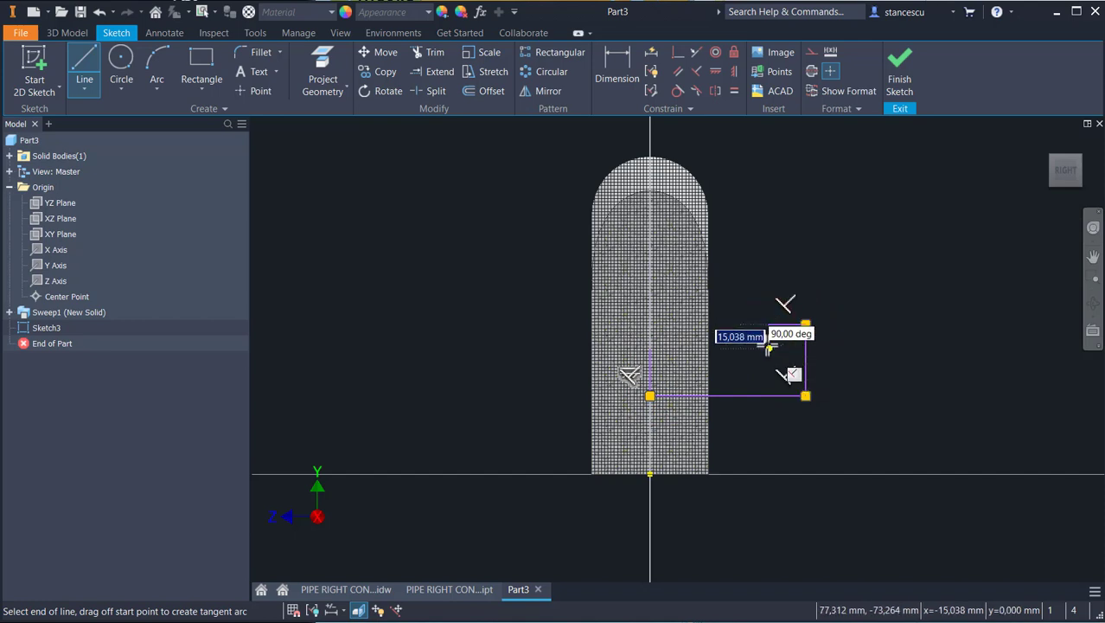
{"action": "left_click", "coordinate": [768, 345]}
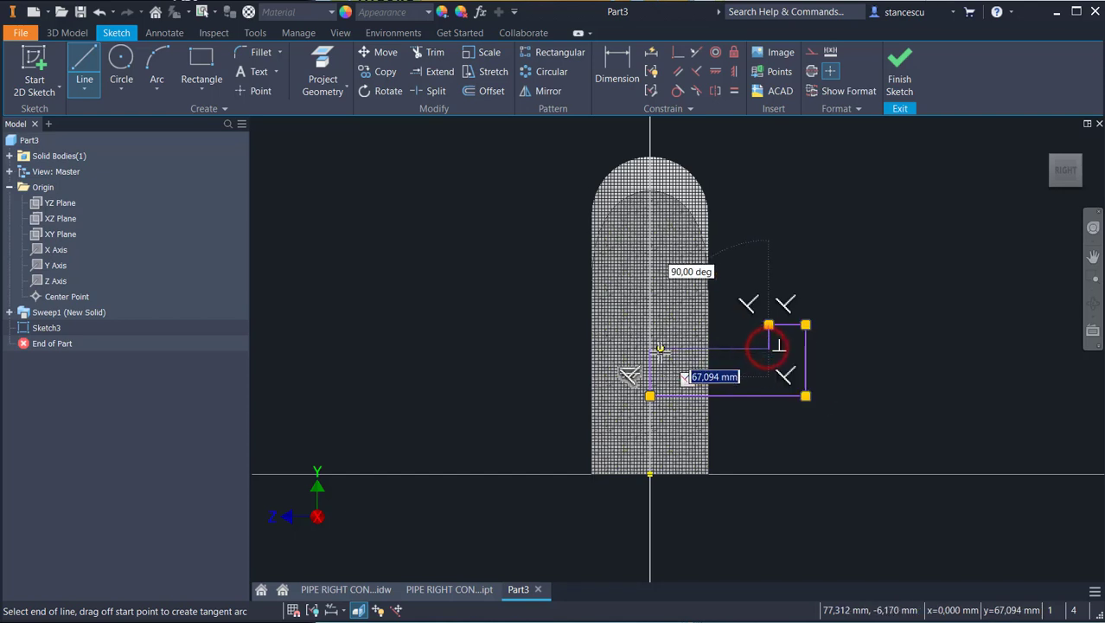
{"action": "right_click", "coordinate": [724, 336]}
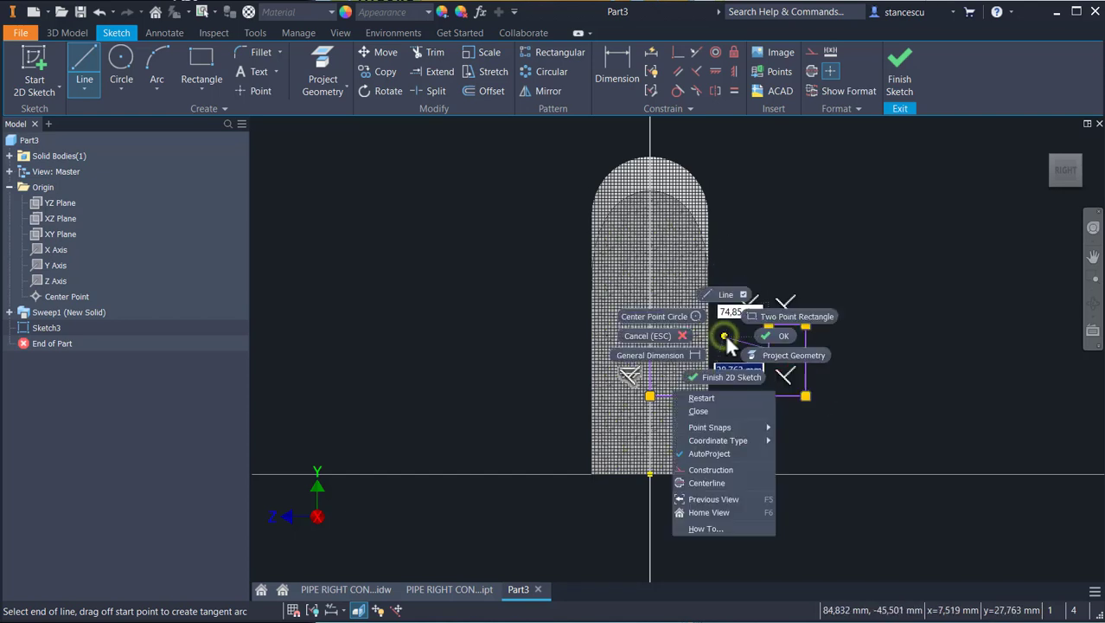
{"action": "left_click", "coordinate": [708, 409]}
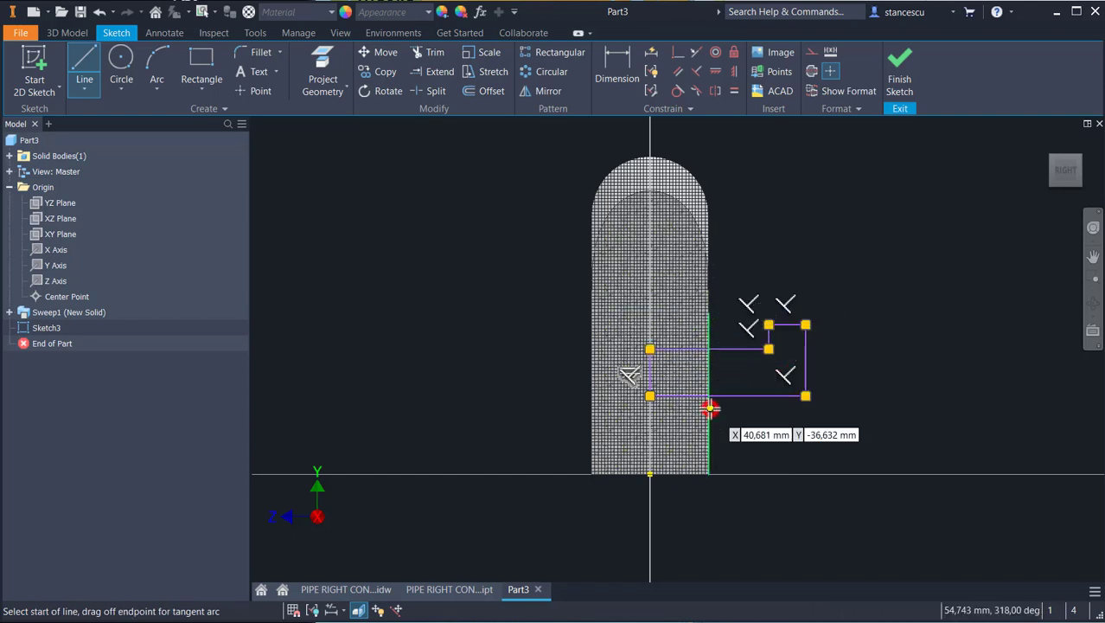
{"action": "key", "text": "Escape"}
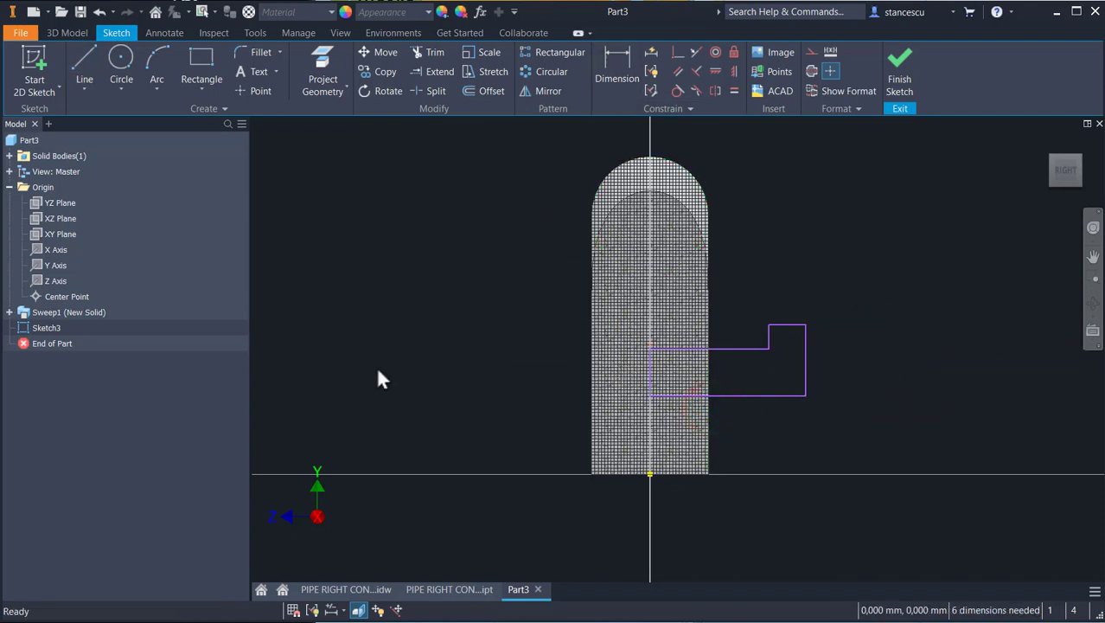
- Check the side branch's height in the drawing and dimension the profile's lower edge 46 mm above the origin
{"action": "left_click", "coordinate": [356, 588]}
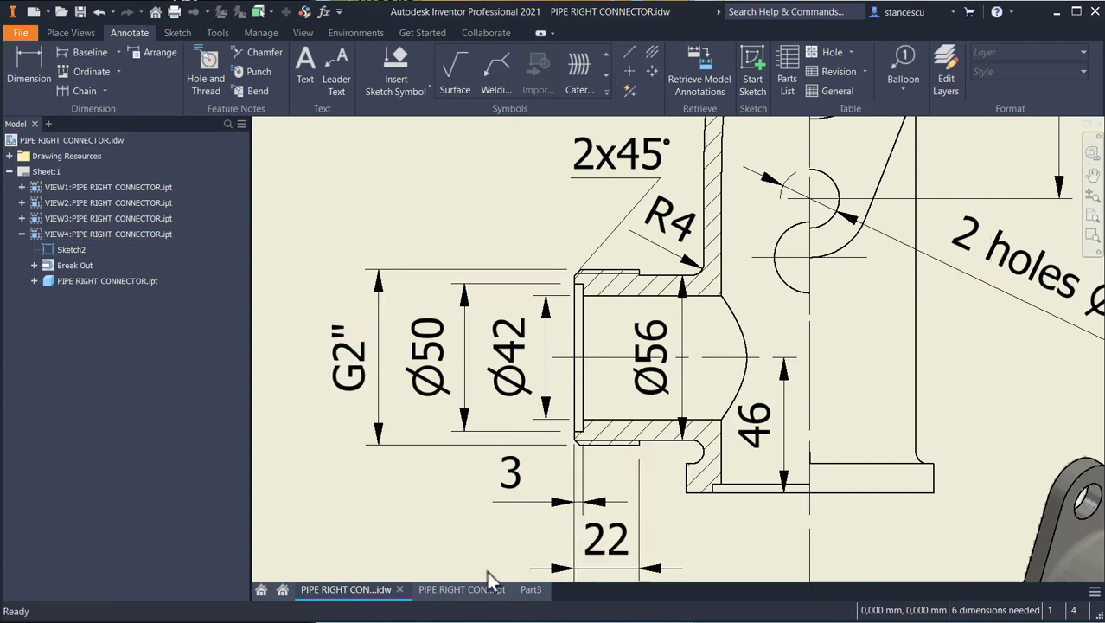
{"action": "left_click", "coordinate": [528, 589]}
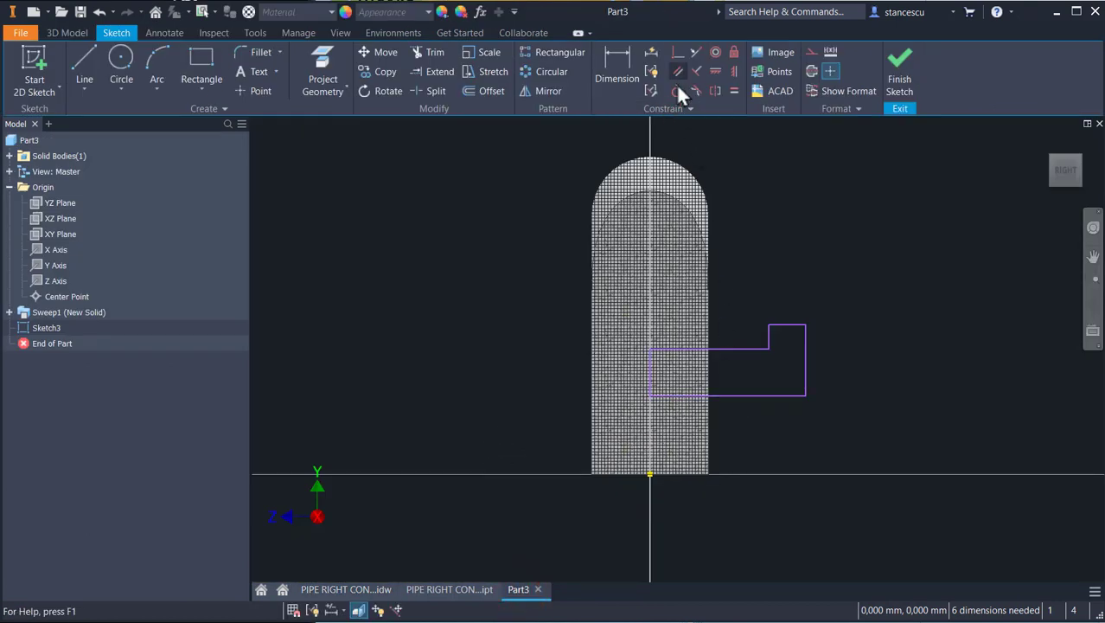
{"action": "left_click", "coordinate": [614, 57]}
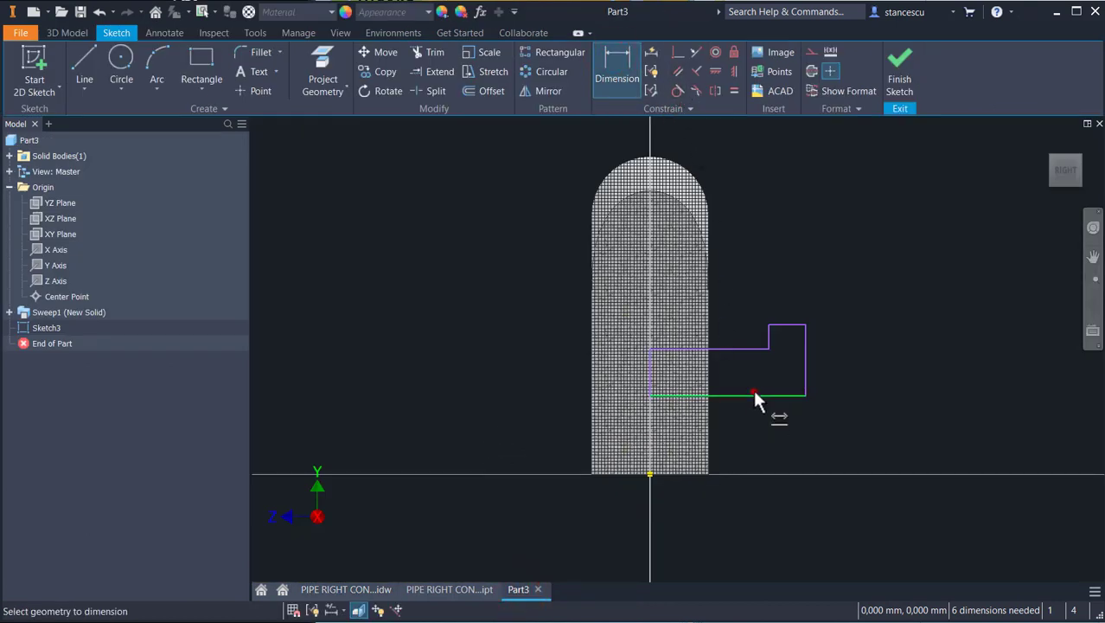
{"action": "left_click", "coordinate": [754, 395]}
{"action": "left_click", "coordinate": [673, 474]}
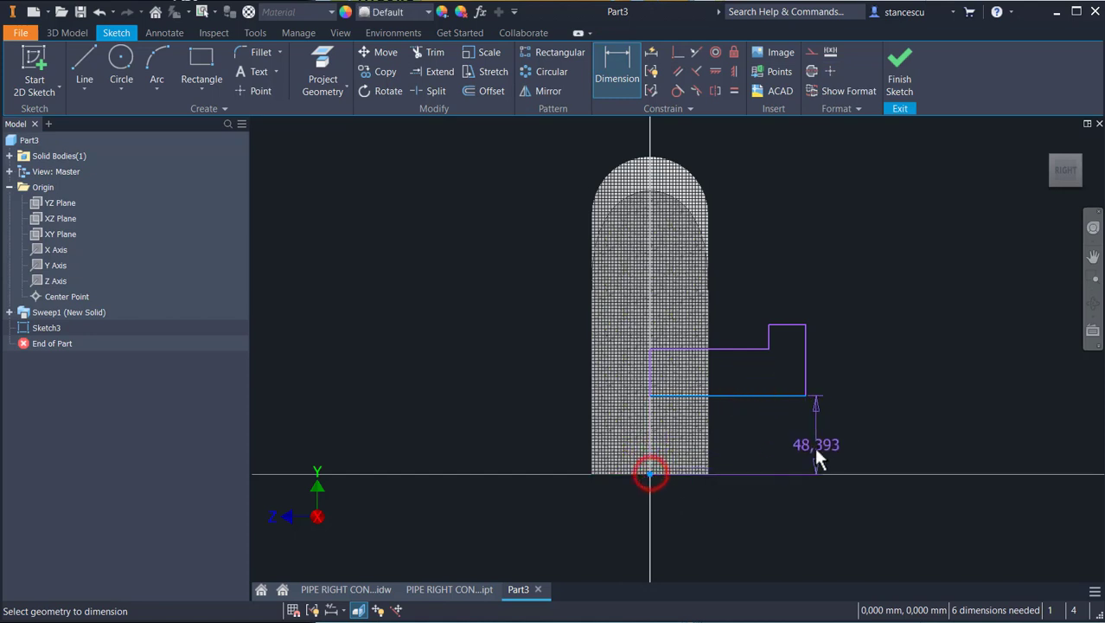
{"action": "left_click", "coordinate": [844, 427]}
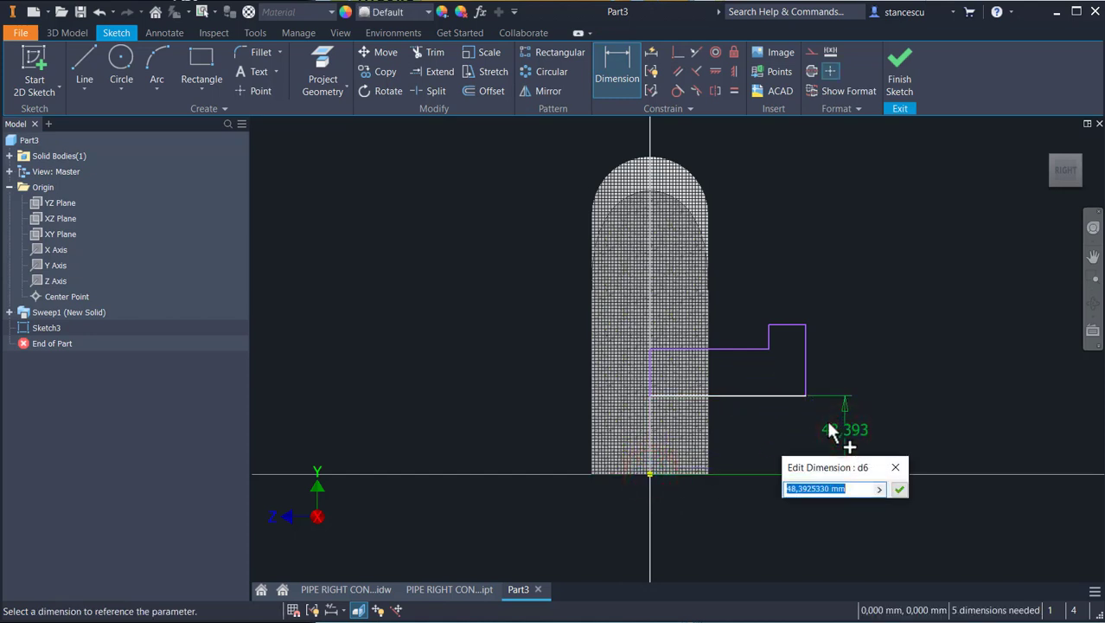
{"action": "type", "text": "46"}
{"action": "key", "text": "Return"}
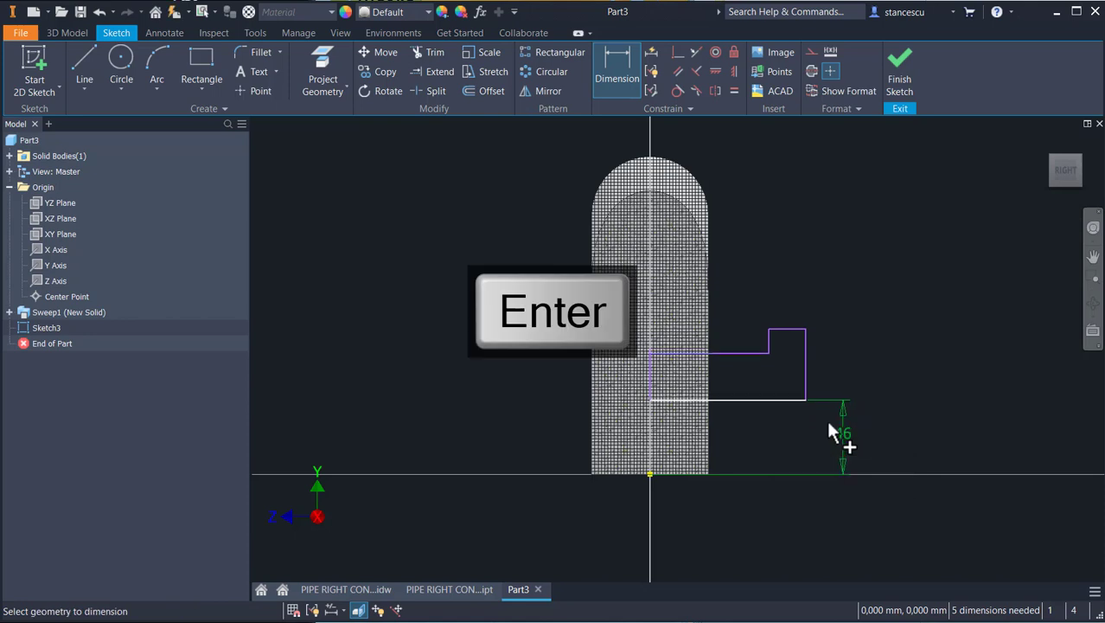
- Constrain the profile's inner vertical edge coincident with the sketch origin
{"action": "key", "text": "Escape"}
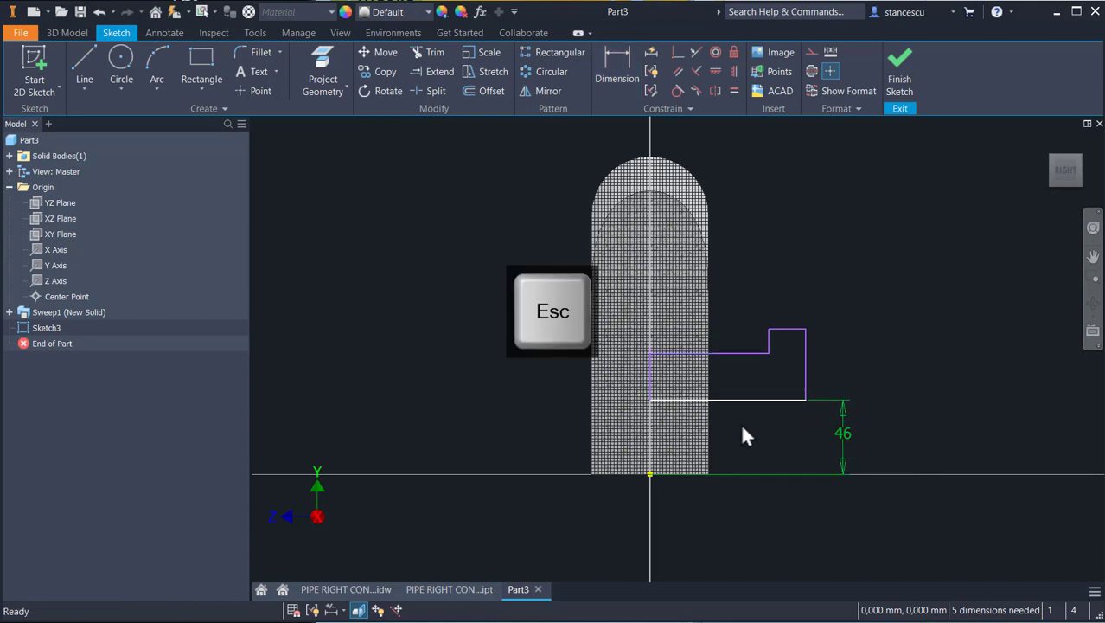
{"action": "left_click", "coordinate": [676, 54]}
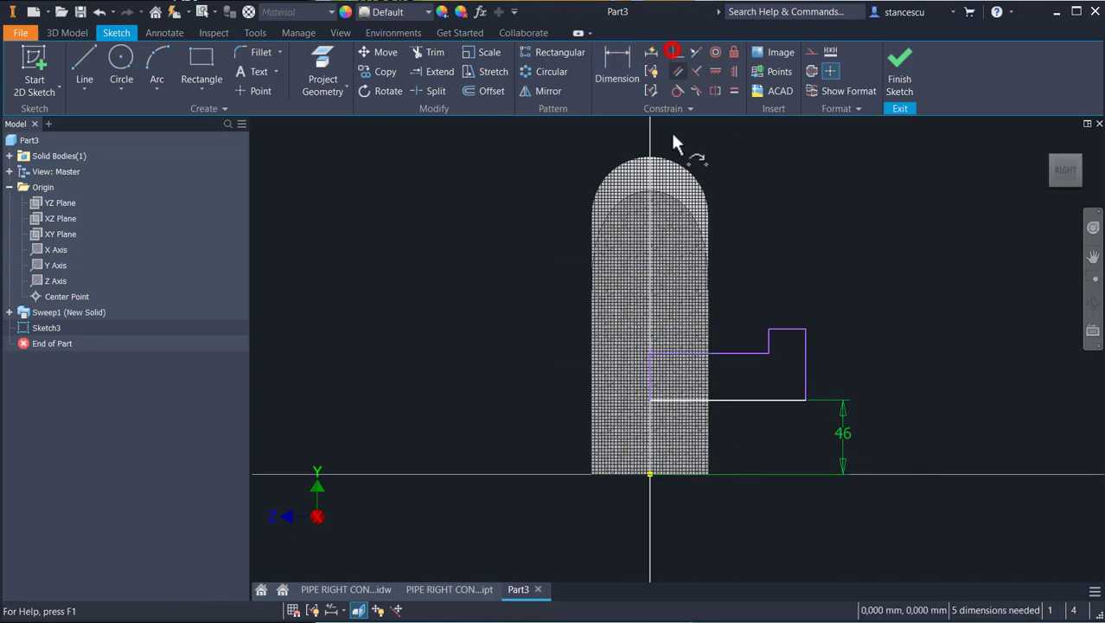
{"action": "left_click", "coordinate": [652, 369]}
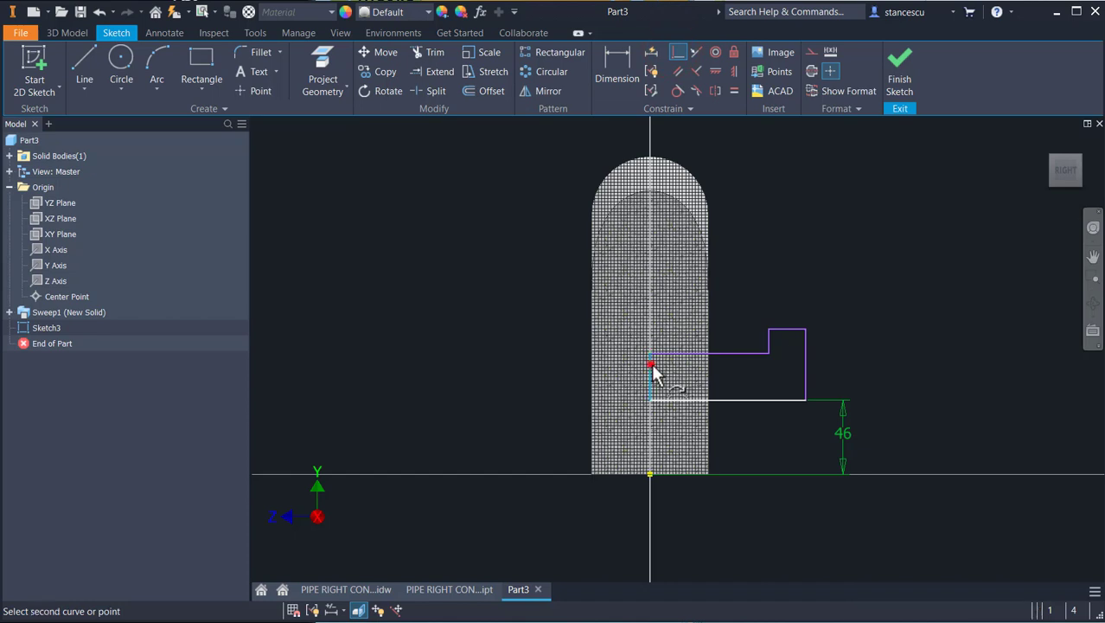
{"action": "left_click", "coordinate": [649, 474]}
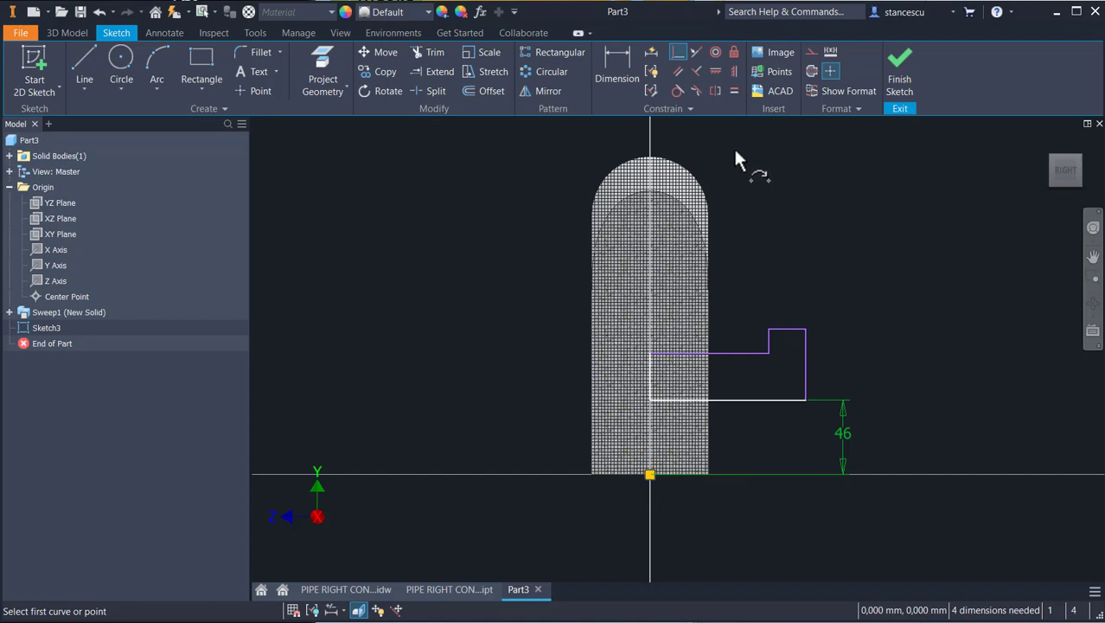
{"action": "key", "text": "Escape"}
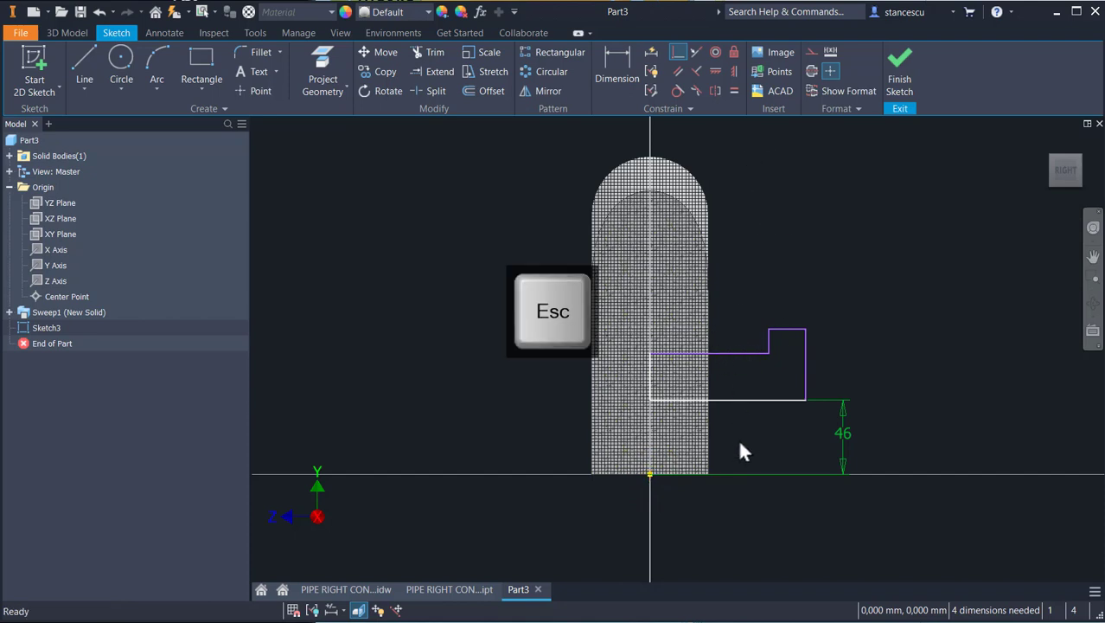
- Convert the profile's lower horizontal edge to a centerline
{"action": "left_click", "coordinate": [757, 393]}
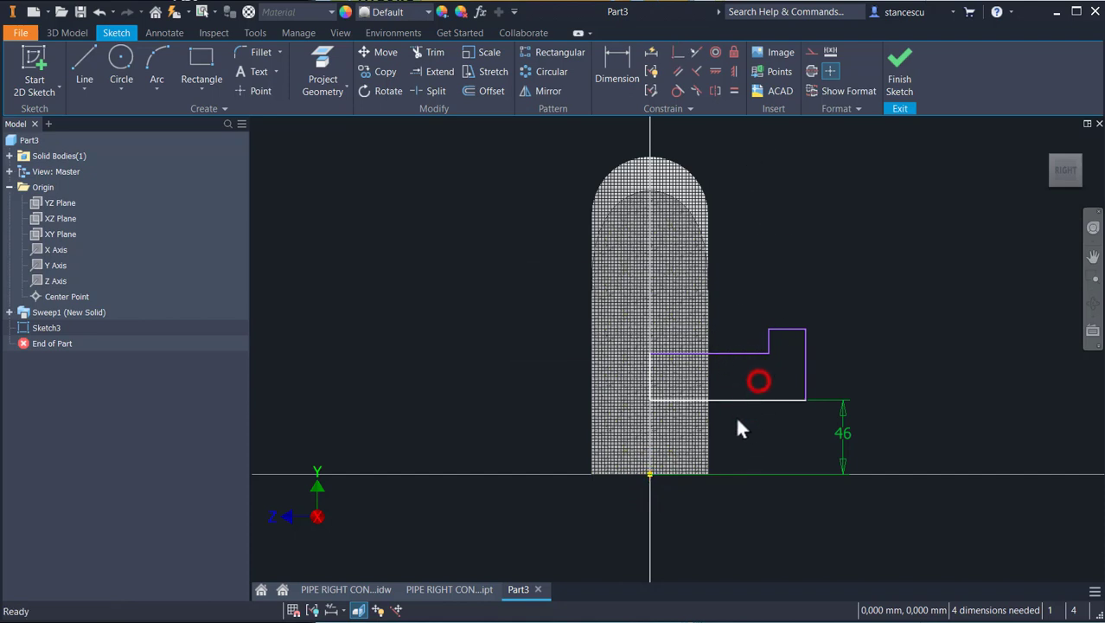
{"action": "left_click", "coordinate": [811, 71]}
{"action": "left_click", "coordinate": [880, 259]}
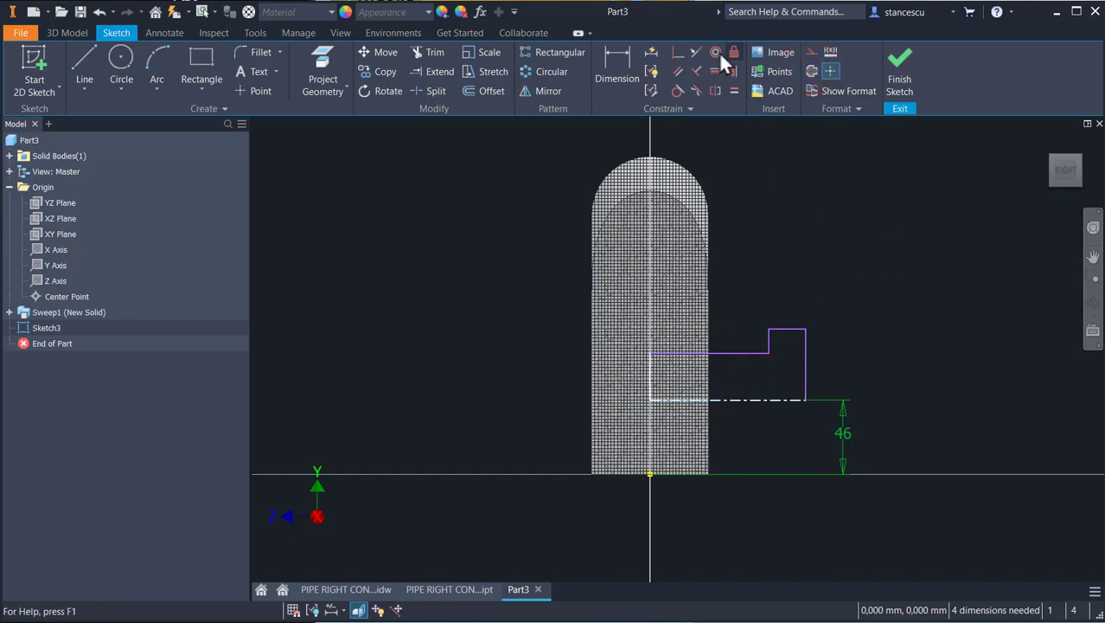
- Dimension the profile's raised outer end from the centerline as a 59,614 mm linear diameter, using the copied thread value
{"action": "left_click", "coordinate": [619, 64]}
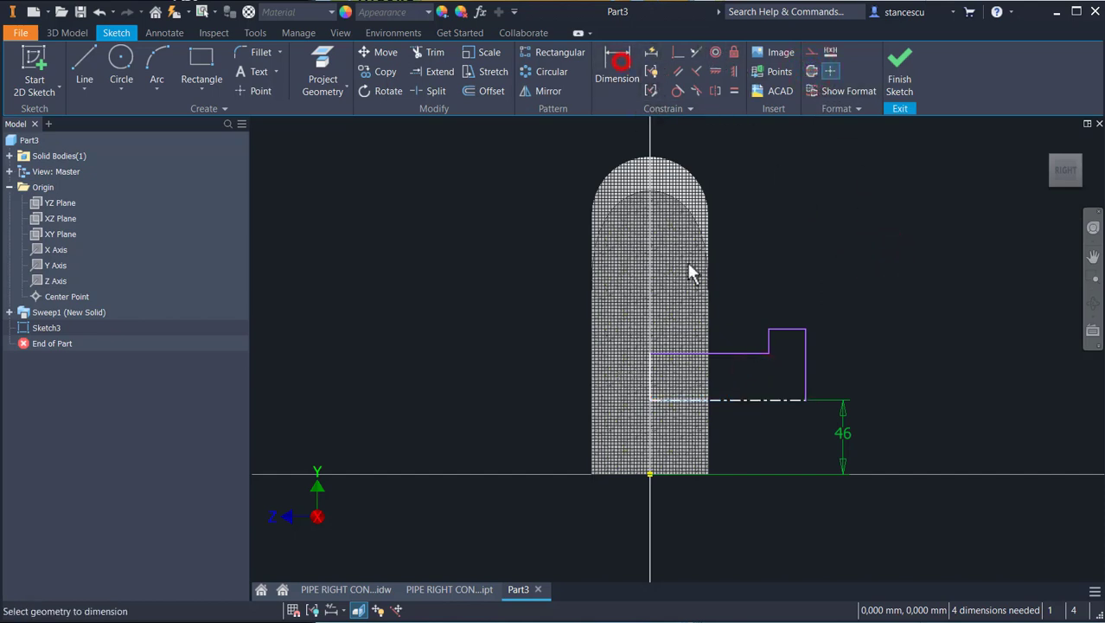
{"action": "left_click", "coordinate": [779, 400]}
{"action": "left_click", "coordinate": [789, 330]}
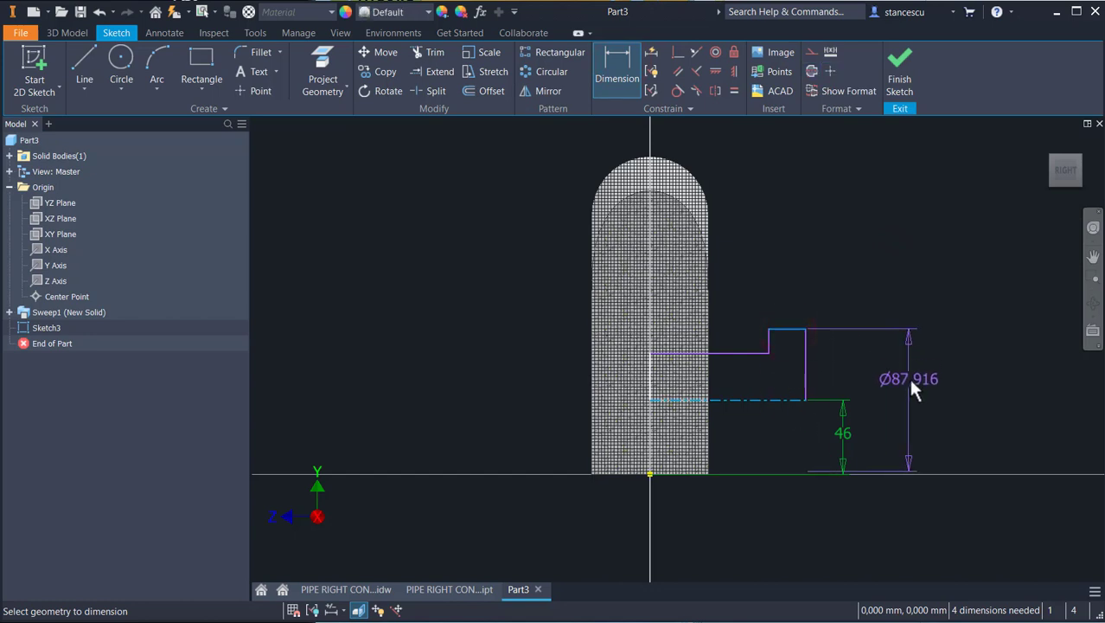
{"action": "right_click", "coordinate": [912, 388]}
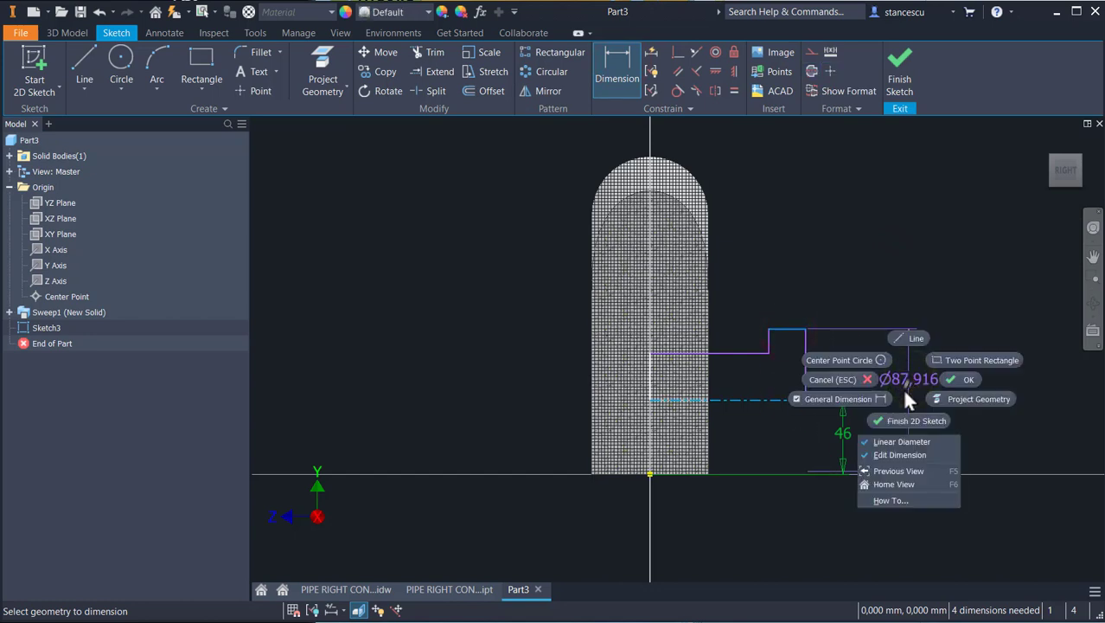
{"action": "left_click", "coordinate": [908, 386]}
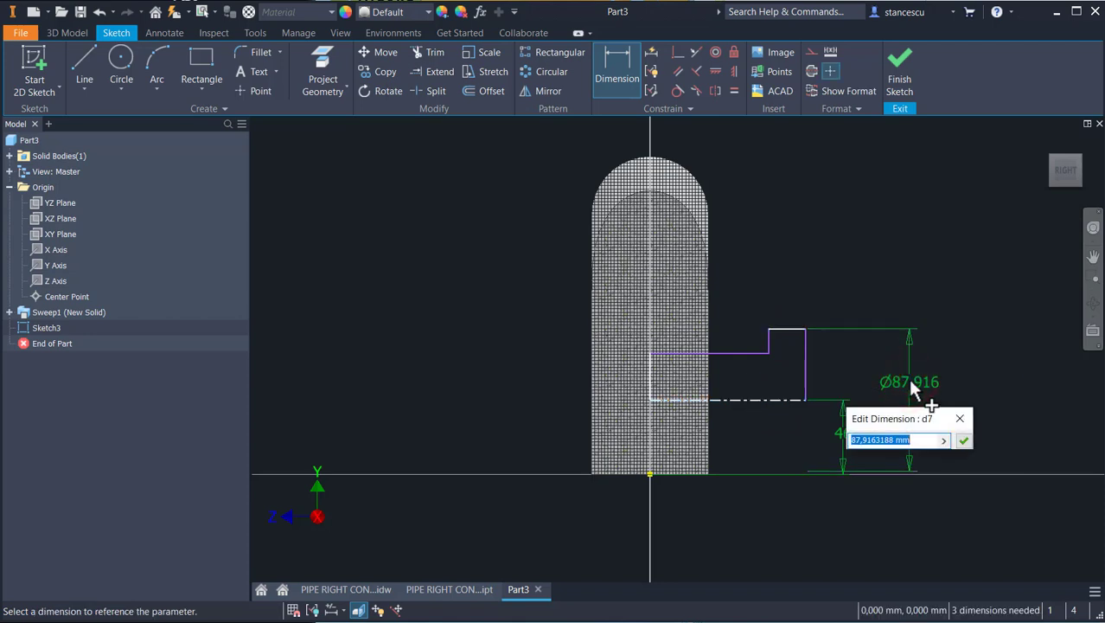
{"action": "type", "text": "59,614"}
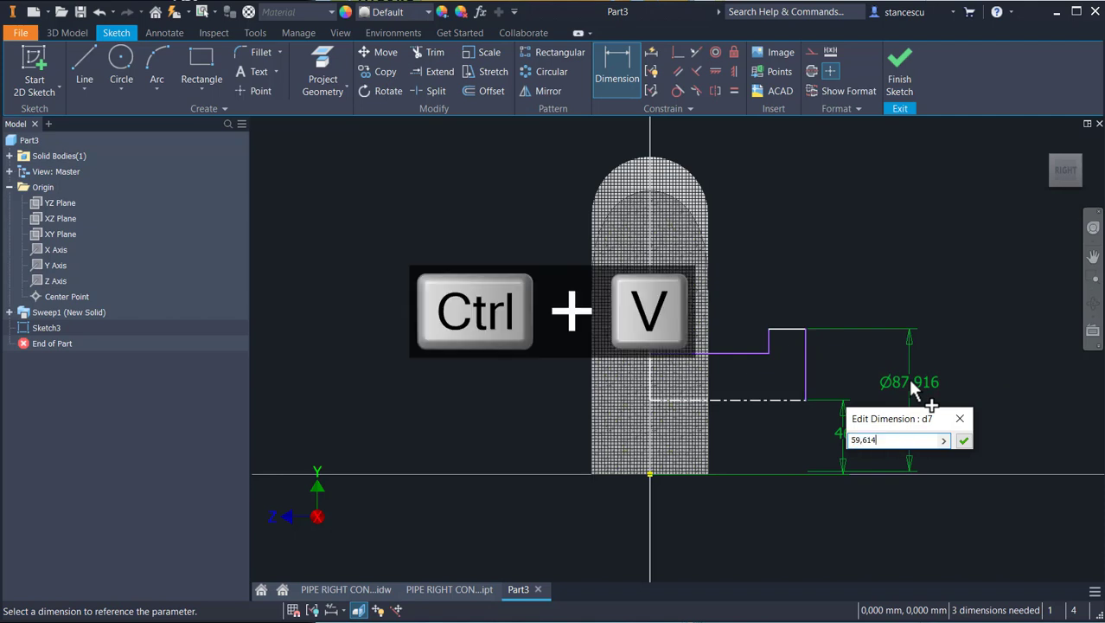
{"action": "left_click", "coordinate": [963, 441]}
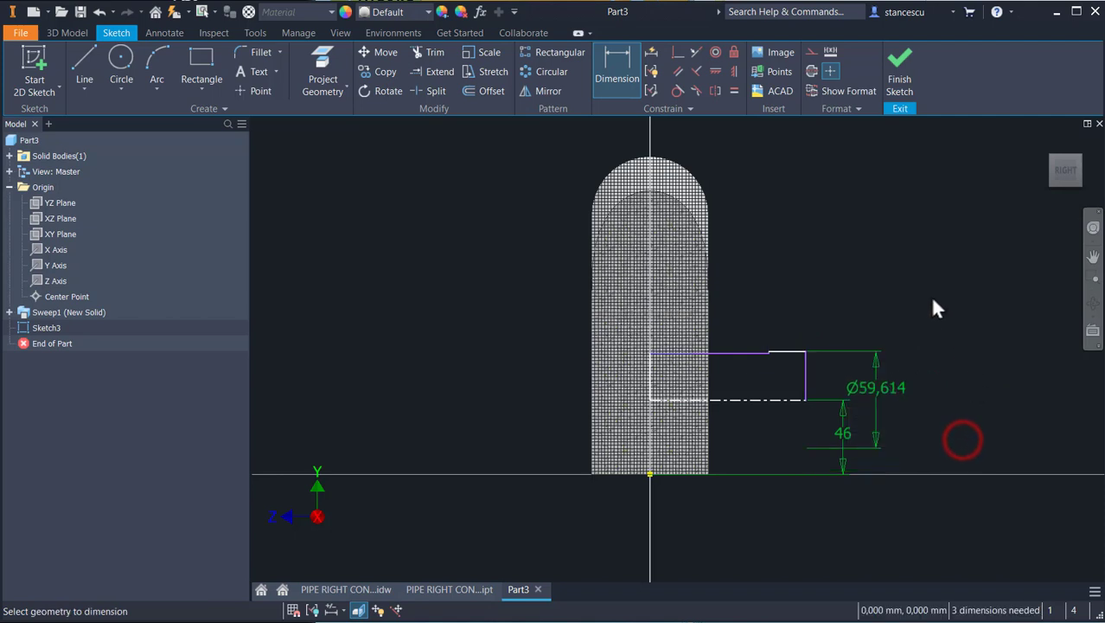
- Dimension the branch's neck, the long upper edge, from the centerline as a 56 mm diameter
{"action": "left_click", "coordinate": [735, 349]}
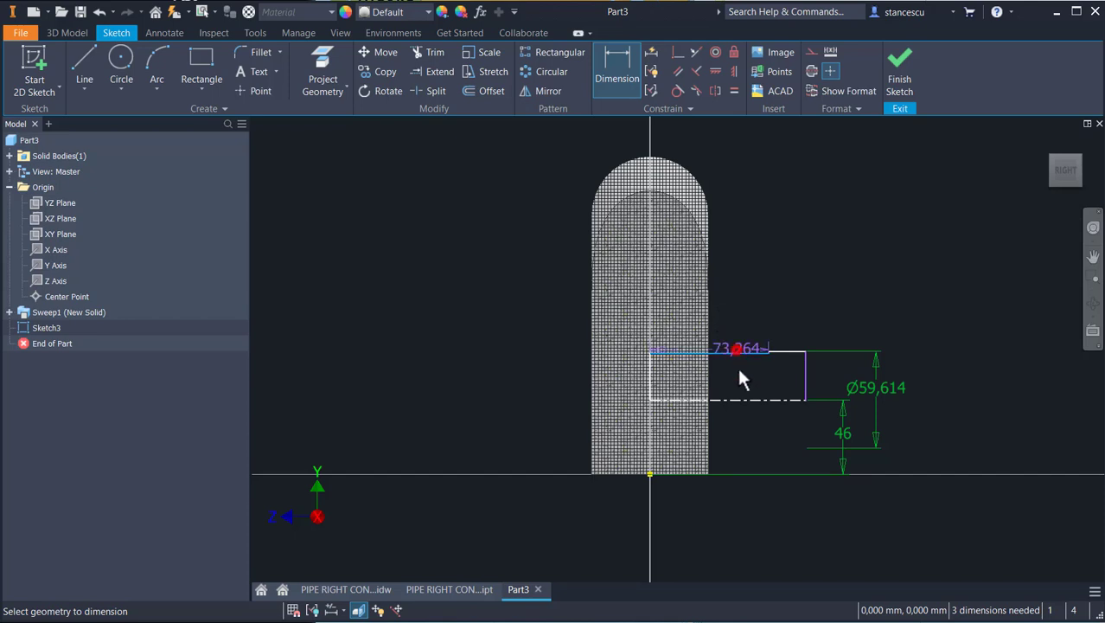
{"action": "left_click", "coordinate": [741, 399]}
{"action": "left_click", "coordinate": [743, 298]}
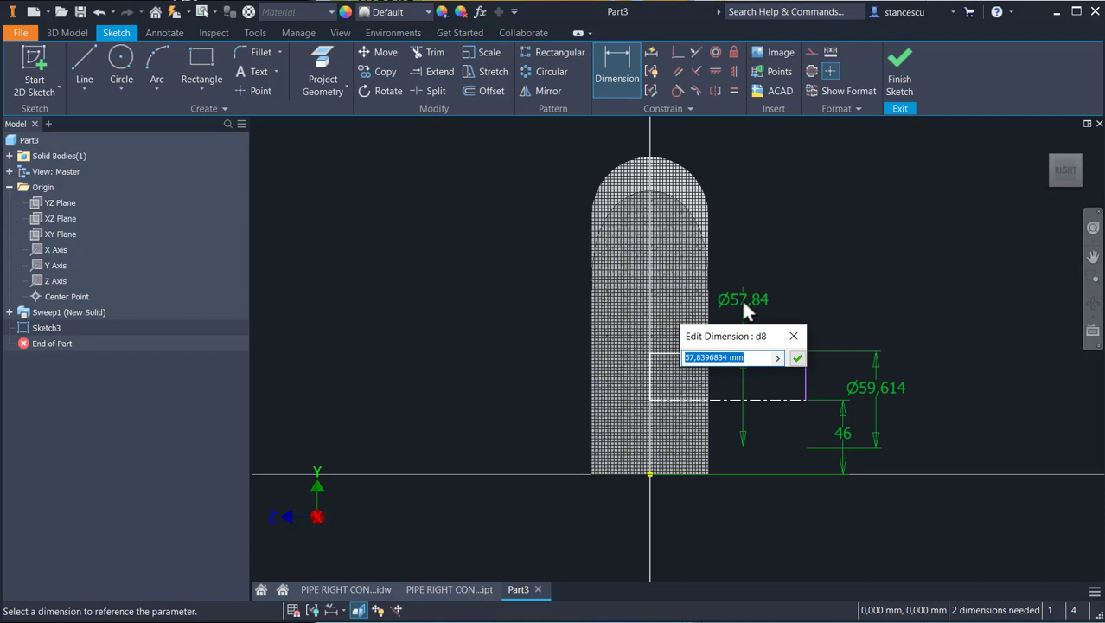
{"action": "type", "text": "56"}
{"action": "key", "text": "Return"}
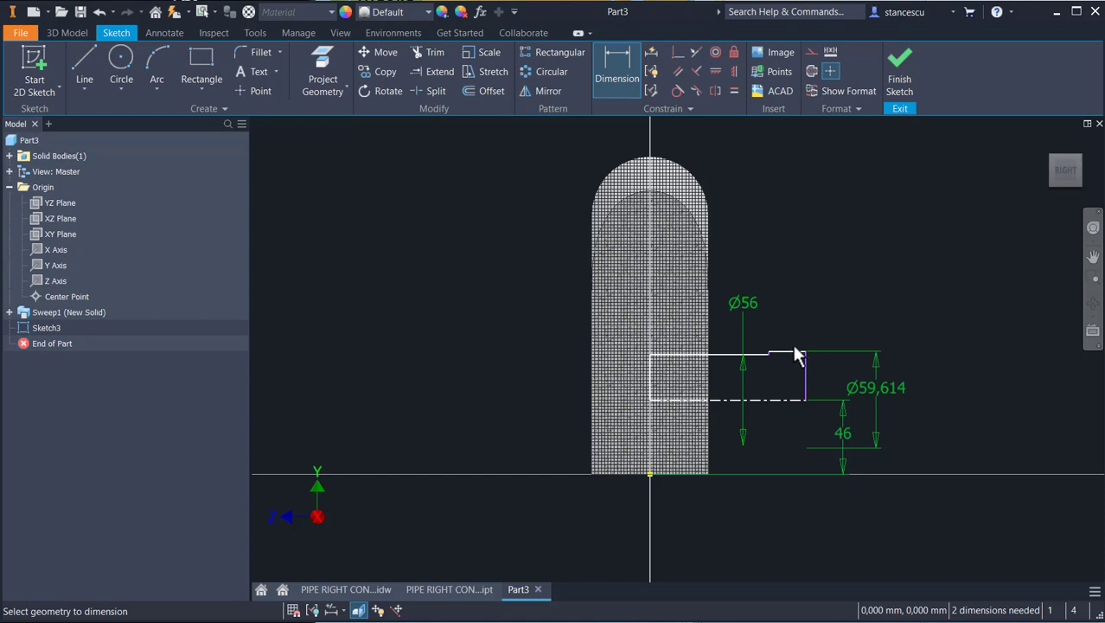
- Dimension the length of the raised threaded end as 22 mm
{"action": "left_click", "coordinate": [789, 343]}
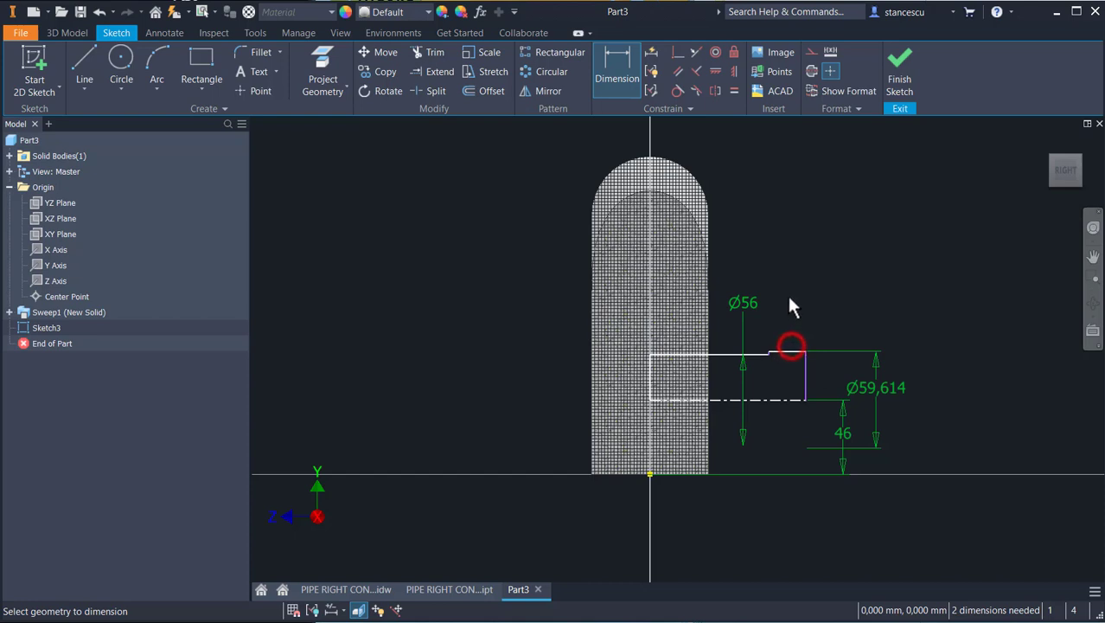
{"action": "left_click", "coordinate": [784, 353]}
{"action": "left_click", "coordinate": [789, 319]}
{"action": "type", "text": "22"}
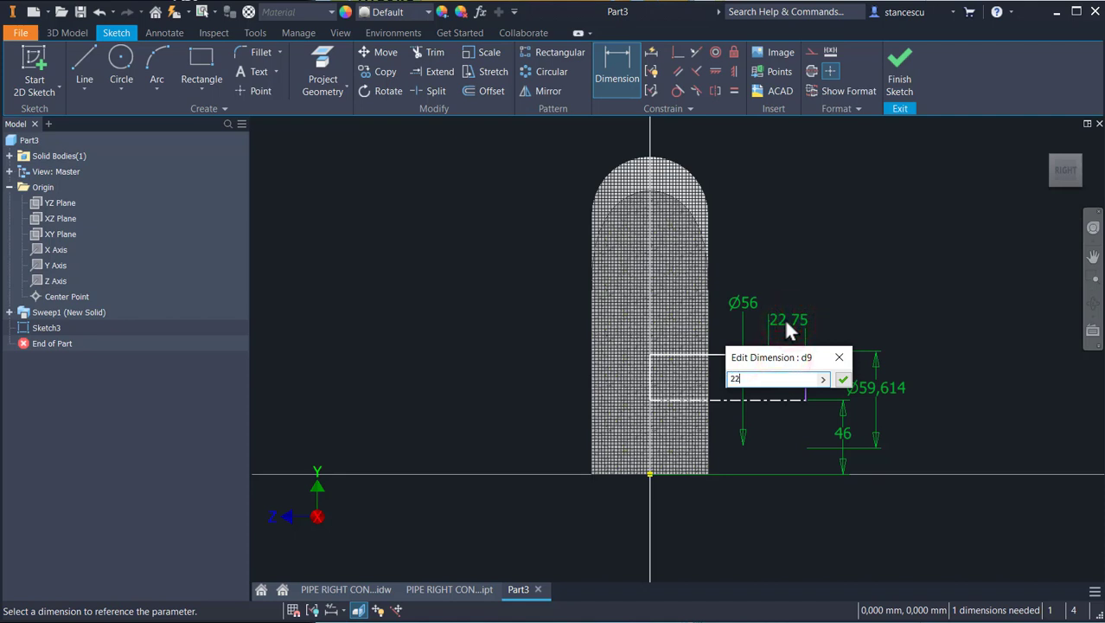
{"action": "key", "text": "Return"}
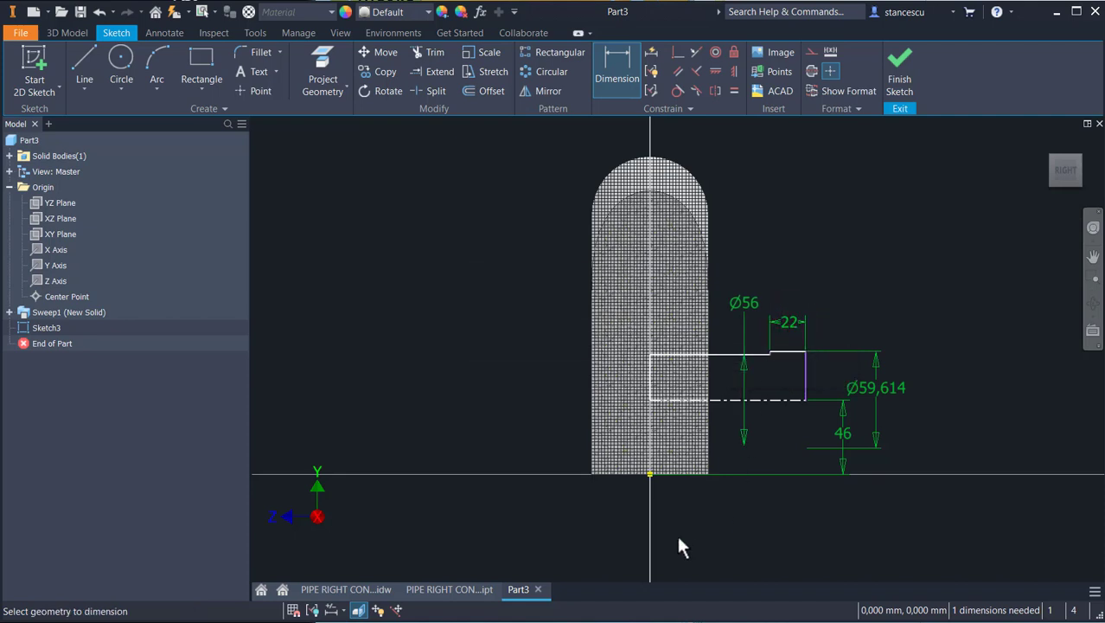
- Dimension the profile's overall length between its two vertical end edges as 80 mm
{"action": "left_click", "coordinate": [809, 367]}
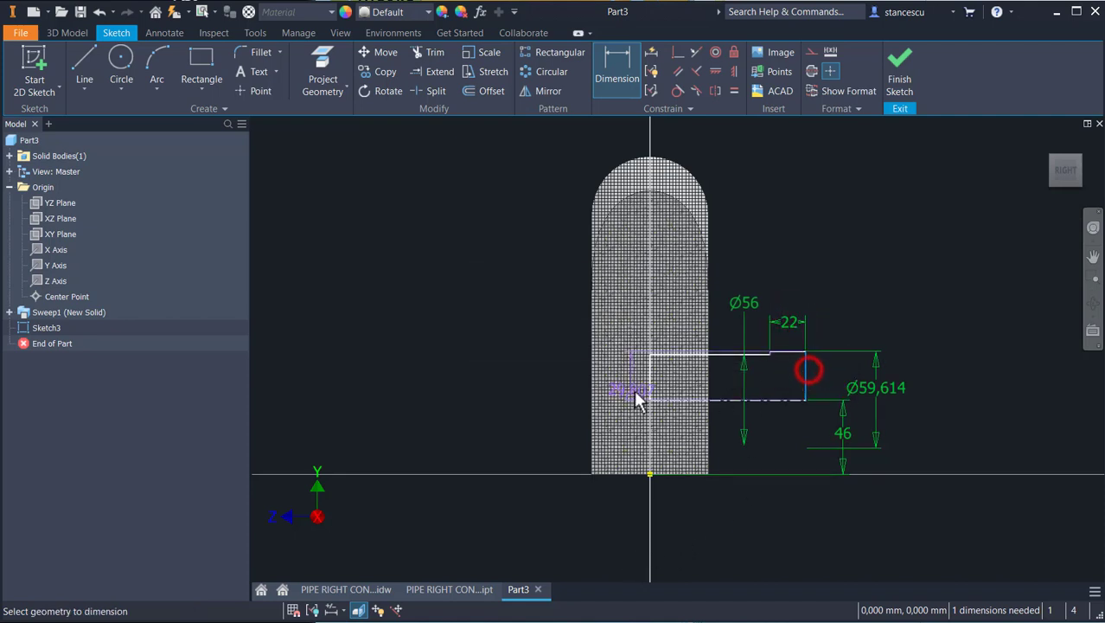
{"action": "left_click", "coordinate": [651, 372]}
{"action": "left_click", "coordinate": [715, 526]}
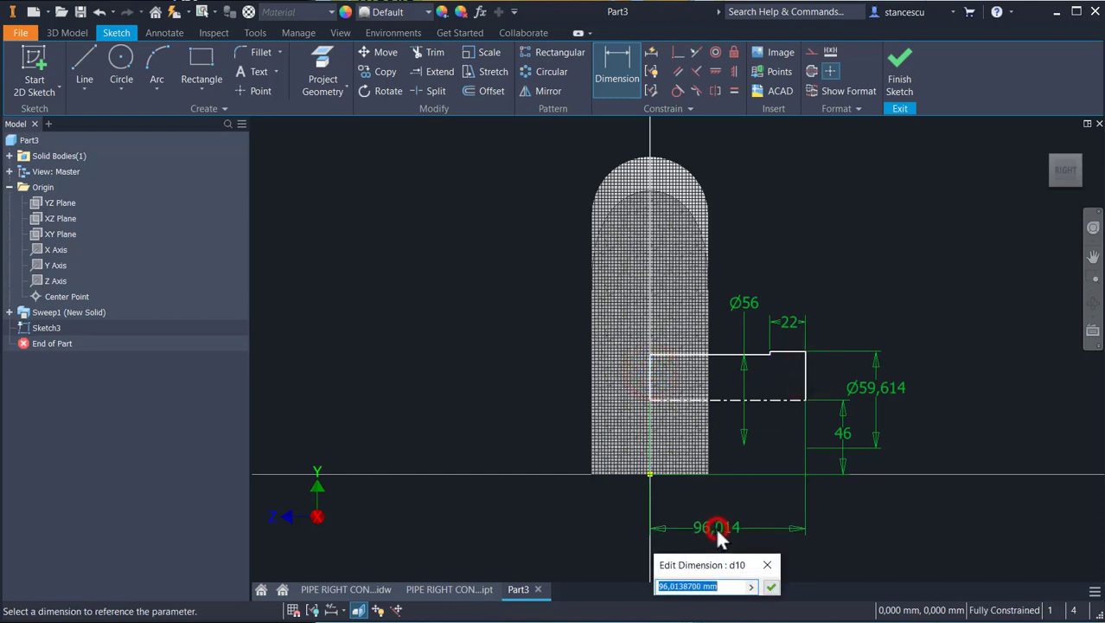
{"action": "type", "text": "80"}
{"action": "key", "text": "Return"}
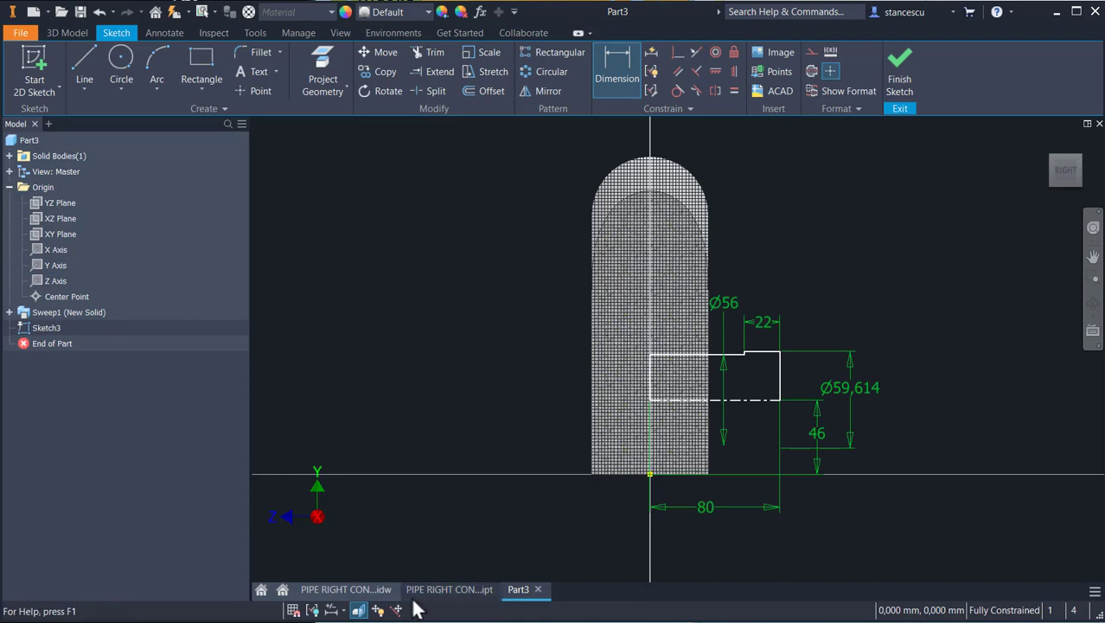
- Check the branch bore in the drawing and draw a stepped bore line inside the Part3 profile, ending in a wider section about 9 mm long
{"action": "left_click", "coordinate": [350, 589]}
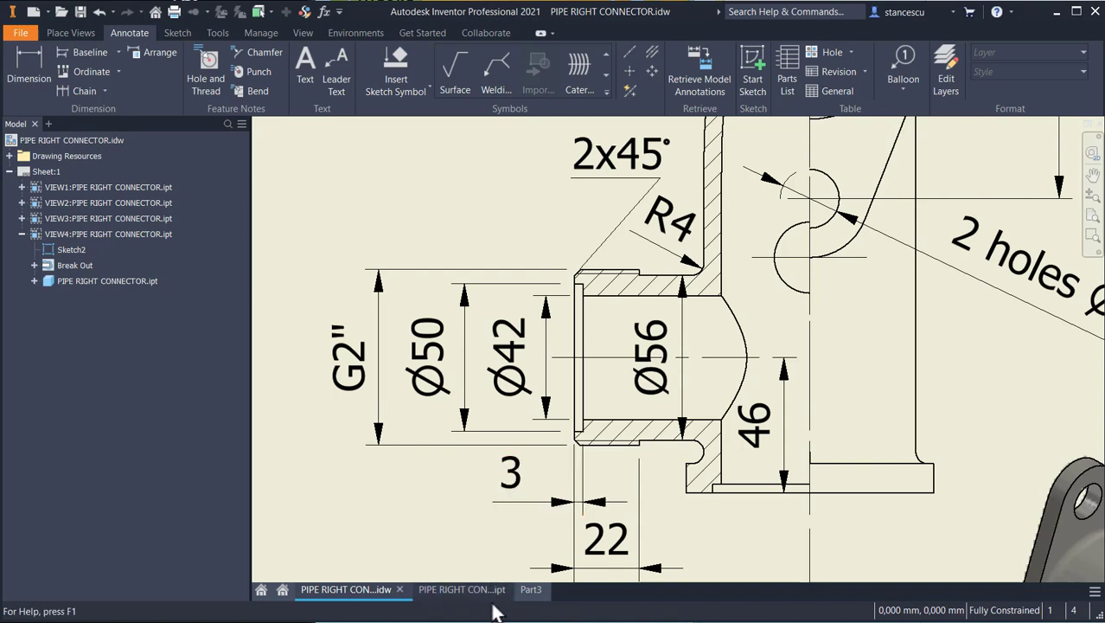
{"action": "left_click", "coordinate": [531, 589]}
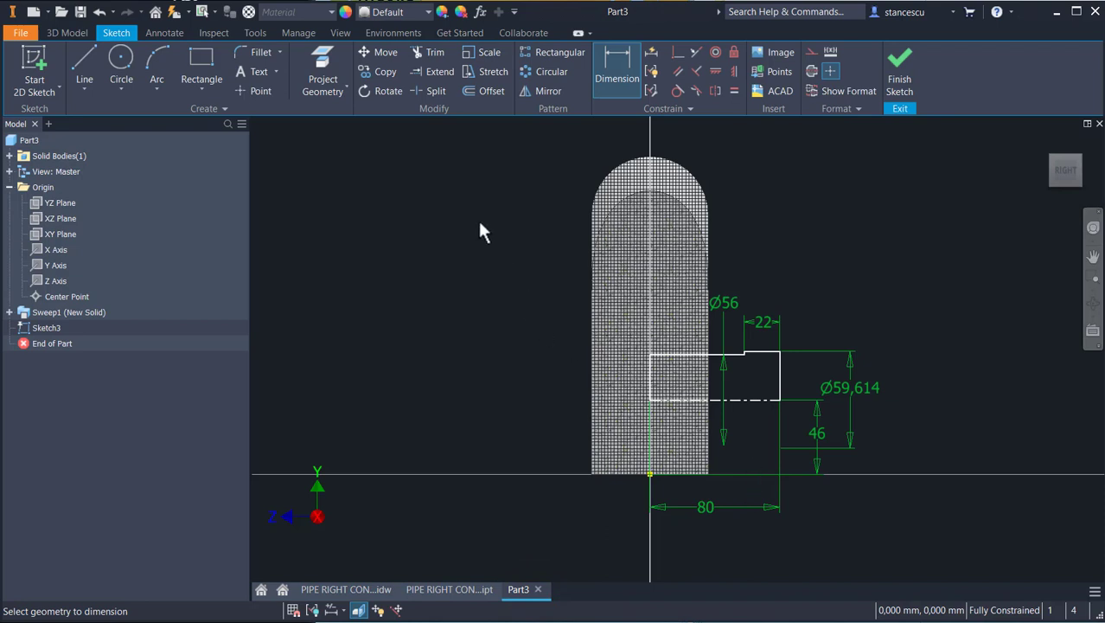
{"action": "left_click", "coordinate": [84, 68]}
{"action": "scroll", "coordinate": [705, 379], "scroll_direction": "up", "scroll_amount": 3}
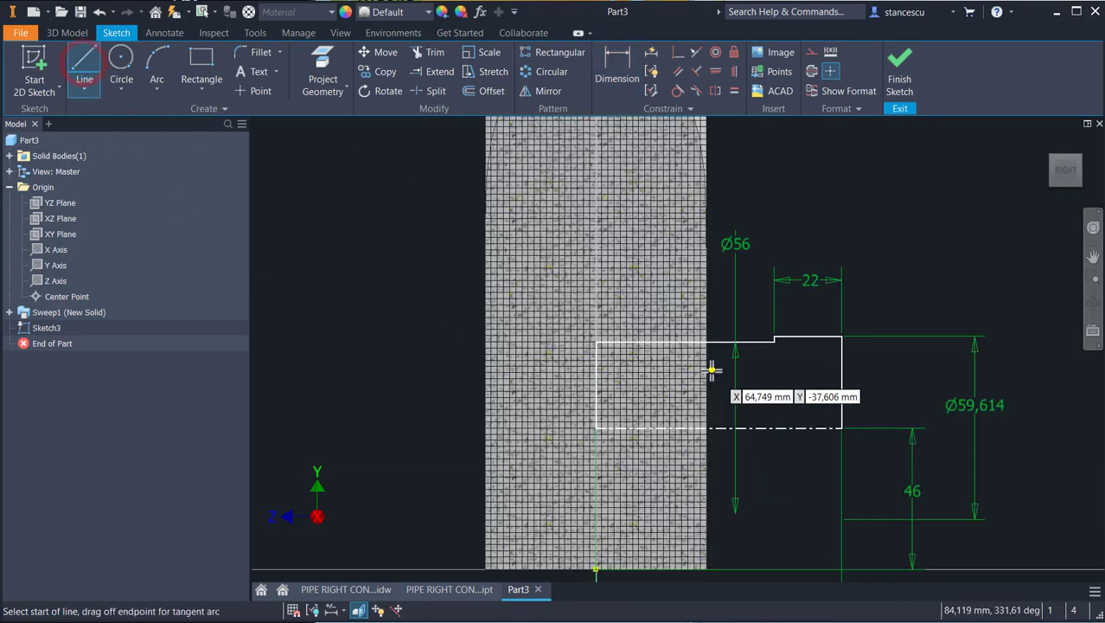
{"action": "left_click", "coordinate": [596, 363]}
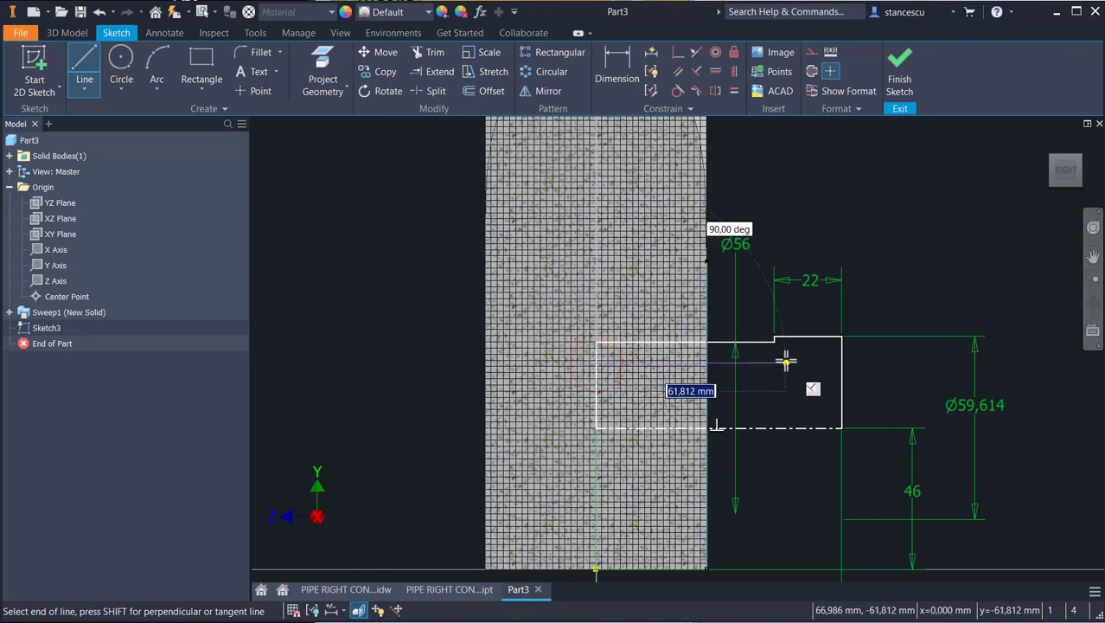
{"action": "left_click", "coordinate": [812, 364]}
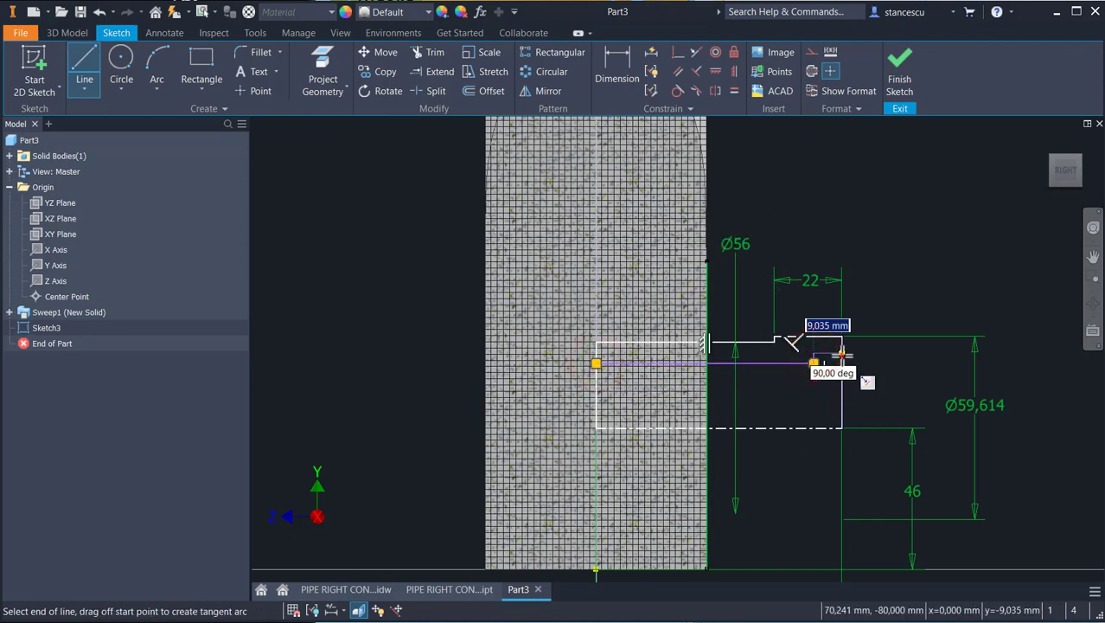
{"action": "left_click", "coordinate": [841, 353]}
{"action": "key", "text": "Escape"}
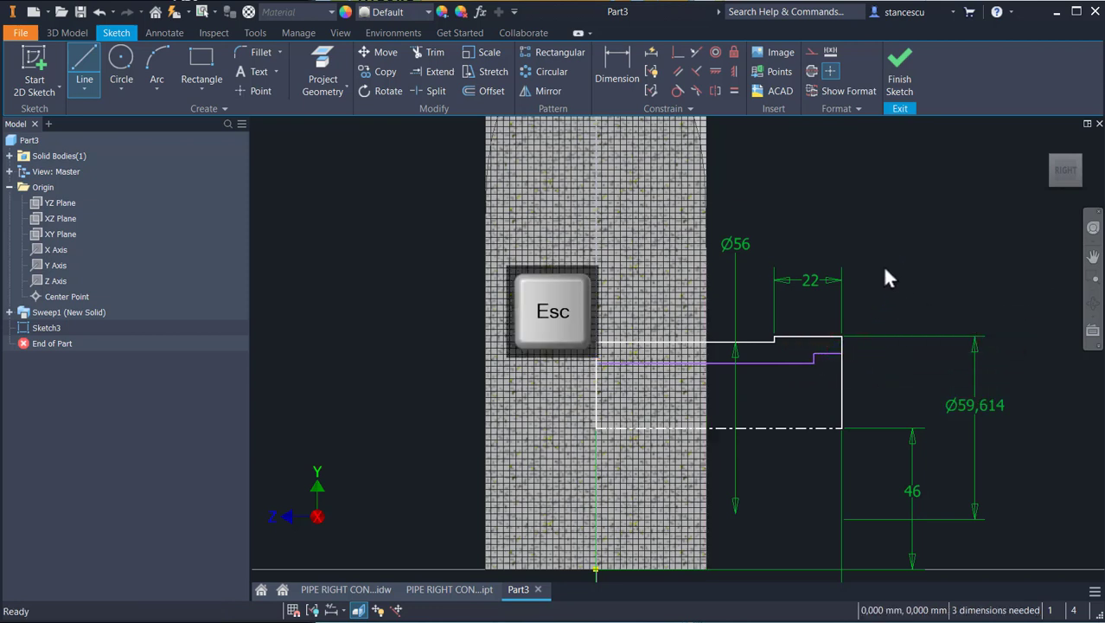
- Dimension the long bore line from the centerline as a 42 mm diameter
{"action": "left_click", "coordinate": [613, 76]}
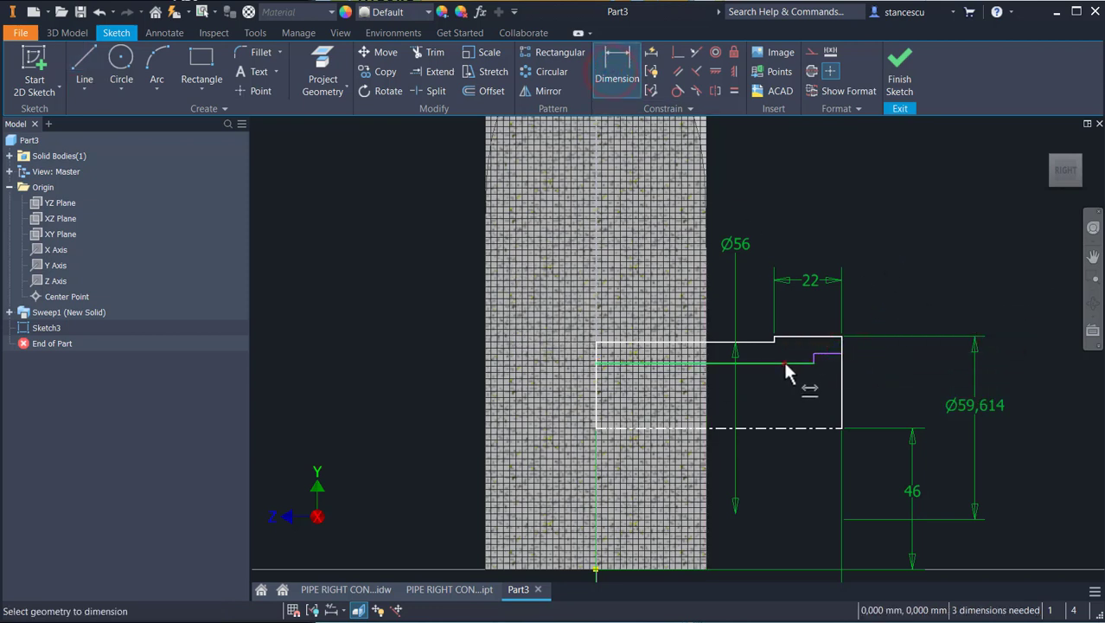
{"action": "left_click", "coordinate": [783, 362]}
{"action": "left_click", "coordinate": [781, 426]}
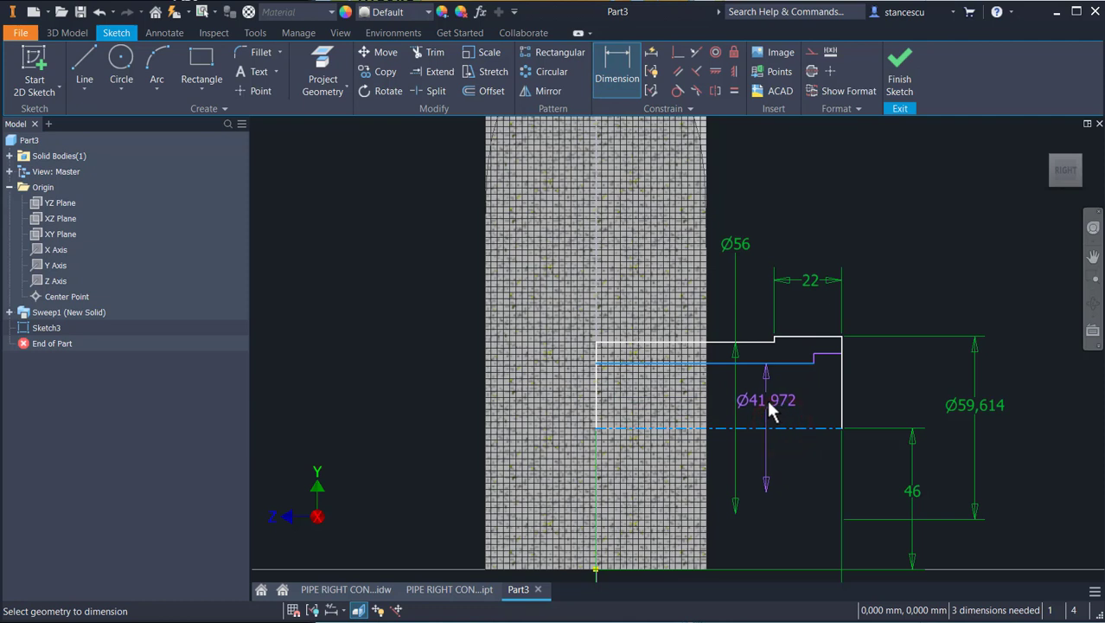
{"action": "left_click", "coordinate": [765, 397]}
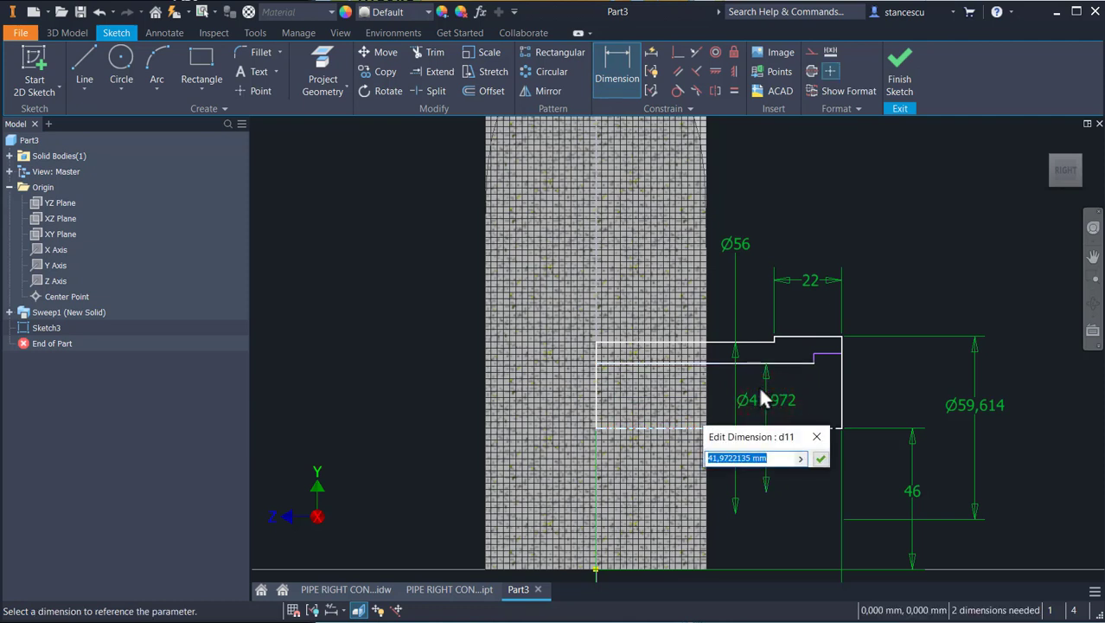
{"action": "type", "text": "42"}
{"action": "key", "text": "Return"}
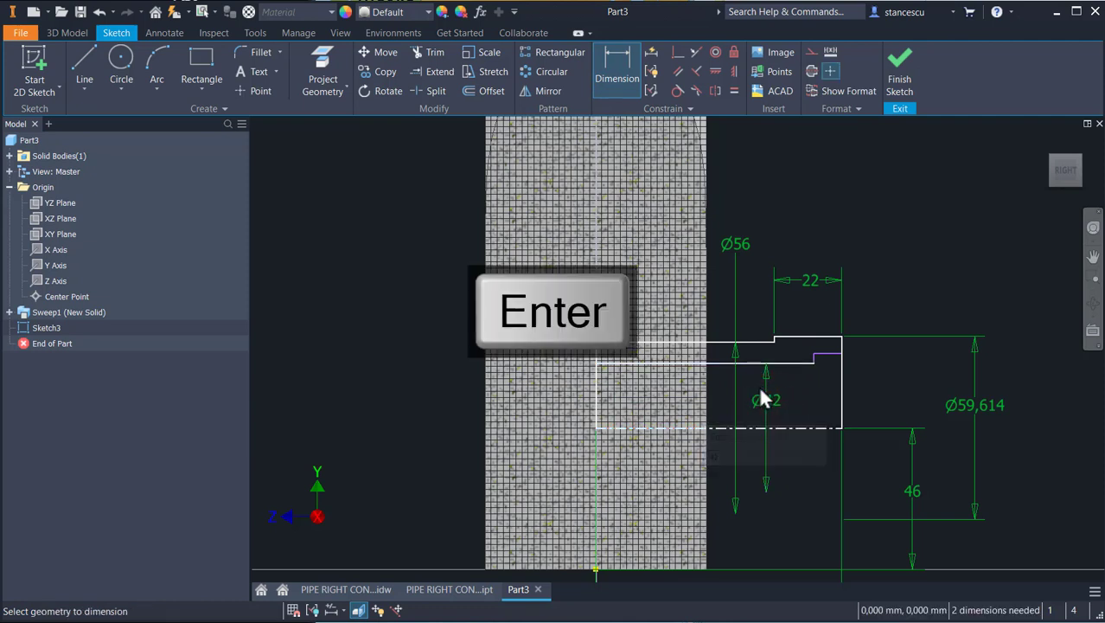
- Dimension the short wider bore line from the centerline as a 50 mm diameter
{"action": "left_click", "coordinate": [832, 351]}
{"action": "left_click", "coordinate": [821, 427]}
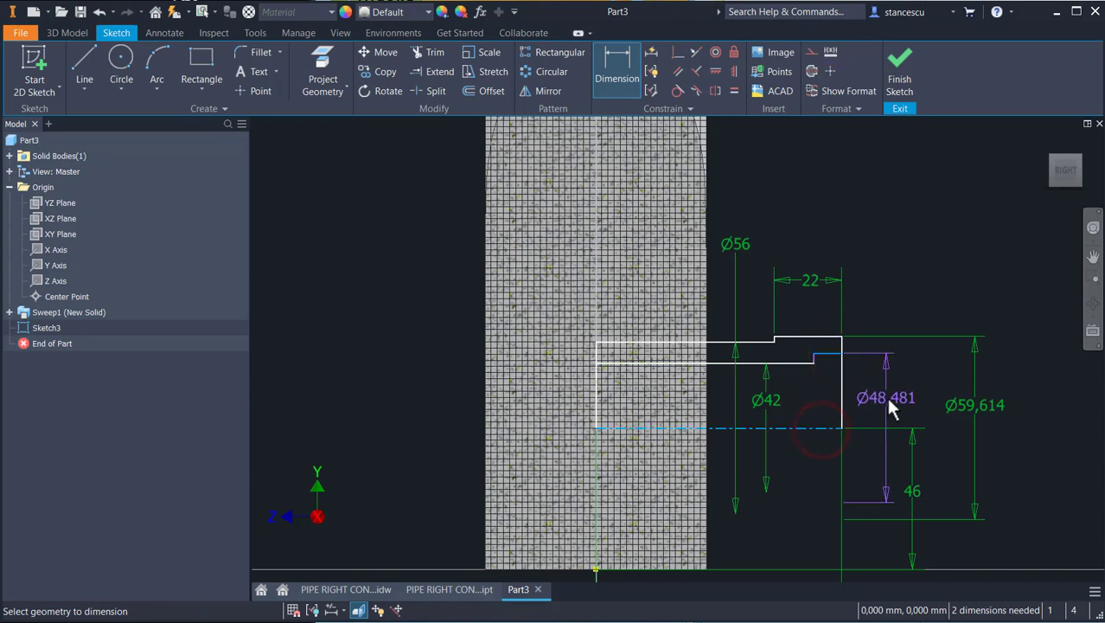
{"action": "left_click", "coordinate": [886, 398]}
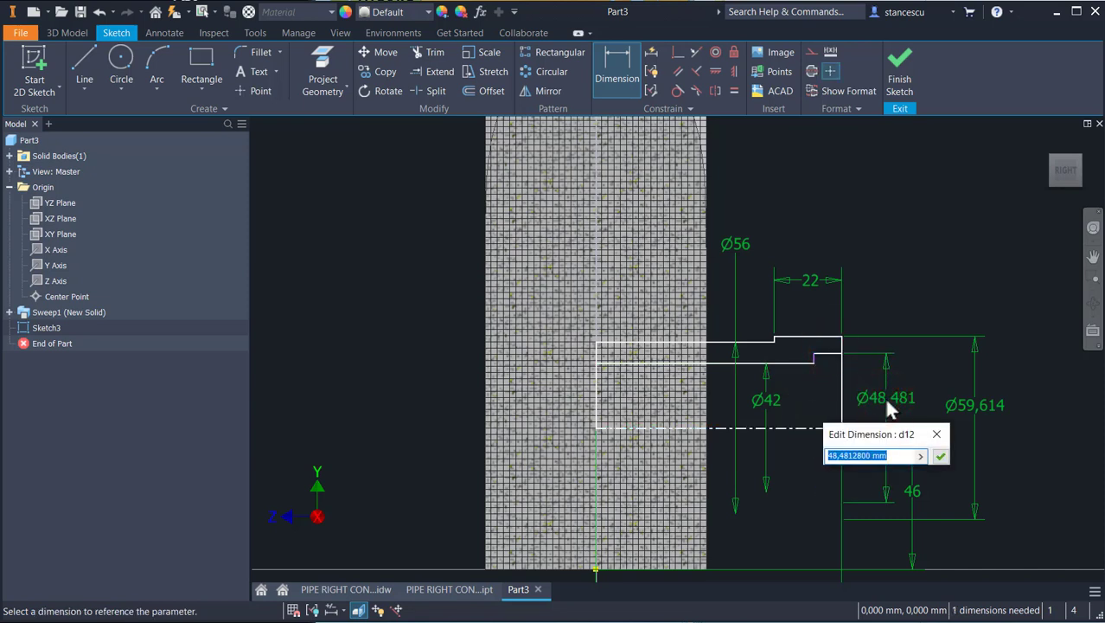
{"action": "type", "text": "50"}
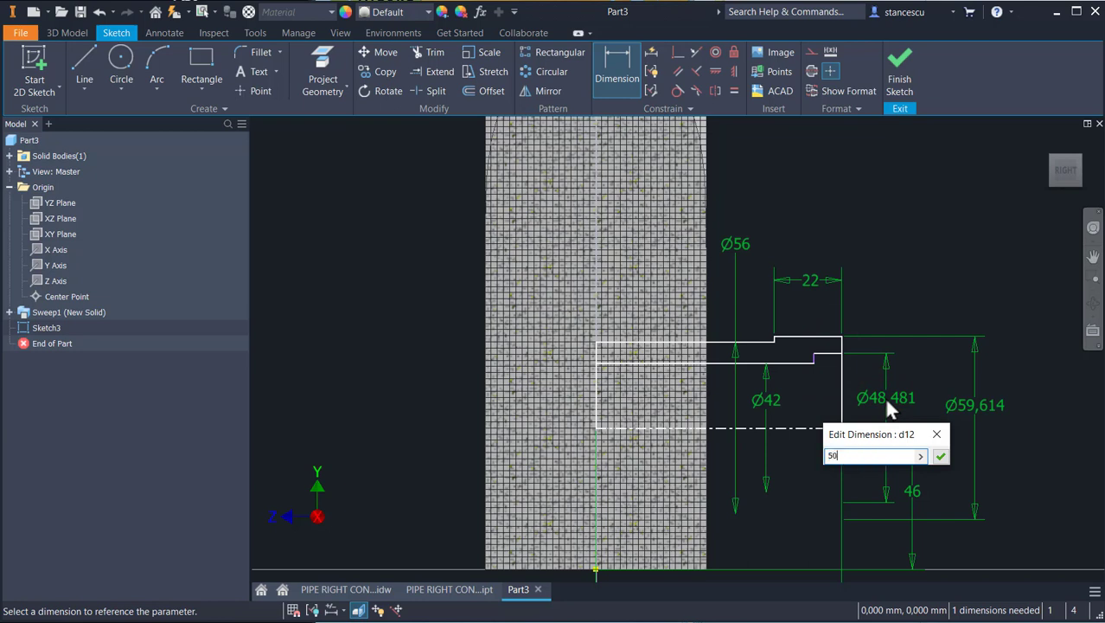
{"action": "key", "text": "Return"}
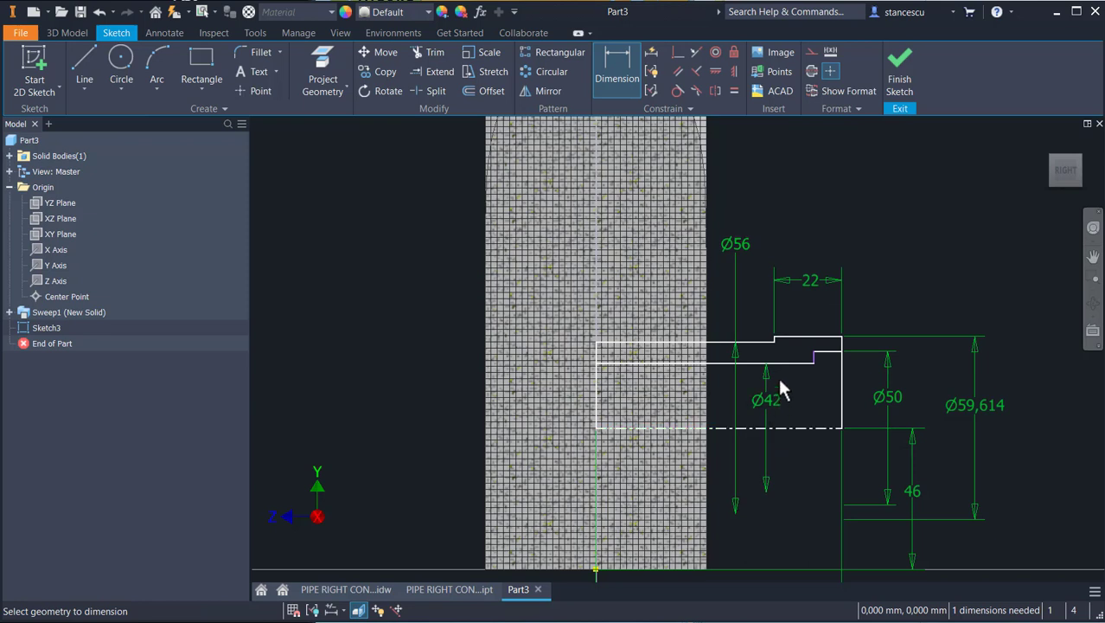
- Dimension the length of the wider bore section as 3 mm and finish the branch profile sketch
{"action": "left_click", "coordinate": [827, 356]}
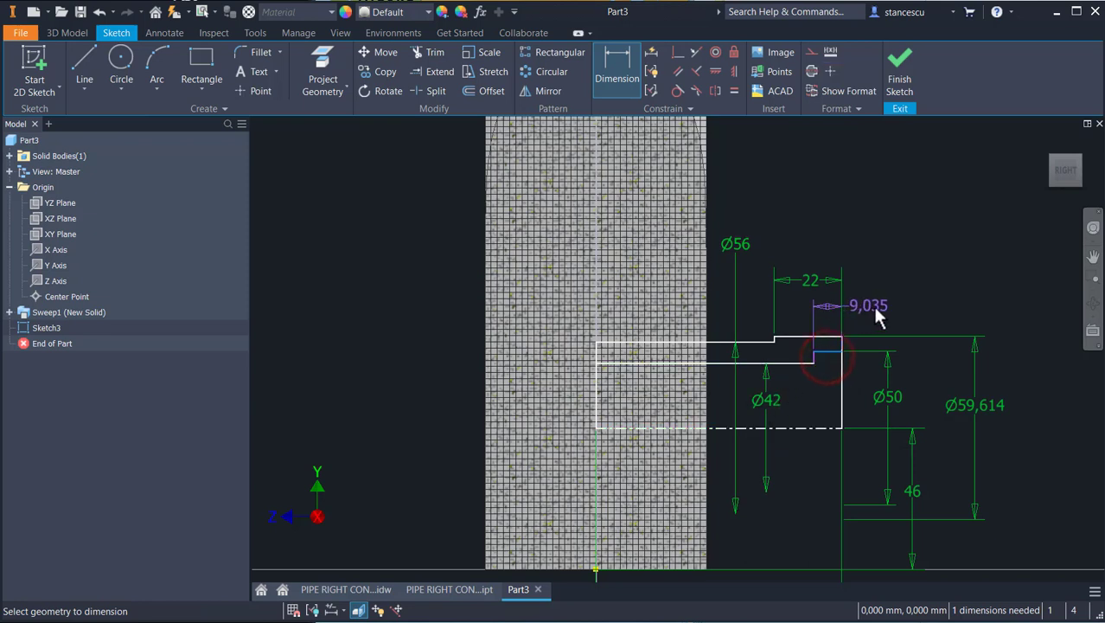
{"action": "left_click", "coordinate": [873, 306]}
{"action": "type", "text": "3"}
{"action": "key", "text": "Return"}
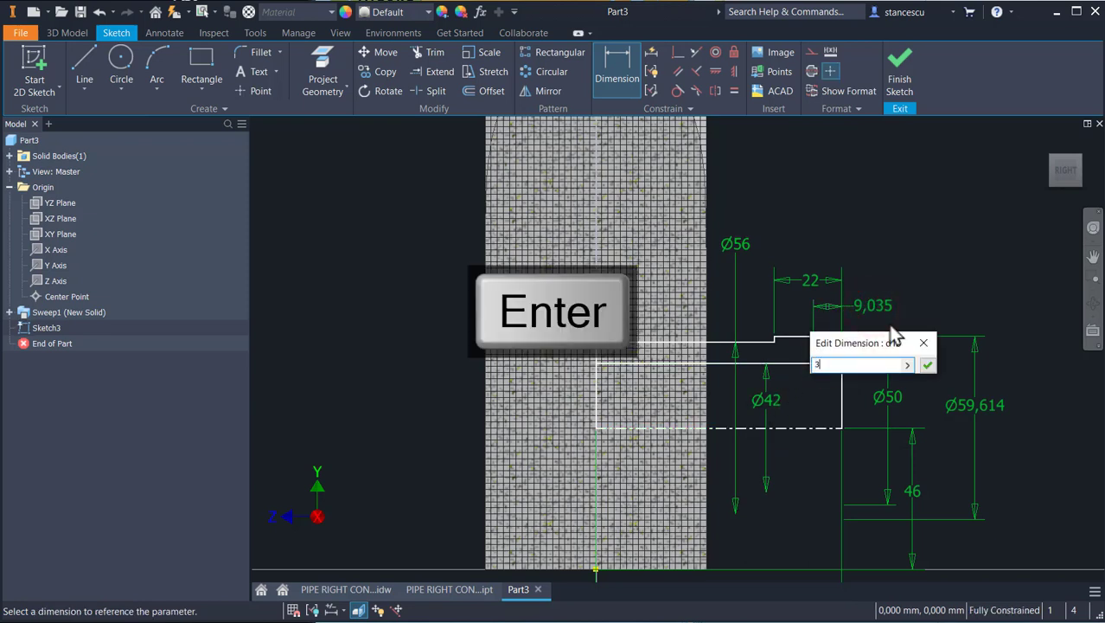
{"action": "left_click", "coordinate": [898, 80]}
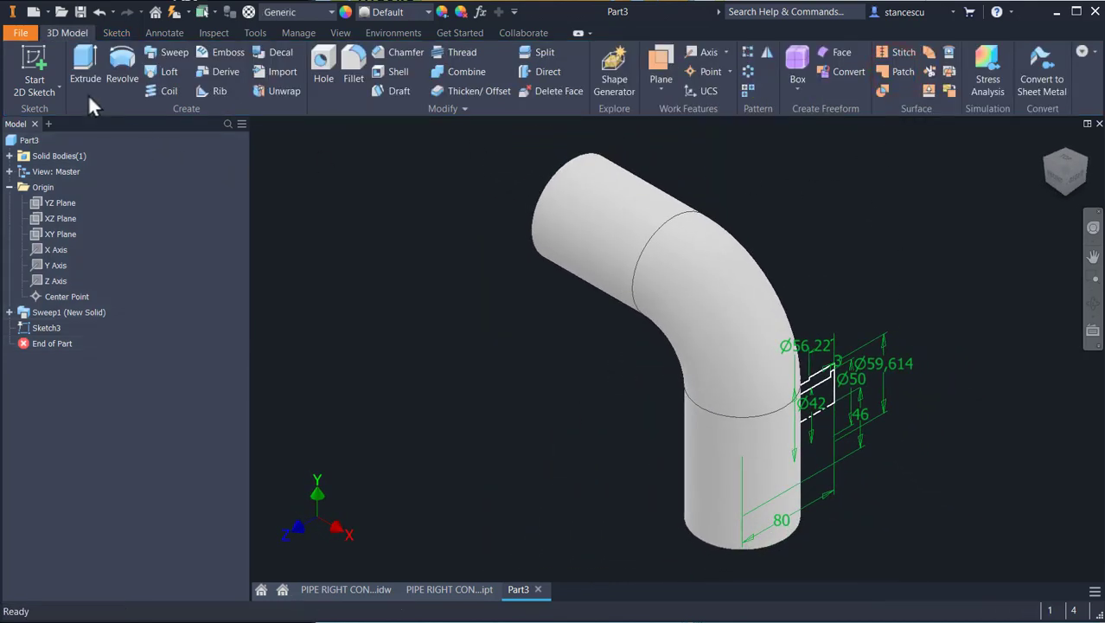
- Revolve both regions of the branch profile a full 360 degrees about its centerline, joining the result to the pipe body
{"action": "left_click", "coordinate": [120, 79]}
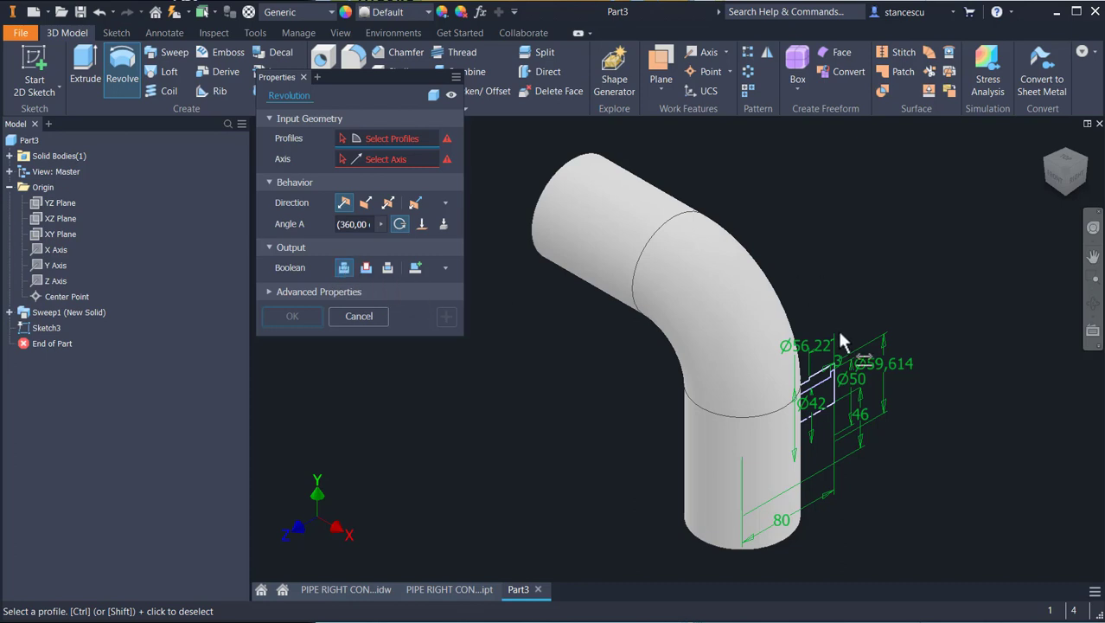
{"action": "scroll", "coordinate": [832, 338], "scroll_direction": "up", "scroll_amount": 3}
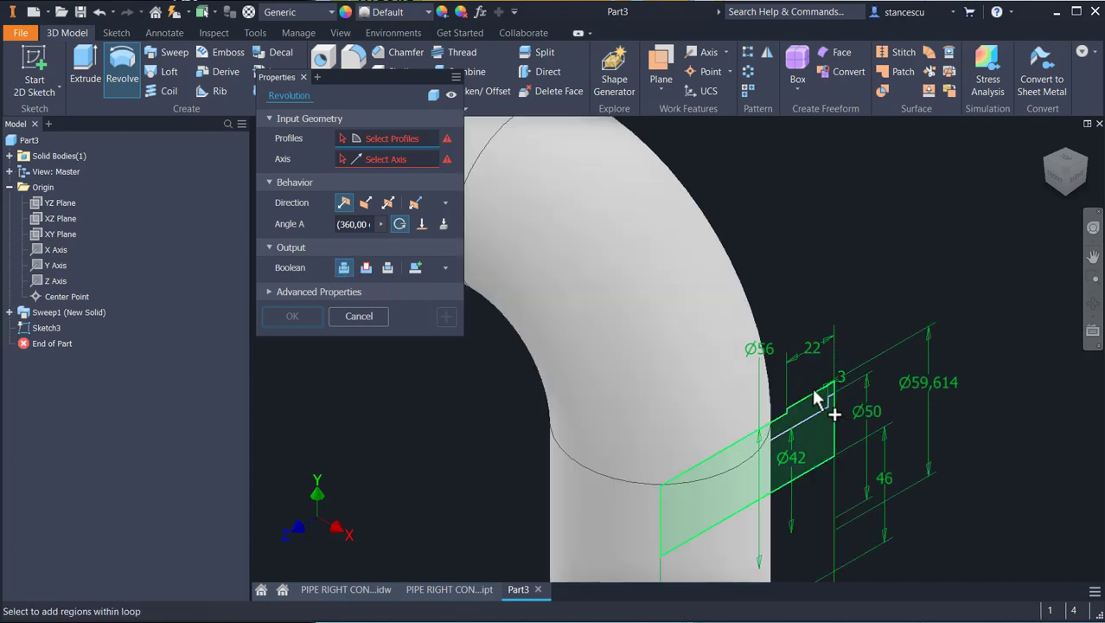
{"action": "left_click", "coordinate": [808, 389]}
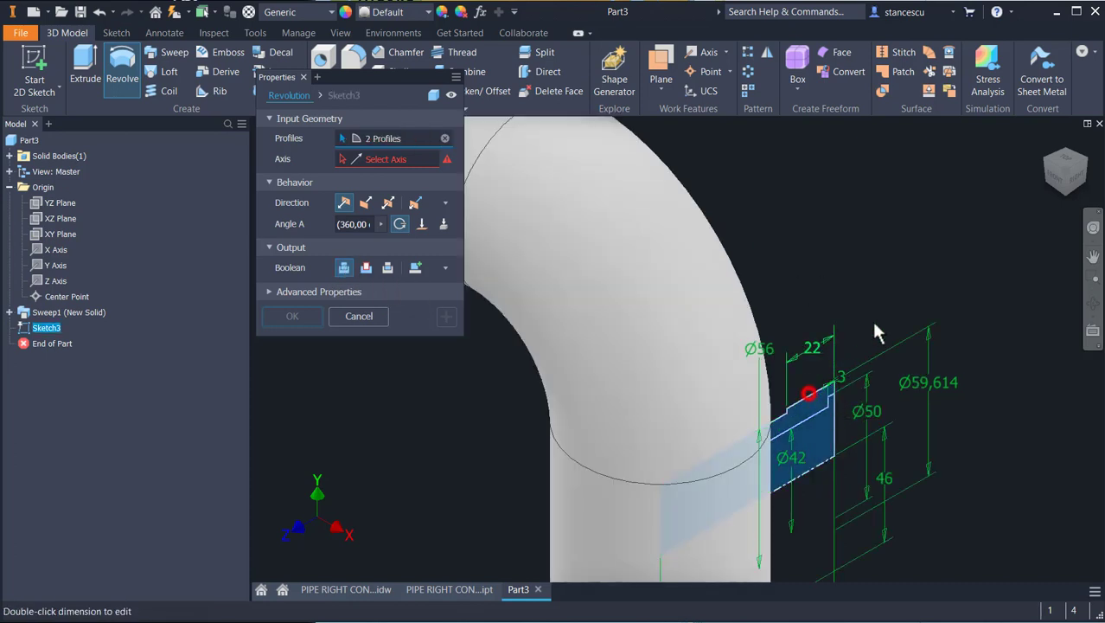
{"action": "left_click", "coordinate": [385, 159]}
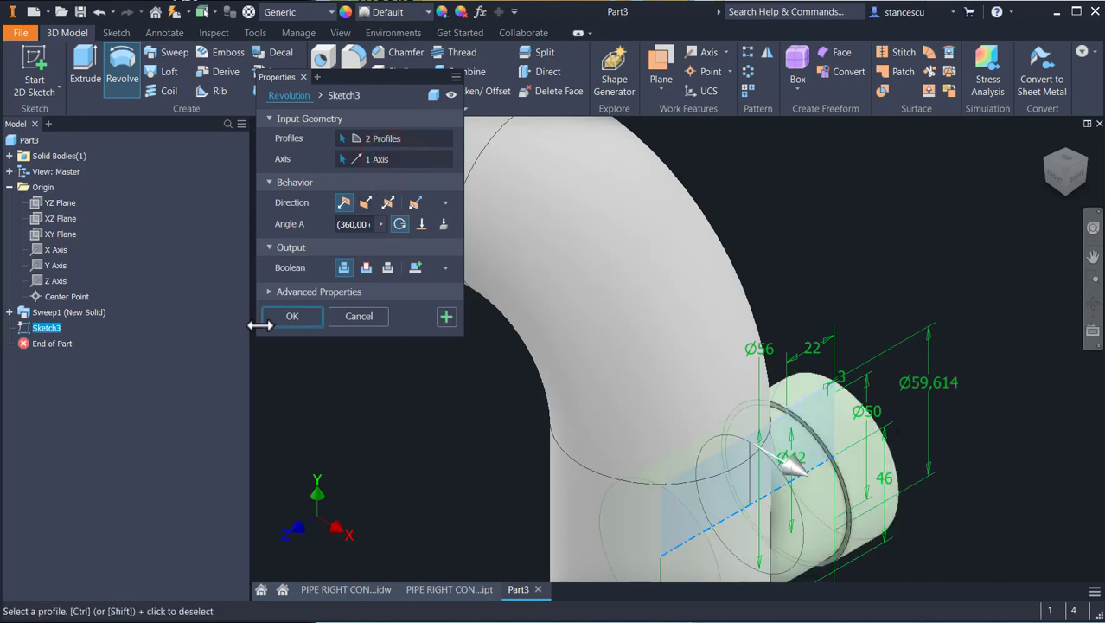
{"action": "left_click", "coordinate": [291, 316]}
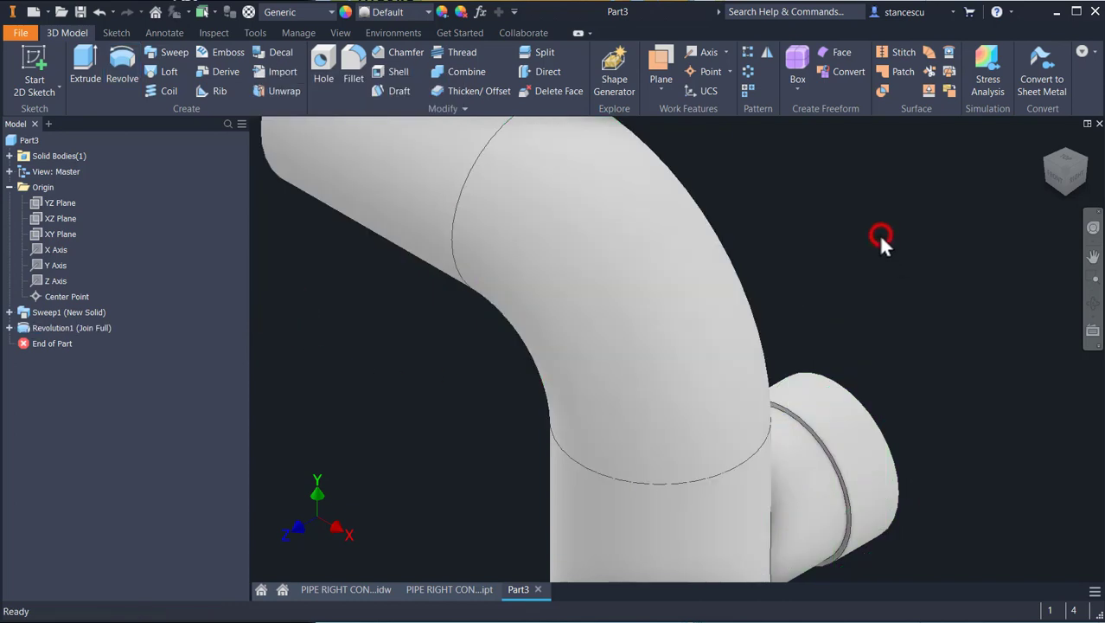
{"action": "key", "text": "F6"}
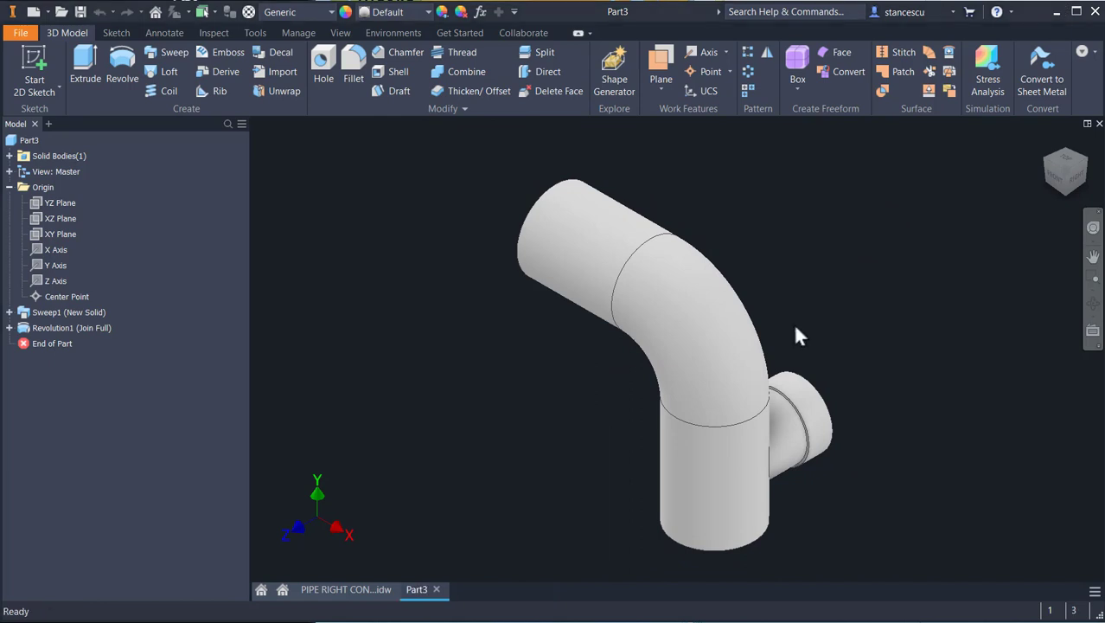
- Start a new sketch on the flat lower end face of the pipe's vertical leg
{"action": "middle_click_drag", "start_coordinate": [794, 322], "coordinate": [765, 272], "text": "shift"}
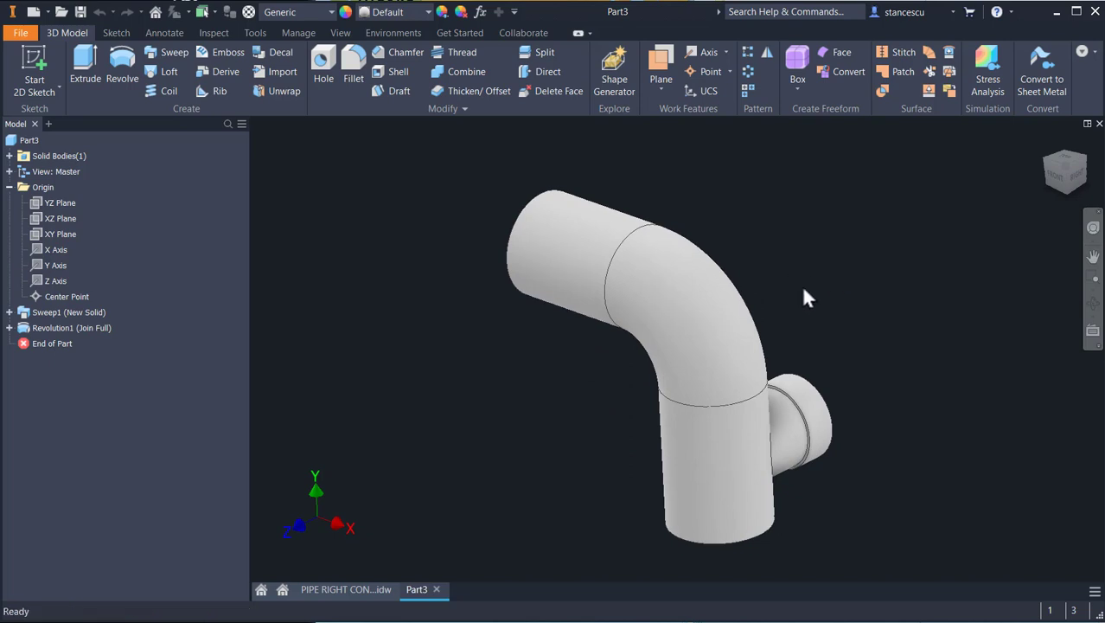
{"action": "key", "text": "F6"}
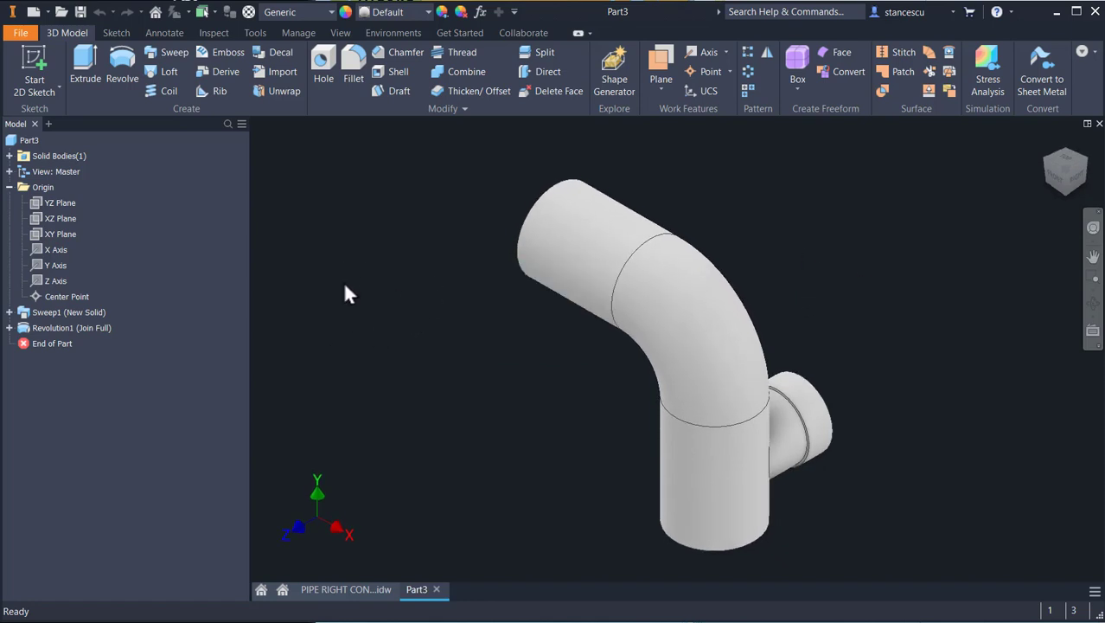
{"action": "middle_click_drag", "start_coordinate": [411, 467], "coordinate": [547, 425], "text": "shift"}
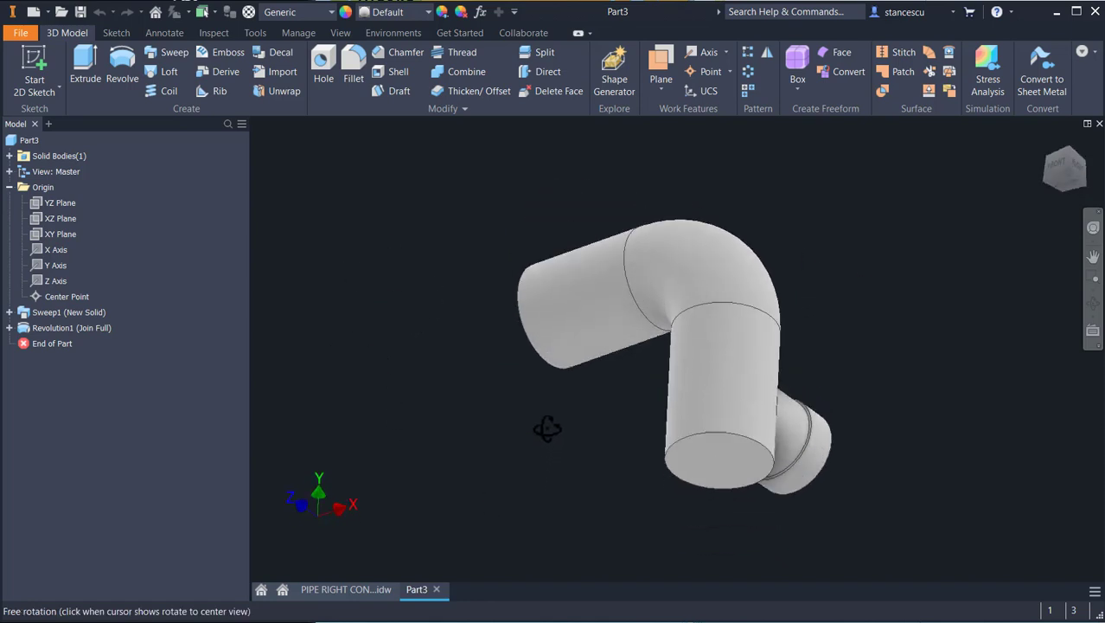
{"action": "left_click", "coordinate": [749, 435]}
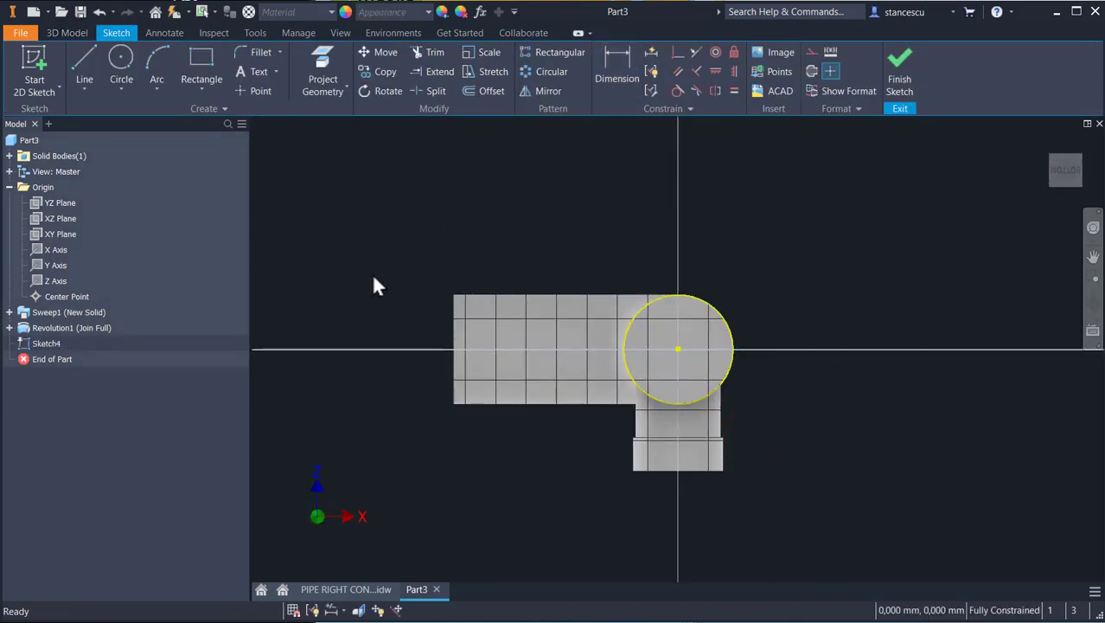
- Check the pipe bore in section A-A of the drawing, sketch a concentric 60 mm circle on Part3's lower end face, and finish the sketch
{"action": "left_click", "coordinate": [317, 589]}
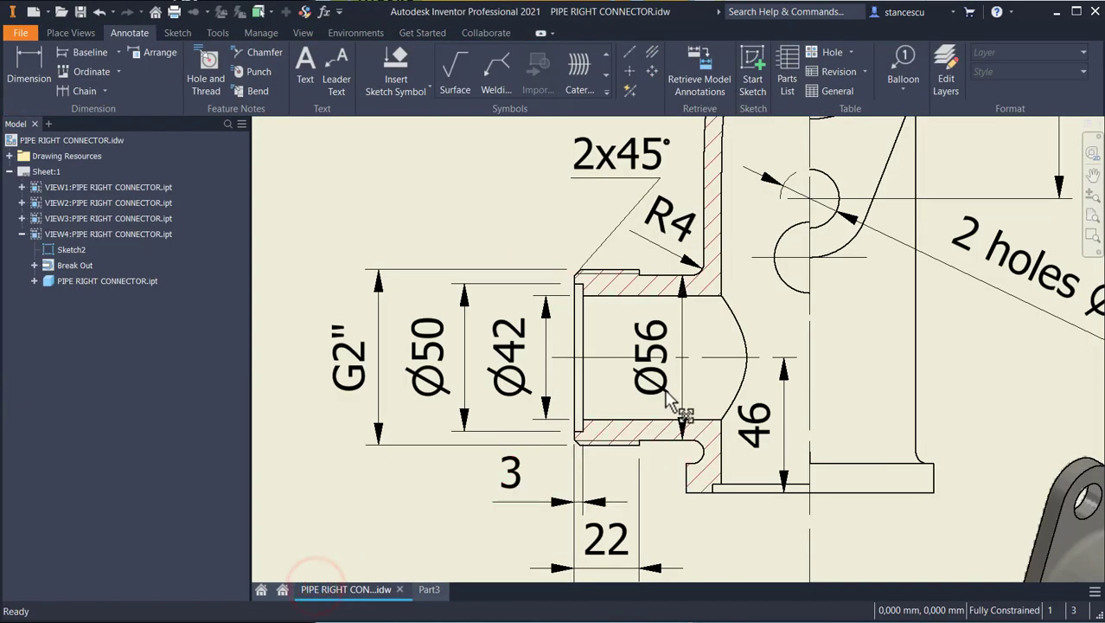
{"action": "scroll", "coordinate": [681, 313], "scroll_direction": "down", "scroll_amount": 3}
{"action": "mouse_move", "coordinate": [633, 281]}
{"action": "middle_mouse_down"}
{"action": "mouse_move", "coordinate": [769, 353]}
{"action": "mouse_move", "coordinate": [958, 403]}
{"action": "middle_mouse_up"}
{"action": "middle_click_drag", "start_coordinate": [863, 380], "coordinate": [983, 367]}
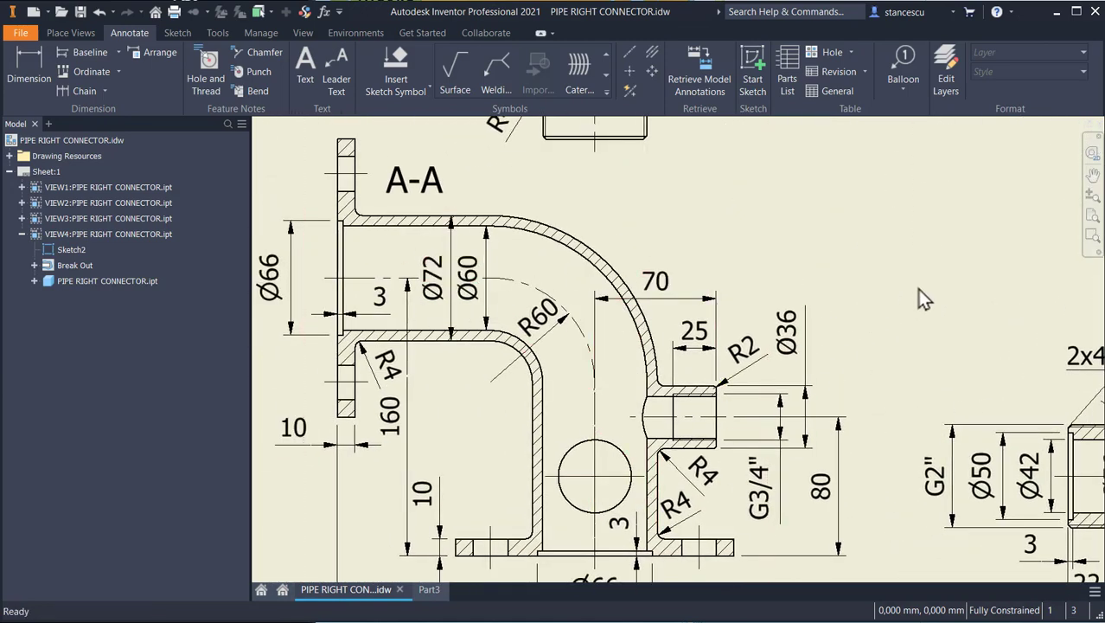
{"action": "mouse_move", "coordinate": [845, 280]}
{"action": "middle_mouse_down"}
{"action": "mouse_move", "coordinate": [868, 242]}
{"action": "mouse_move", "coordinate": [869, 205]}
{"action": "middle_mouse_up"}
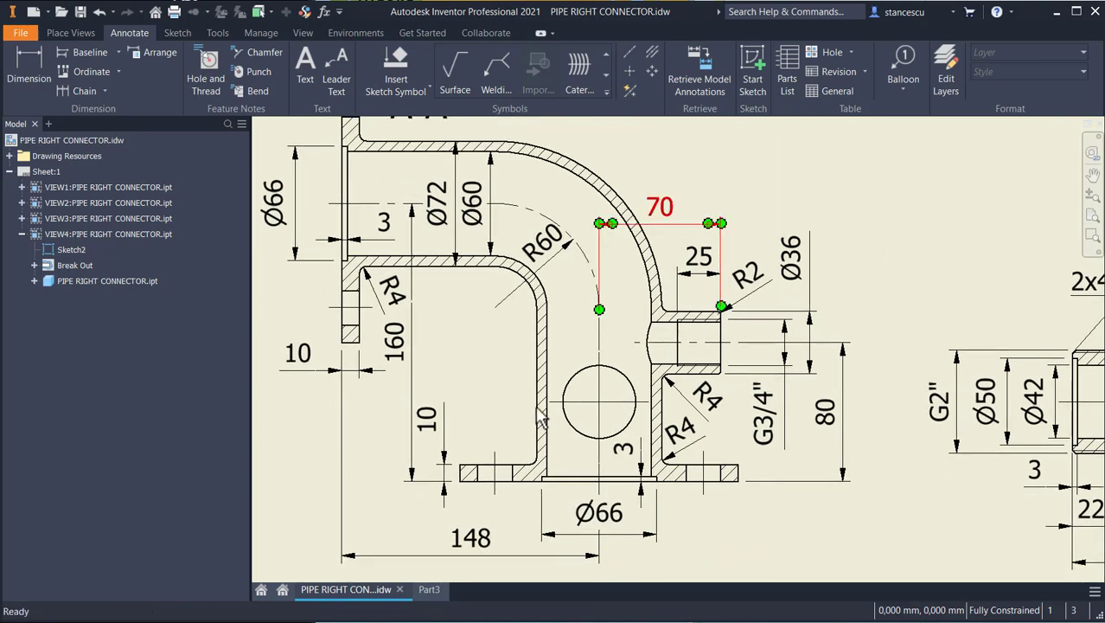
{"action": "left_click", "coordinate": [429, 589]}
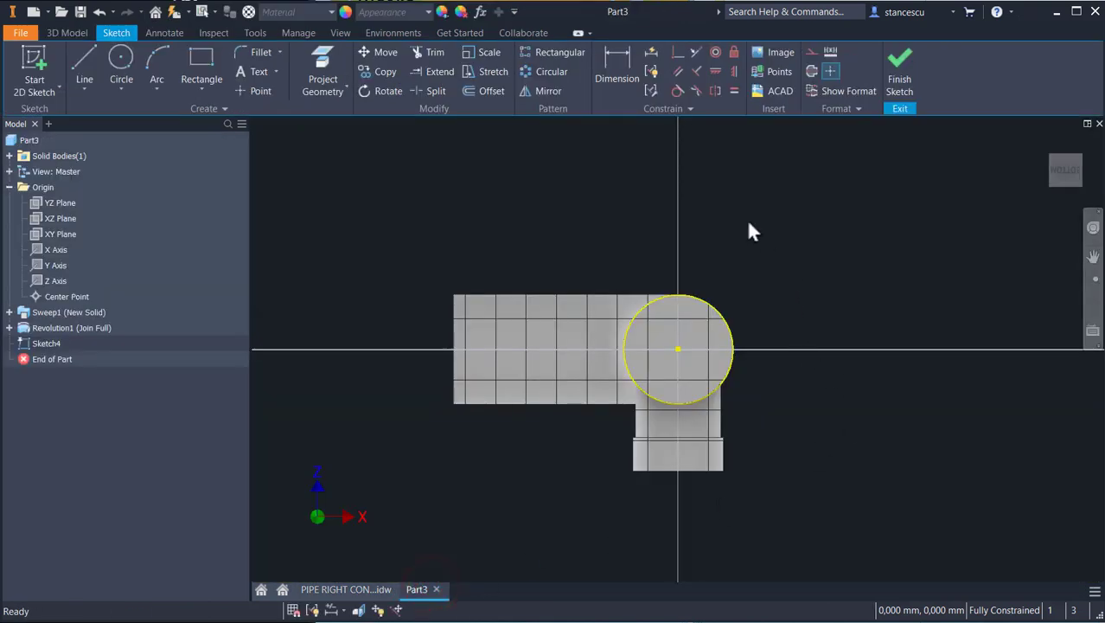
{"action": "left_click", "coordinate": [121, 59]}
{"action": "left_click", "coordinate": [677, 349]}
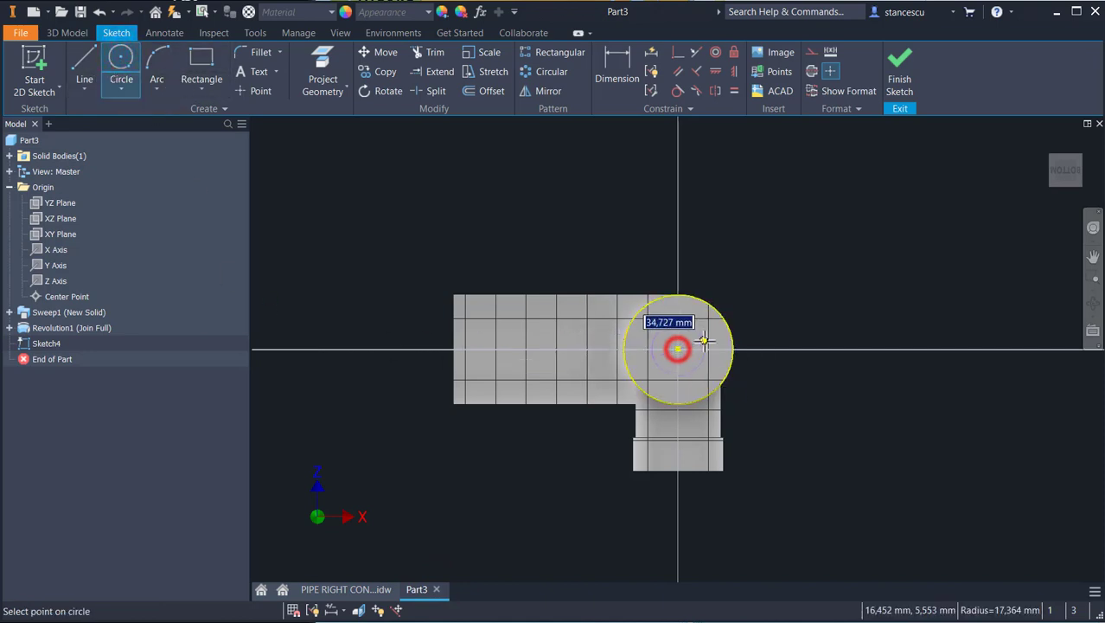
{"action": "type", "text": "60"}
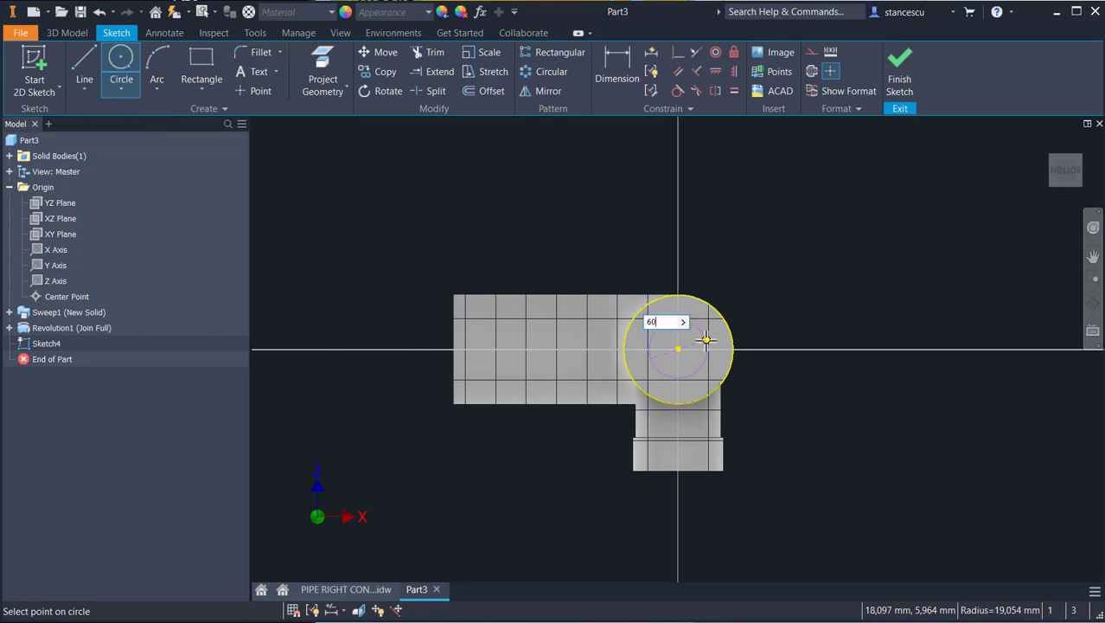
{"action": "key", "text": "Return"}
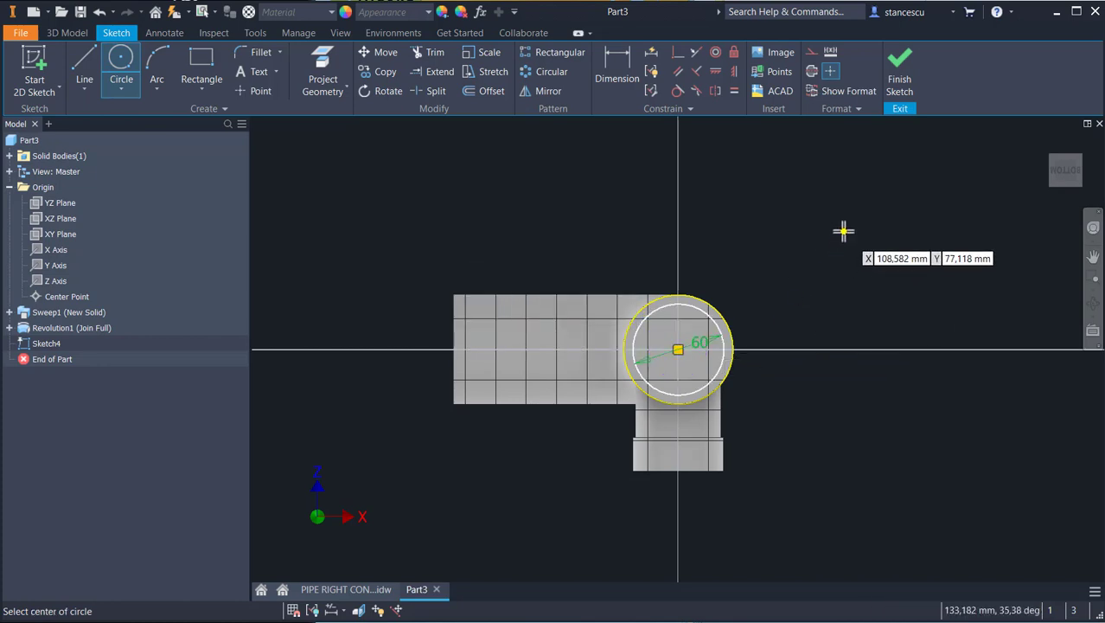
{"action": "left_click", "coordinate": [900, 81]}
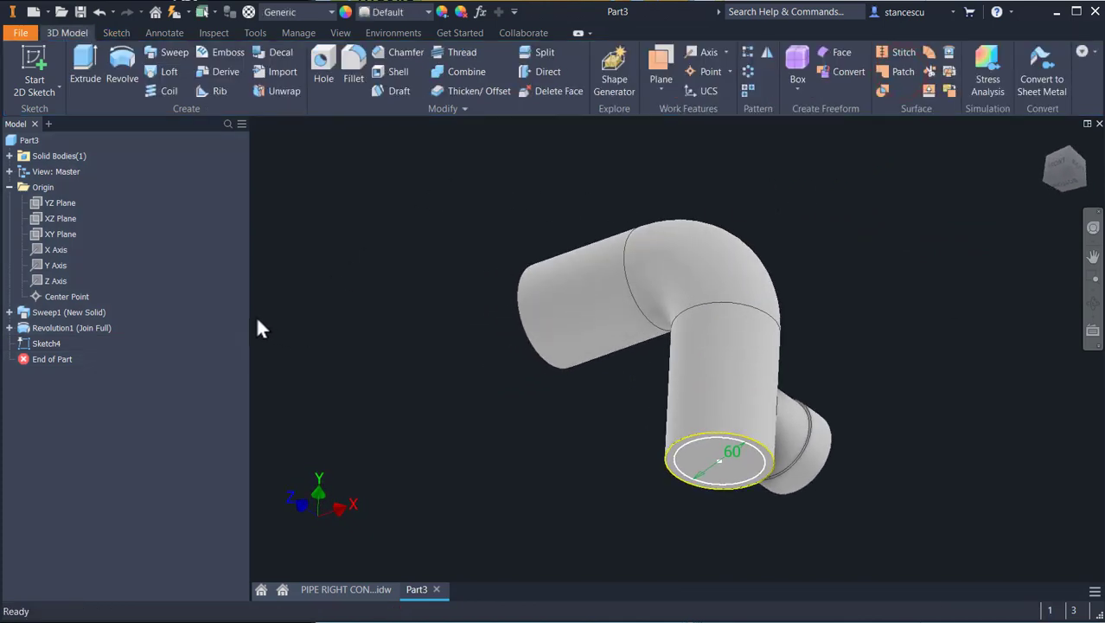
- Share Sketch1, the path sketch of the first sweep, so it can be reused
{"action": "left_click", "coordinate": [9, 312]}
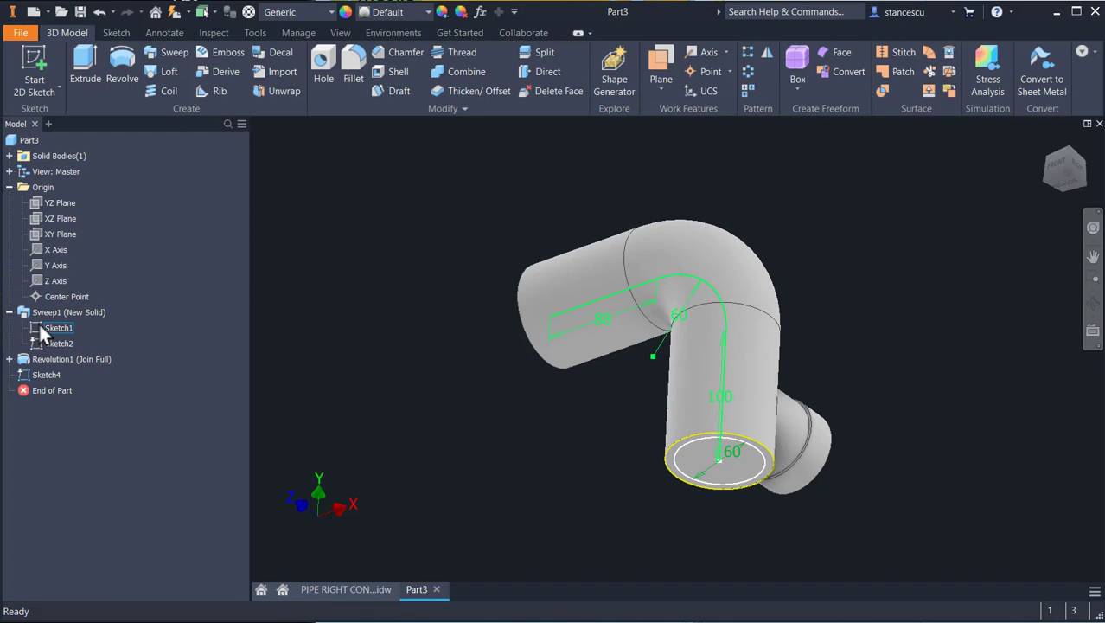
{"action": "right_click", "coordinate": [38, 328]}
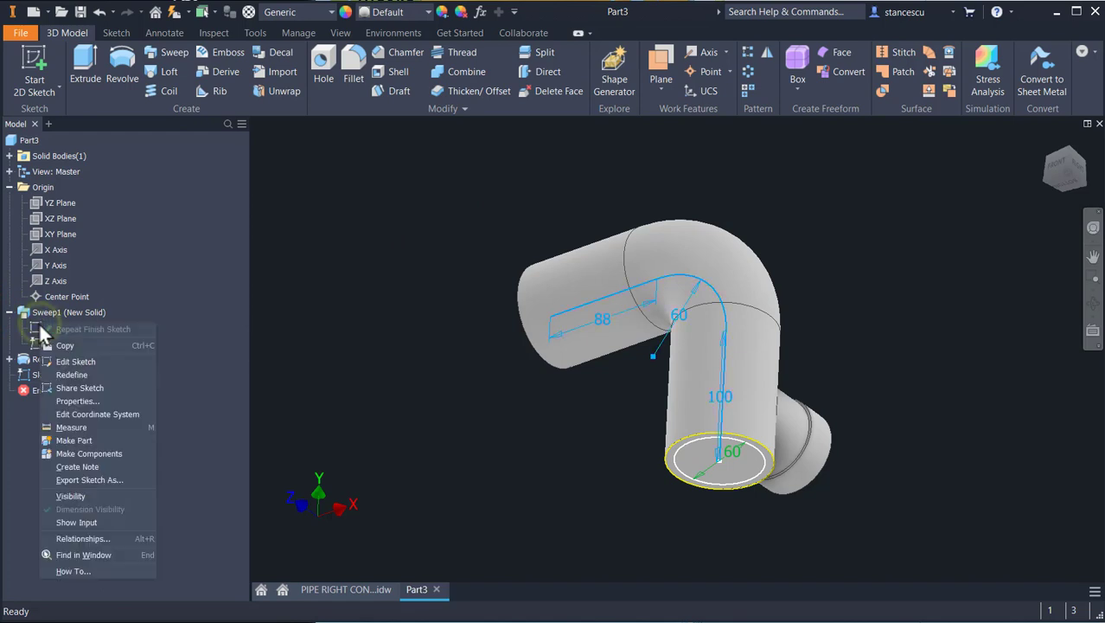
{"action": "left_click", "coordinate": [87, 386]}
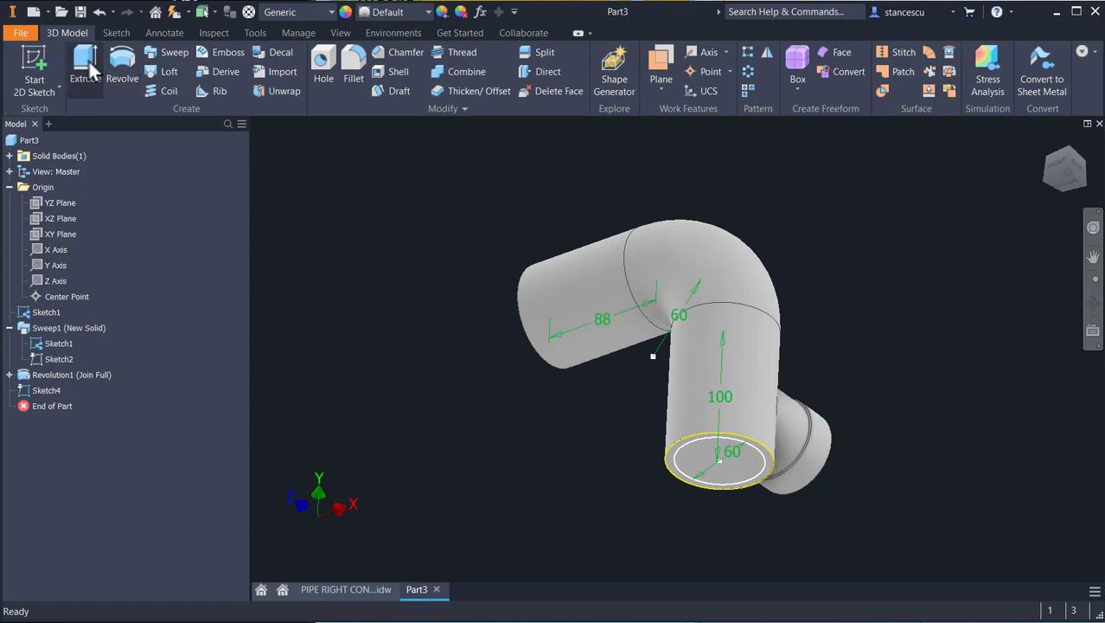
- Sweep the 60 mm circle along the shared pipe path as a cut to hollow out the pipe
{"action": "left_click", "coordinate": [172, 54]}
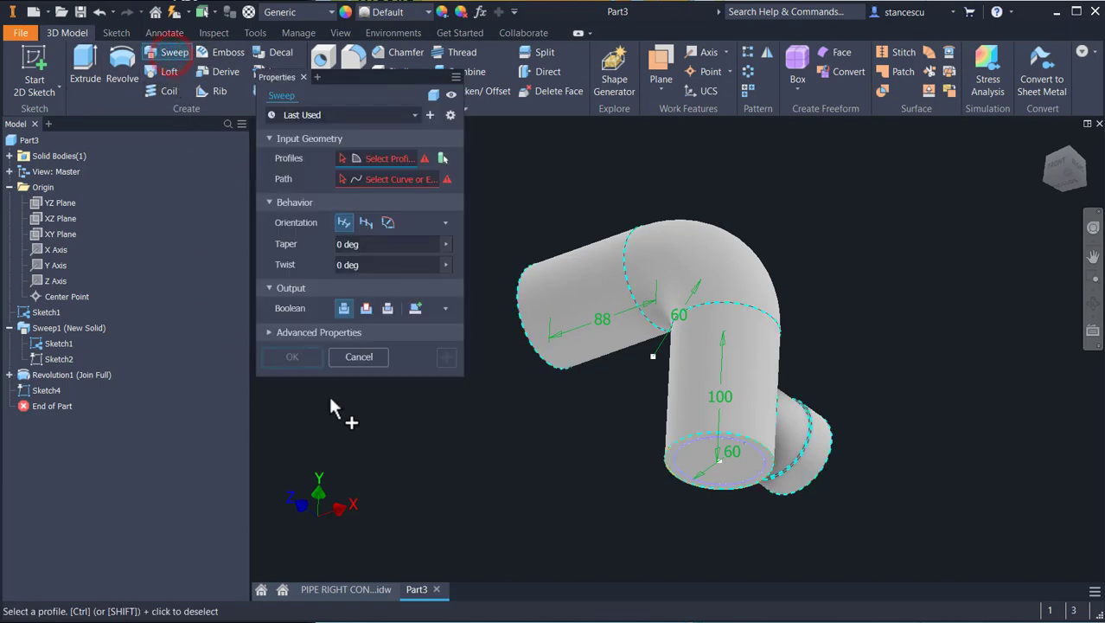
{"action": "left_click", "coordinate": [692, 469]}
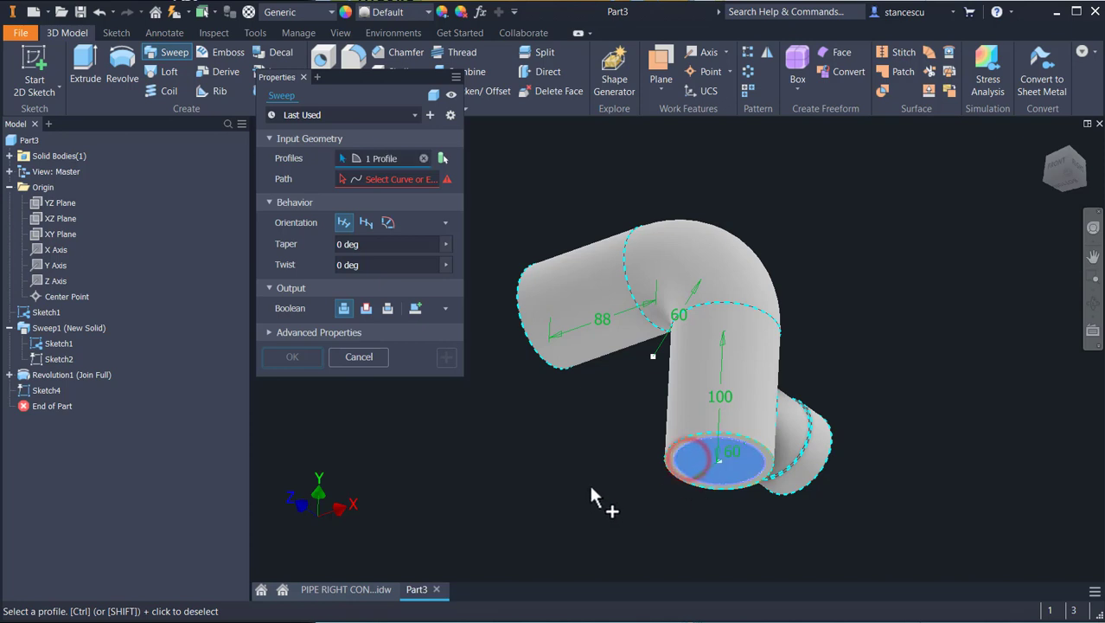
{"action": "left_click", "coordinate": [396, 181]}
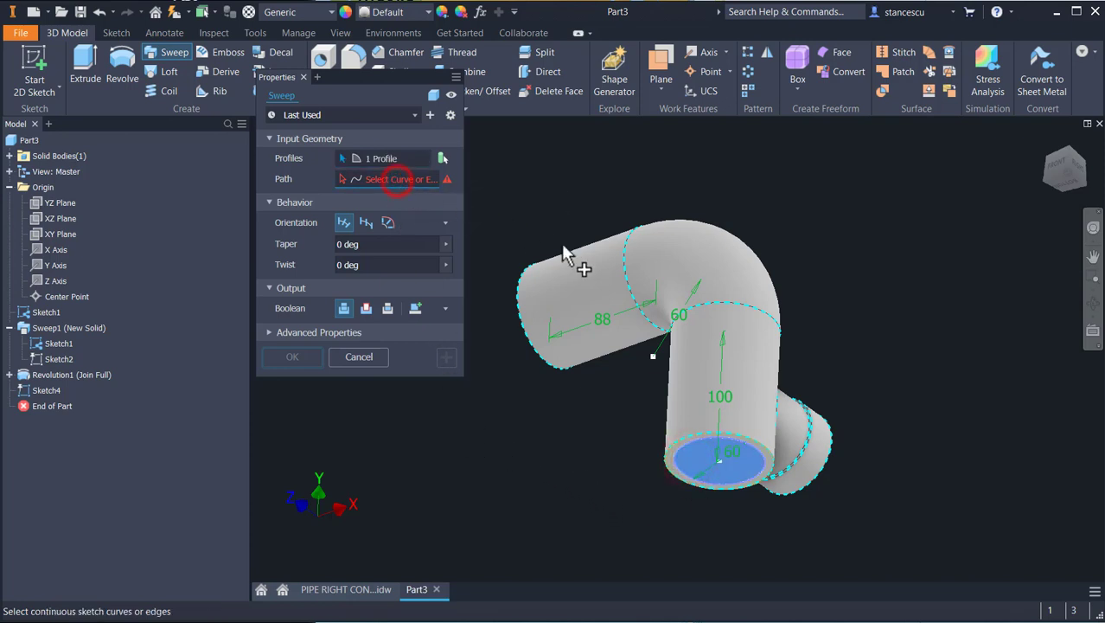
{"action": "left_click", "coordinate": [606, 302]}
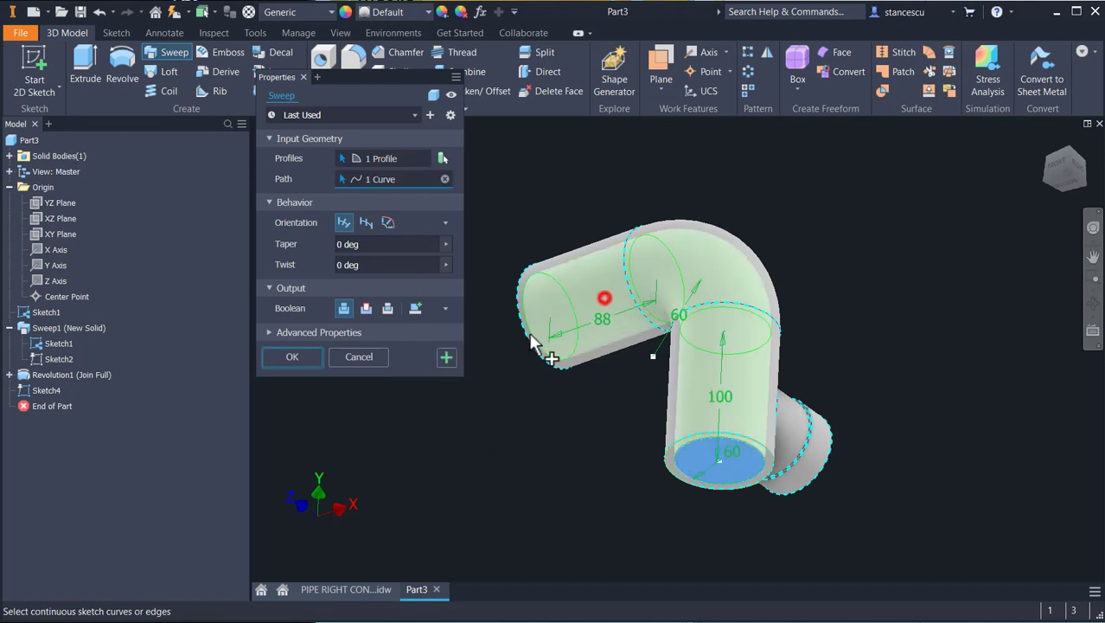
{"action": "left_click", "coordinate": [364, 310]}
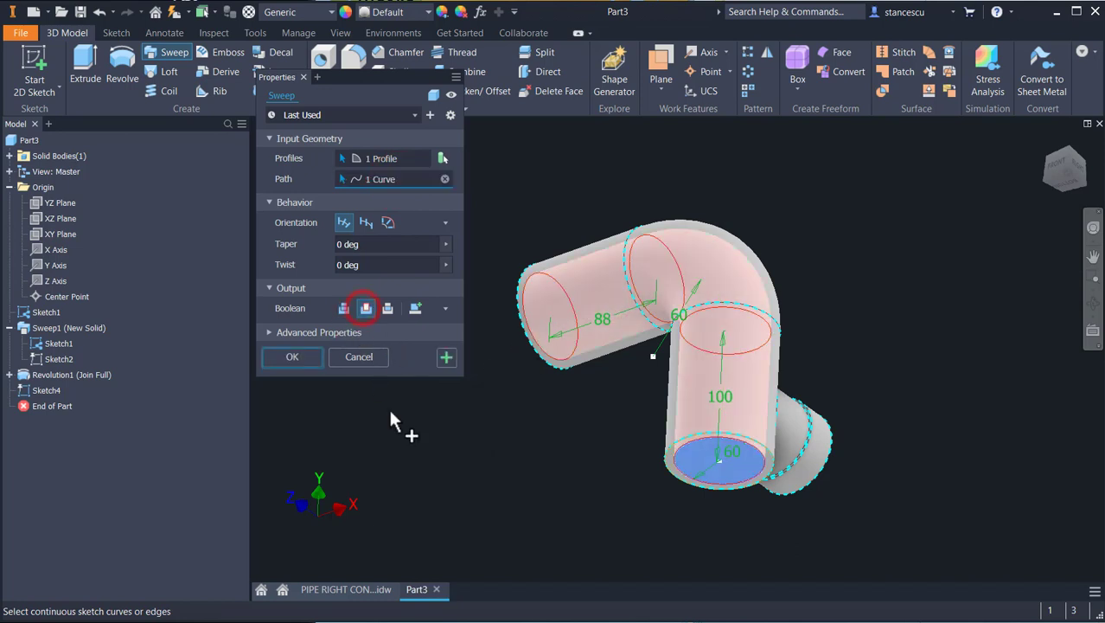
{"action": "left_click", "coordinate": [292, 357]}
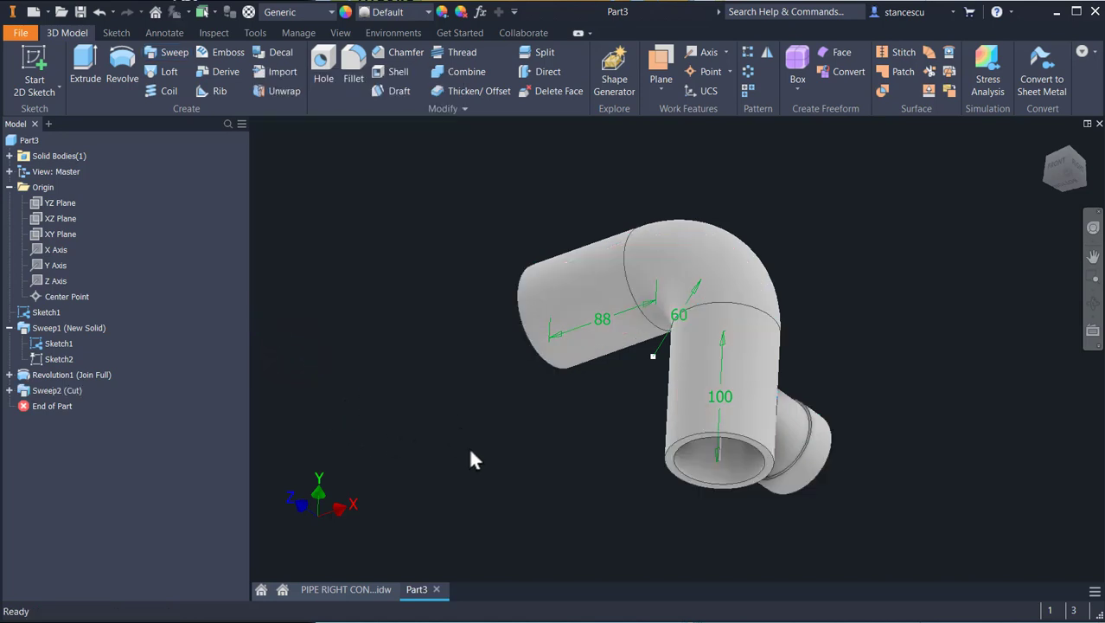
{"action": "middle_click_drag", "start_coordinate": [481, 450], "coordinate": [436, 414], "text": "shift"}
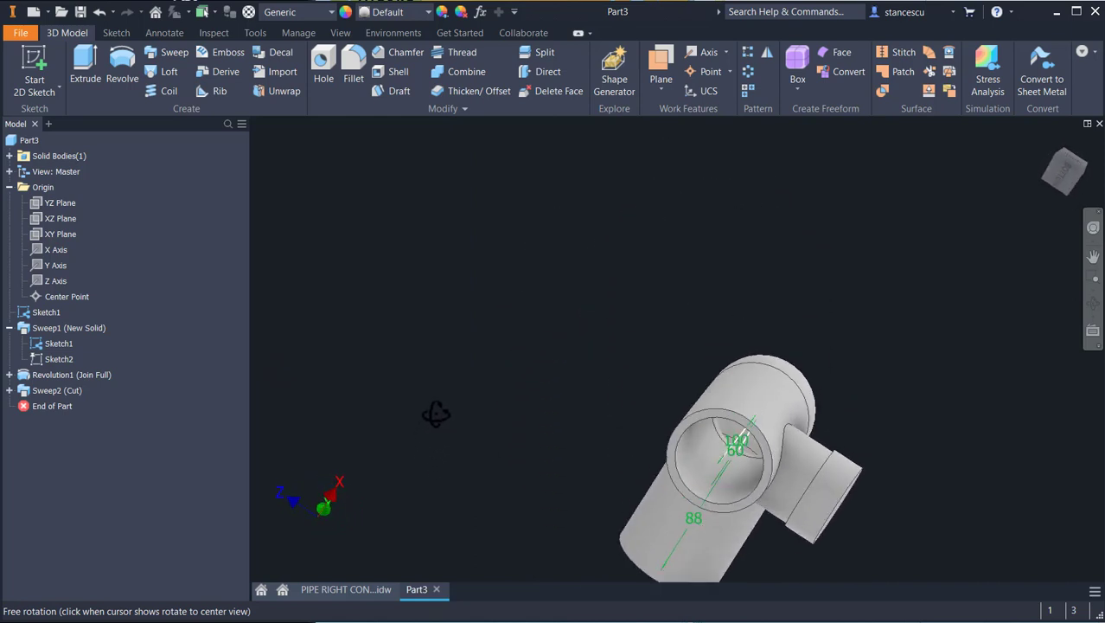
- Hide the shared pipe path sketch, Sketch1
{"action": "right_click", "coordinate": [26, 312]}
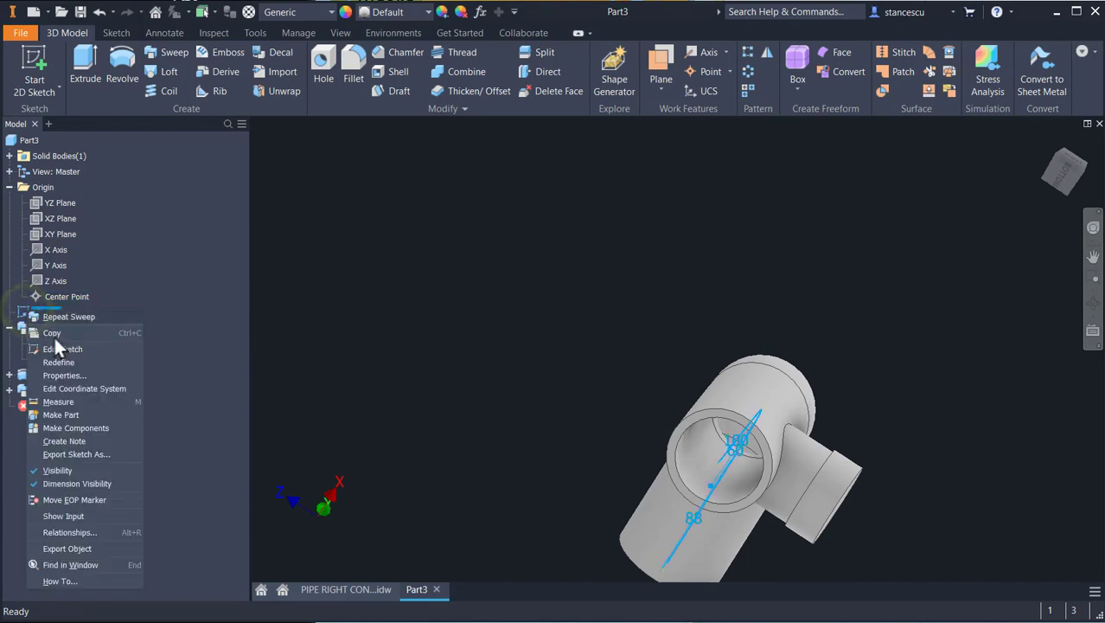
{"action": "left_click", "coordinate": [73, 468]}
{"action": "mouse_move", "coordinate": [436, 346]}
{"action": "middle_mouse_down", "text": "shift"}
{"action": "mouse_move", "coordinate": [461, 395]}
{"action": "mouse_move", "coordinate": [511, 404]}
{"action": "mouse_move", "coordinate": [523, 399]}
{"action": "mouse_move", "coordinate": [515, 391]}
{"action": "middle_mouse_up", "text": "shift"}
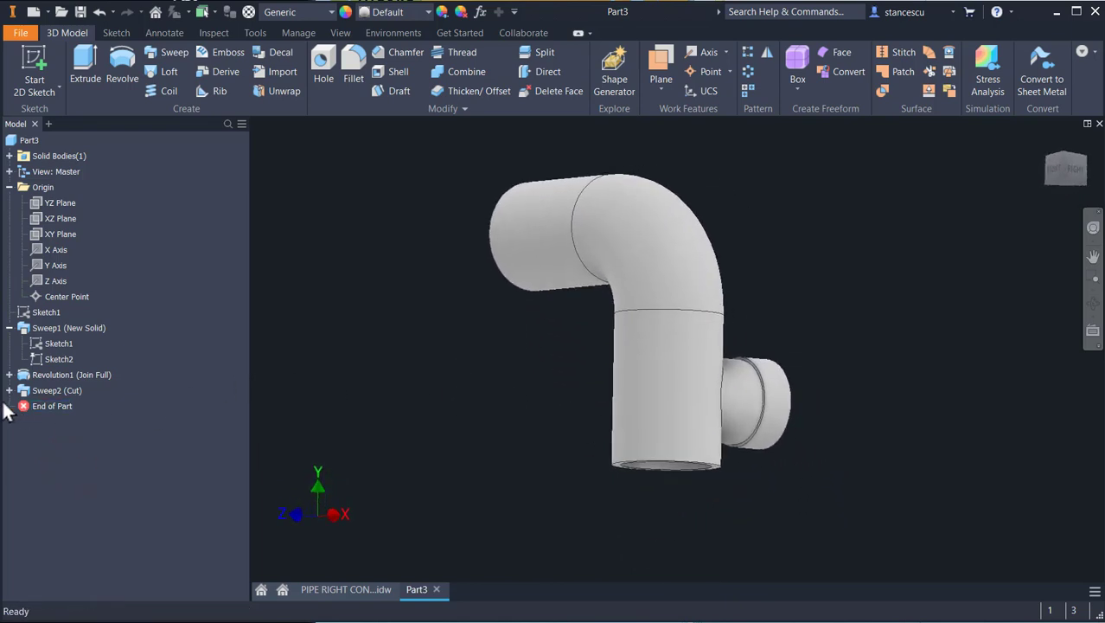
- Share Sketch3, the profile sketch of the side branch's revolution, so it can be reused
{"action": "left_click", "coordinate": [10, 375]}
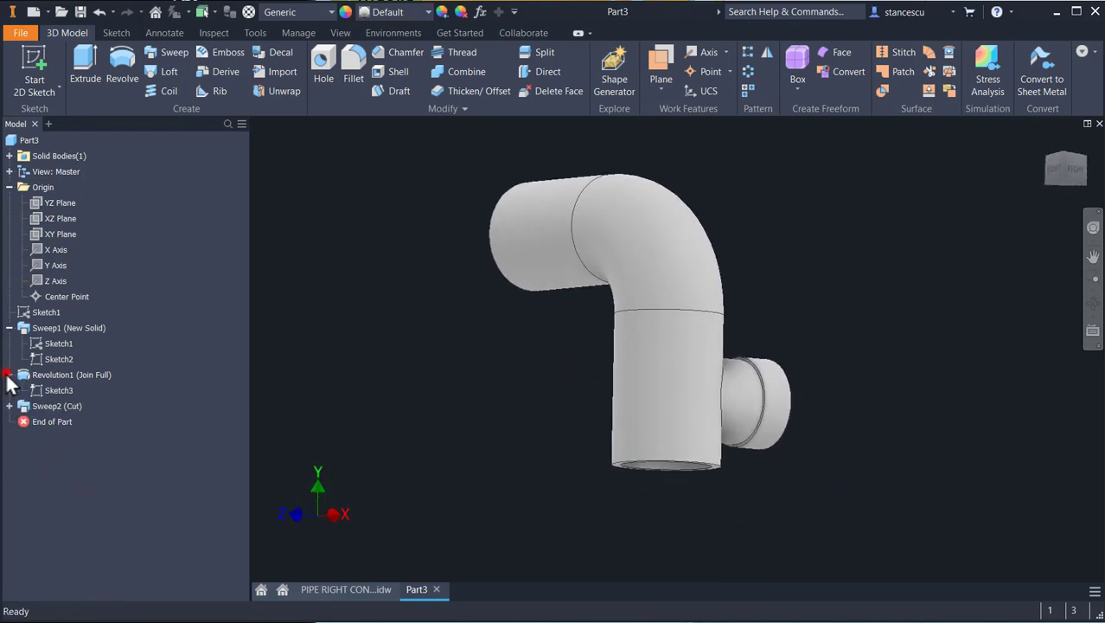
{"action": "left_click", "coordinate": [35, 393]}
{"action": "right_click", "coordinate": [35, 393]}
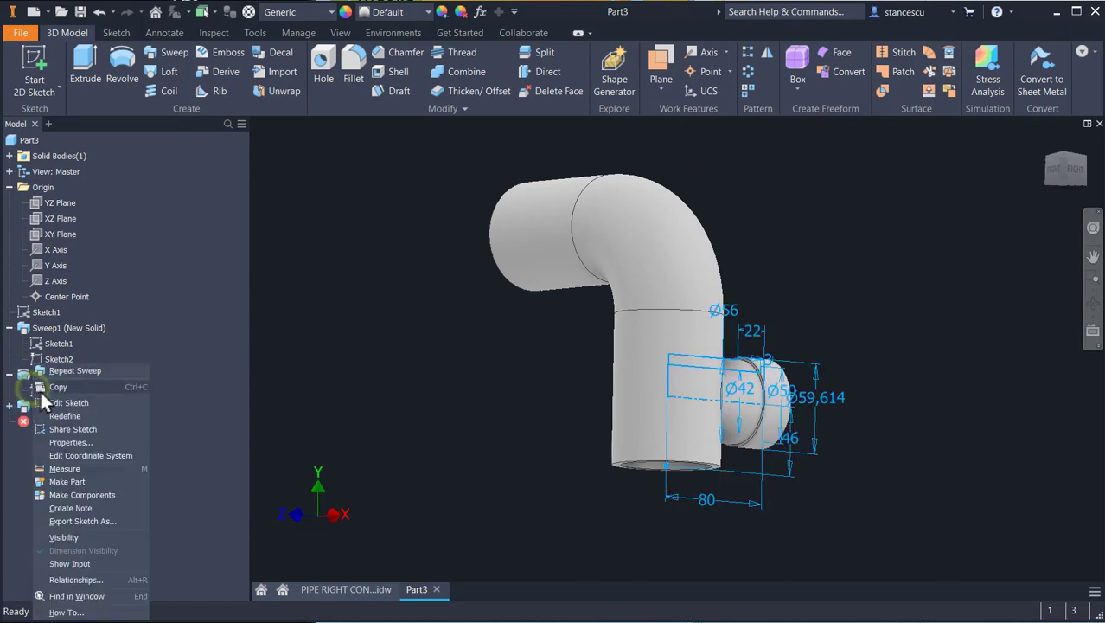
{"action": "left_click", "coordinate": [81, 426]}
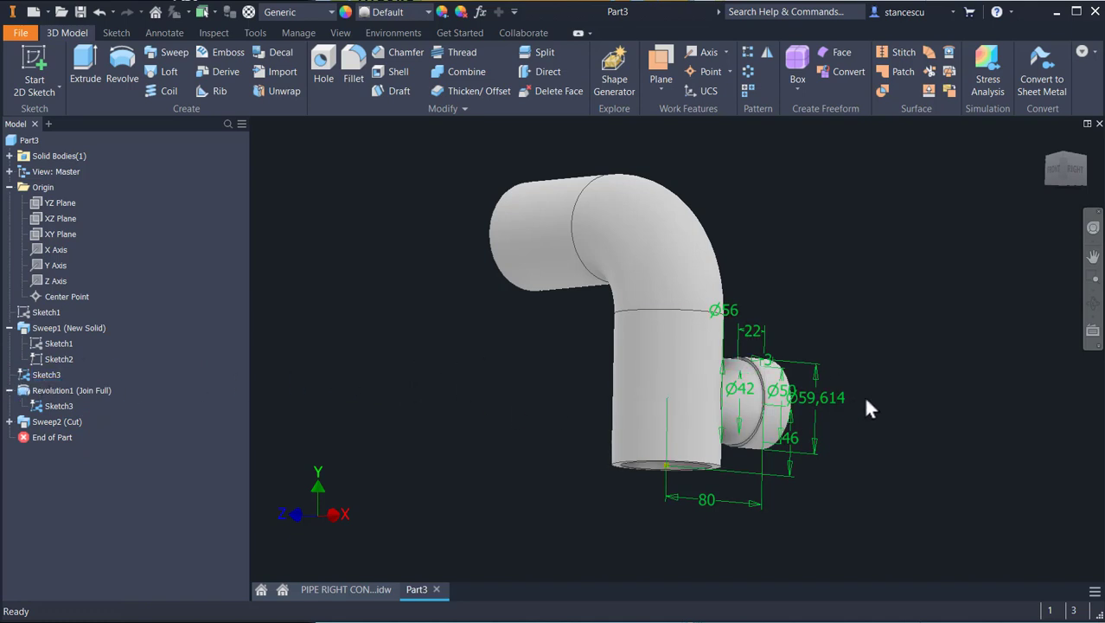
- Revolve the inner profile of the shared Sketch3 a full 360° about the branch centreline as a cut to bore the side branch
{"action": "middle_click_drag", "start_coordinate": [877, 410], "coordinate": [784, 431], "text": "shift"}
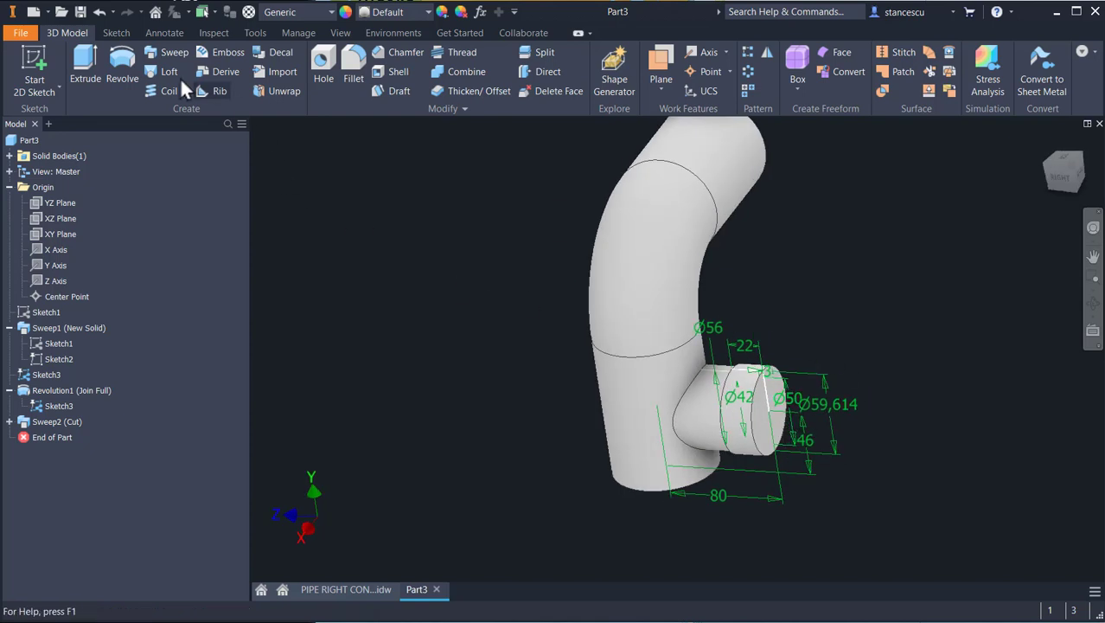
{"action": "left_click", "coordinate": [132, 82]}
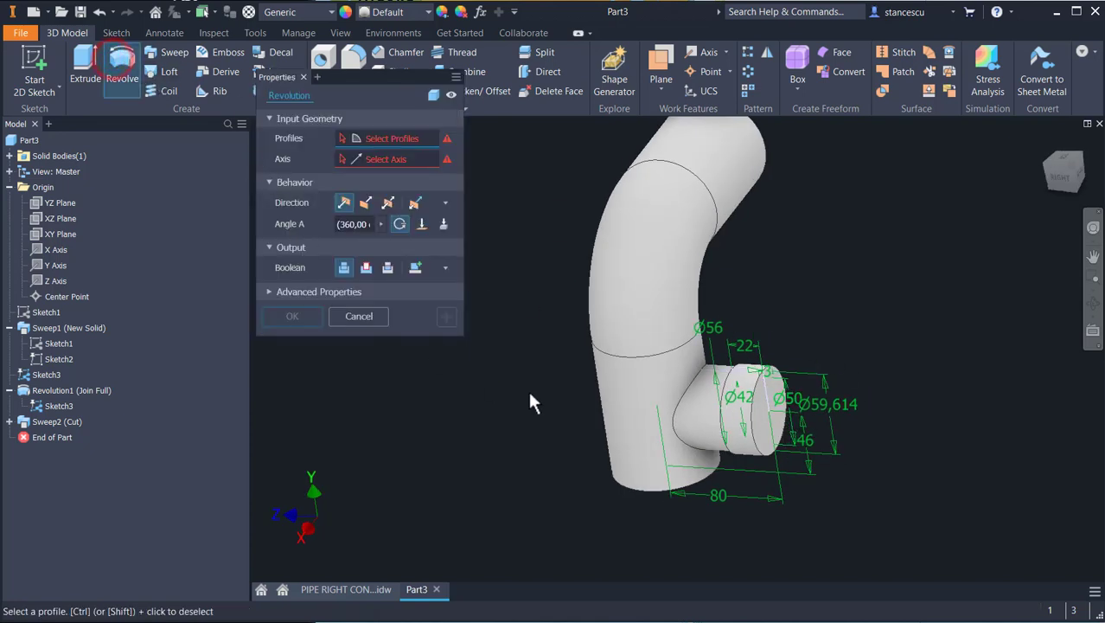
{"action": "scroll", "coordinate": [769, 415], "scroll_direction": "up", "scroll_amount": 2}
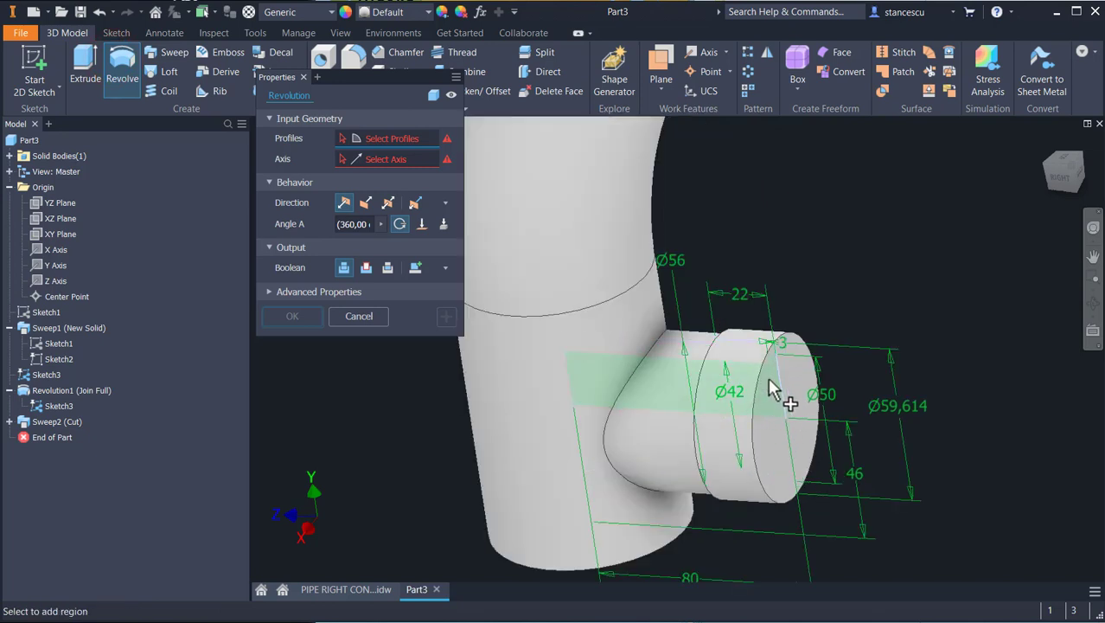
{"action": "left_click", "coordinate": [772, 391]}
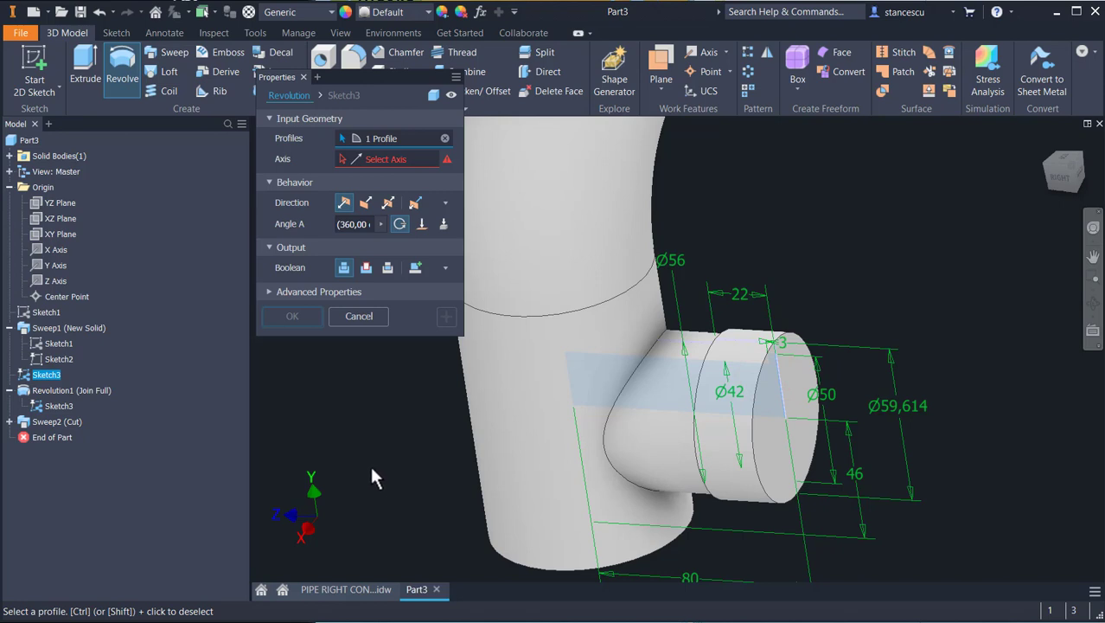
{"action": "left_click", "coordinate": [417, 156]}
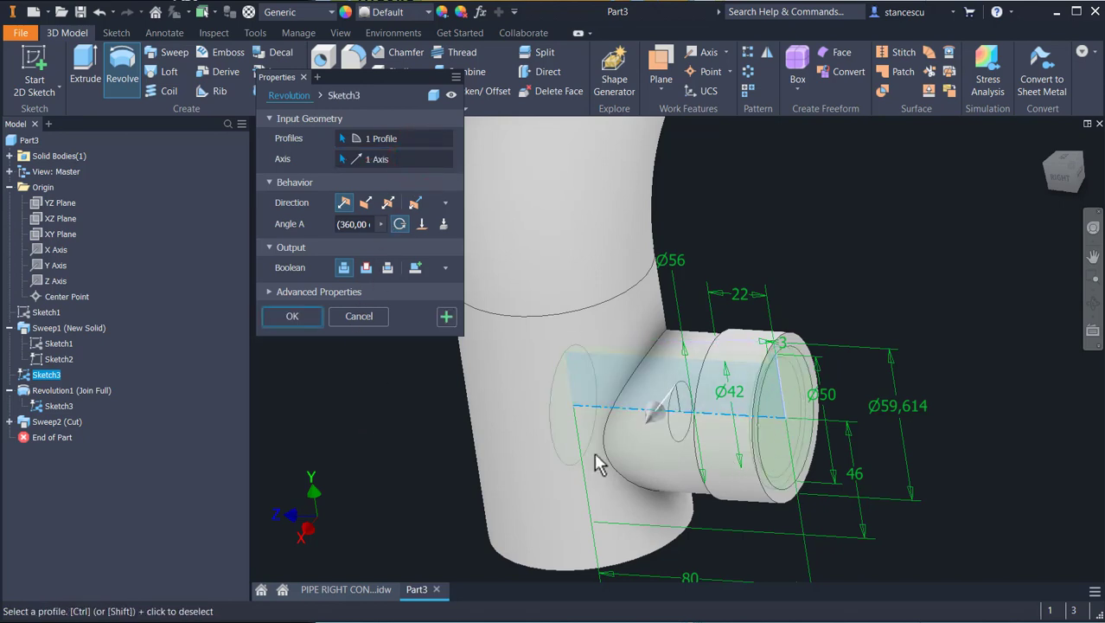
{"action": "left_click", "coordinate": [366, 268]}
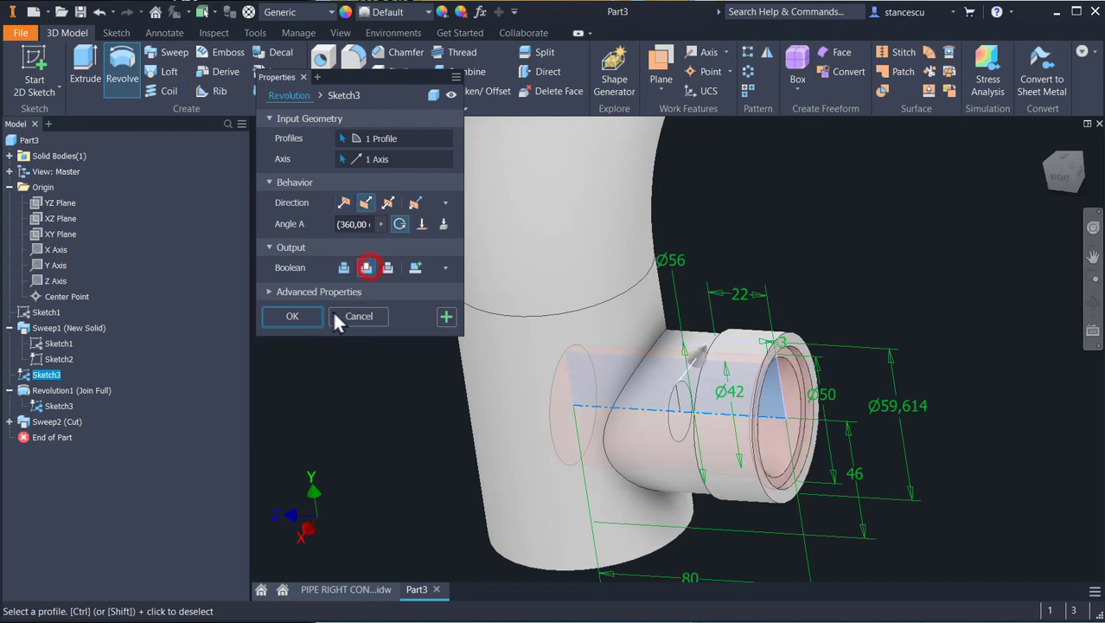
{"action": "left_click", "coordinate": [292, 313]}
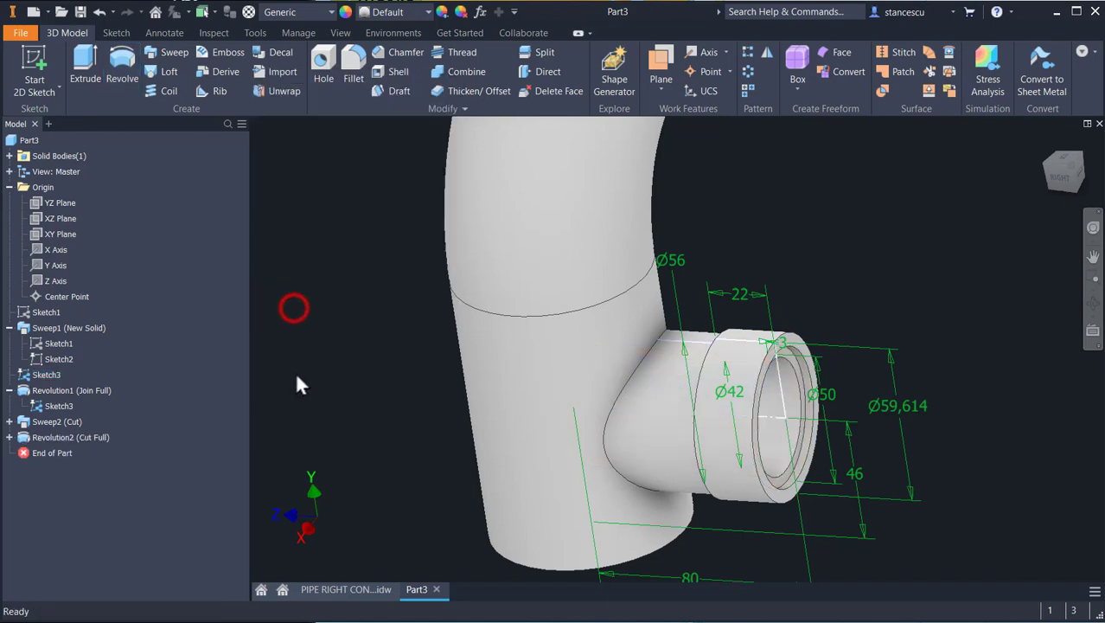
- Hide the shared Sketch3 and return the model to its home view
{"action": "right_click", "coordinate": [42, 404]}
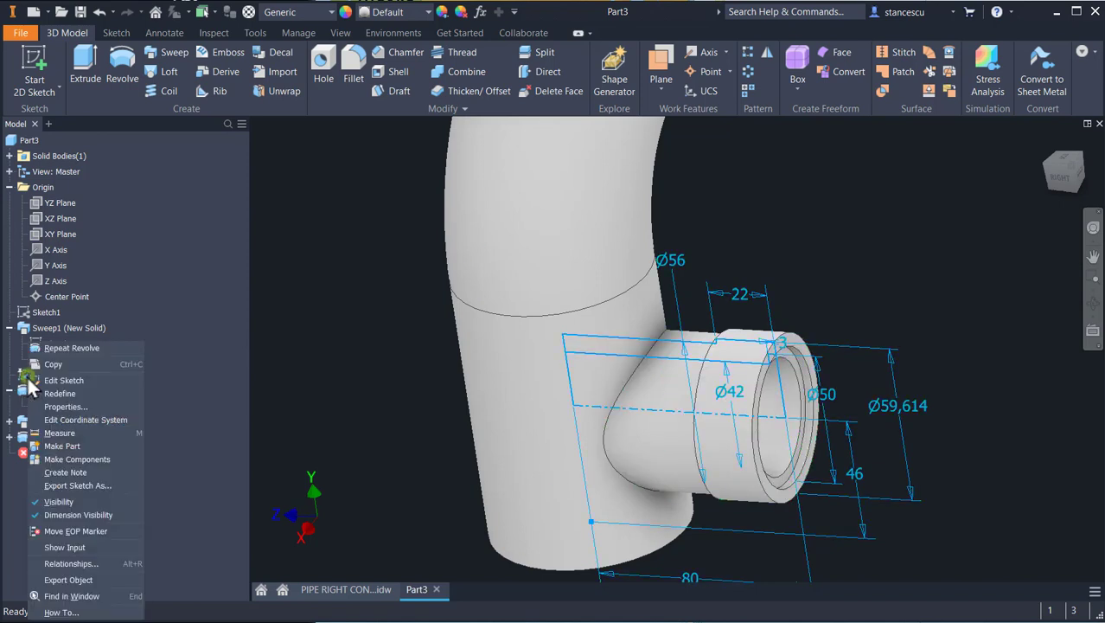
{"action": "left_click", "coordinate": [60, 503]}
{"action": "middle_click_drag", "start_coordinate": [784, 412], "coordinate": [832, 442], "text": "shift"}
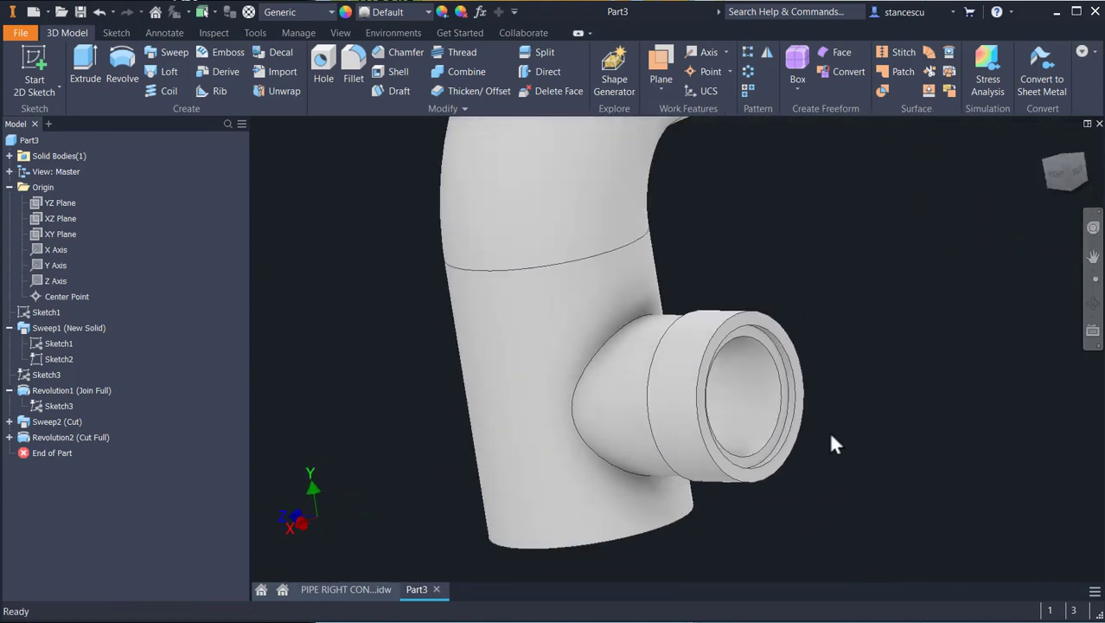
{"action": "key", "text": "F6"}
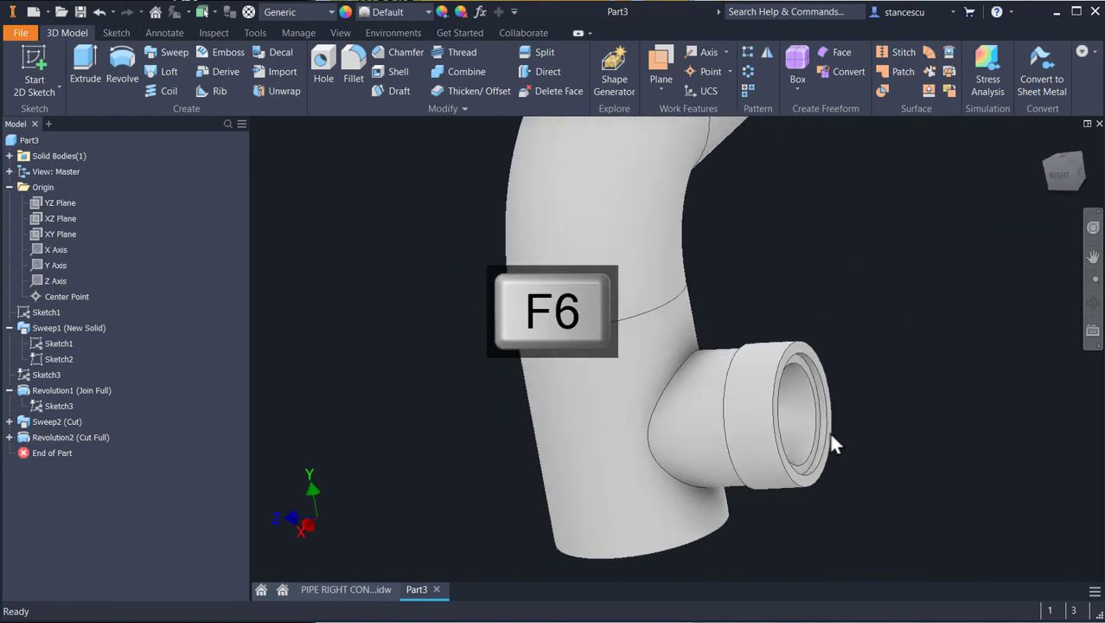
- Switch to the PIPE RIGHT CONNECTOR drawing and examine the two end flanges in the isometric view
{"action": "left_click", "coordinate": [342, 589]}
{"action": "scroll", "coordinate": [757, 476], "scroll_direction": "down", "scroll_amount": 5}
{"action": "middle_click_drag", "start_coordinate": [767, 481], "coordinate": [618, 405]}
{"action": "middle_click_drag", "start_coordinate": [713, 468], "coordinate": [682, 389]}
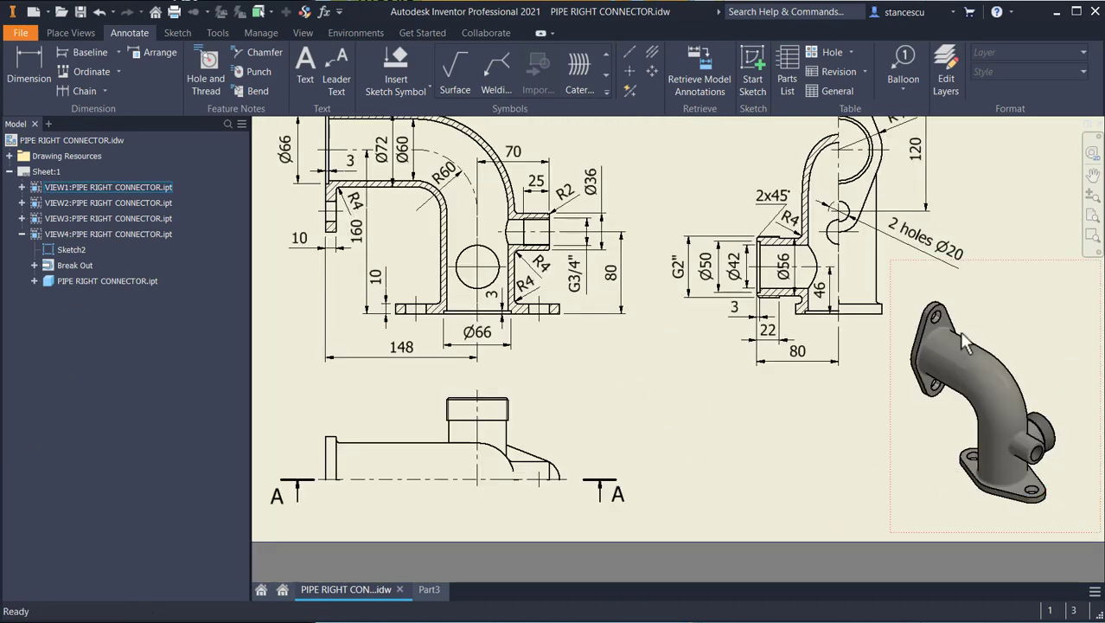
{"action": "scroll", "coordinate": [986, 481], "scroll_direction": "up", "scroll_amount": 3}
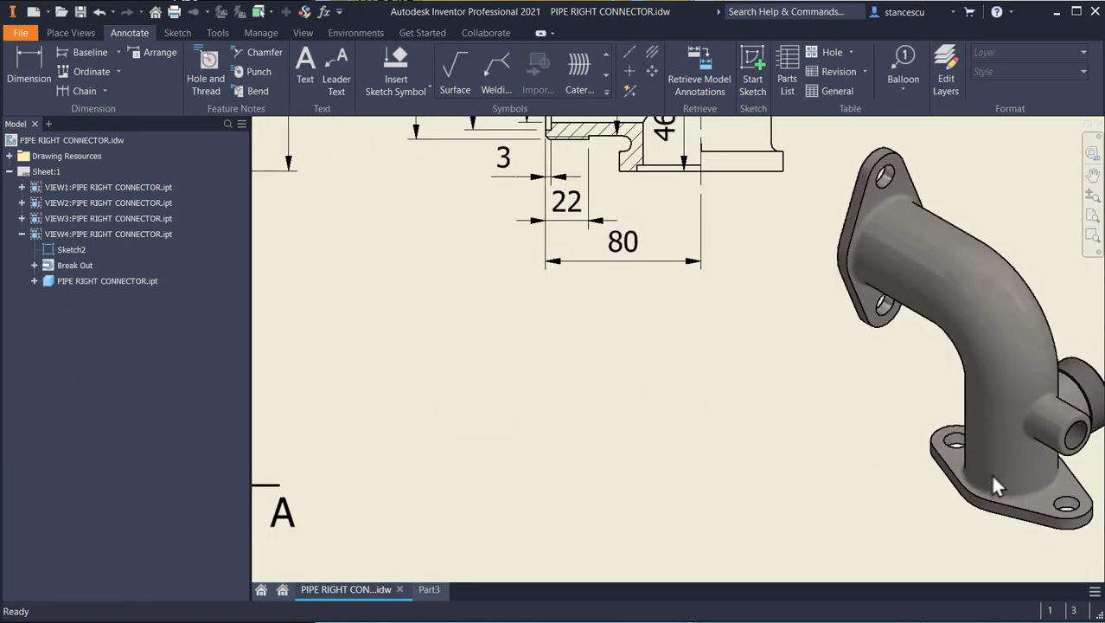
{"action": "middle_click_drag", "start_coordinate": [941, 490], "coordinate": [882, 510]}
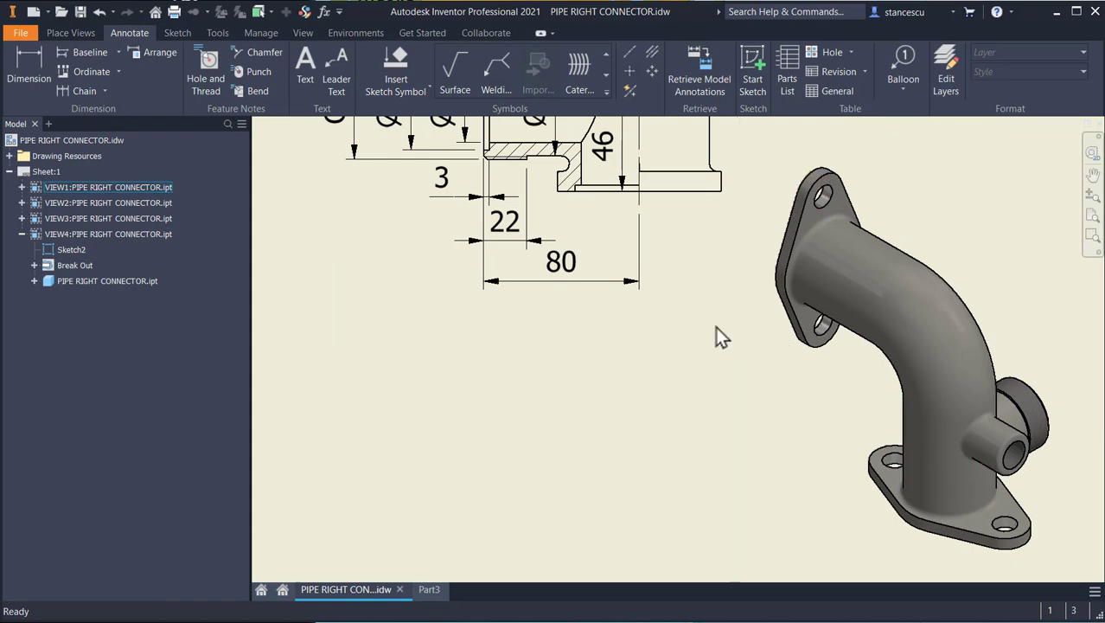
- Examine the flange's radii, hole spacing, hole diameter and thickness in the drawing's top view, section A-A and side view
{"action": "scroll", "coordinate": [715, 326], "scroll_direction": "down", "scroll_amount": 2}
{"action": "middle_click_drag", "start_coordinate": [706, 318], "coordinate": [775, 543]}
{"action": "mouse_move", "coordinate": [880, 384]}
{"action": "middle_mouse_down"}
{"action": "mouse_move", "coordinate": [940, 489]}
{"action": "mouse_move", "coordinate": [1001, 527]}
{"action": "middle_mouse_up"}
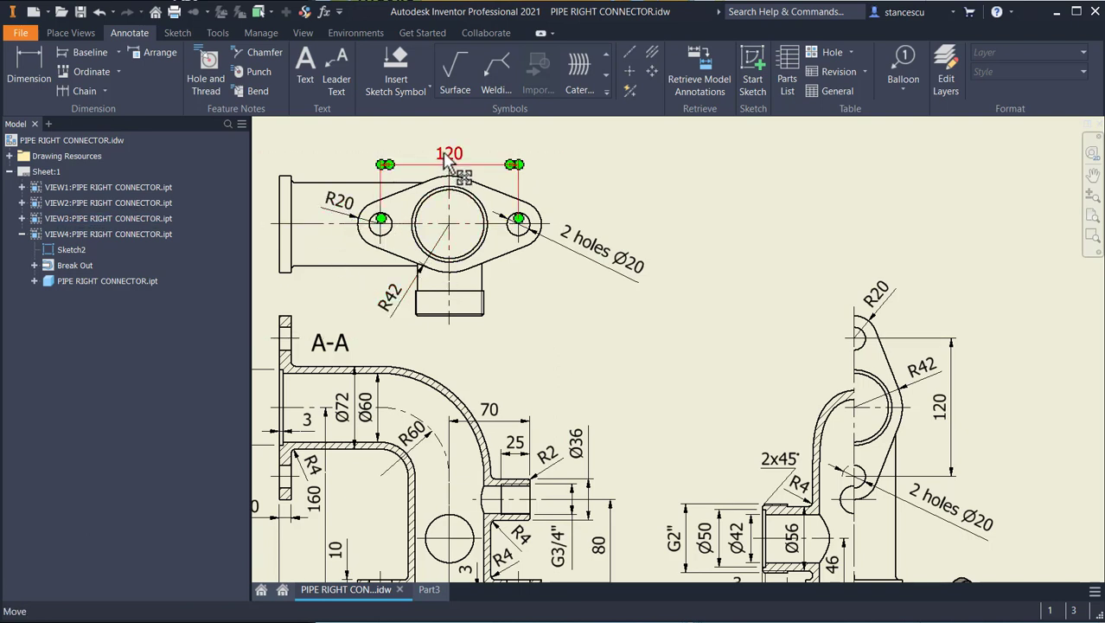
{"action": "middle_click_drag", "start_coordinate": [731, 256], "coordinate": [729, 143]}
{"action": "mouse_move", "coordinate": [714, 240]}
{"action": "middle_mouse_down"}
{"action": "mouse_move", "coordinate": [738, 266]}
{"action": "mouse_move", "coordinate": [744, 337]}
{"action": "mouse_move", "coordinate": [731, 312]}
{"action": "mouse_move", "coordinate": [693, 290]}
{"action": "mouse_move", "coordinate": [692, 260]}
{"action": "mouse_move", "coordinate": [639, 226]}
{"action": "mouse_move", "coordinate": [585, 160]}
{"action": "middle_mouse_up"}
{"action": "mouse_move", "coordinate": [594, 209]}
{"action": "middle_mouse_down"}
{"action": "mouse_move", "coordinate": [659, 261]}
{"action": "mouse_move", "coordinate": [676, 323]}
{"action": "mouse_move", "coordinate": [731, 376]}
{"action": "mouse_move", "coordinate": [807, 377]}
{"action": "middle_mouse_up"}
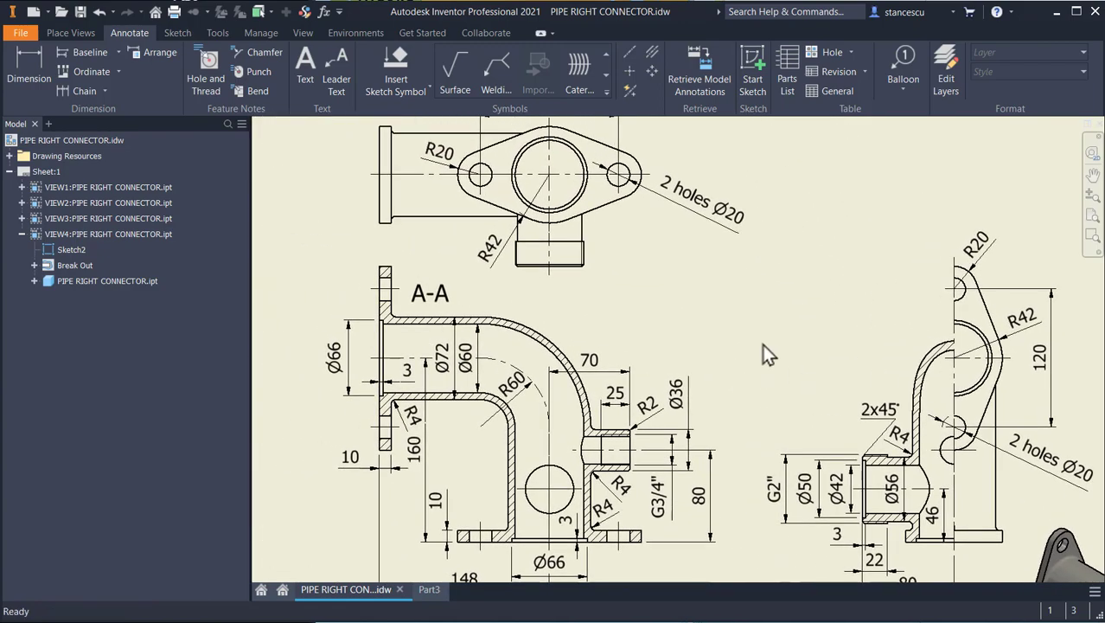
{"action": "middle_click_drag", "start_coordinate": [760, 337], "coordinate": [764, 320]}
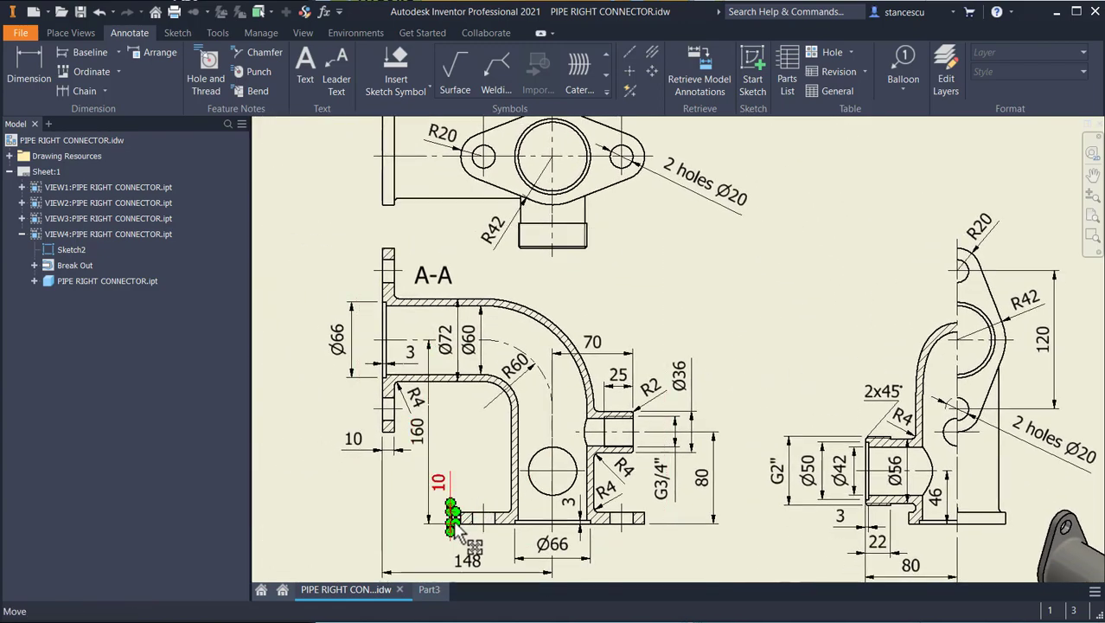
{"action": "left_click", "coordinate": [351, 441]}
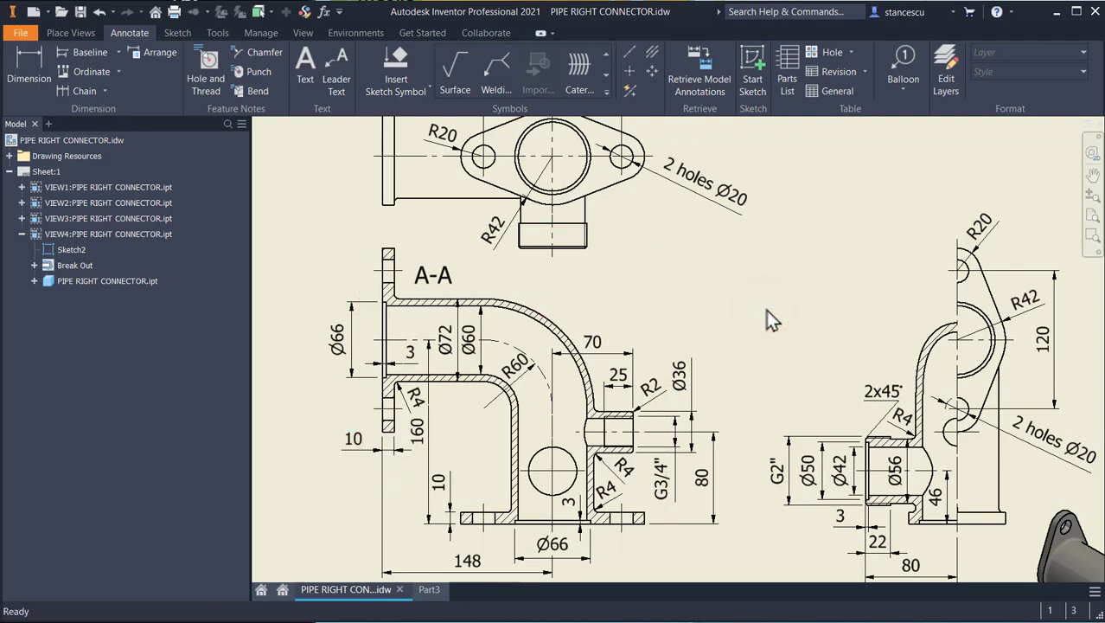
{"action": "middle_click_drag", "start_coordinate": [766, 309], "coordinate": [689, 319]}
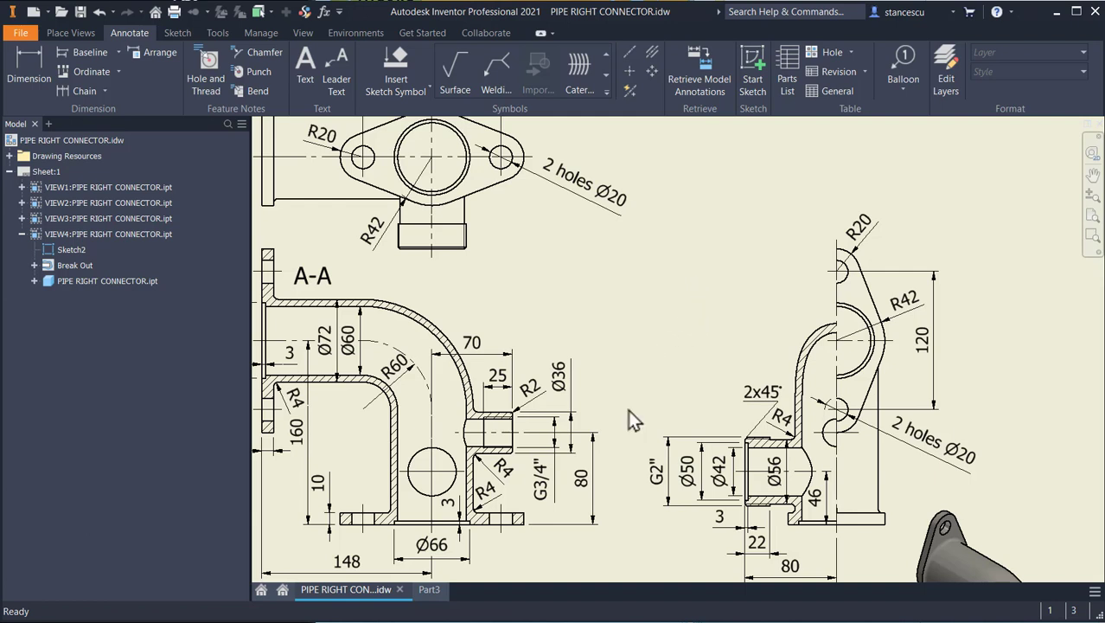
- Return to Part3 and start a new sketch on the ring-shaped lower end face of the vertical leg
{"action": "left_click", "coordinate": [426, 593]}
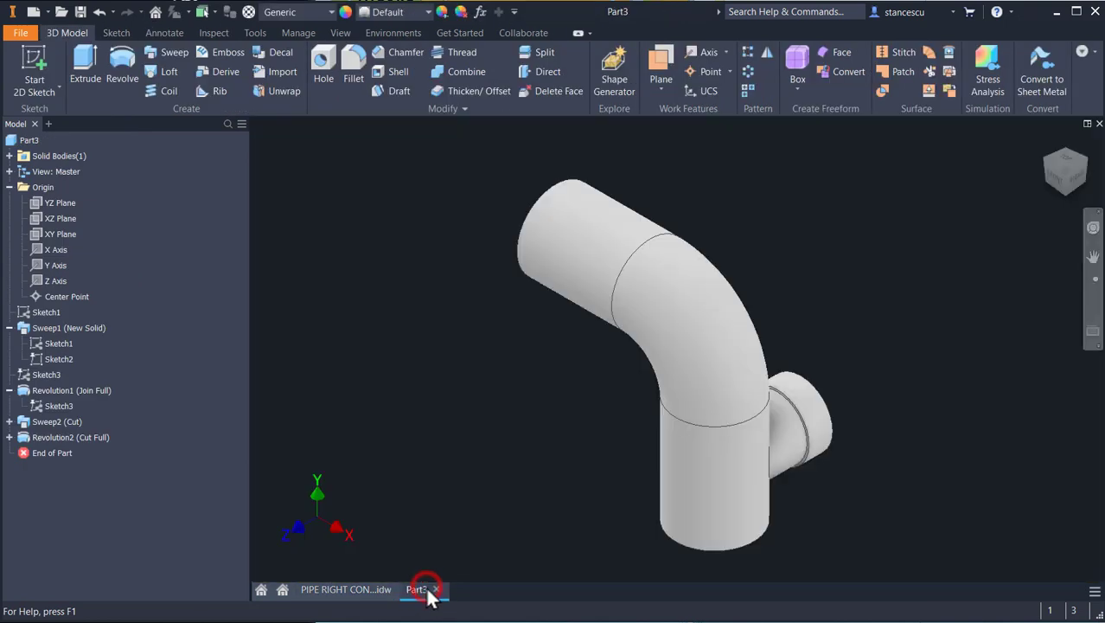
{"action": "left_click_drag", "start_coordinate": [836, 321], "coordinate": [867, 257], "text": "shift"}
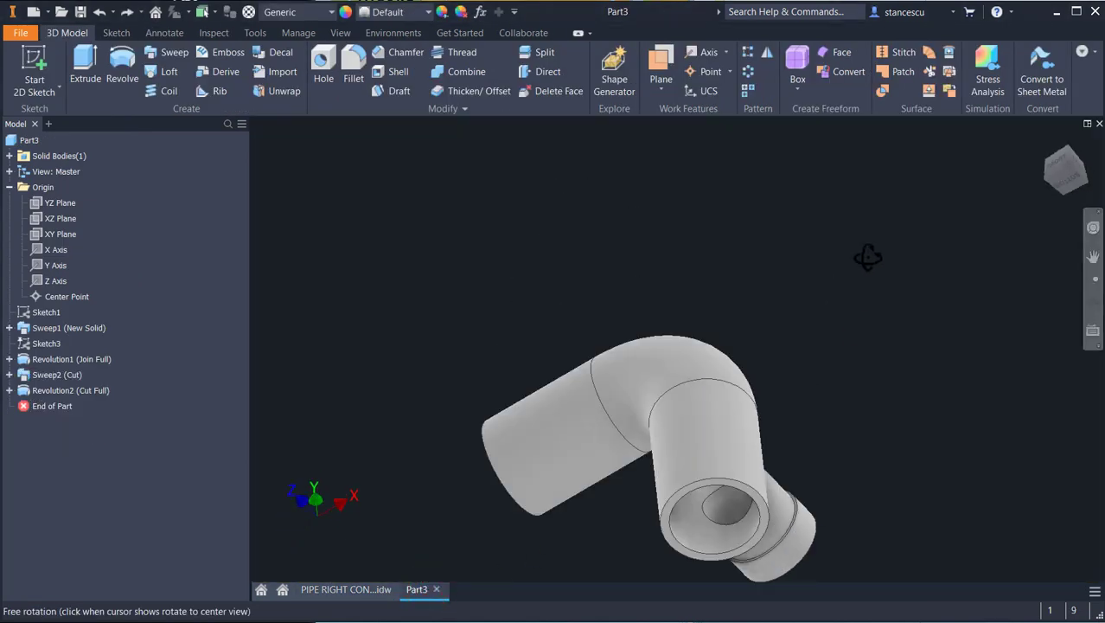
{"action": "scroll", "coordinate": [846, 400], "scroll_direction": "down", "scroll_amount": 3}
{"action": "middle_click_drag", "start_coordinate": [846, 394], "coordinate": [853, 308]}
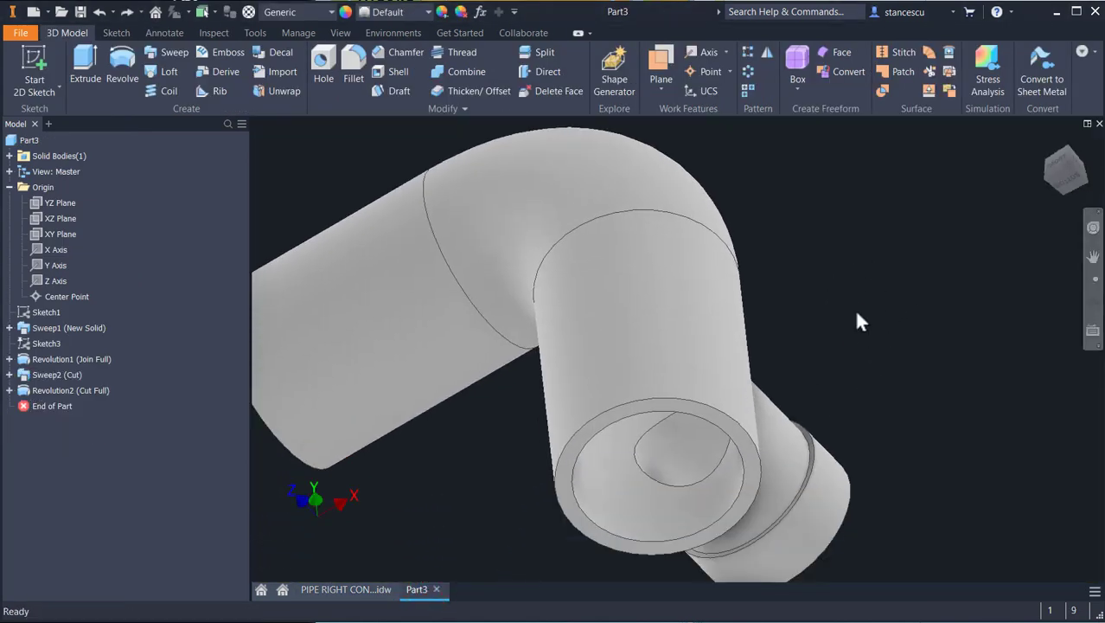
{"action": "left_click", "coordinate": [734, 433]}
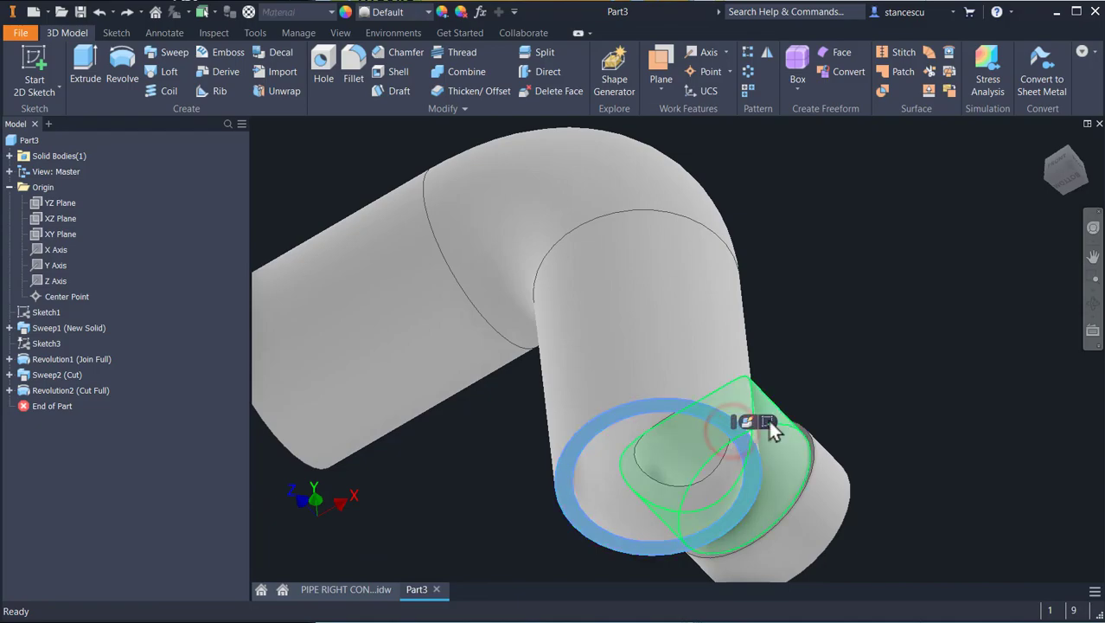
{"action": "left_click", "coordinate": [749, 421]}
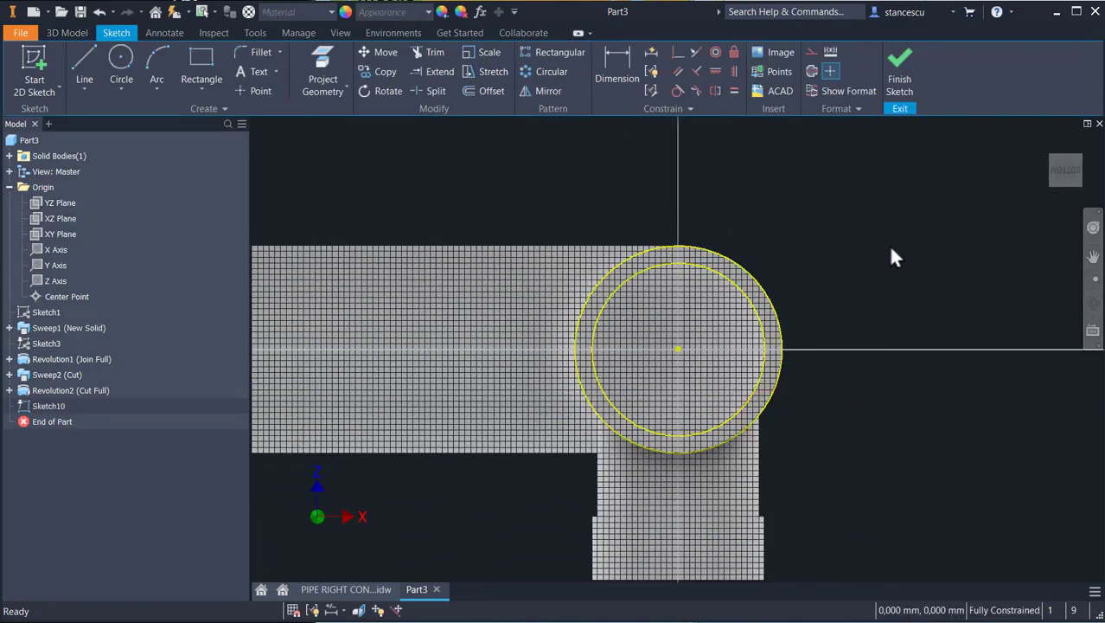
- Sketch a 42 mm radius circle concentric with the pipe end and a 20 mm radius circle beside the horizontal leg
{"action": "left_click", "coordinate": [121, 62]}
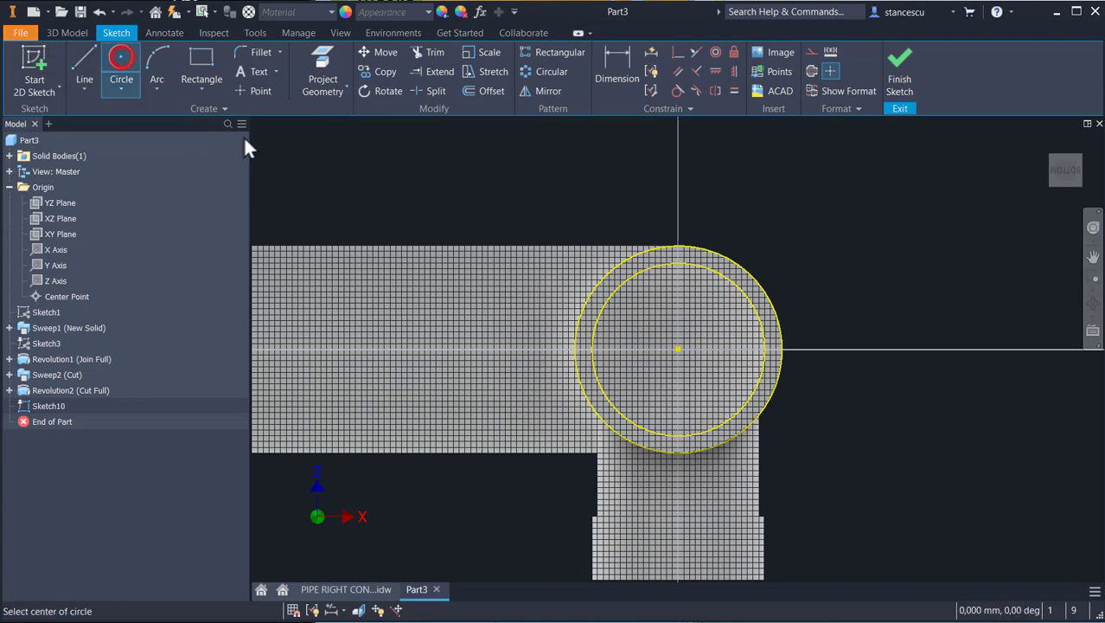
{"action": "left_click", "coordinate": [678, 349]}
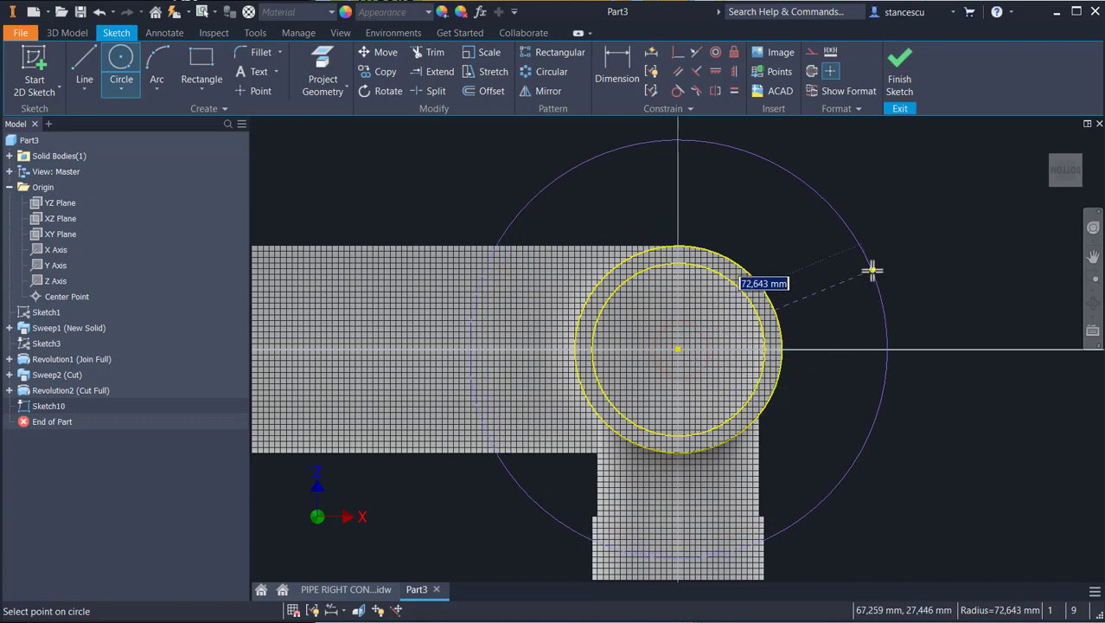
{"action": "type", "text": "42"}
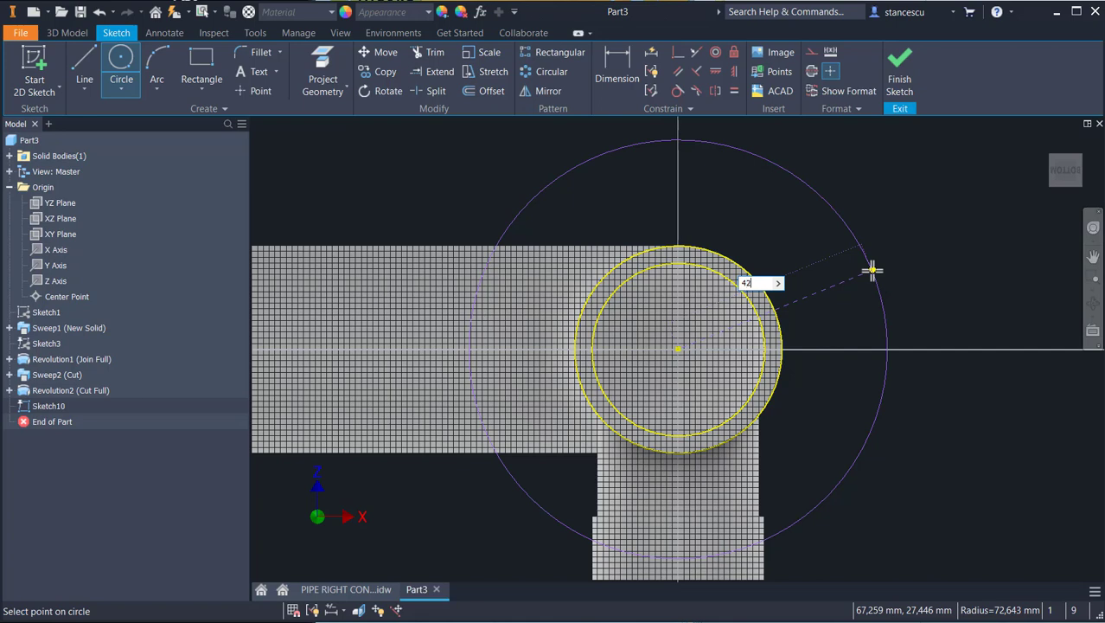
{"action": "key", "text": "Return"}
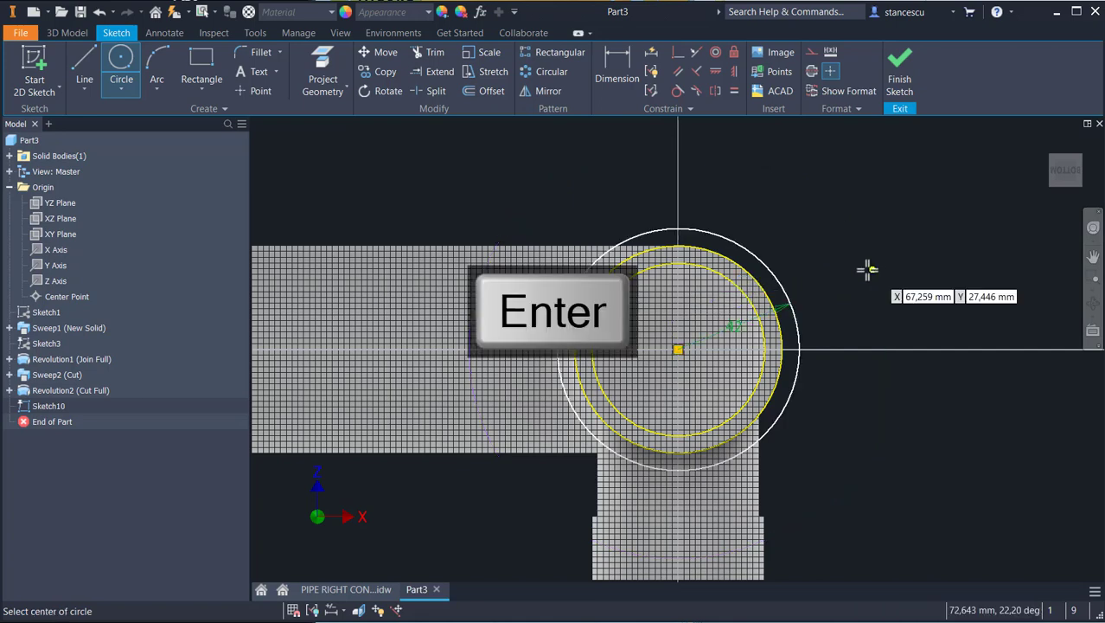
{"action": "left_click", "coordinate": [469, 194]}
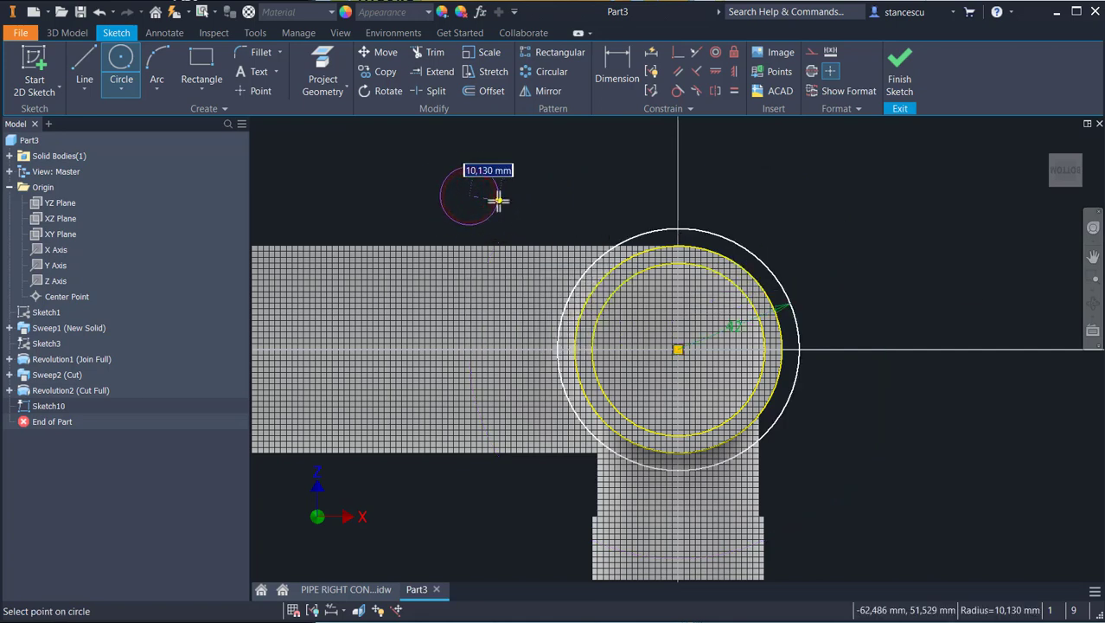
{"action": "type", "text": "2"}
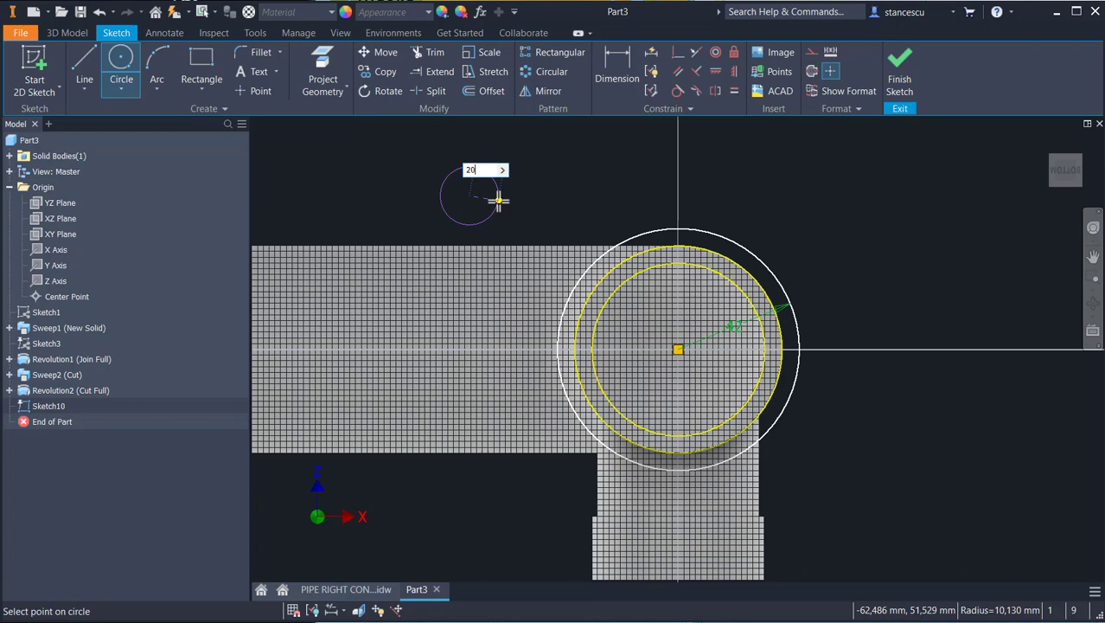
{"action": "type", "text": "0"}
{"action": "key", "text": "Return"}
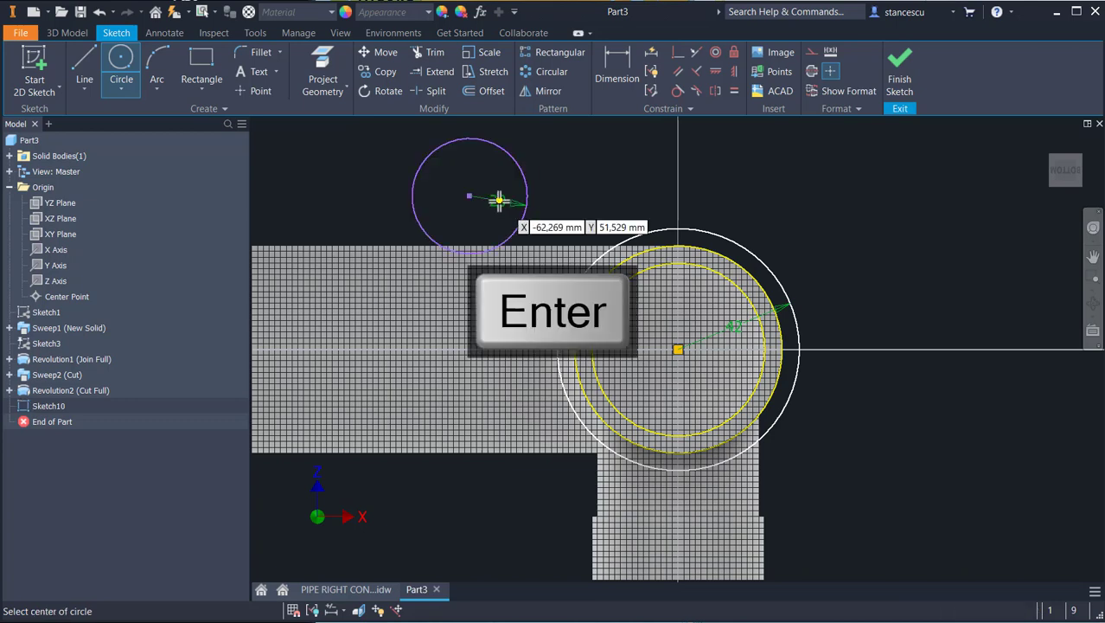
- Sketch a second circle beyond the free side of the vertical pipe and make it equal to the 20 mm radius circle
{"action": "left_click", "coordinate": [881, 254]}
{"action": "left_click", "coordinate": [910, 281]}
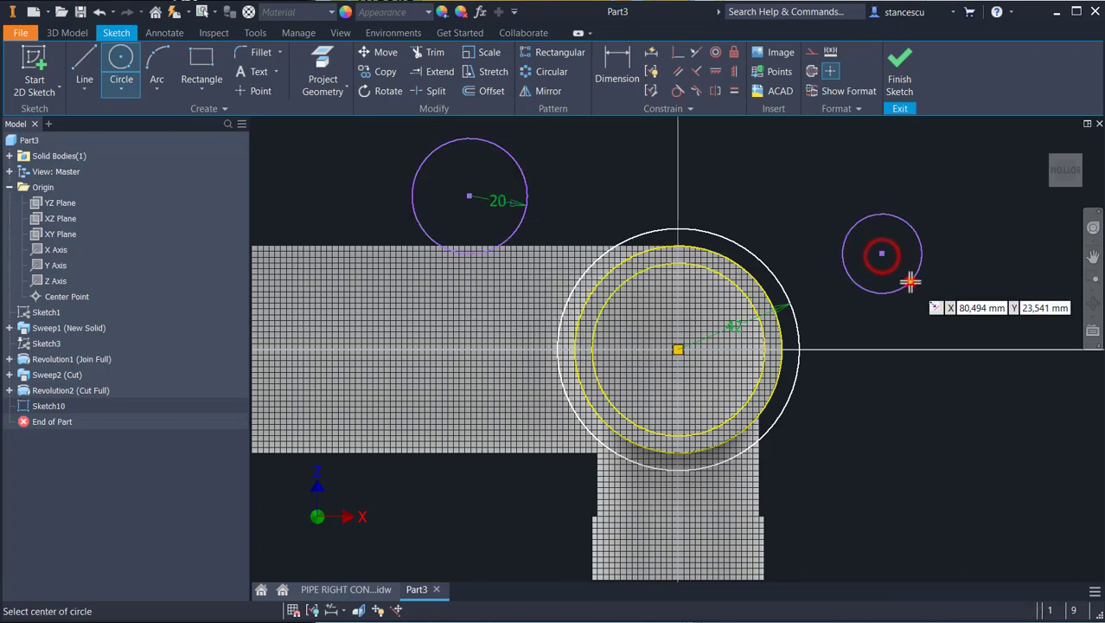
{"action": "left_click", "coordinate": [733, 91]}
{"action": "left_click", "coordinate": [847, 231]}
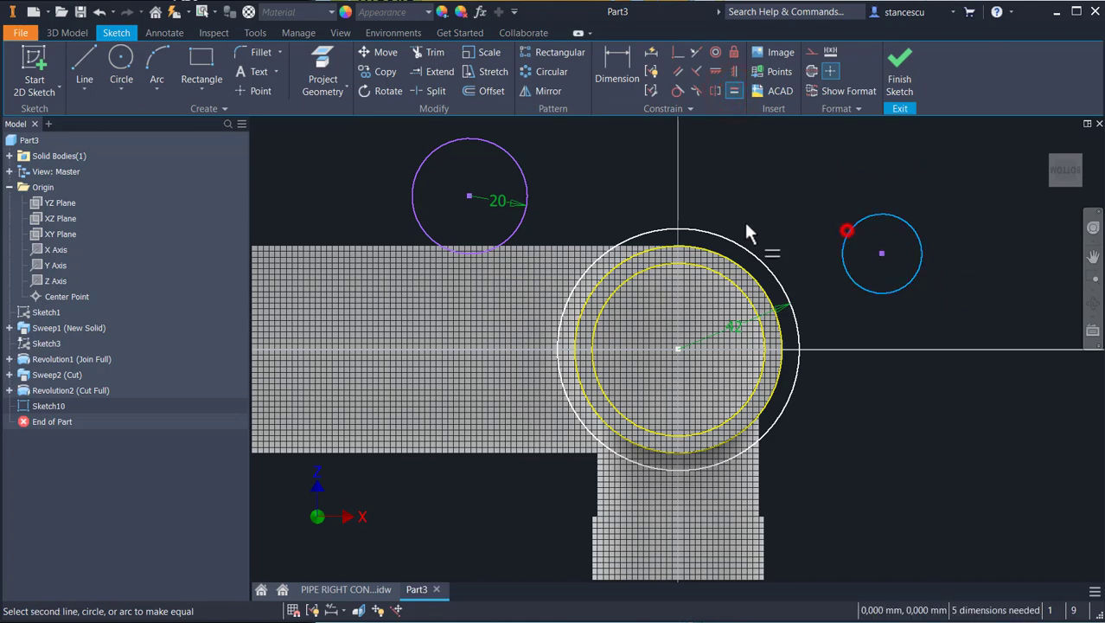
{"action": "left_click", "coordinate": [518, 172]}
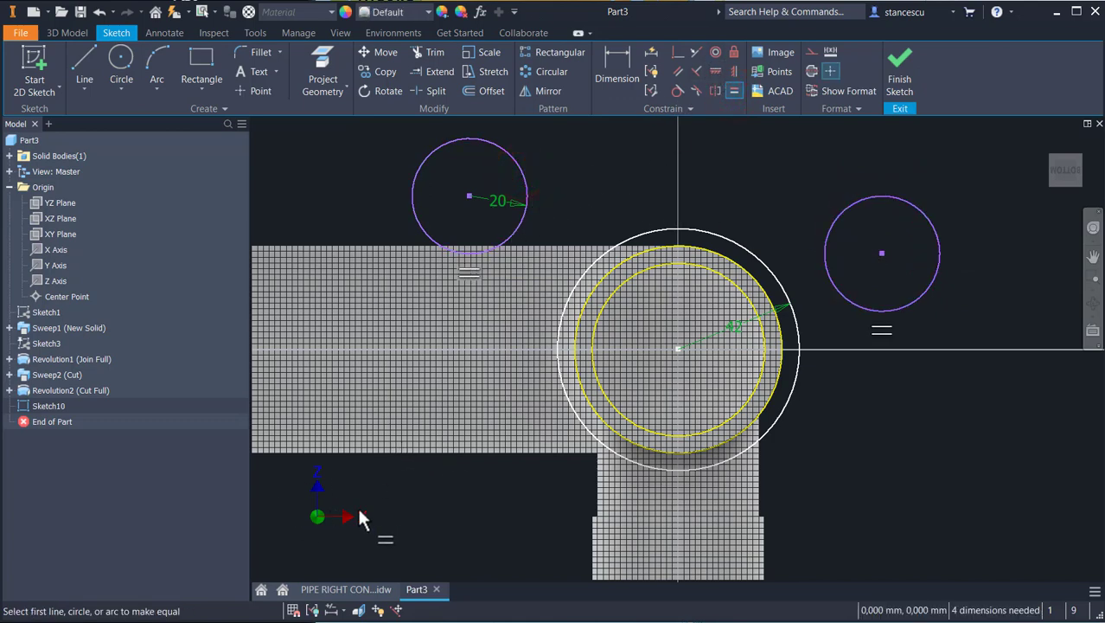
- Align the centres of both side circles horizontally with each other and with the centre of the pipe end
{"action": "left_click", "coordinate": [718, 68]}
{"action": "left_click", "coordinate": [469, 197]}
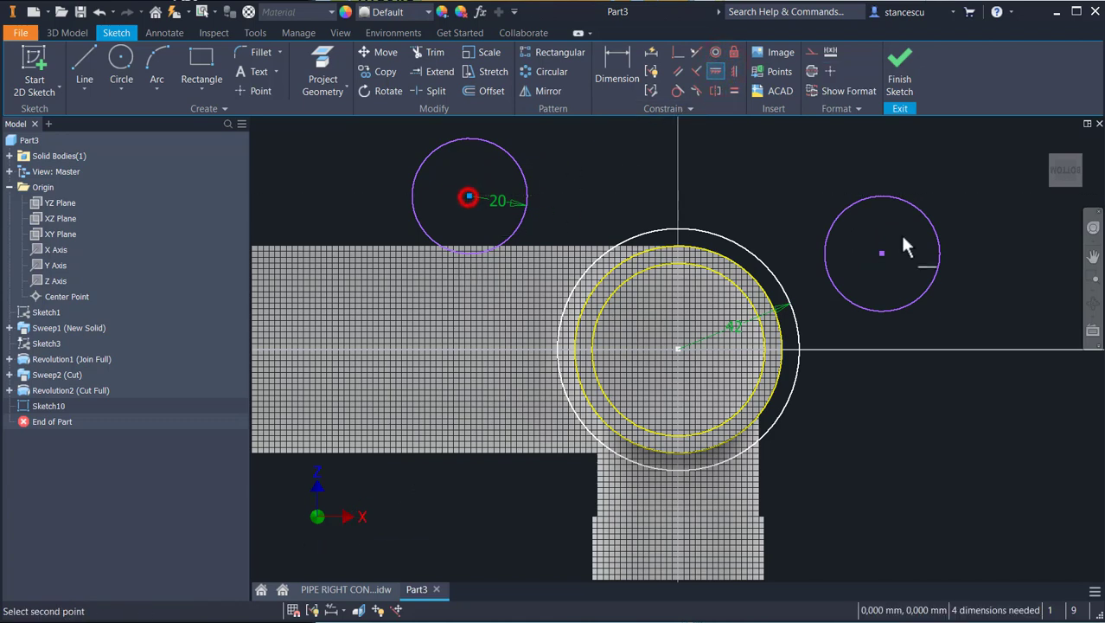
{"action": "left_click", "coordinate": [880, 254]}
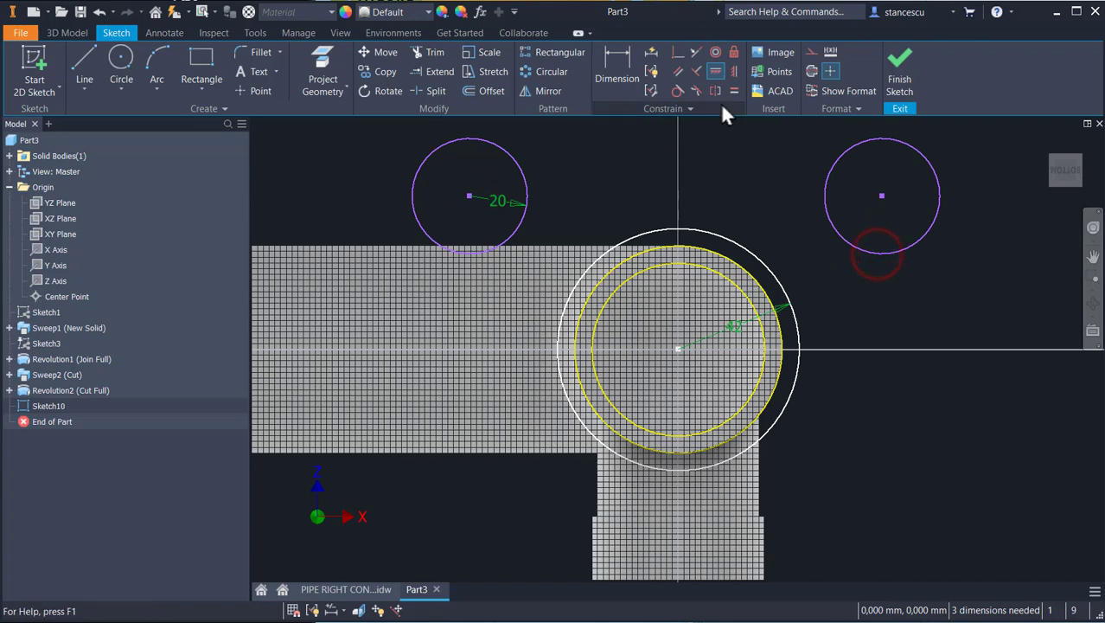
{"action": "left_click", "coordinate": [469, 195]}
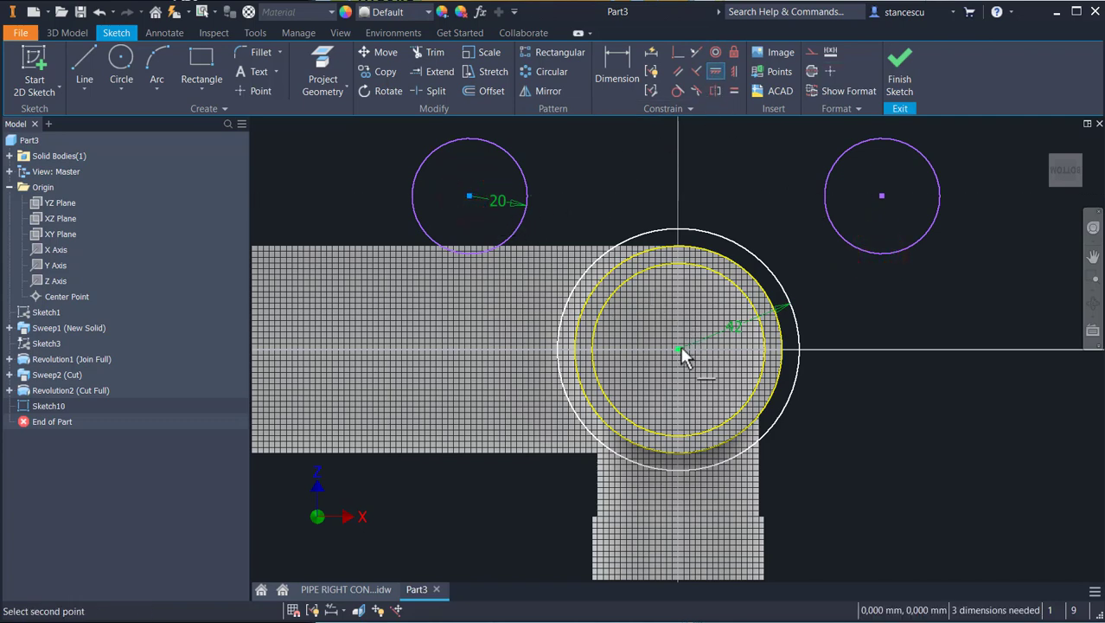
{"action": "left_click", "coordinate": [680, 350]}
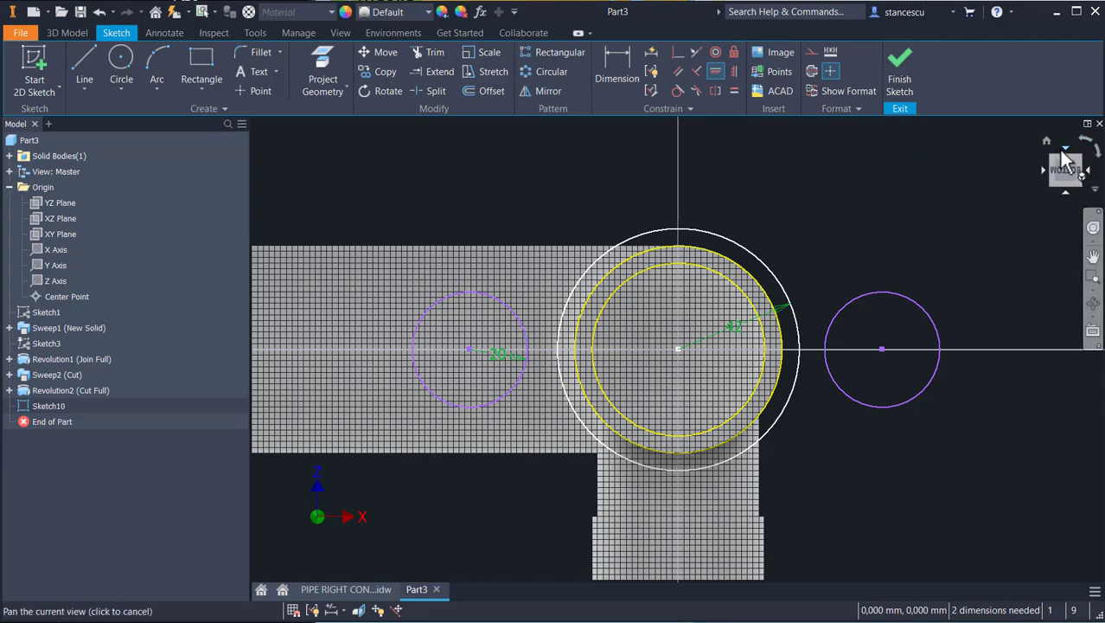
- Slice the model at the sketch plane and draw four tangent lines joining both side circles to the 42 mm radius circle
{"action": "left_click", "coordinate": [1065, 149]}
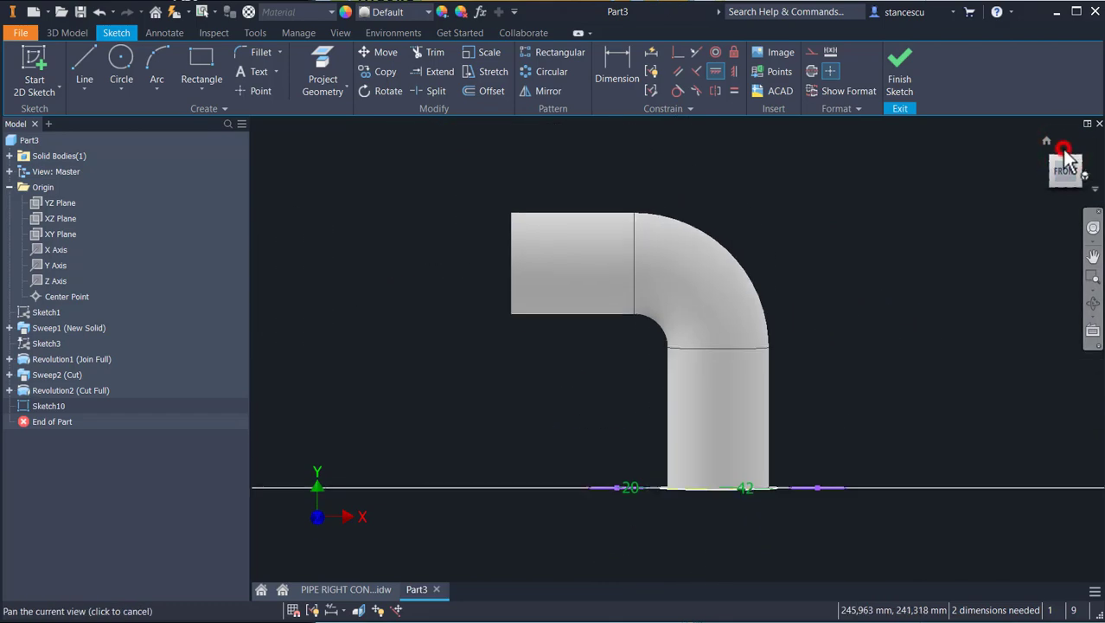
{"action": "left_click", "coordinate": [1064, 150]}
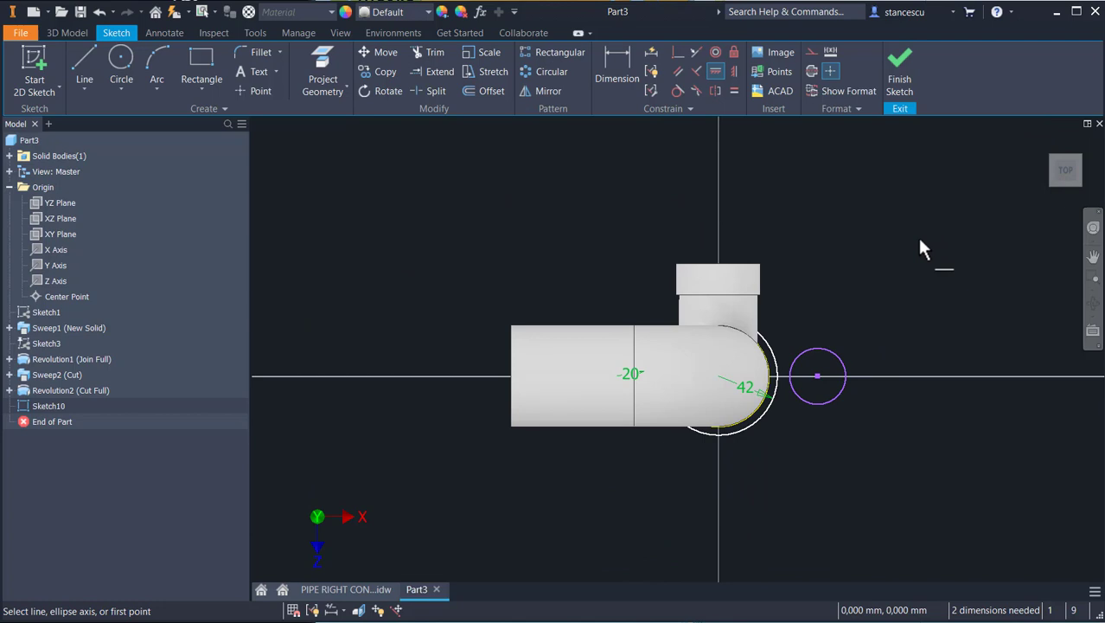
{"action": "key", "text": "F7"}
{"action": "scroll", "coordinate": [684, 351], "scroll_direction": "up", "scroll_amount": 3}
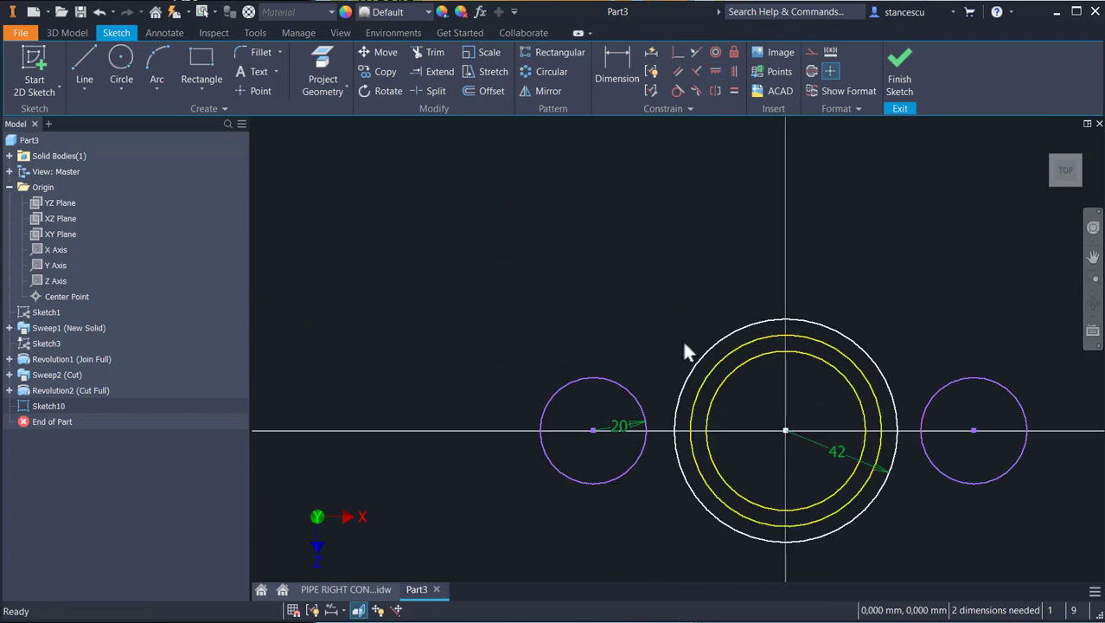
{"action": "middle_click_drag", "start_coordinate": [684, 318], "coordinate": [615, 225]}
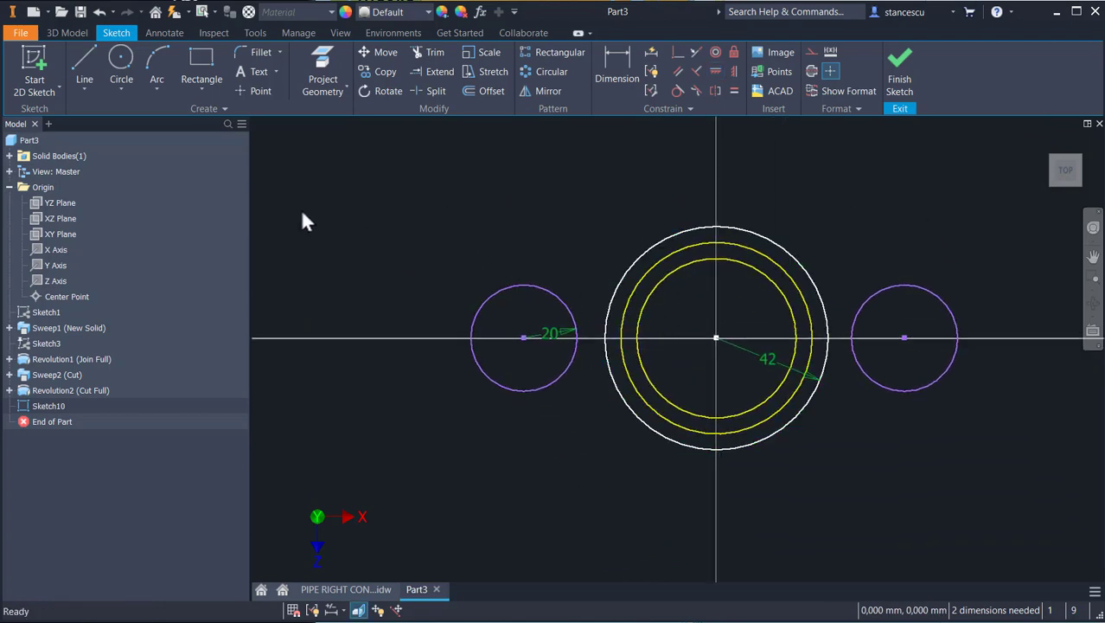
{"action": "left_click", "coordinate": [77, 57]}
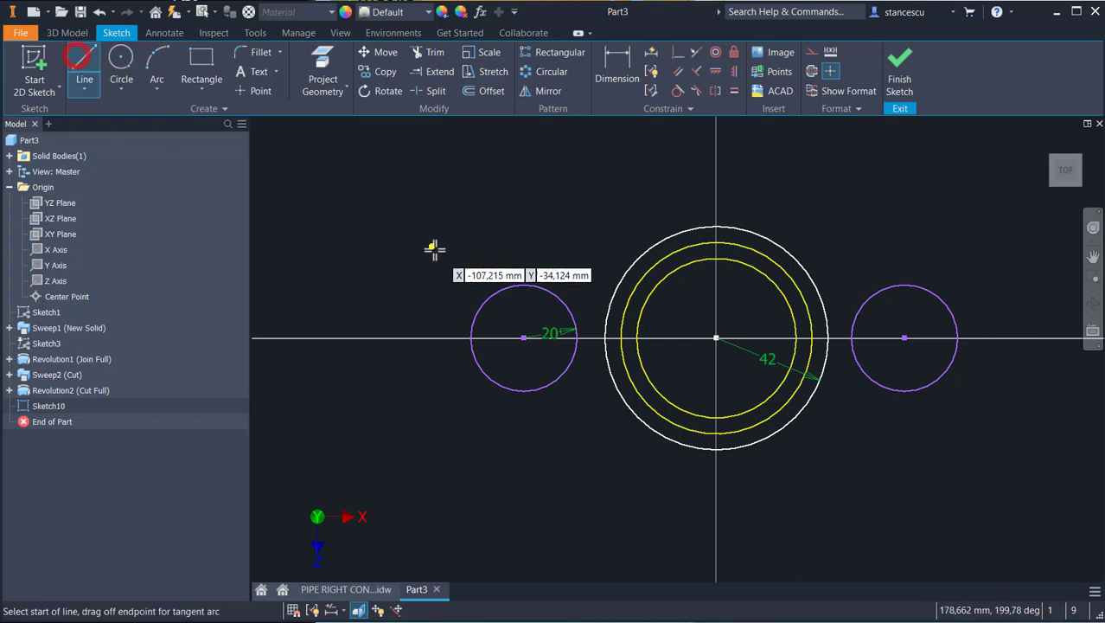
{"action": "left_click_drag", "start_coordinate": [485, 299], "coordinate": [685, 223]}
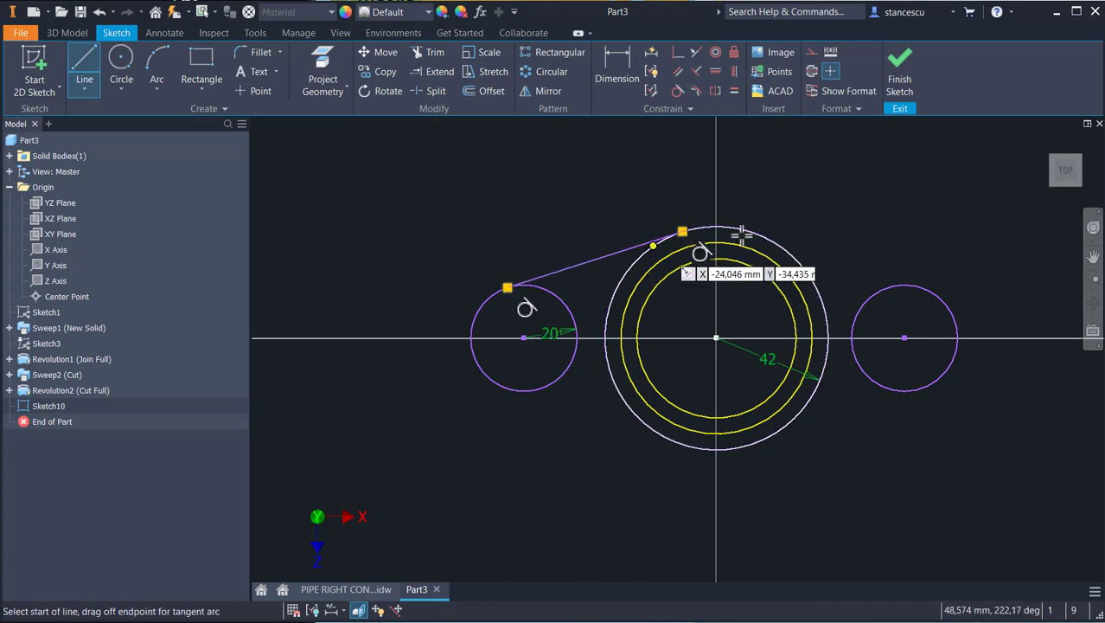
{"action": "left_click", "coordinate": [757, 232]}
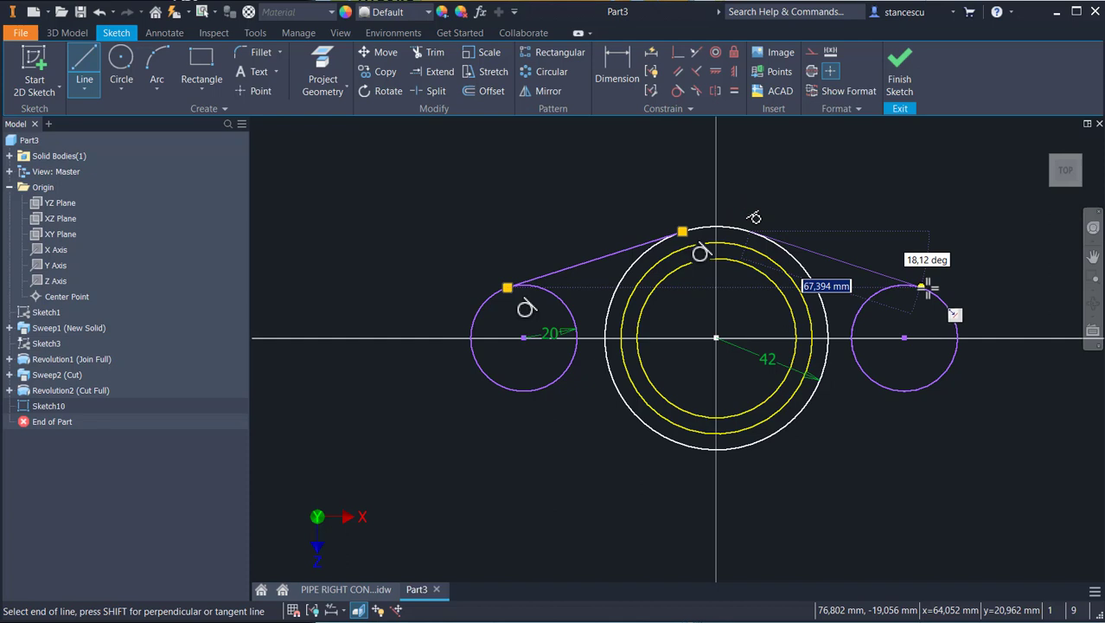
{"action": "left_click_drag", "start_coordinate": [925, 287], "coordinate": [937, 309]}
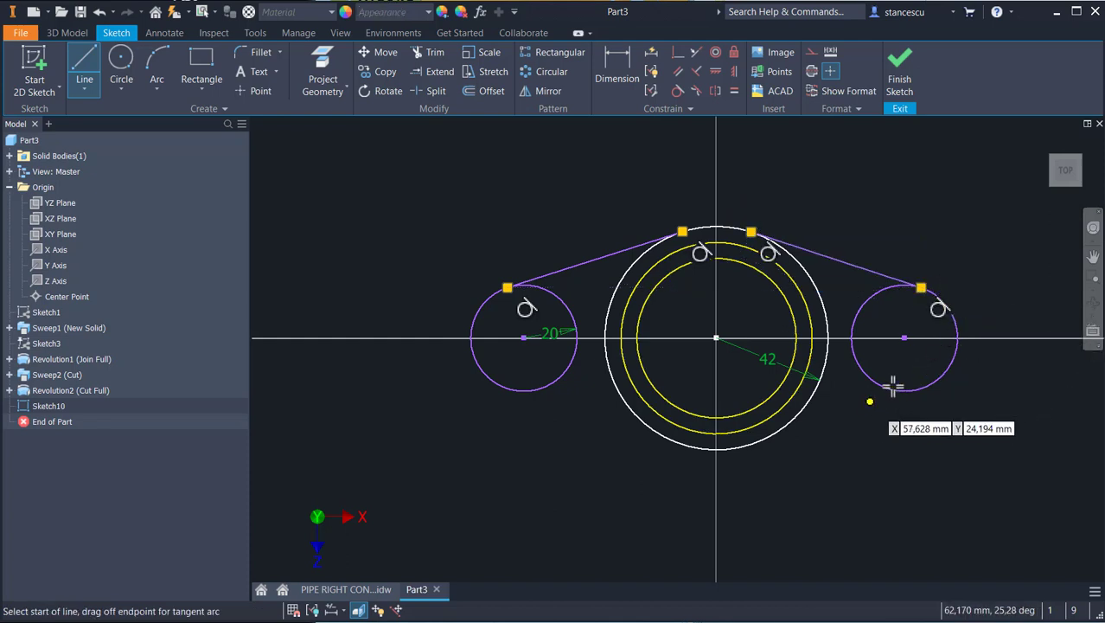
{"action": "left_click_drag", "start_coordinate": [943, 372], "coordinate": [752, 446]}
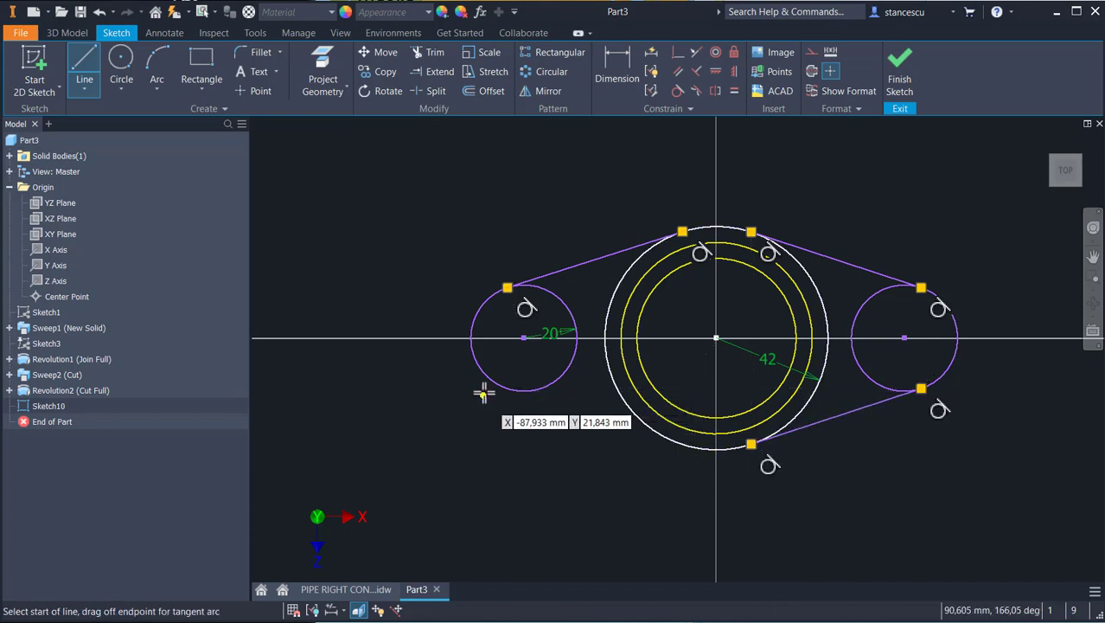
{"action": "left_click_drag", "start_coordinate": [490, 382], "coordinate": [683, 443]}
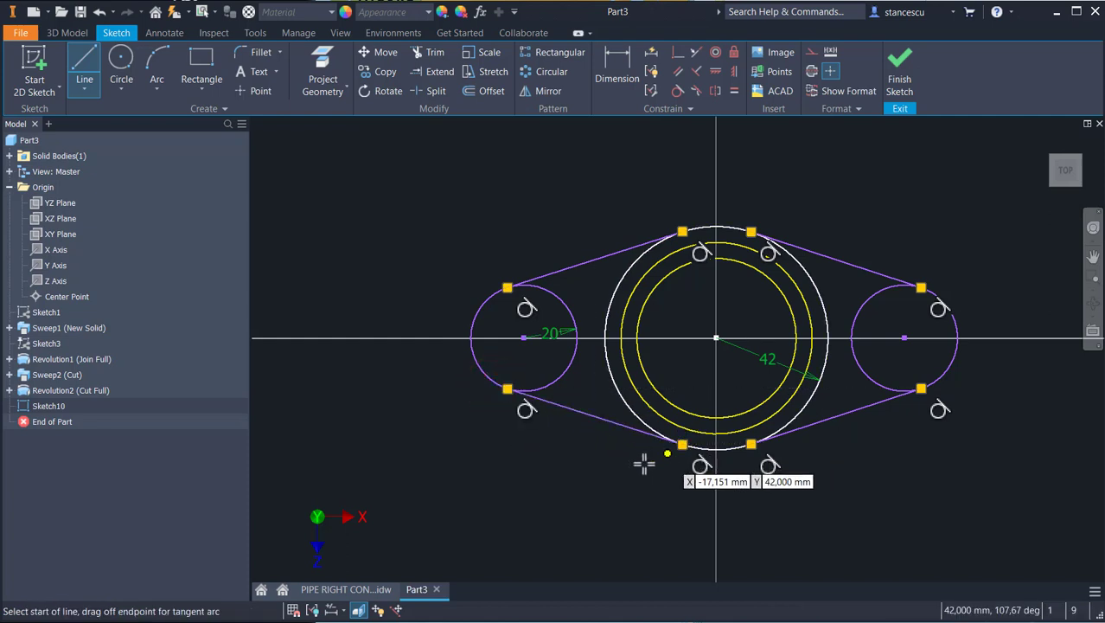
- Trim the inner arcs of both side circles and make the two upper tangent lines equal in length
{"action": "left_click", "coordinate": [433, 51]}
{"action": "left_click", "coordinate": [559, 292]}
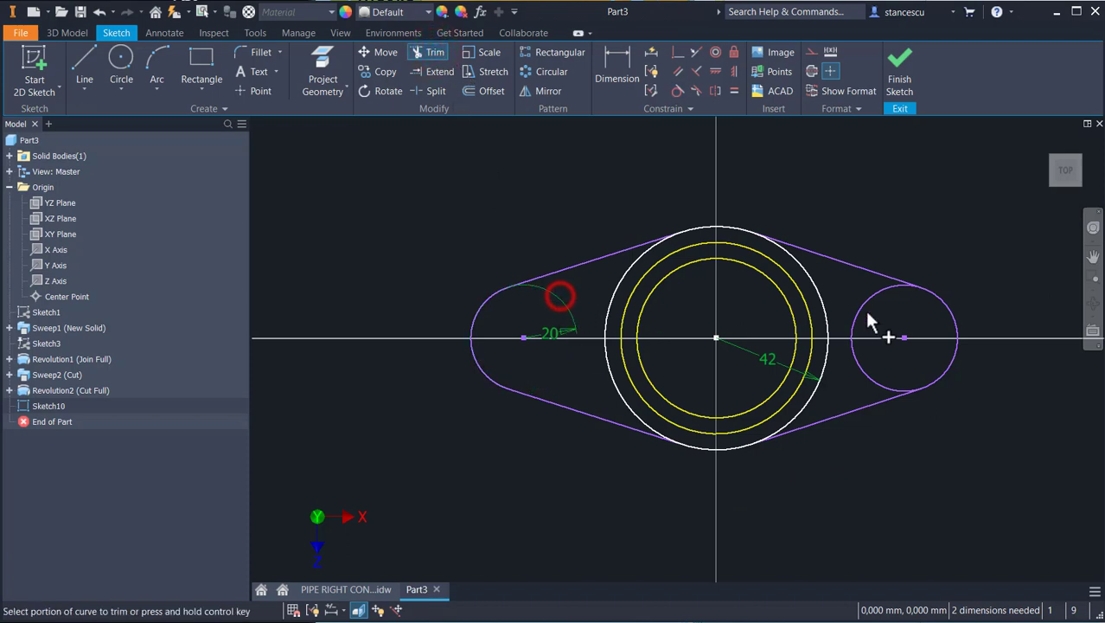
{"action": "left_click", "coordinate": [864, 297]}
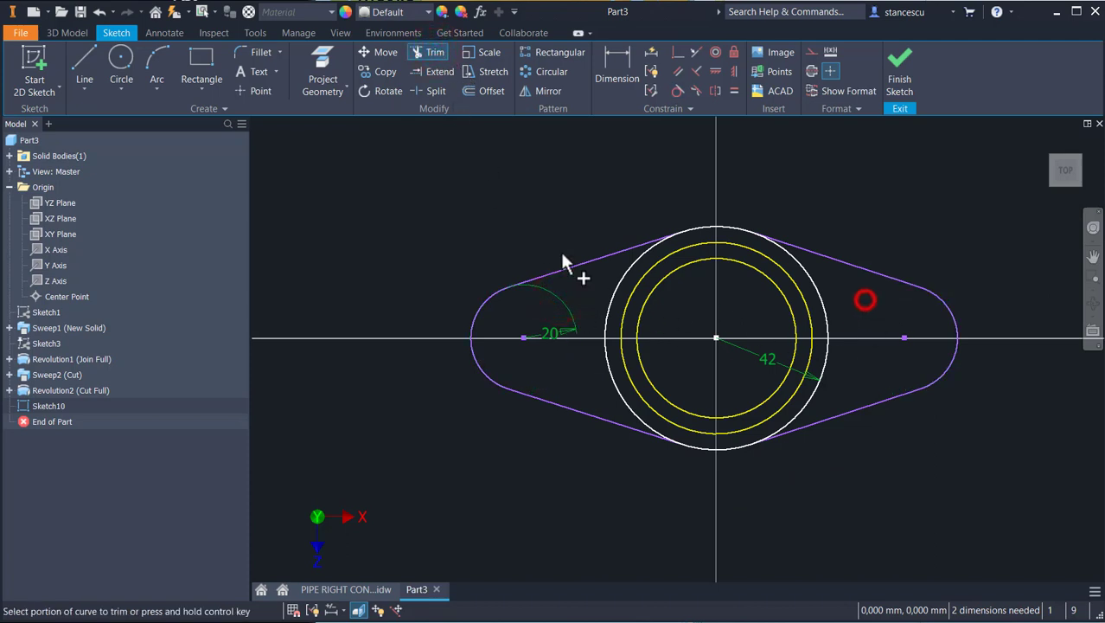
{"action": "left_click", "coordinate": [733, 90]}
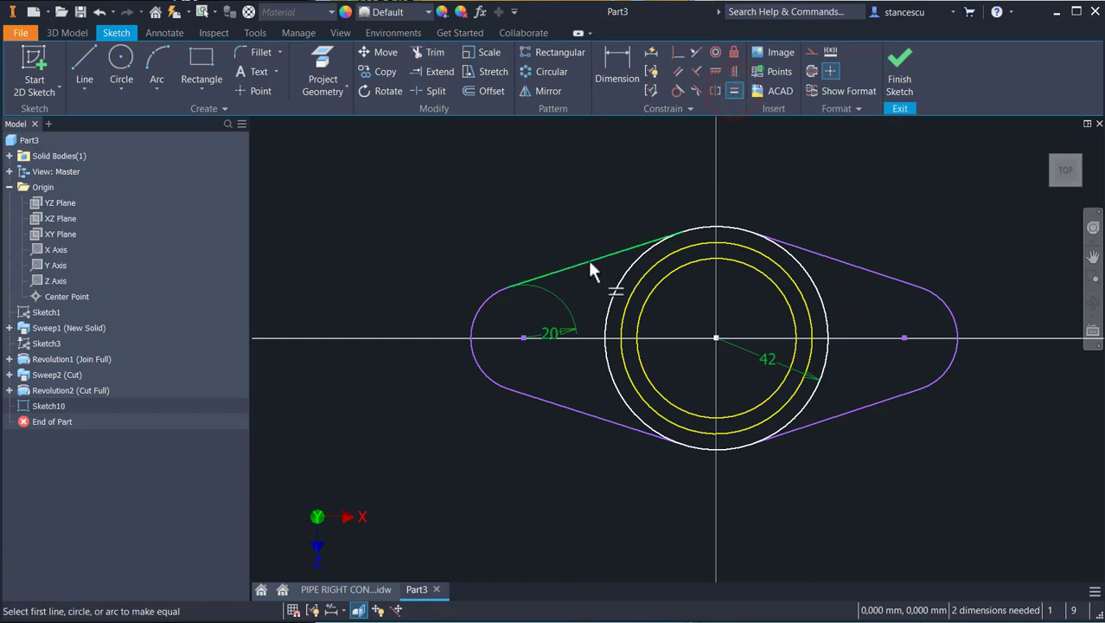
{"action": "left_click", "coordinate": [587, 257]}
{"action": "left_click", "coordinate": [865, 272]}
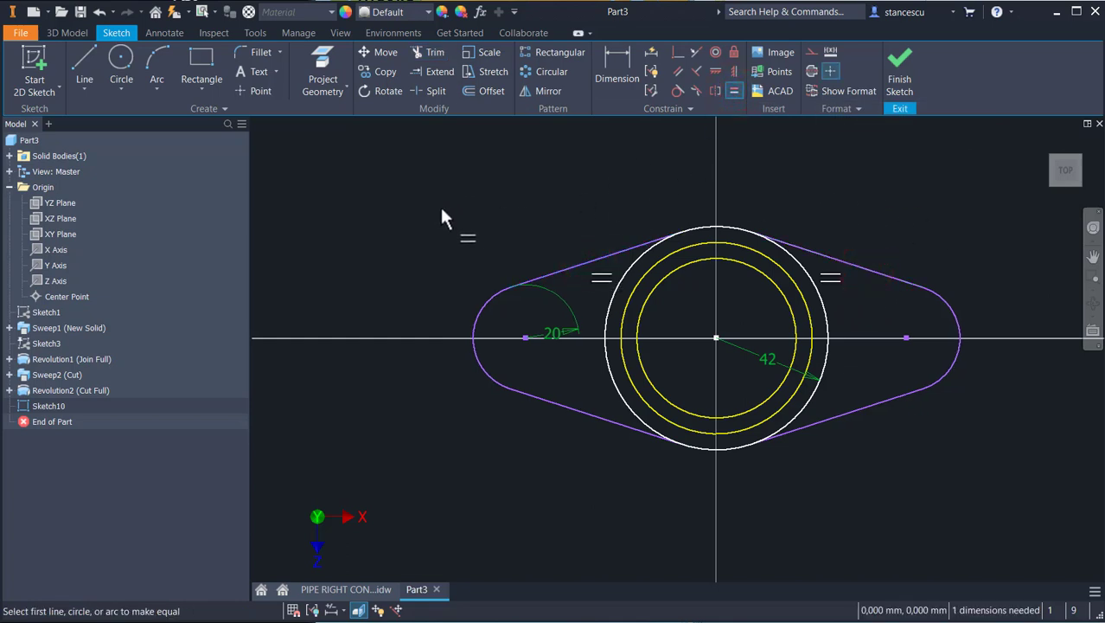
- Split the 42 mm radius circle where the tangent lines touch it
{"action": "left_click", "coordinate": [424, 91]}
{"action": "left_click", "coordinate": [637, 260]}
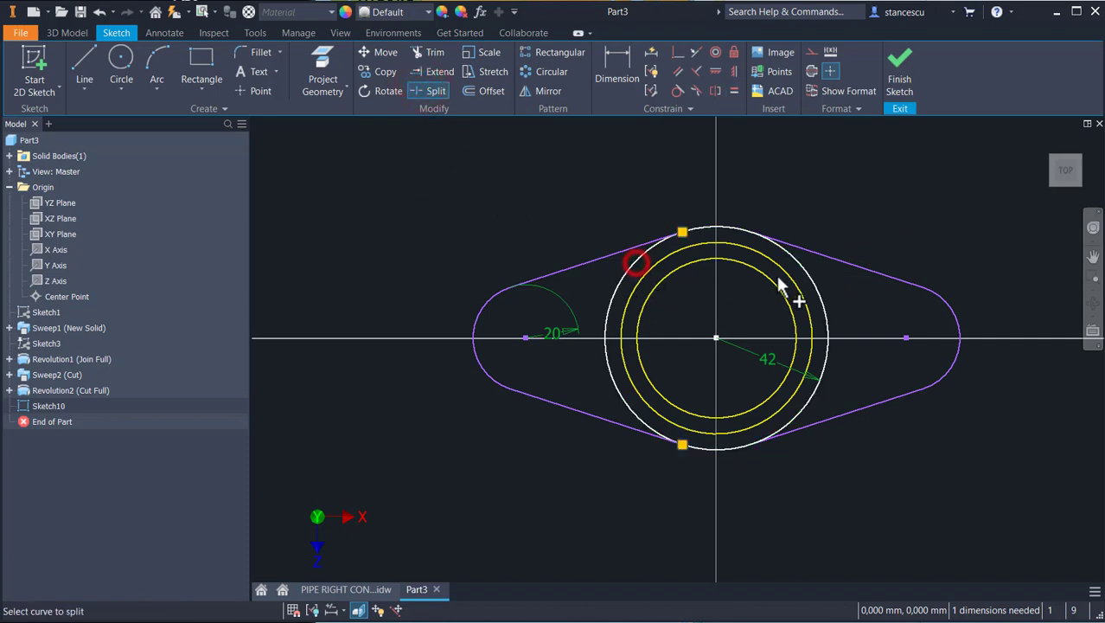
{"action": "left_click", "coordinate": [800, 262]}
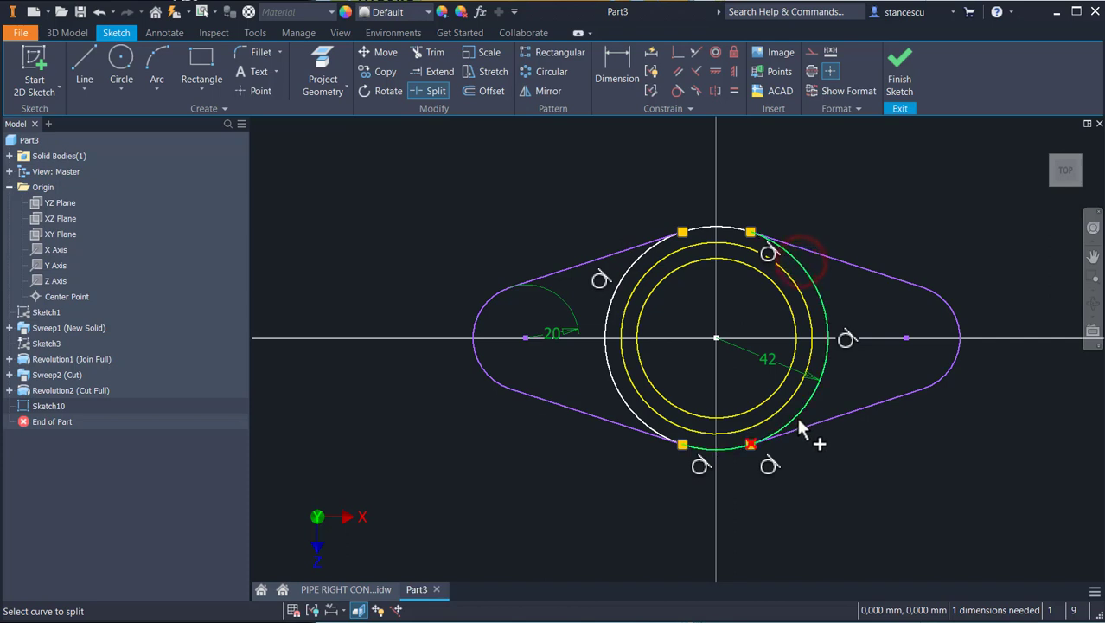
{"action": "left_click", "coordinate": [796, 416]}
{"action": "key", "text": "Escape"}
- Convert the two side arcs of the 42 mm radius circle inside the flange outline to construction geometry
{"action": "left_click_drag", "start_coordinate": [852, 284], "coordinate": [820, 301]}
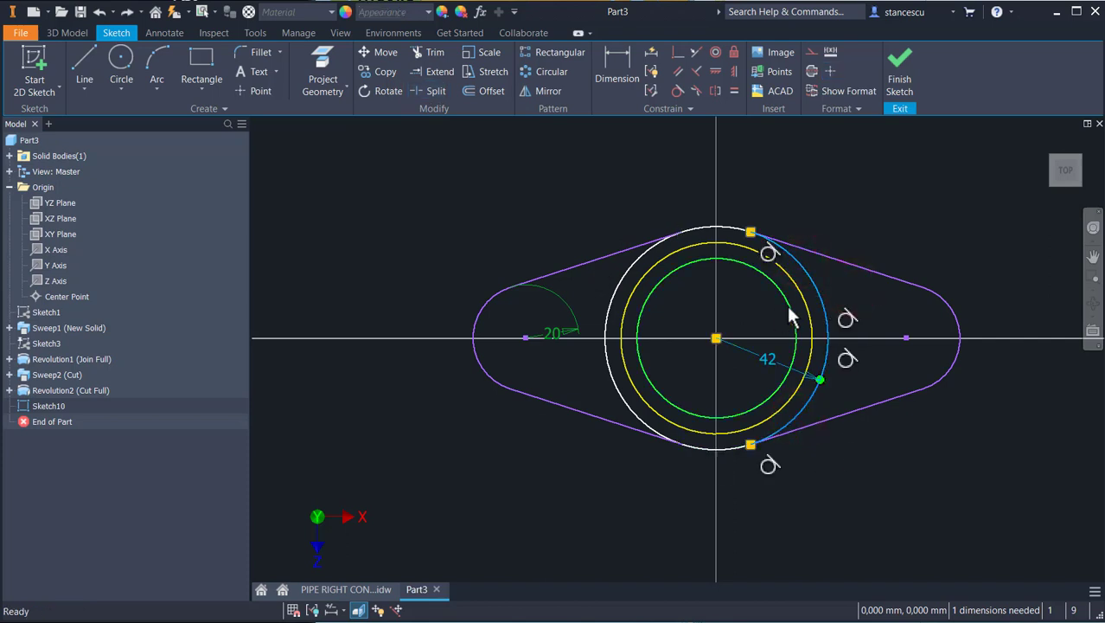
{"action": "left_click", "coordinate": [611, 288], "text": "ctrl"}
{"action": "left_click", "coordinate": [810, 50]}
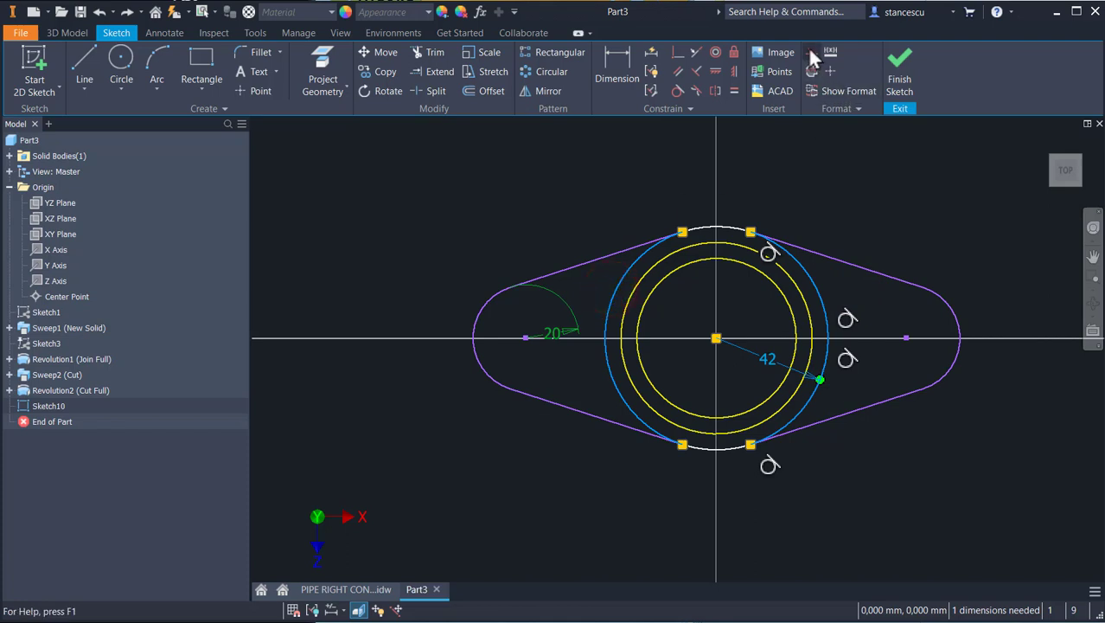
{"action": "left_click", "coordinate": [507, 197]}
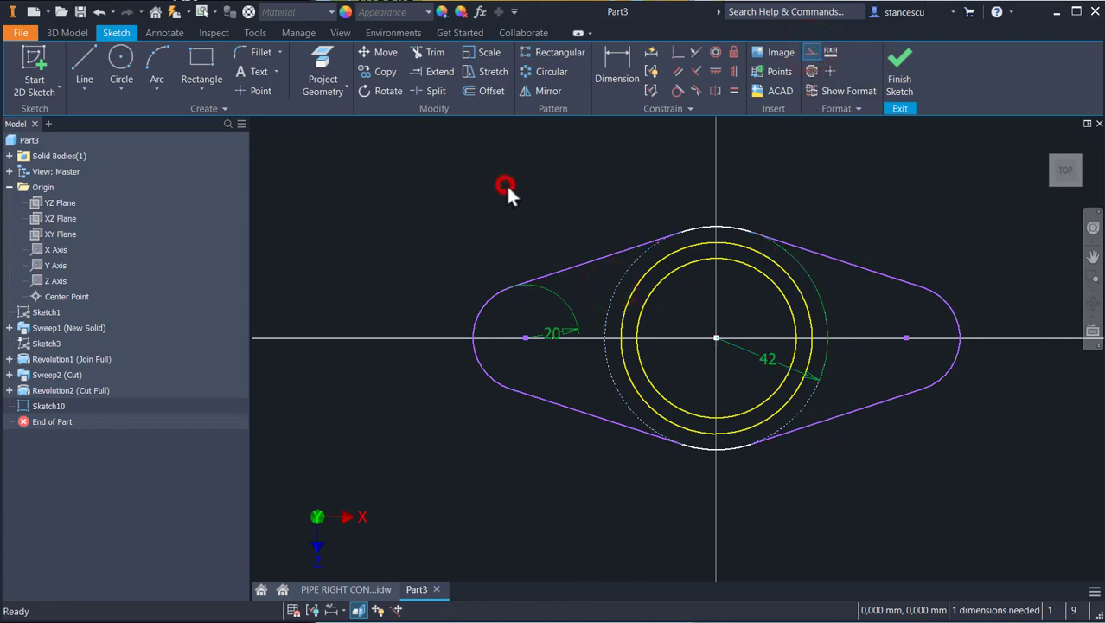
- Dimension the distance between the centres of the flange's two end arcs as 120 mm and finish the sketch
{"action": "left_click", "coordinate": [610, 86]}
{"action": "left_click", "coordinate": [479, 307]}
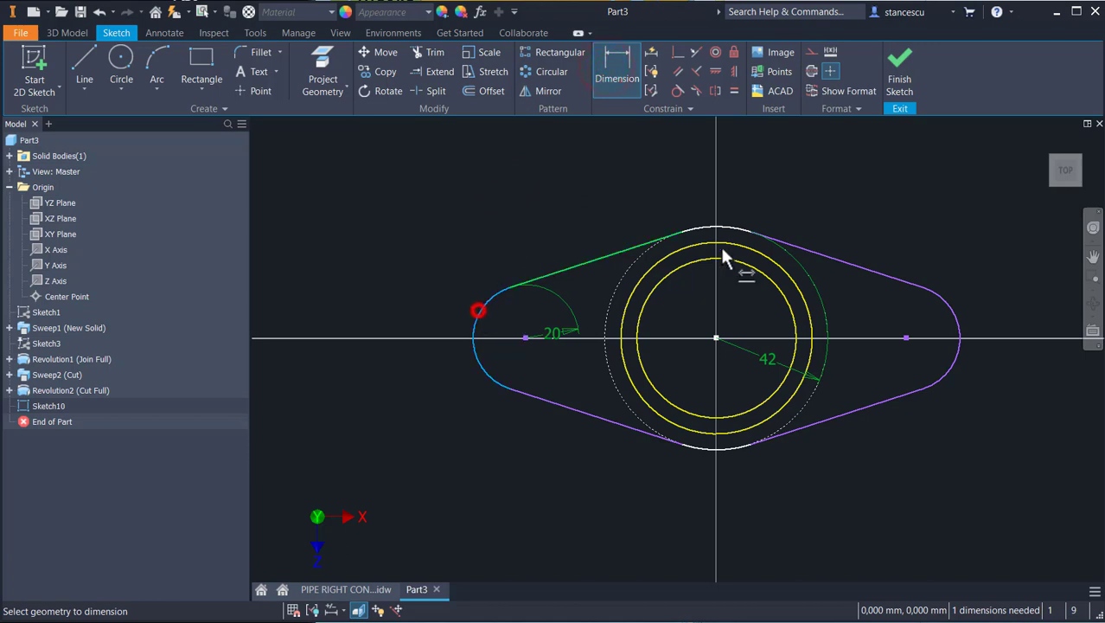
{"action": "left_click", "coordinate": [948, 298]}
{"action": "left_click", "coordinate": [768, 175]}
{"action": "type", "text": "1"}
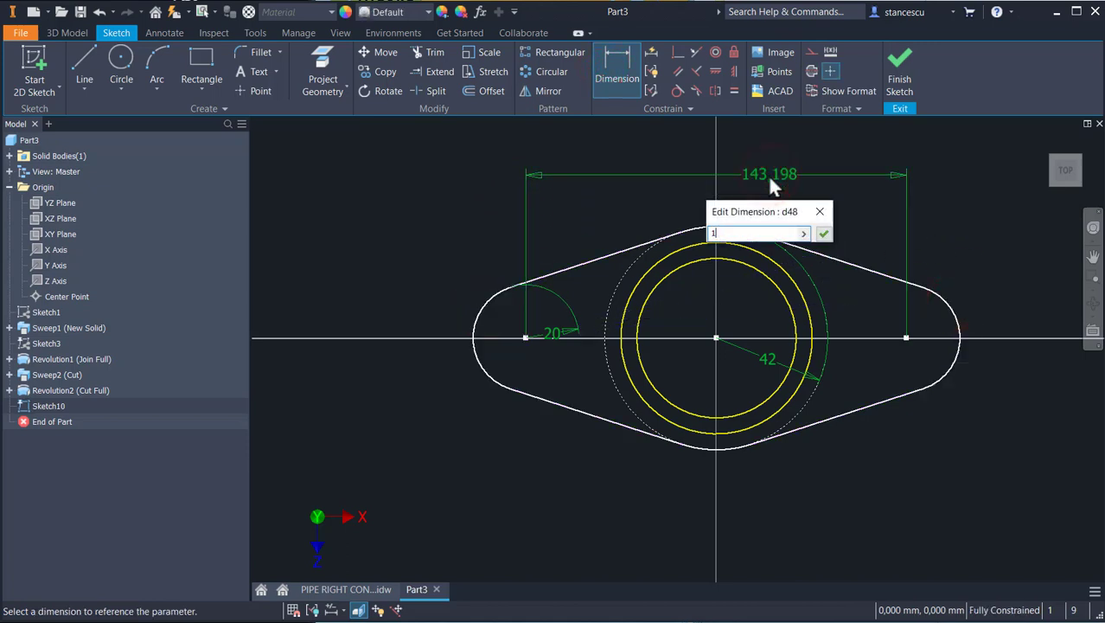
{"action": "type", "text": "20"}
{"action": "key", "text": "Return"}
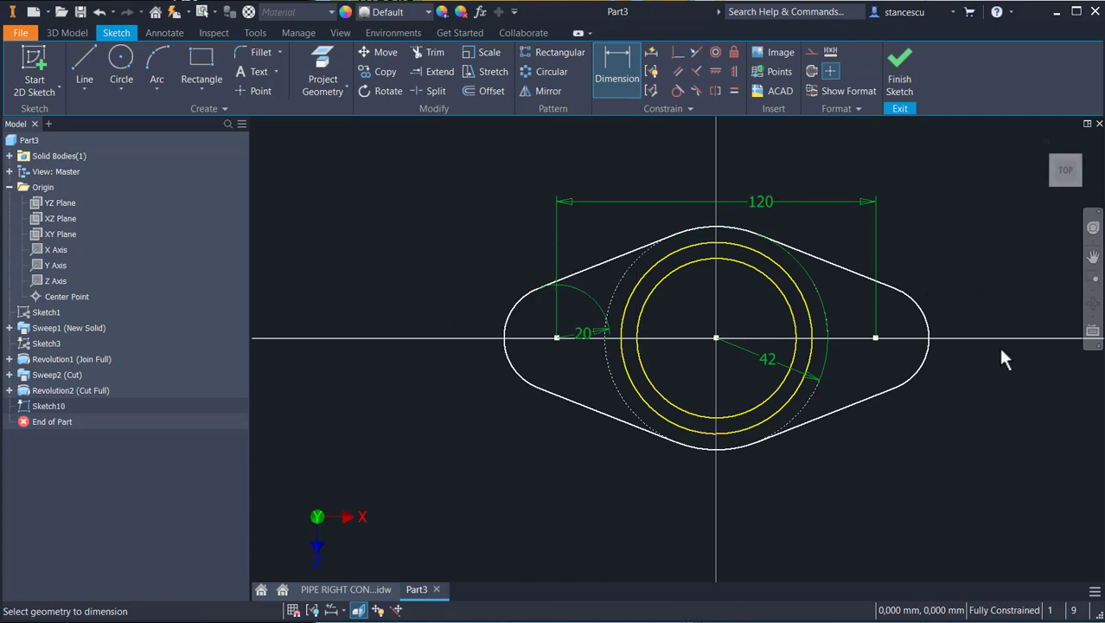
{"action": "left_click", "coordinate": [896, 80]}
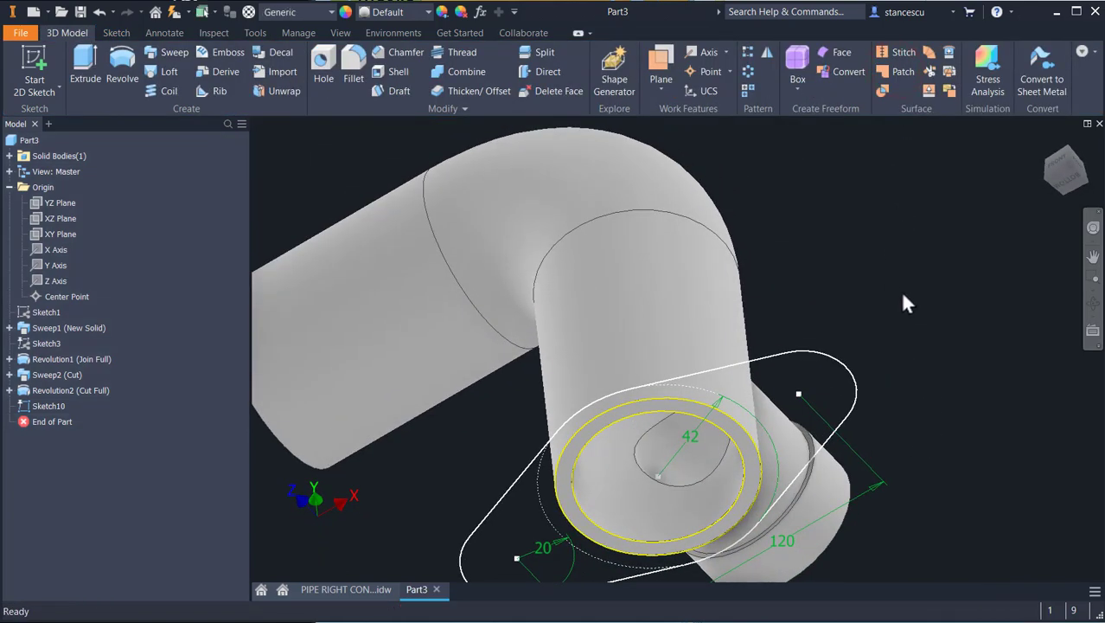
- Extrude the flange profile 10 mm upward along the vertical leg, joining it to the pipe body
{"action": "left_click", "coordinate": [84, 63]}
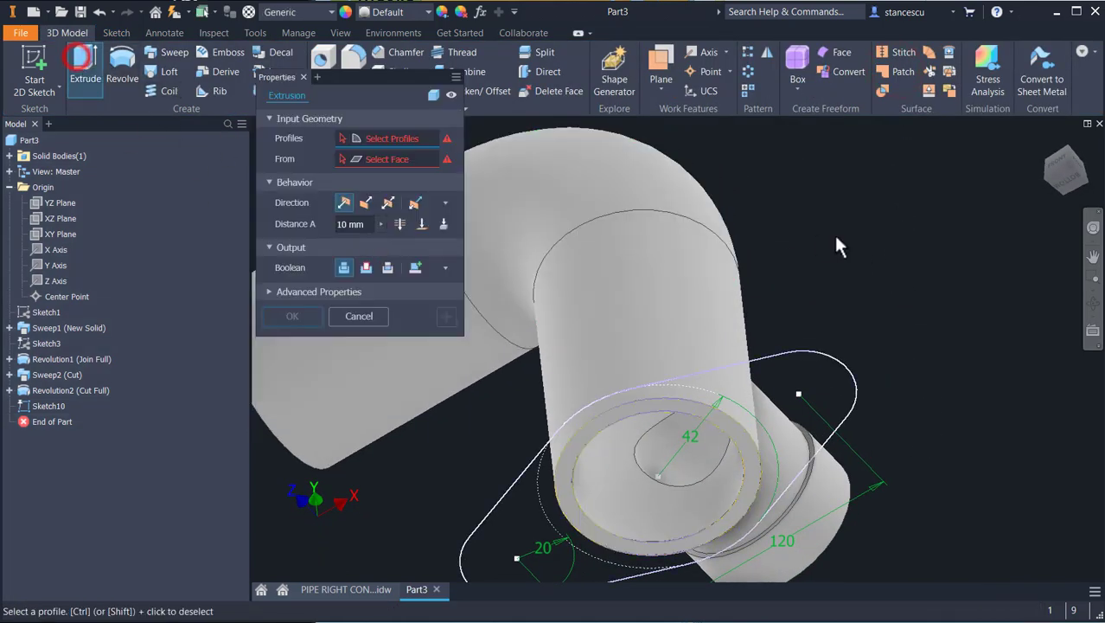
{"action": "left_click", "coordinate": [789, 370]}
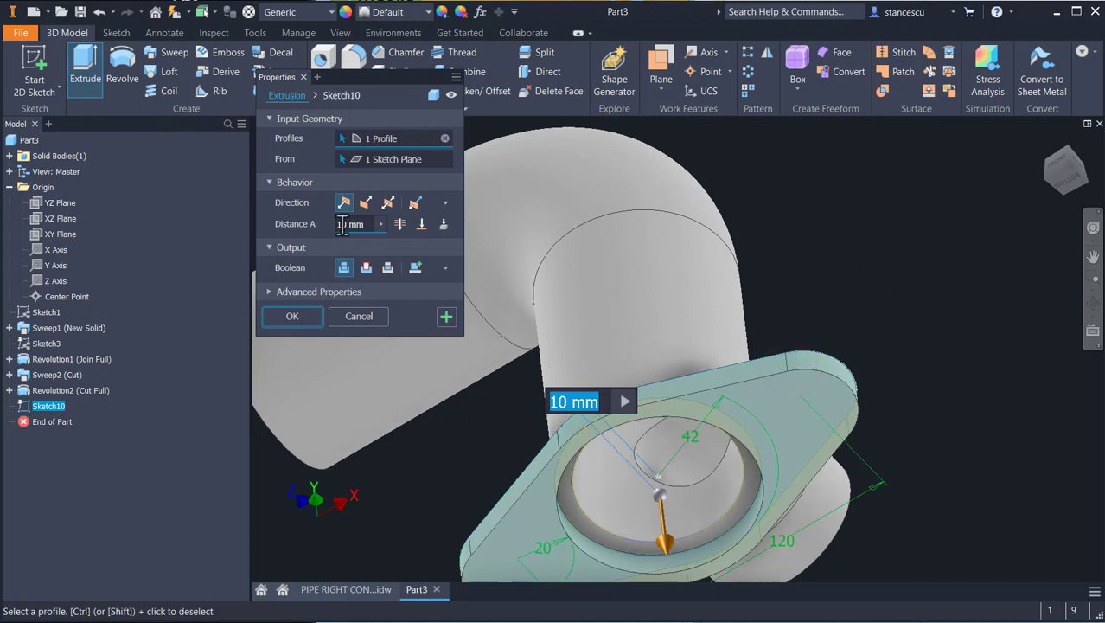
{"action": "left_click", "coordinate": [364, 202]}
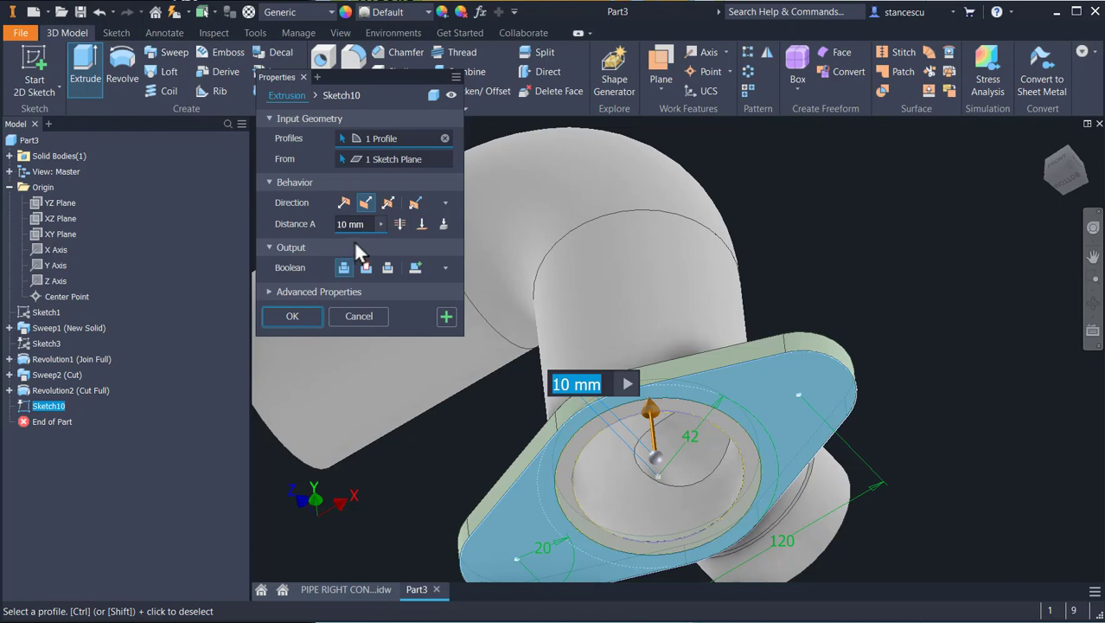
{"action": "left_click", "coordinate": [293, 315]}
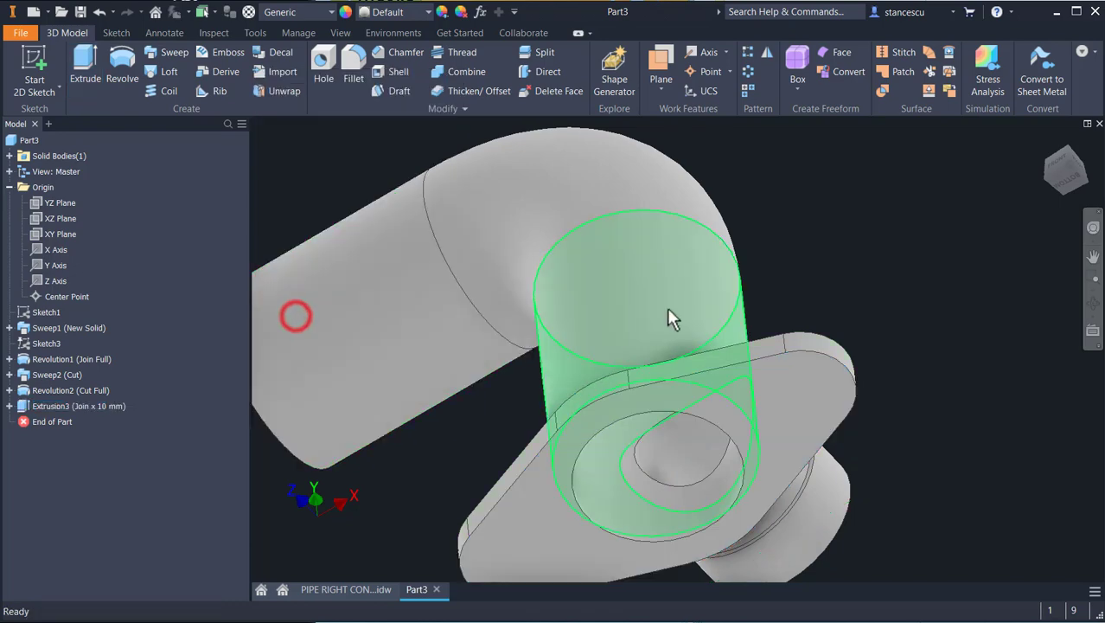
- Create a sketch on the flange's bottom face that picks up its arc centres, and finish it without drawing anything
{"action": "middle_click_drag", "start_coordinate": [909, 292], "coordinate": [930, 364], "text": "shift"}
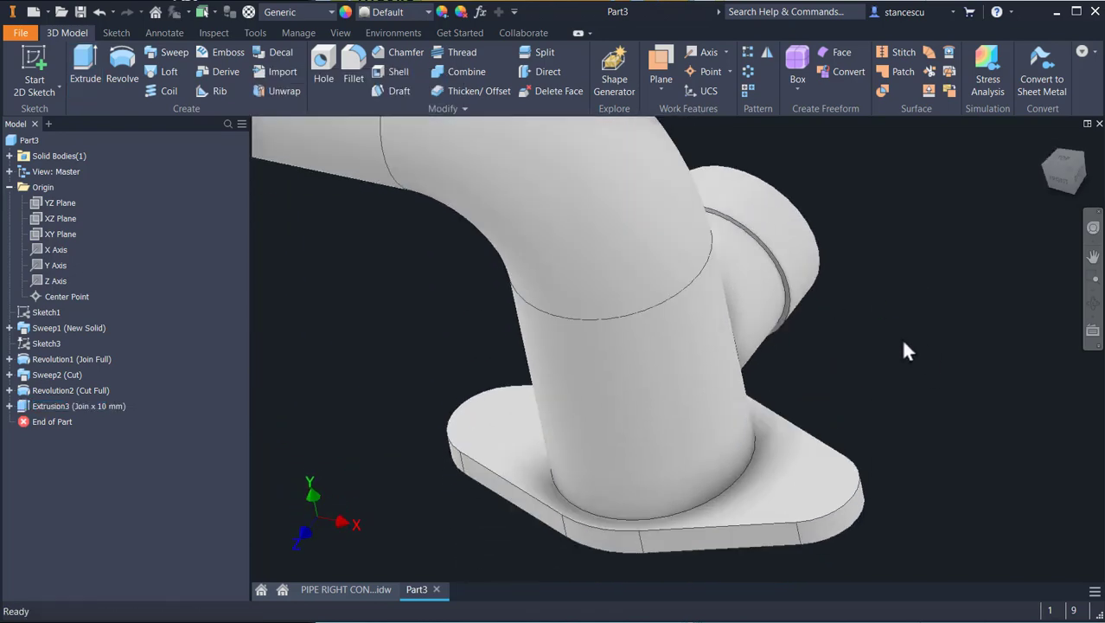
{"action": "key", "text": "F6"}
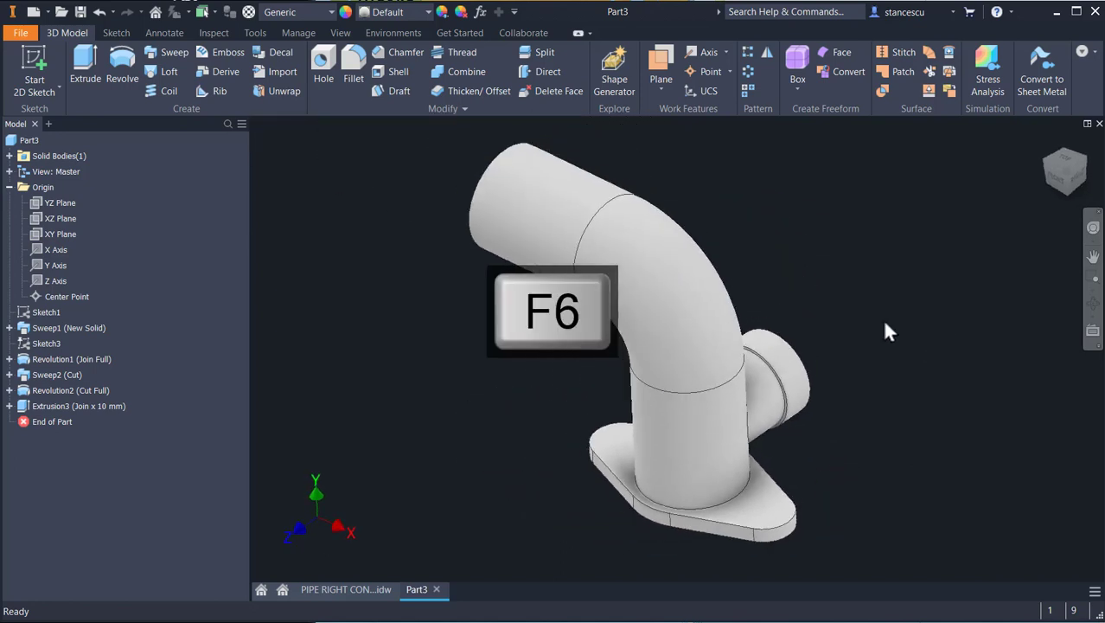
{"action": "middle_click_drag", "start_coordinate": [800, 296], "coordinate": [817, 250], "text": "shift"}
{"action": "left_click", "coordinate": [751, 489]}
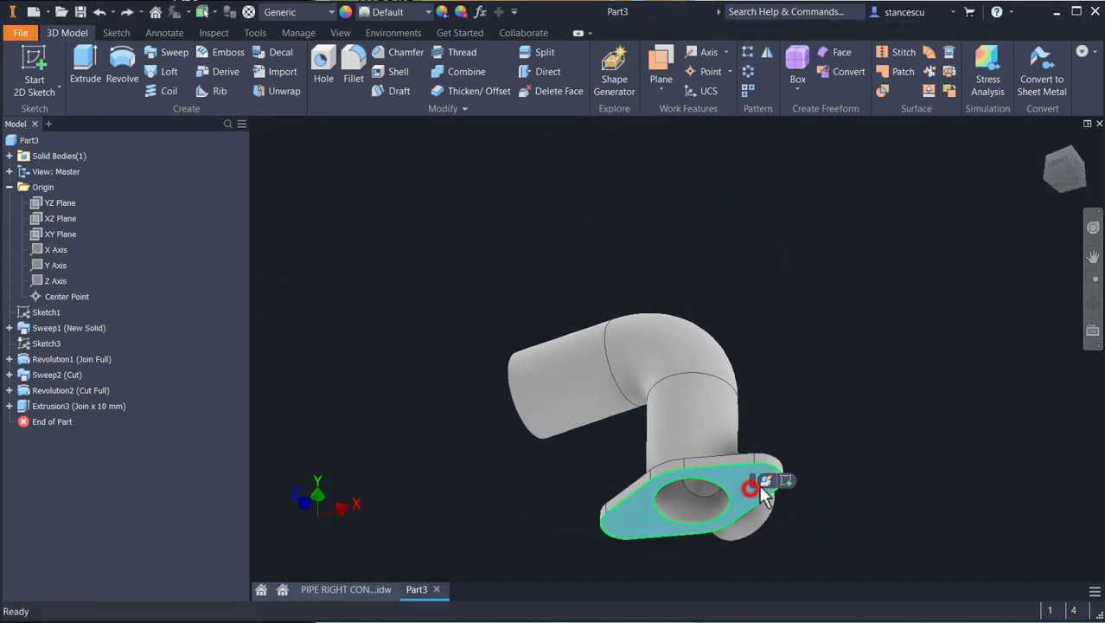
{"action": "left_click", "coordinate": [787, 475]}
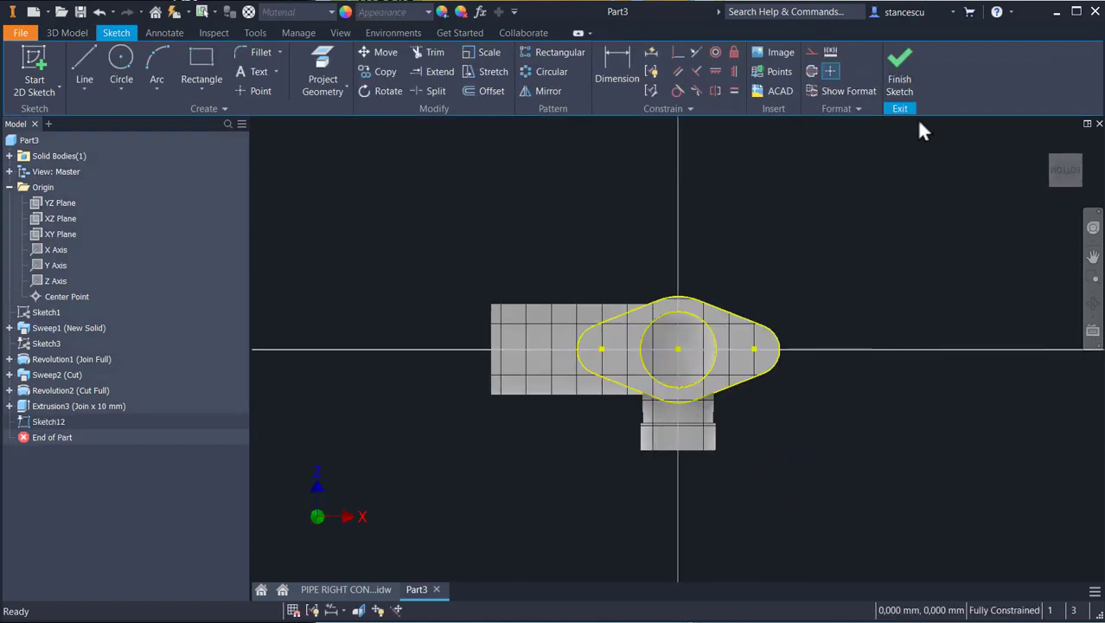
{"action": "left_click", "coordinate": [900, 73]}
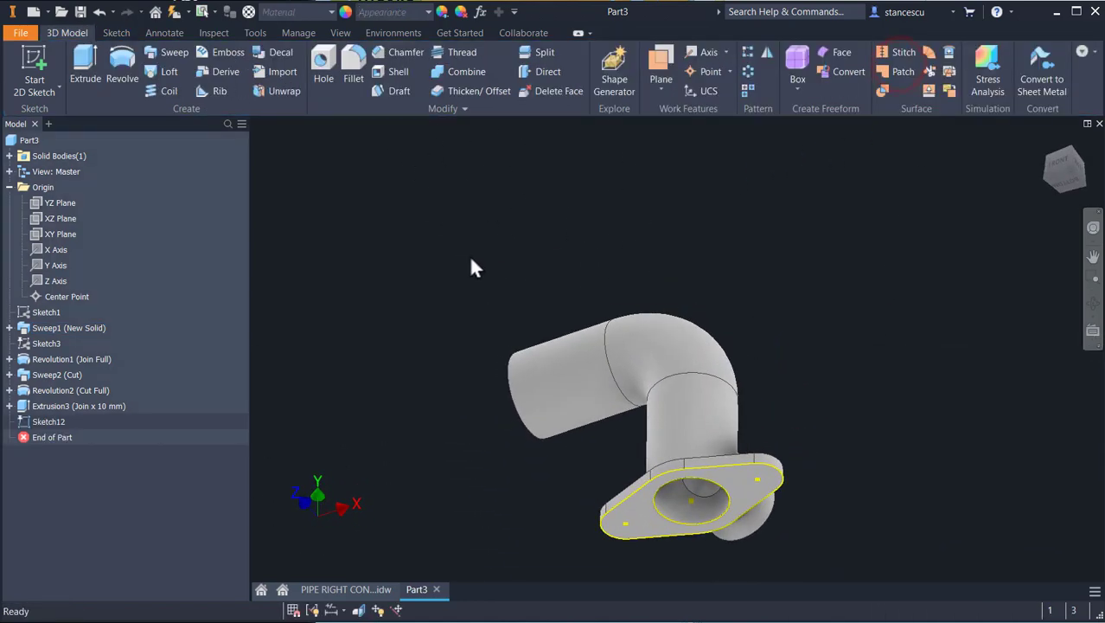
- Start a Hole feature for the flange's bolt holes
{"action": "left_click", "coordinate": [328, 65]}
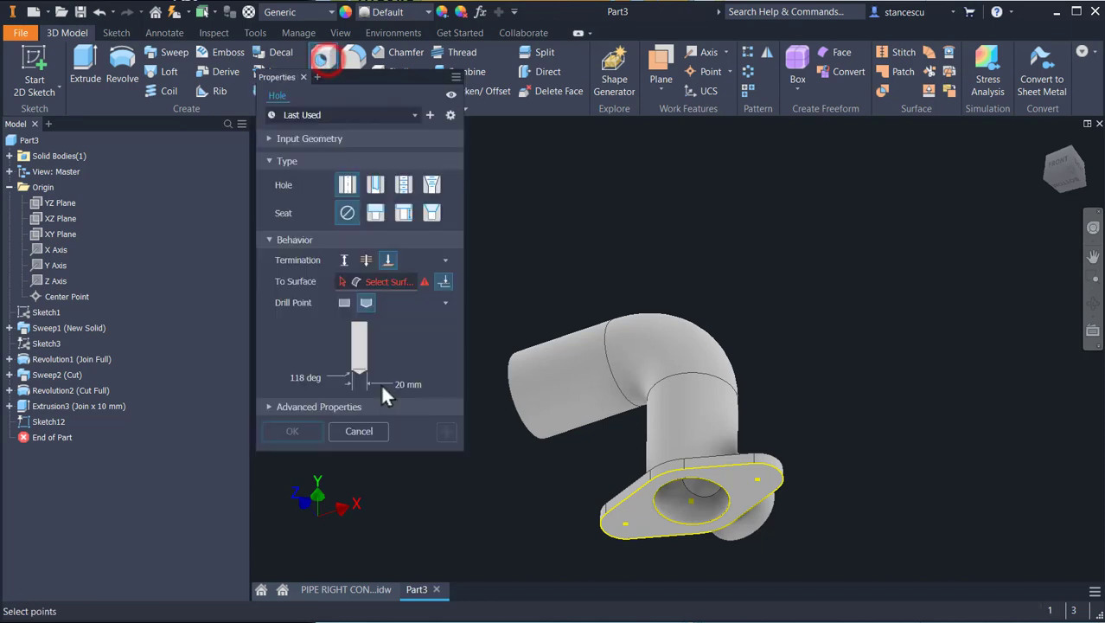
- Cut 20 mm holes at the two outer sketch points of the lower flange, terminating at the flange's opposite face
{"action": "left_click", "coordinate": [625, 525]}
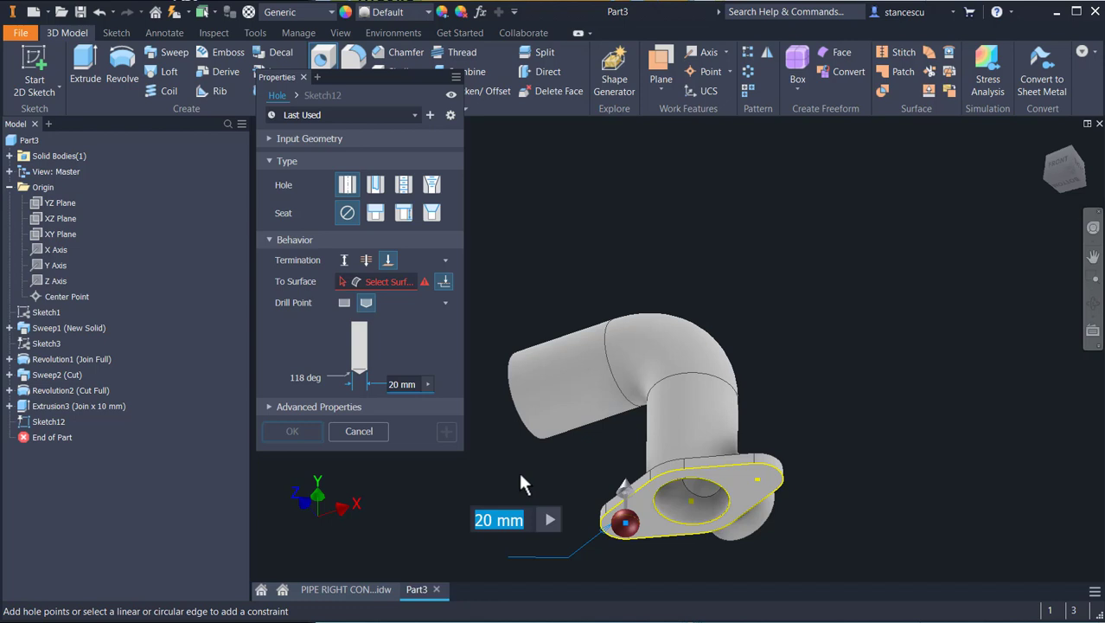
{"action": "left_click", "coordinate": [366, 260]}
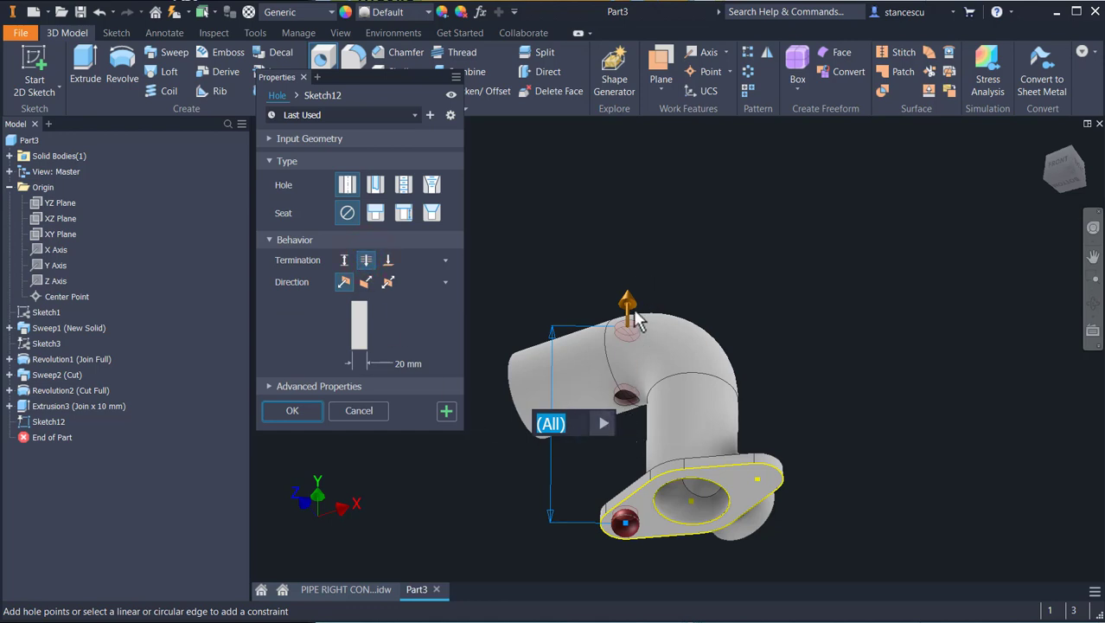
{"action": "left_click", "coordinate": [387, 259]}
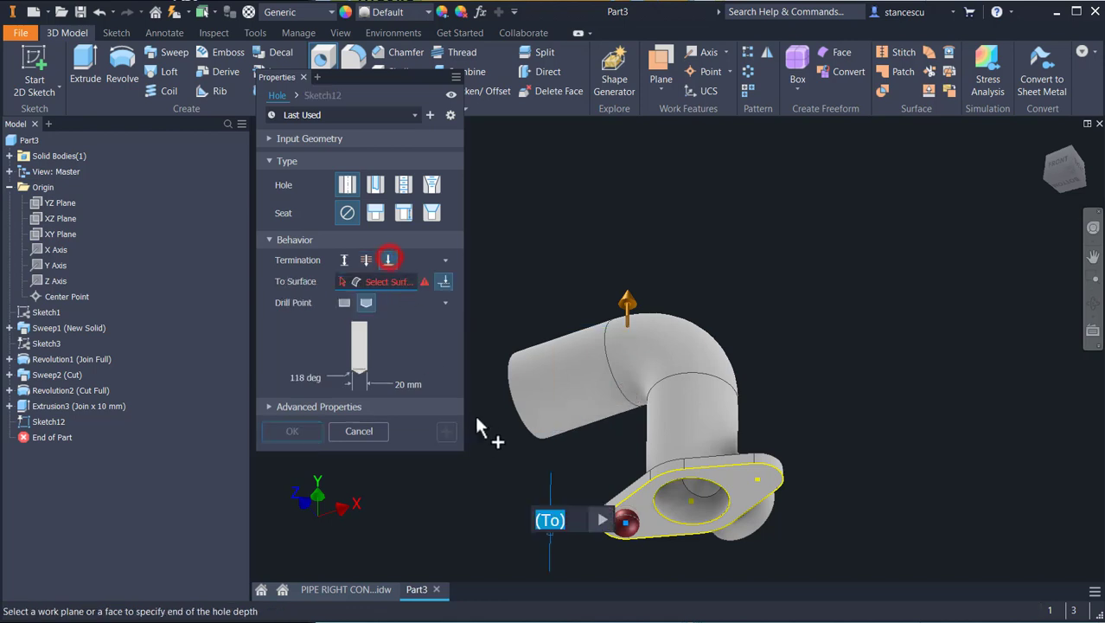
{"action": "middle_click_drag", "start_coordinate": [562, 431], "coordinate": [643, 519], "text": "shift"}
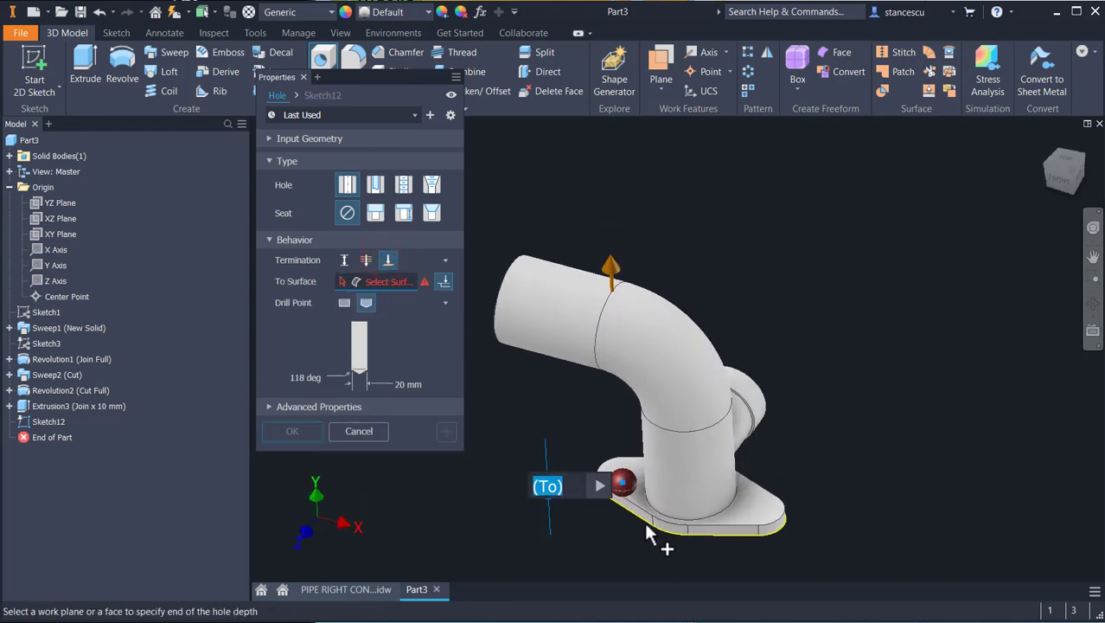
{"action": "left_click", "coordinate": [630, 471]}
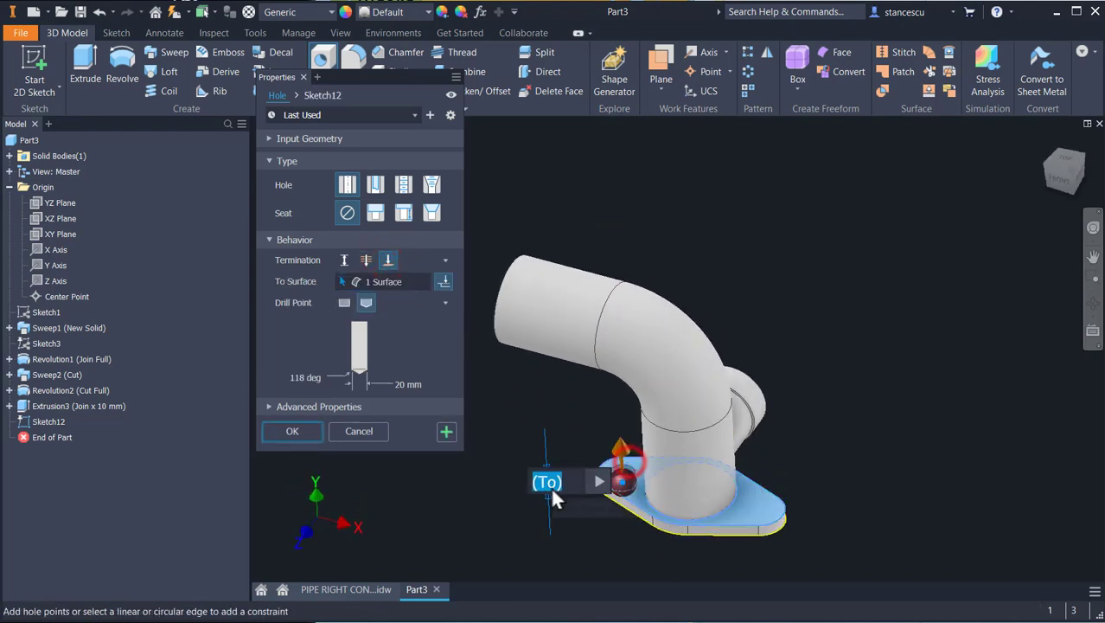
{"action": "middle_click_drag", "start_coordinate": [452, 488], "coordinate": [493, 425], "text": "shift"}
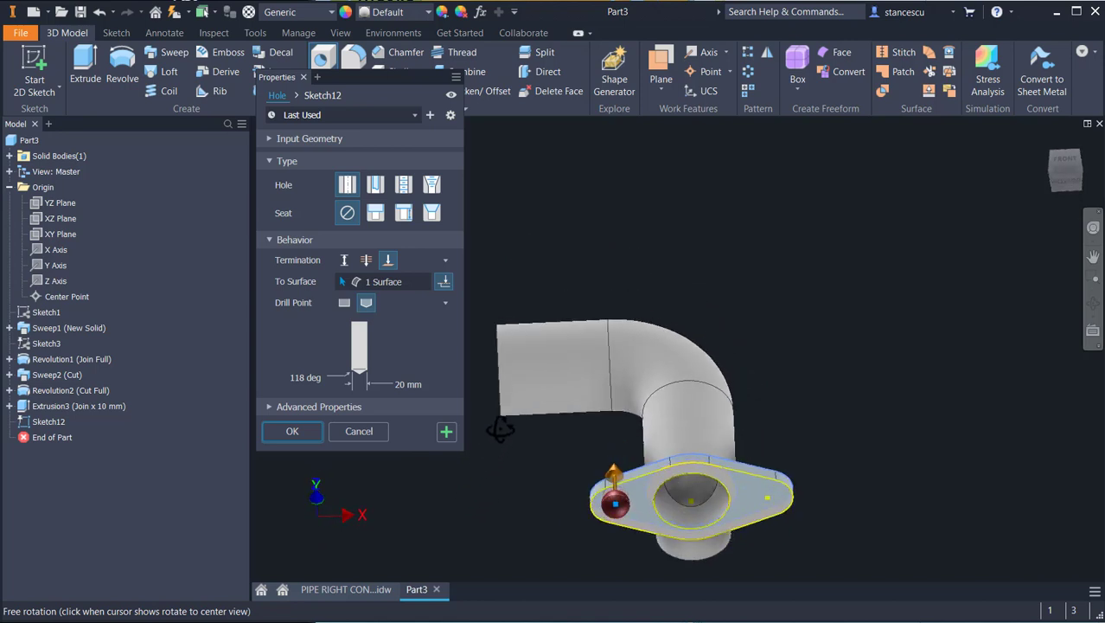
{"action": "left_click", "coordinate": [767, 498]}
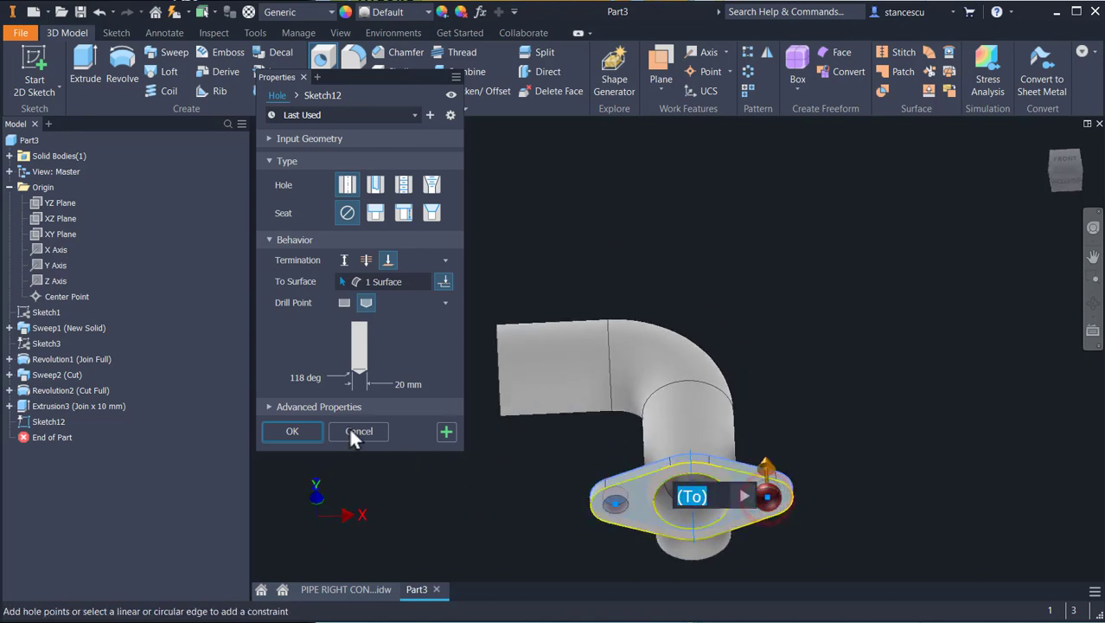
{"action": "left_click", "coordinate": [294, 431]}
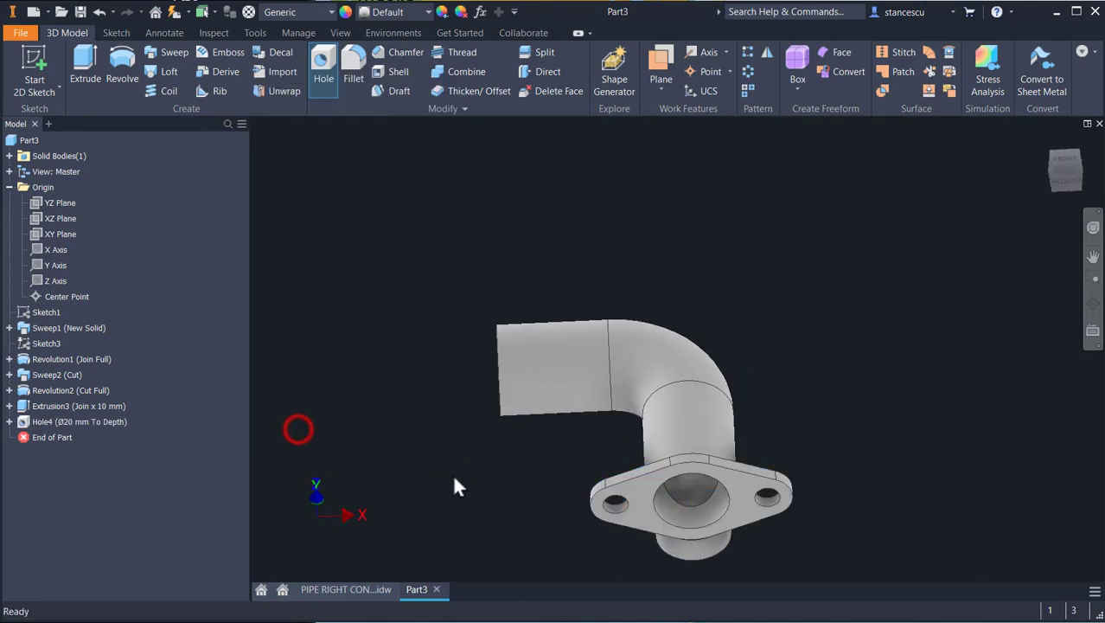
{"action": "key", "text": "F6"}
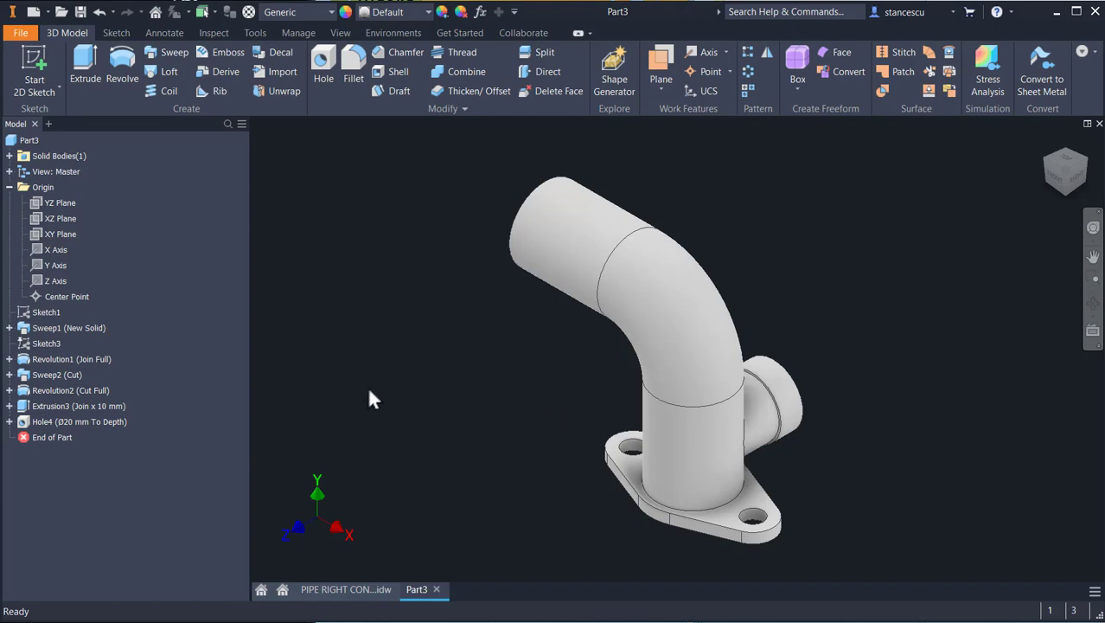
- Copy the lower flange's 10 mm extrusion together with its 20 mm hole feature
{"action": "left_click", "coordinate": [46, 403]}
{"action": "left_click", "coordinate": [45, 420], "text": "shift"}
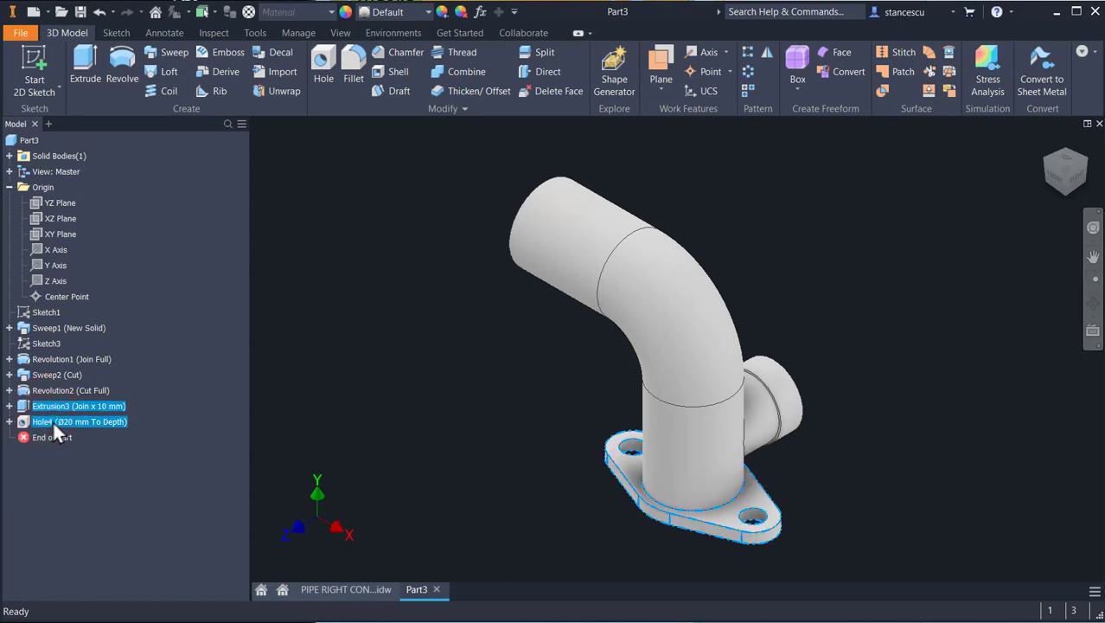
{"action": "right_click", "coordinate": [53, 419]}
{"action": "left_click", "coordinate": [85, 444]}
- Start pasting the copied flange features onto the ring-shaped face at the pipe's other open end
{"action": "middle_click_drag", "start_coordinate": [438, 369], "coordinate": [654, 388], "text": "shift"}
{"action": "scroll", "coordinate": [683, 345], "scroll_direction": "up", "scroll_amount": 3}
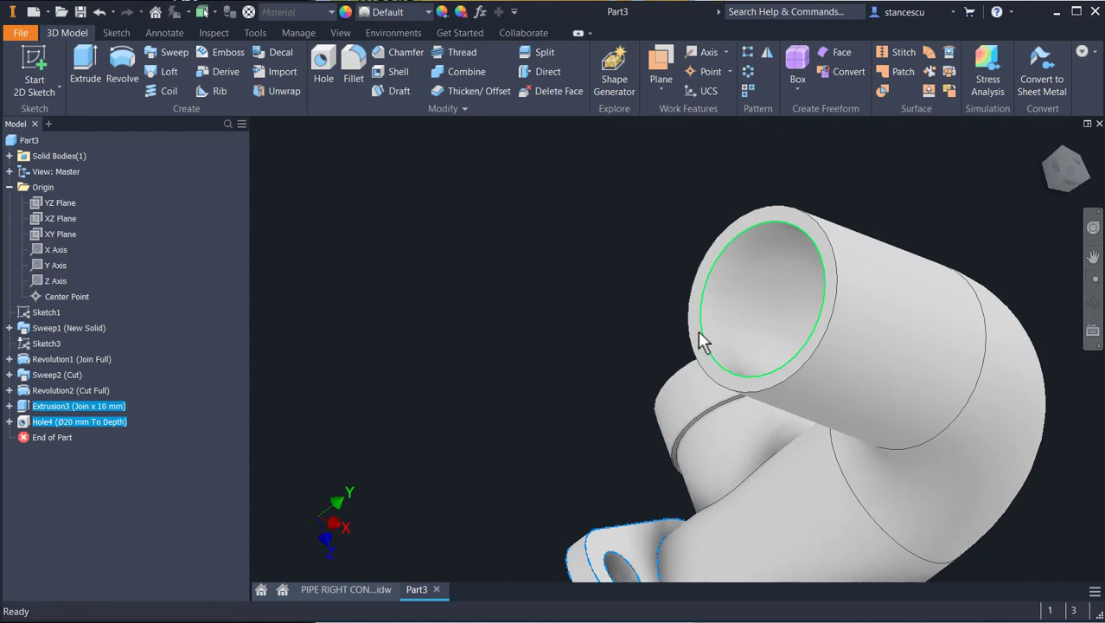
{"action": "scroll", "coordinate": [691, 354], "scroll_direction": "up", "scroll_amount": 2}
{"action": "left_click", "coordinate": [705, 330]}
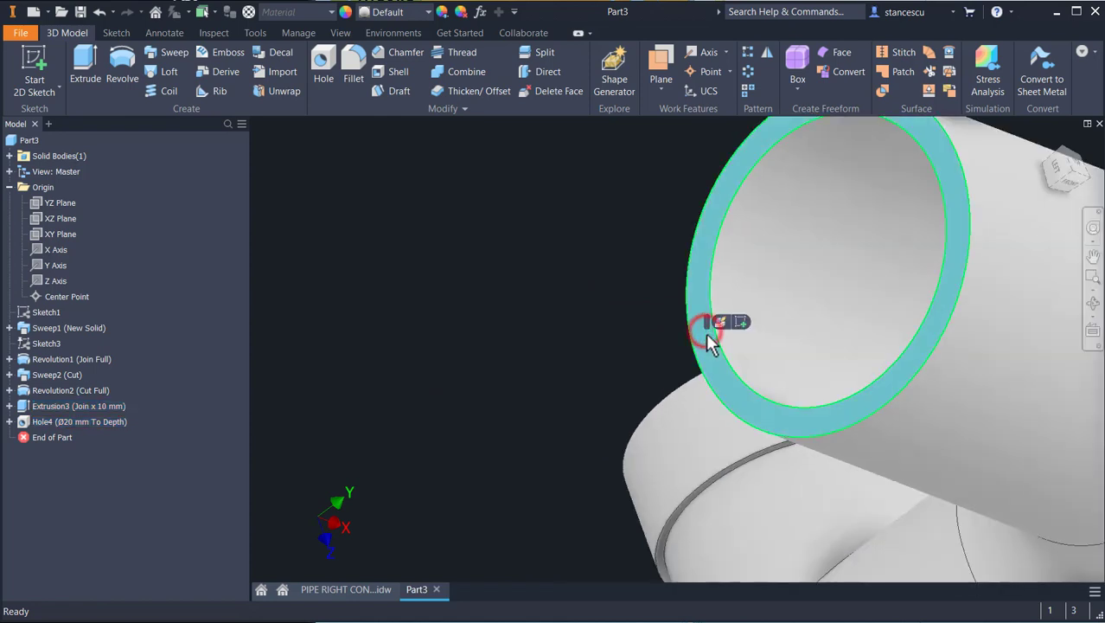
{"action": "right_click", "coordinate": [708, 346]}
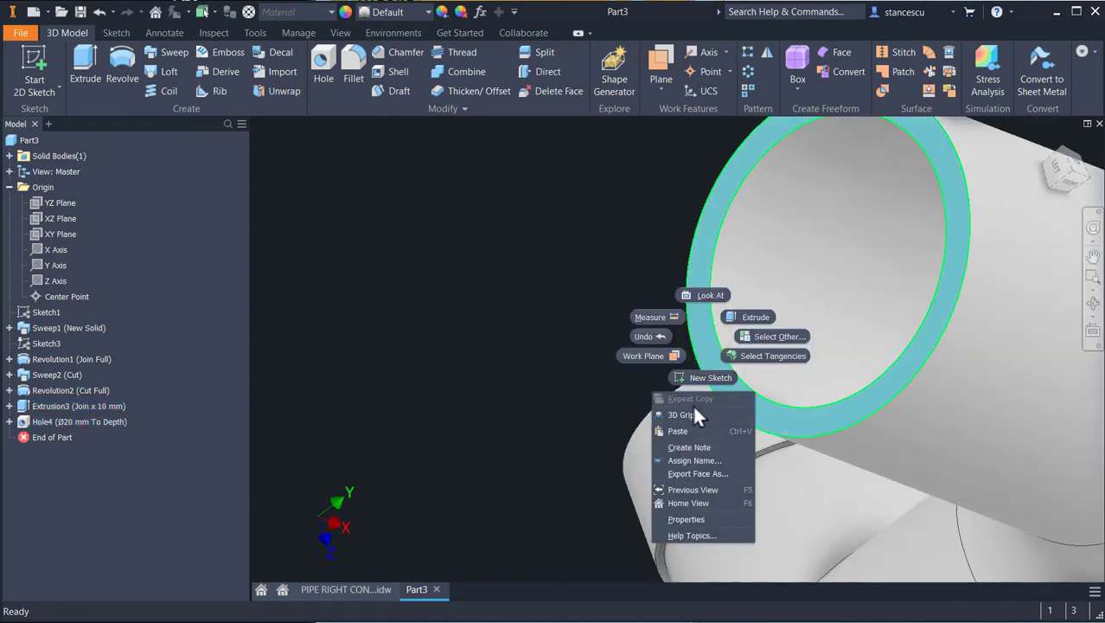
{"action": "left_click", "coordinate": [679, 429]}
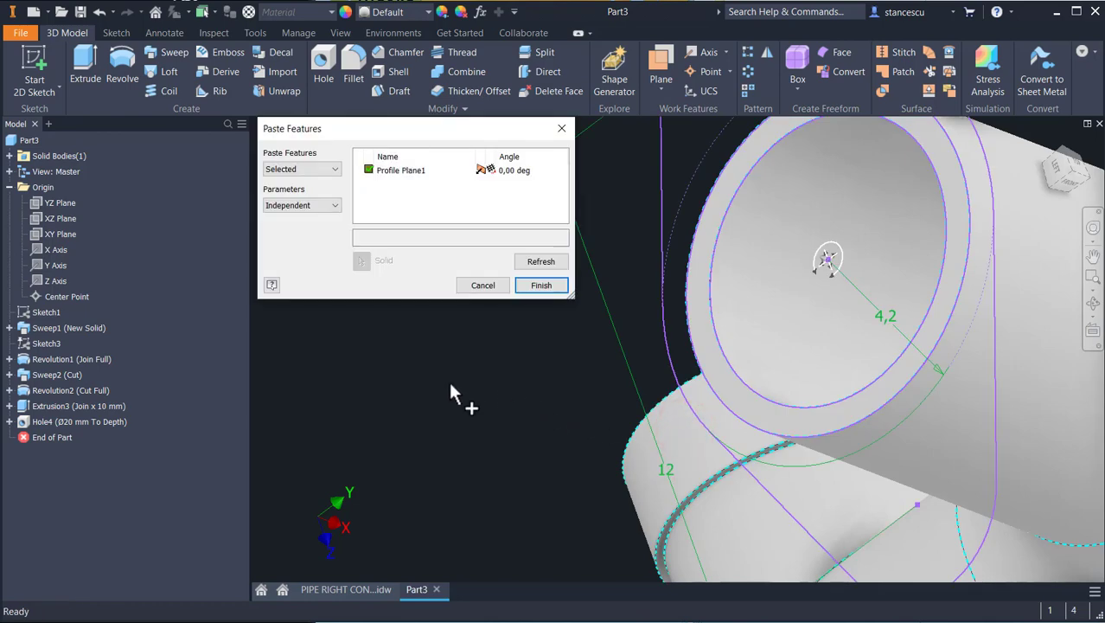
- Set the pasted profile's angle to 90 degrees, place it on the pipe's end face, and finish the paste
{"action": "scroll", "coordinate": [508, 398], "scroll_direction": "down", "scroll_amount": 2}
{"action": "middle_click_drag", "start_coordinate": [849, 466], "coordinate": [1062, 381]}
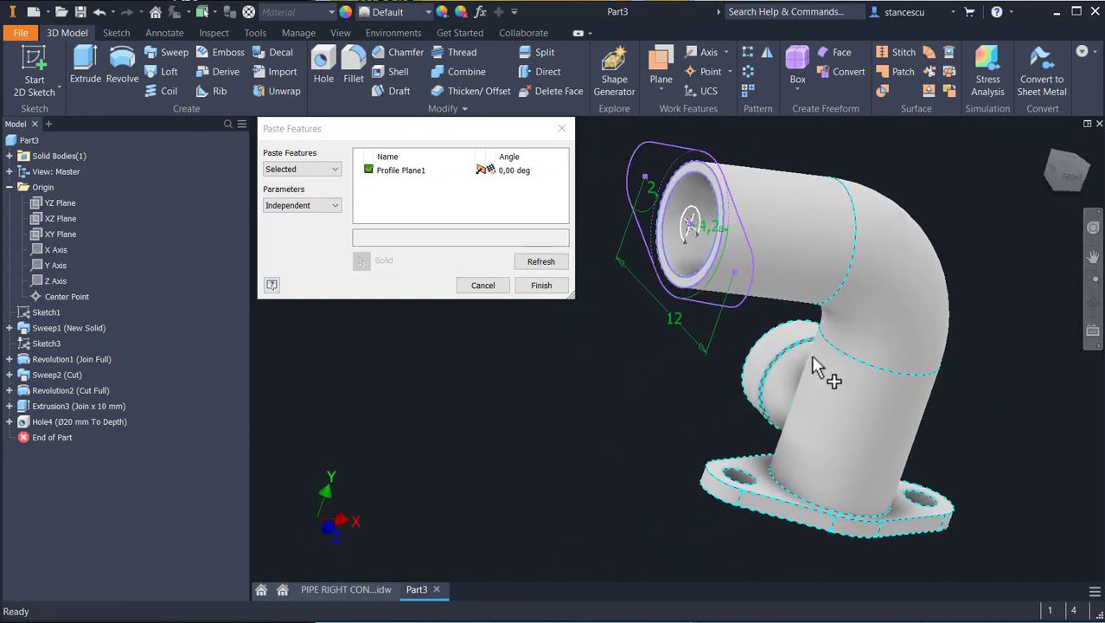
{"action": "left_click", "coordinate": [514, 169]}
{"action": "type", "text": "90"}
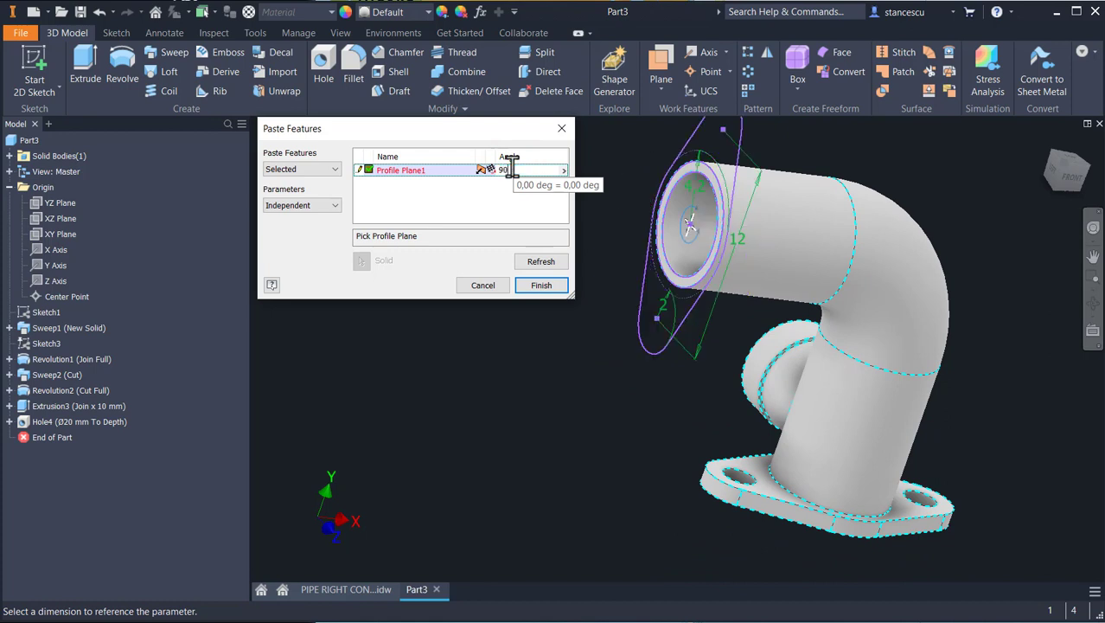
{"action": "left_click", "coordinate": [358, 173]}
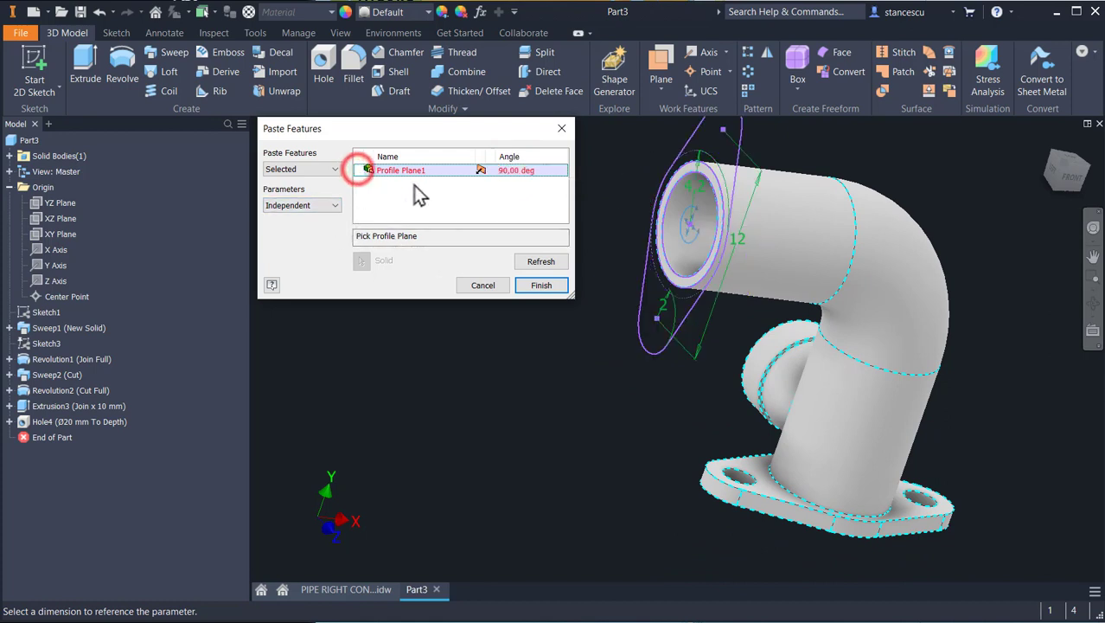
{"action": "left_click", "coordinate": [700, 176]}
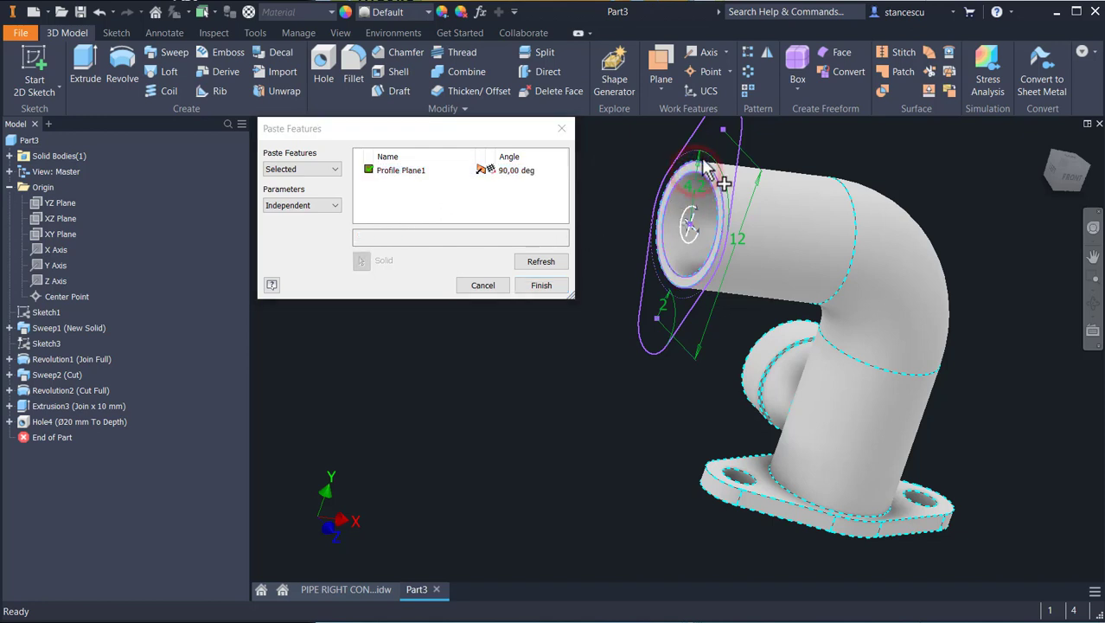
{"action": "scroll", "coordinate": [683, 245], "scroll_direction": "up", "scroll_amount": 3}
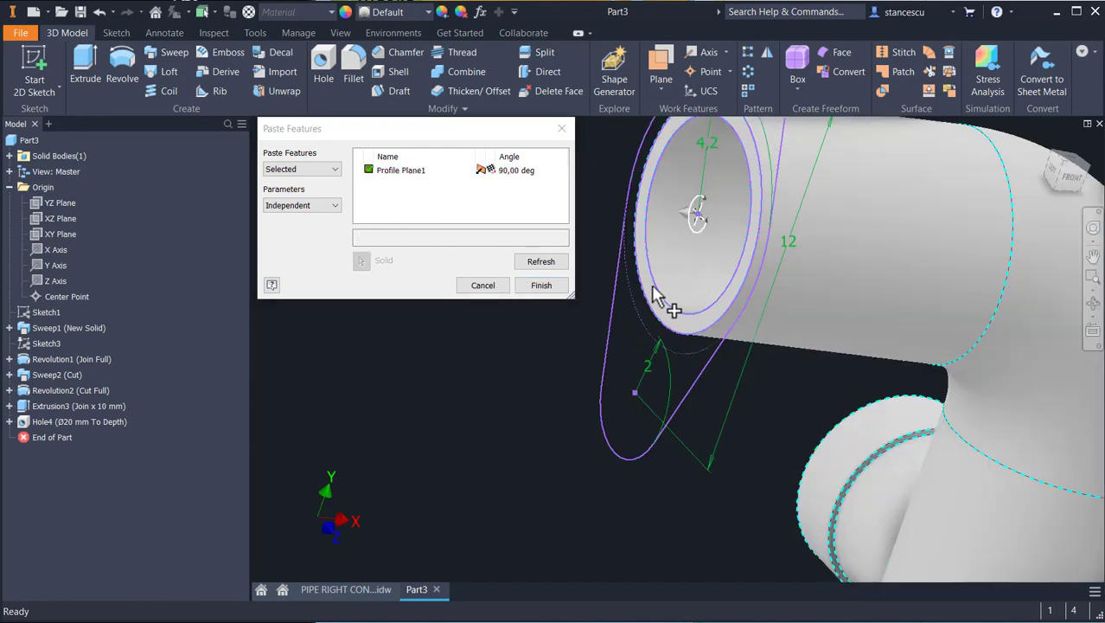
{"action": "left_click", "coordinate": [533, 286]}
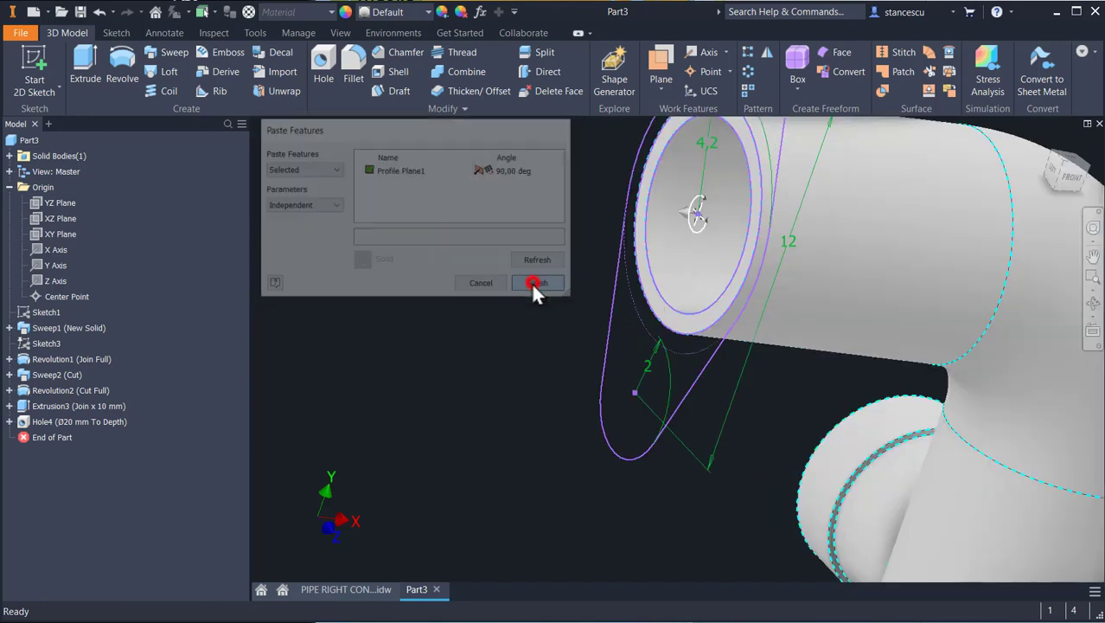
{"action": "middle_click_drag", "start_coordinate": [524, 366], "coordinate": [480, 362], "text": "shift"}
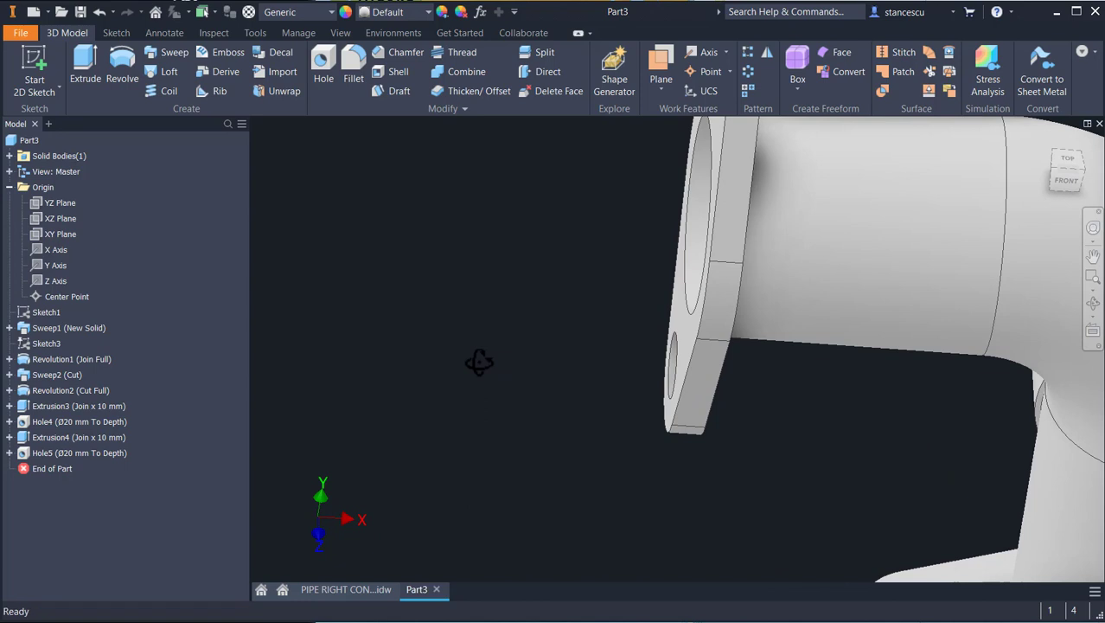
{"action": "key", "text": "F6"}
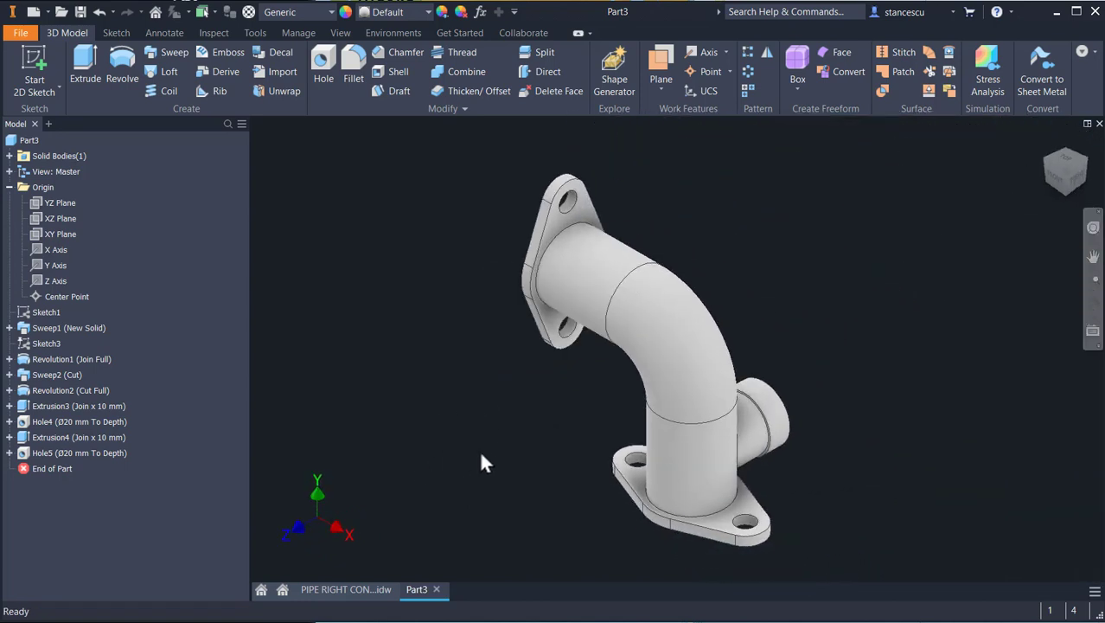
{"action": "middle_click_drag", "start_coordinate": [635, 571], "coordinate": [664, 356], "text": "shift"}
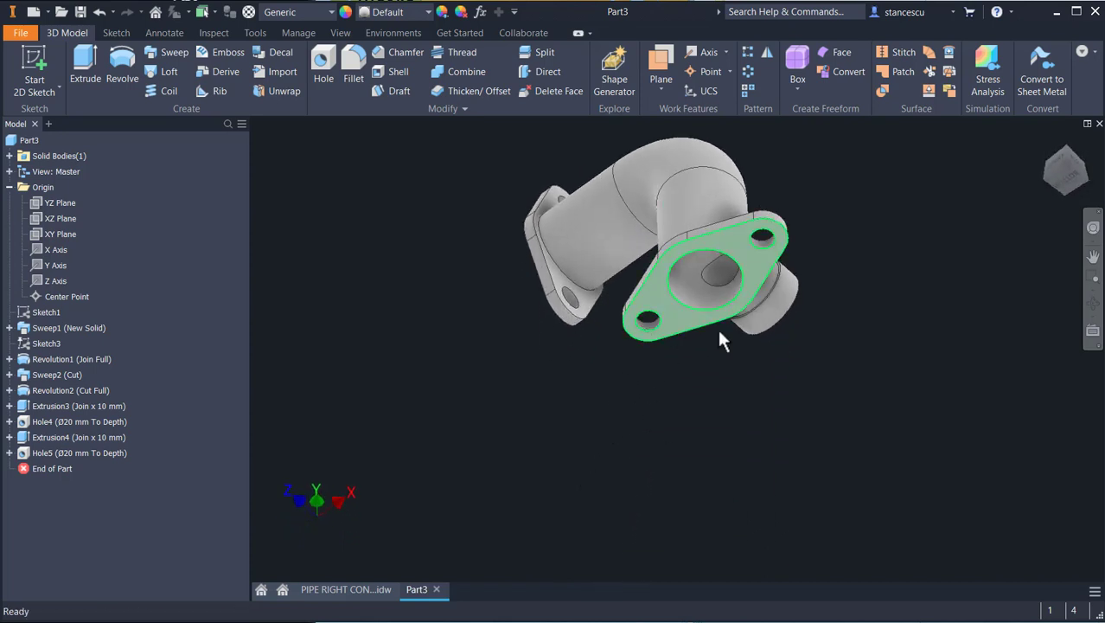
{"action": "middle_click_drag", "start_coordinate": [649, 385], "coordinate": [662, 443], "text": "shift"}
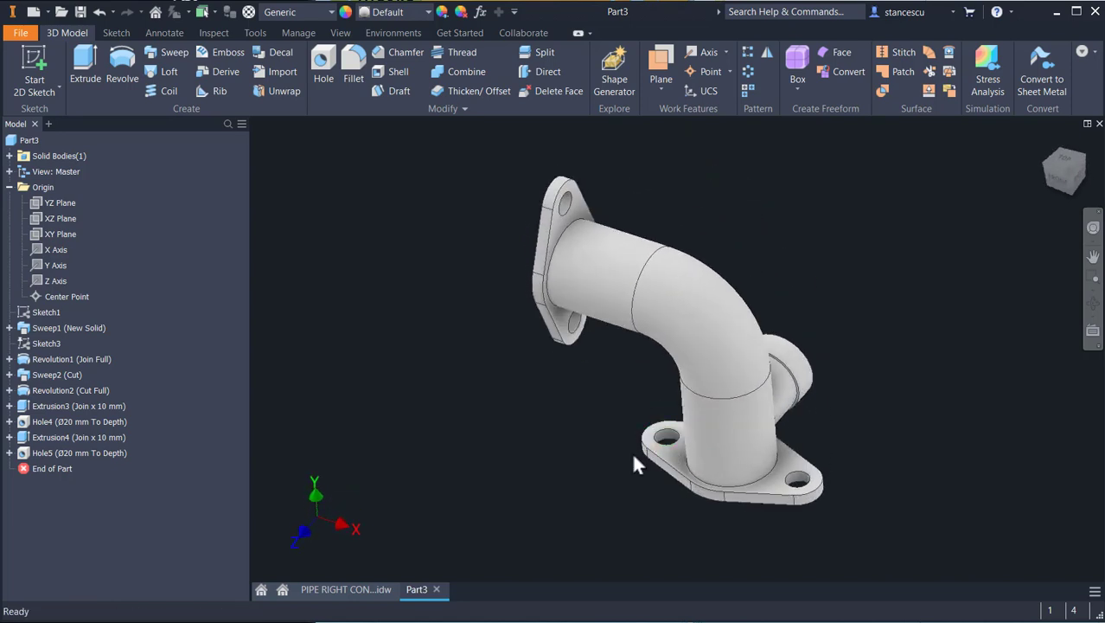
{"action": "middle_click_drag", "start_coordinate": [584, 465], "coordinate": [584, 439], "text": "shift"}
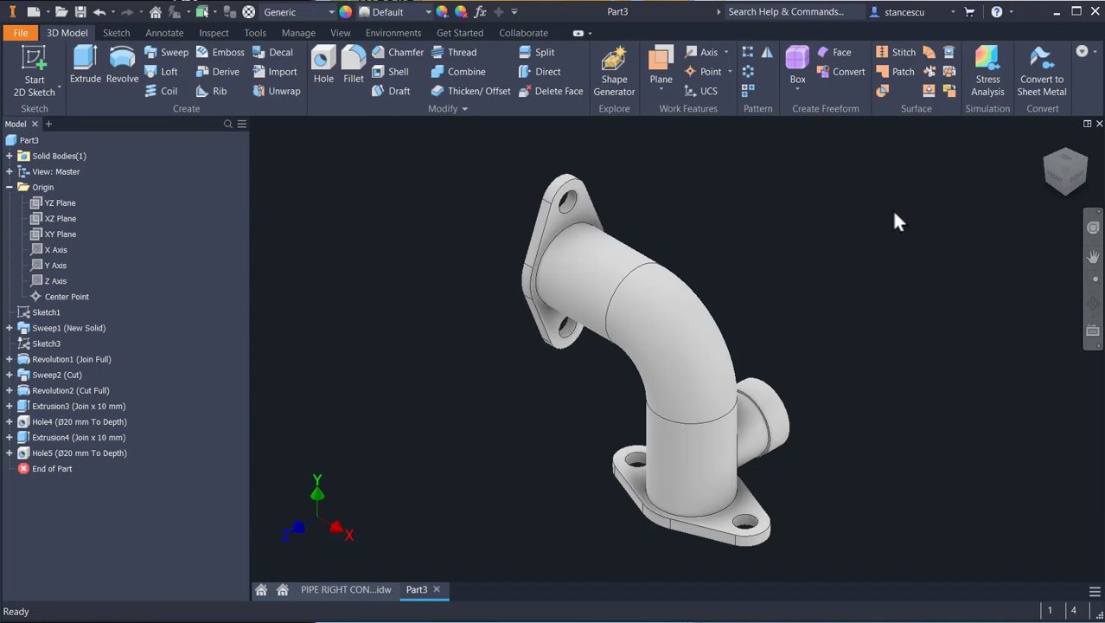
- Examine the PIPE RIGHT CONNECTOR drawing for the shape, position and dimensions of the small threaded side branch
{"action": "left_click", "coordinate": [374, 588]}
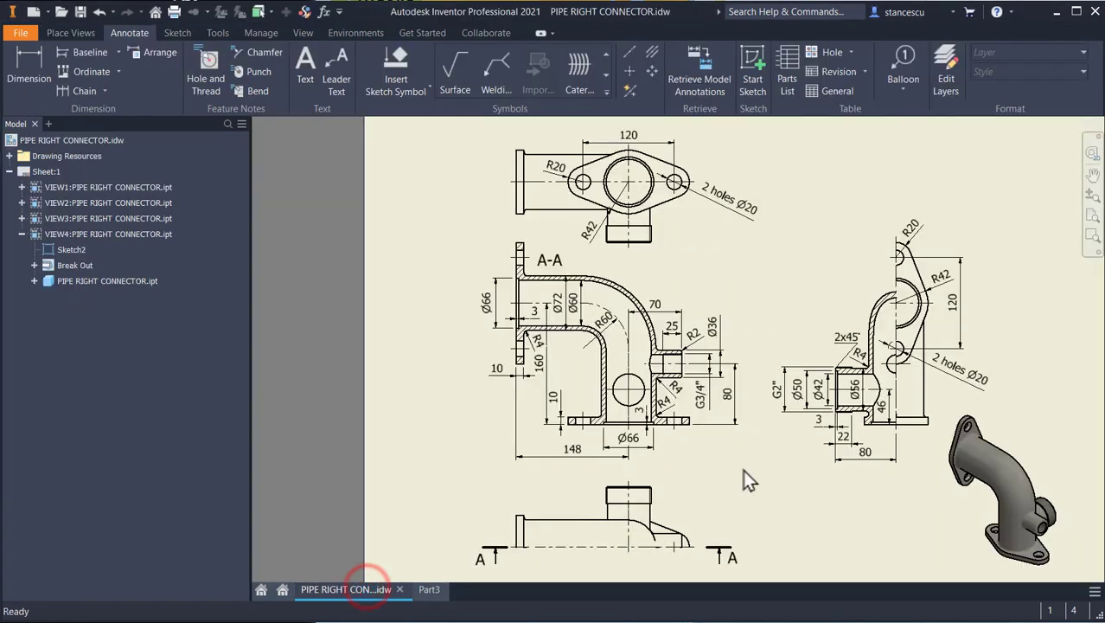
{"action": "middle_click_drag", "start_coordinate": [757, 470], "coordinate": [718, 382]}
{"action": "scroll", "coordinate": [982, 431], "scroll_direction": "down", "scroll_amount": 3}
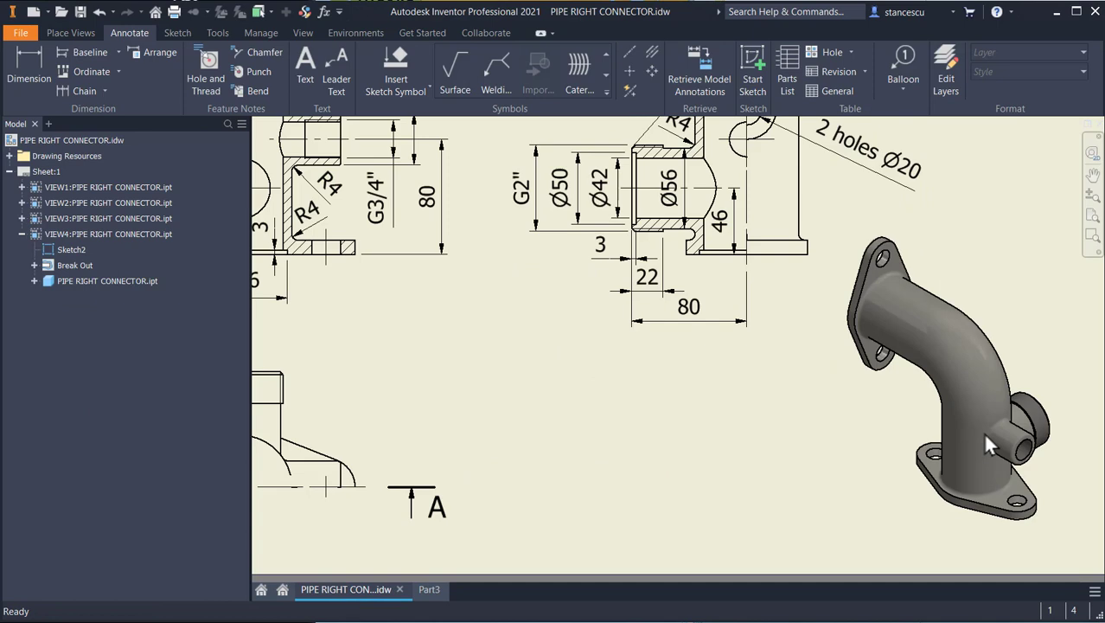
{"action": "scroll", "coordinate": [985, 443], "scroll_direction": "down", "scroll_amount": 3}
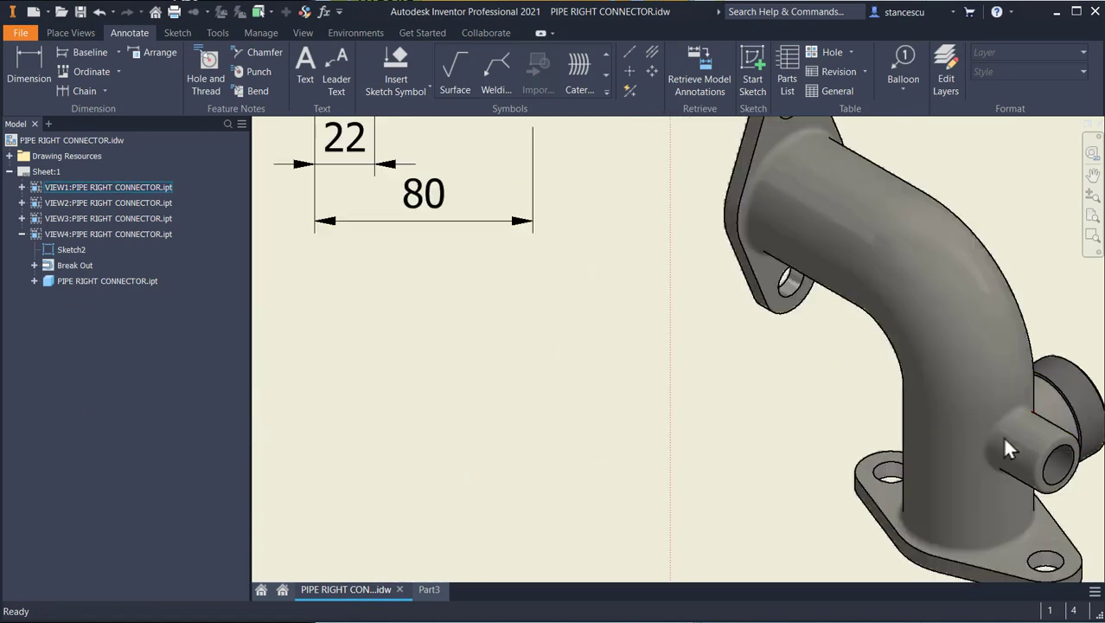
{"action": "scroll", "coordinate": [1002, 434], "scroll_direction": "up", "scroll_amount": 3}
{"action": "scroll", "coordinate": [674, 402], "scroll_direction": "up", "scroll_amount": 2}
{"action": "mouse_move", "coordinate": [624, 419]}
{"action": "middle_mouse_down"}
{"action": "mouse_move", "coordinate": [754, 474]}
{"action": "mouse_move", "coordinate": [779, 459]}
{"action": "mouse_move", "coordinate": [735, 429]}
{"action": "middle_mouse_up"}
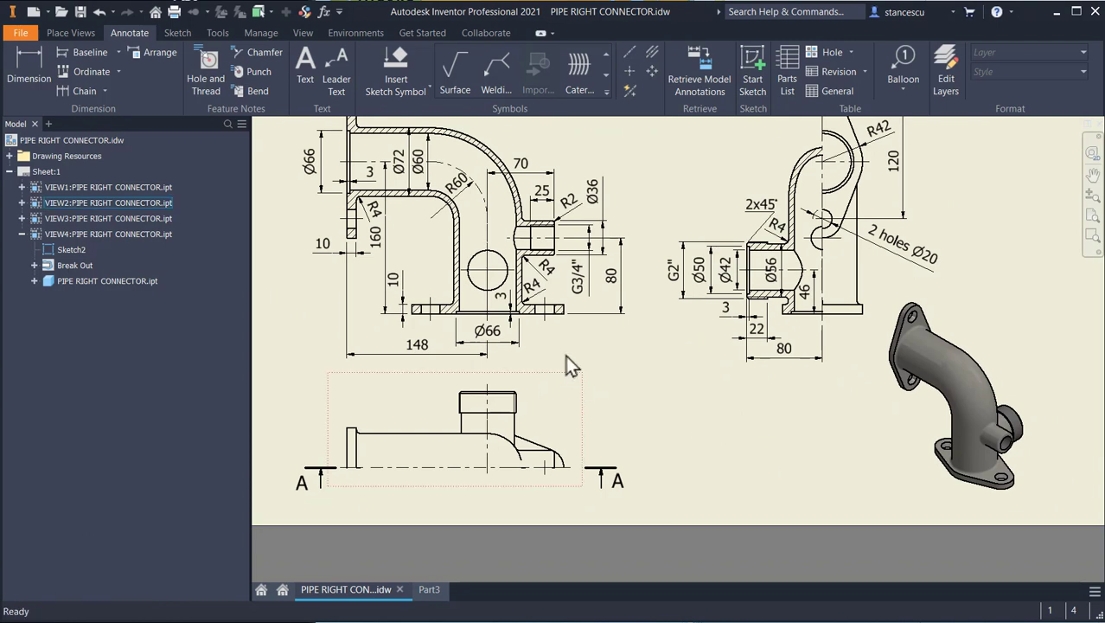
{"action": "scroll", "coordinate": [567, 198], "scroll_direction": "down", "scroll_amount": 3}
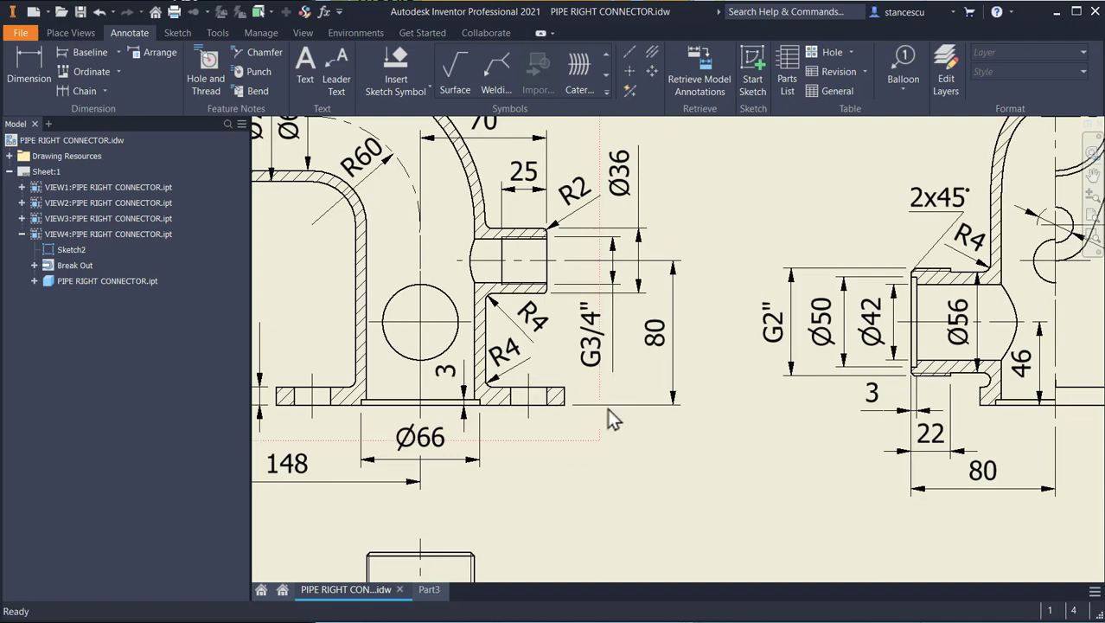
{"action": "scroll", "coordinate": [609, 415], "scroll_direction": "up", "scroll_amount": 3}
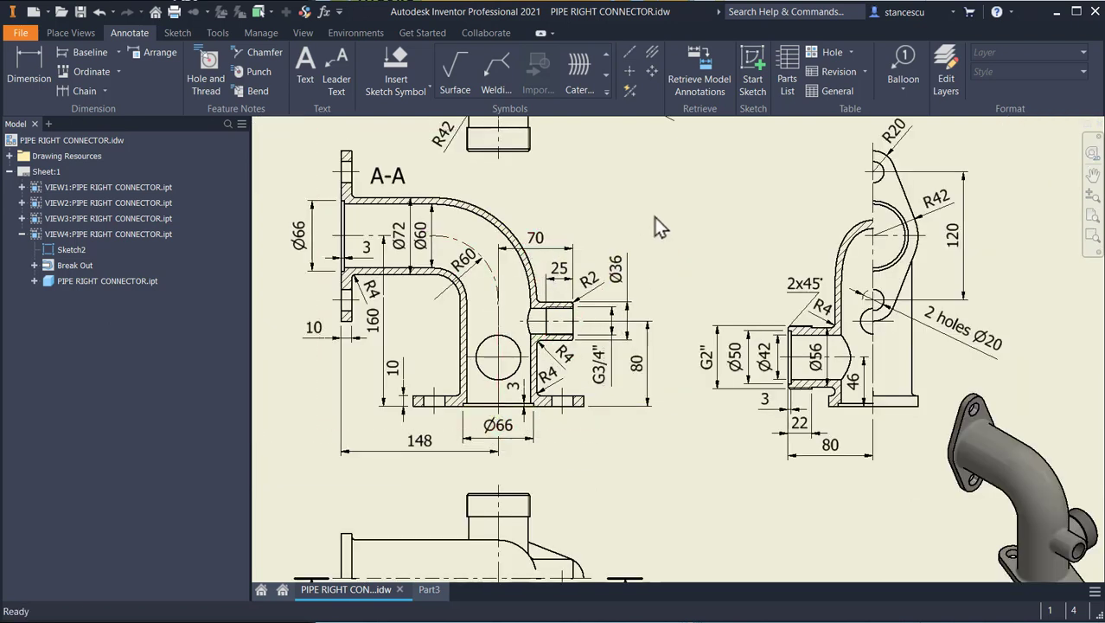
{"action": "scroll", "coordinate": [575, 333], "scroll_direction": "down", "scroll_amount": 3}
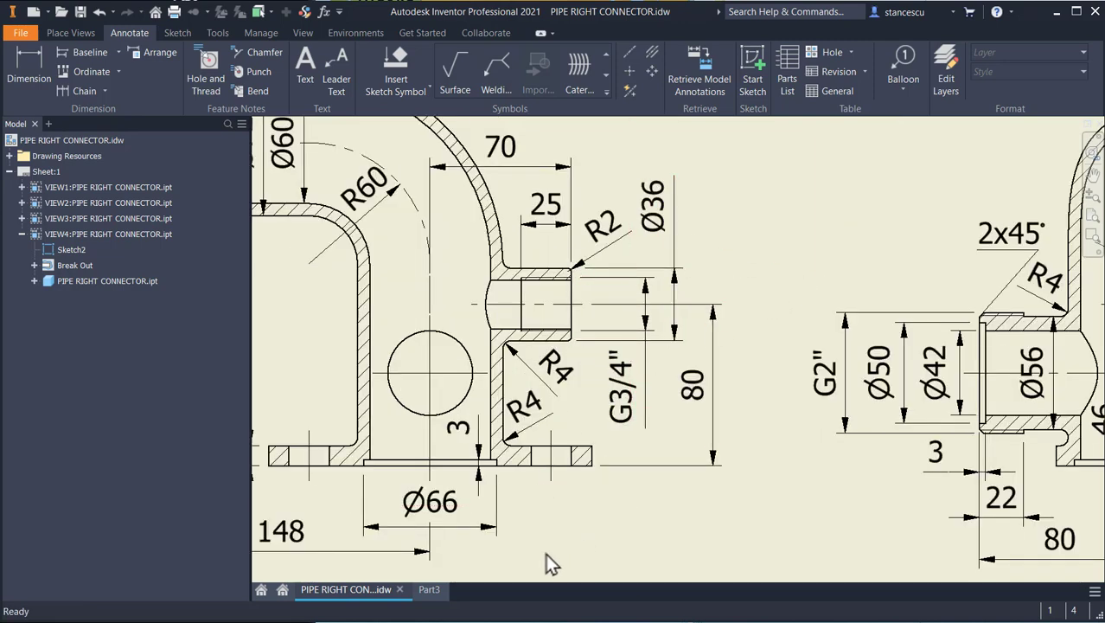
- Switch to the Part3 model and create a work plane offset 70 mm from the YZ plane, beyond the pipe's bend
{"action": "left_click", "coordinate": [430, 590]}
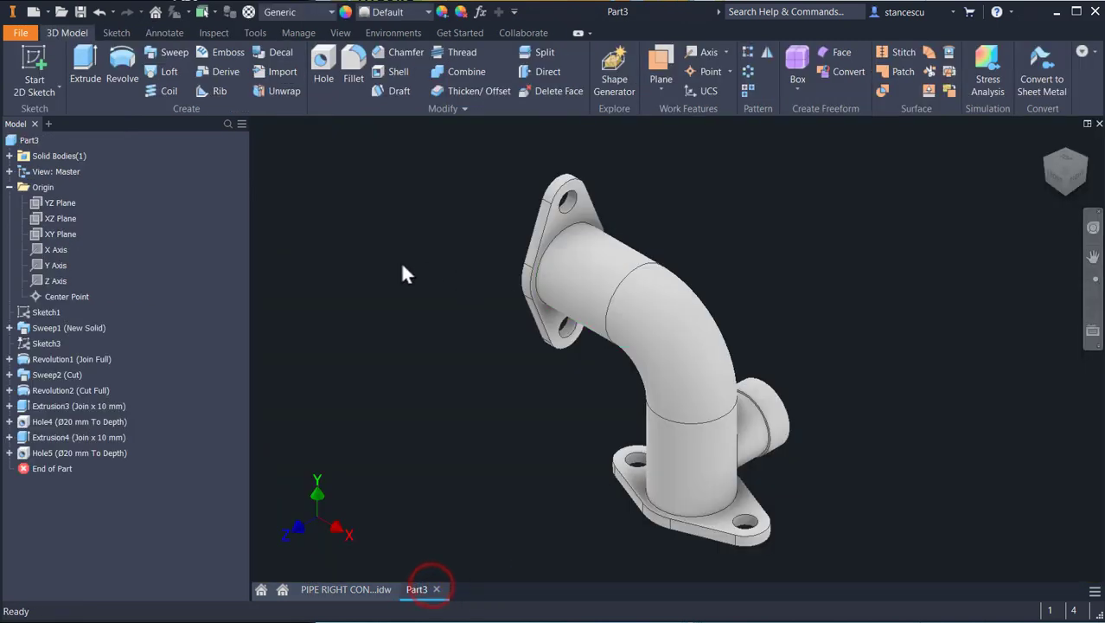
{"action": "left_click", "coordinate": [656, 64]}
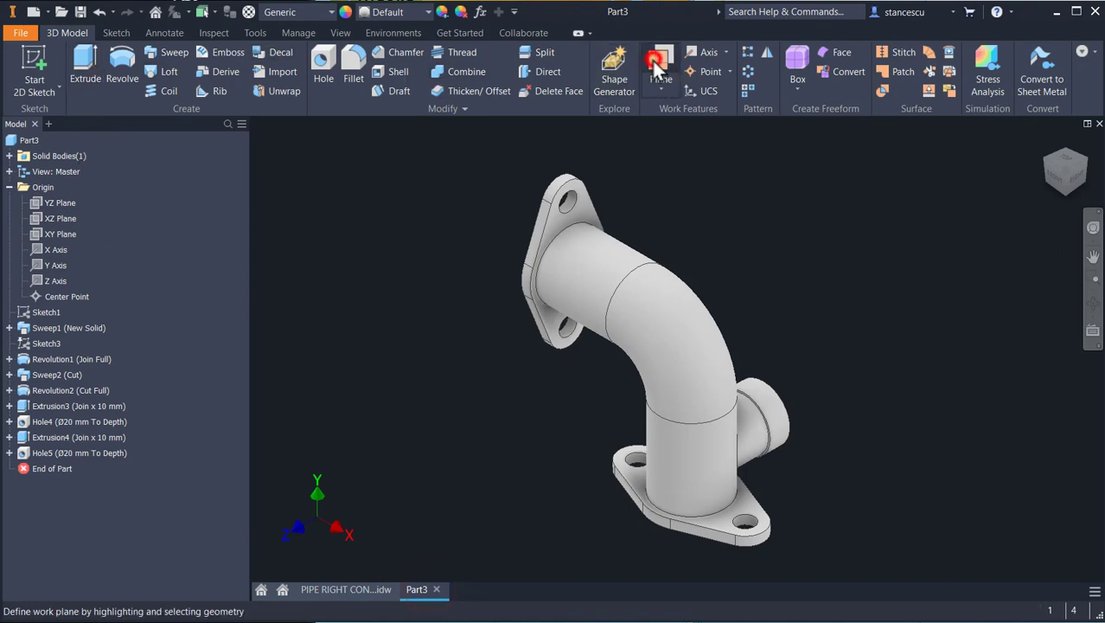
{"action": "left_click", "coordinate": [43, 204]}
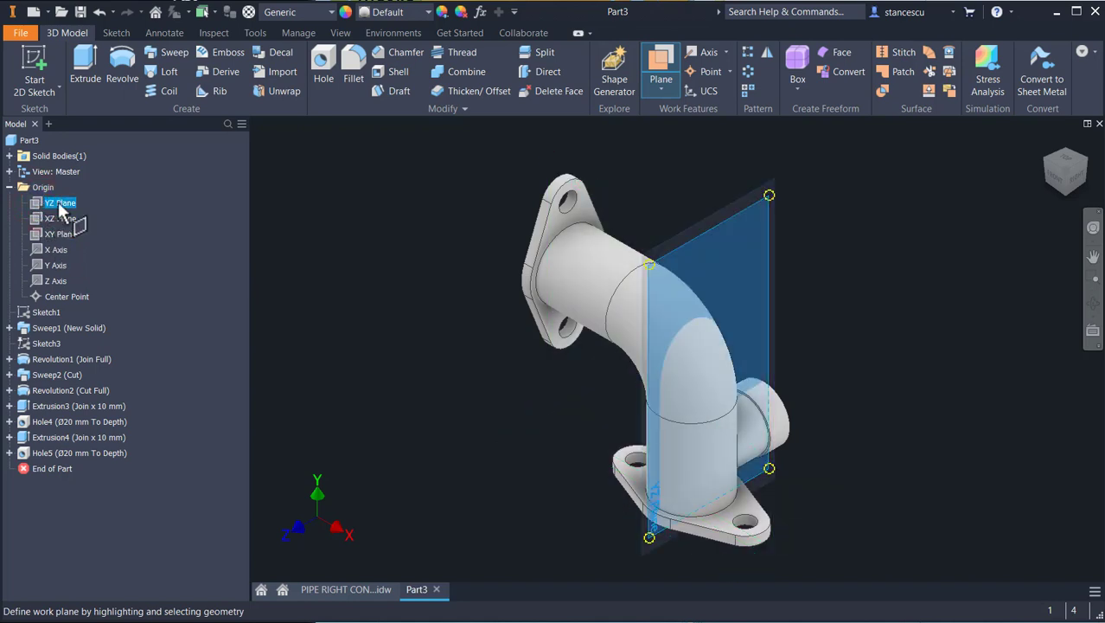
{"action": "left_click_drag", "start_coordinate": [739, 209], "coordinate": [820, 242]}
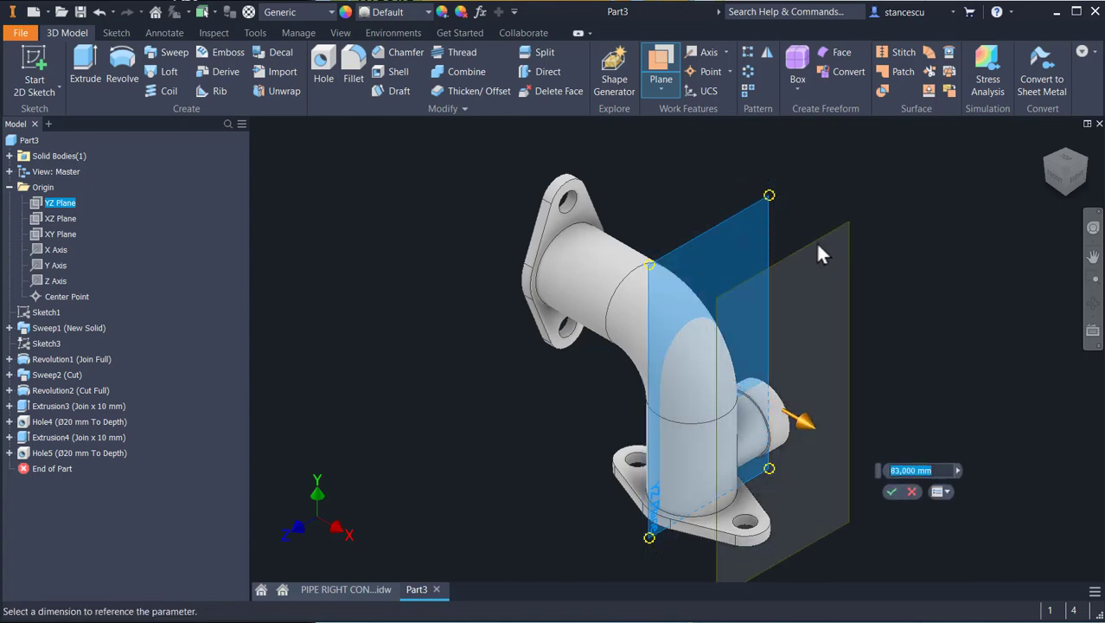
{"action": "type", "text": "70"}
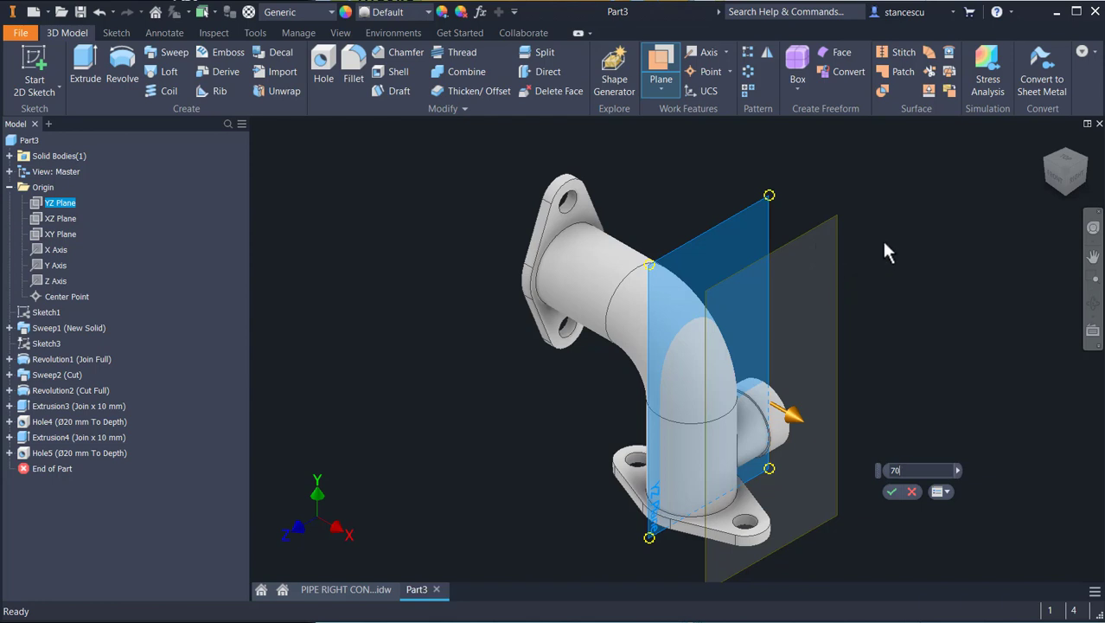
{"action": "left_click", "coordinate": [891, 492]}
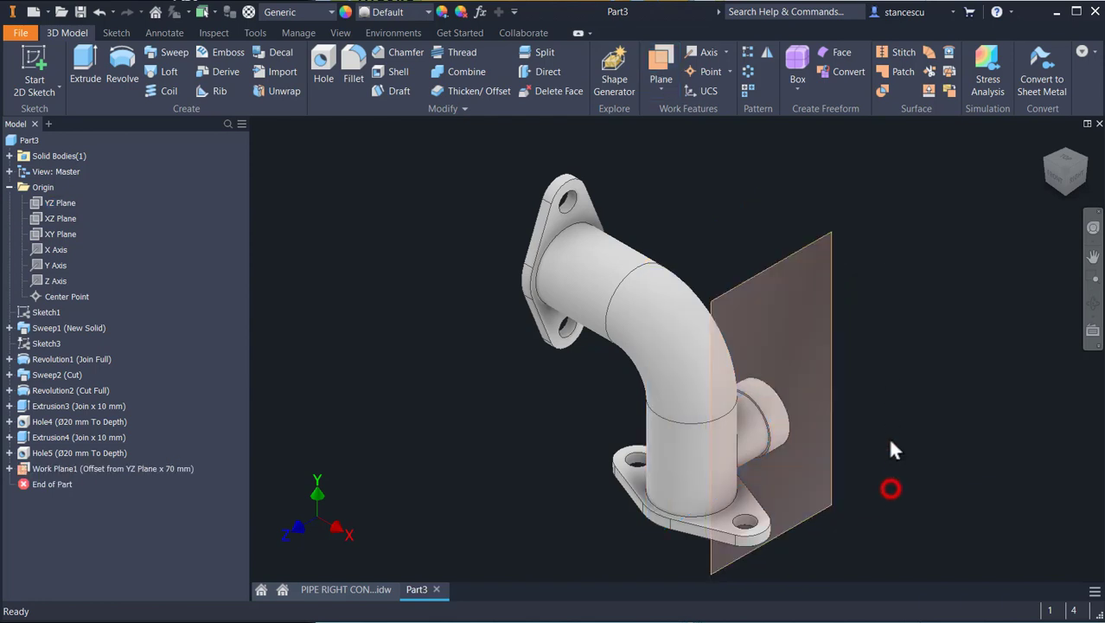
- Start a sketch on the offset work plane and draw a 50 mm diameter circle beside the pipe
{"action": "left_click", "coordinate": [830, 404]}
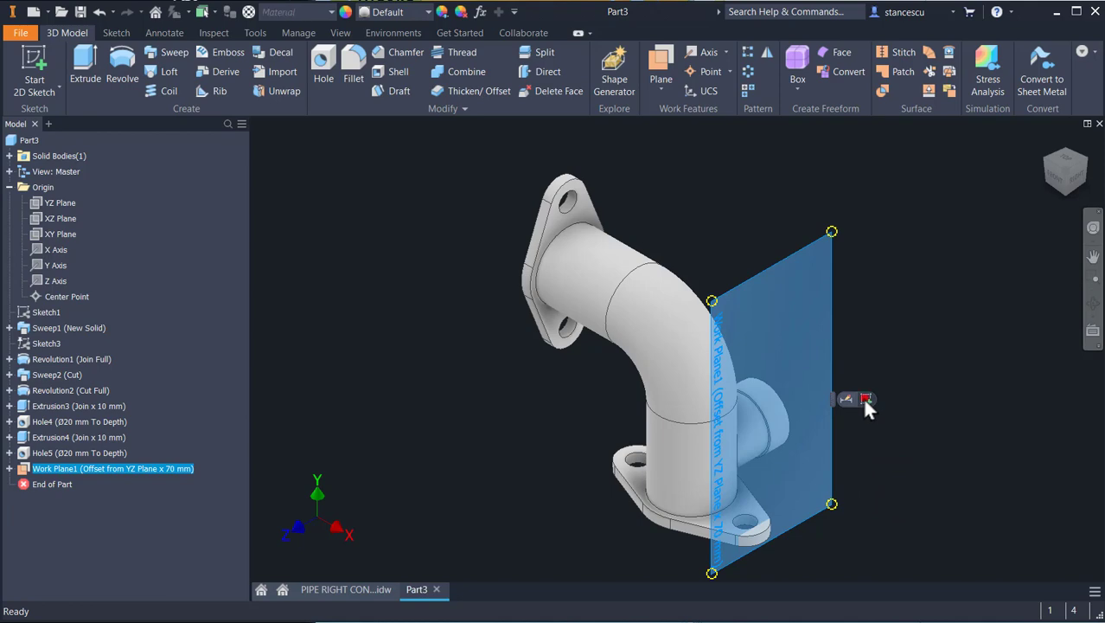
{"action": "left_click", "coordinate": [865, 398]}
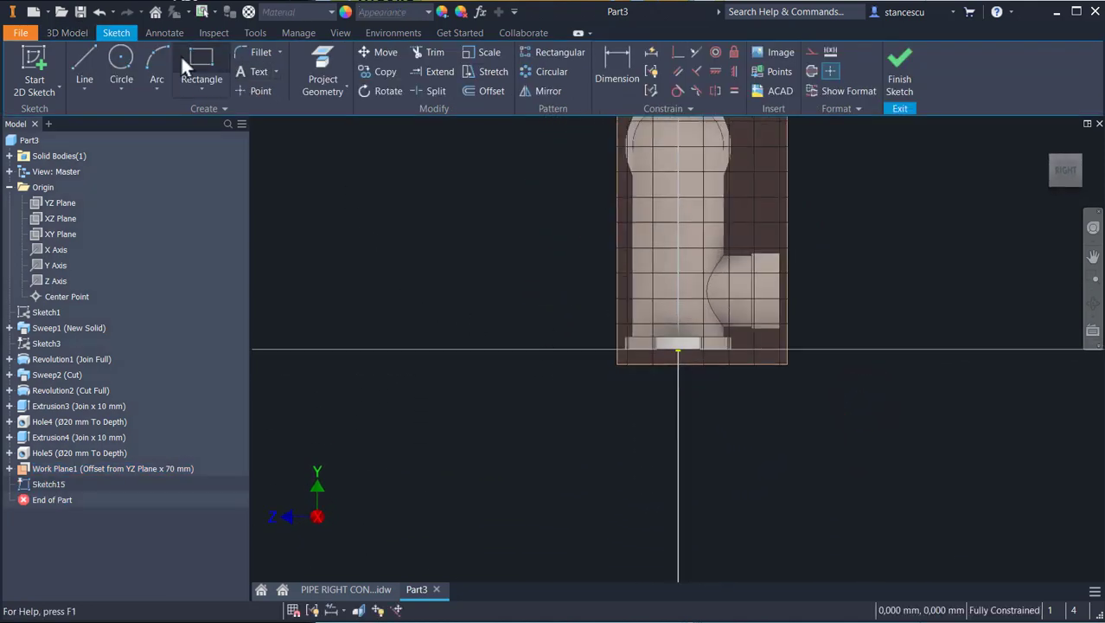
{"action": "left_click", "coordinate": [122, 62]}
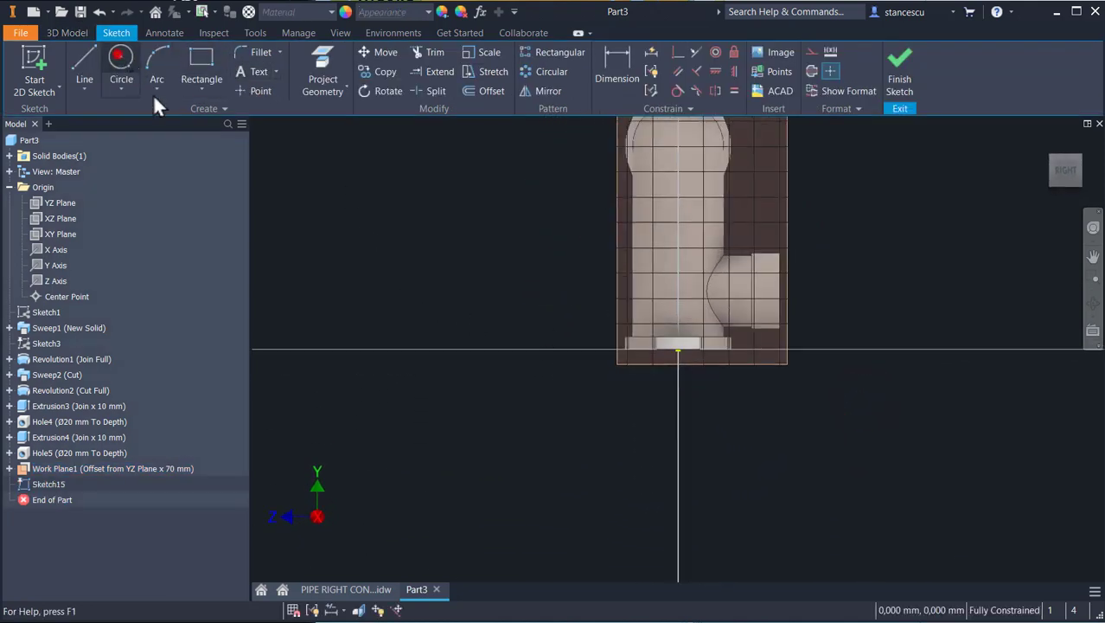
{"action": "left_click", "coordinate": [484, 210]}
{"action": "right_click", "coordinate": [524, 229]}
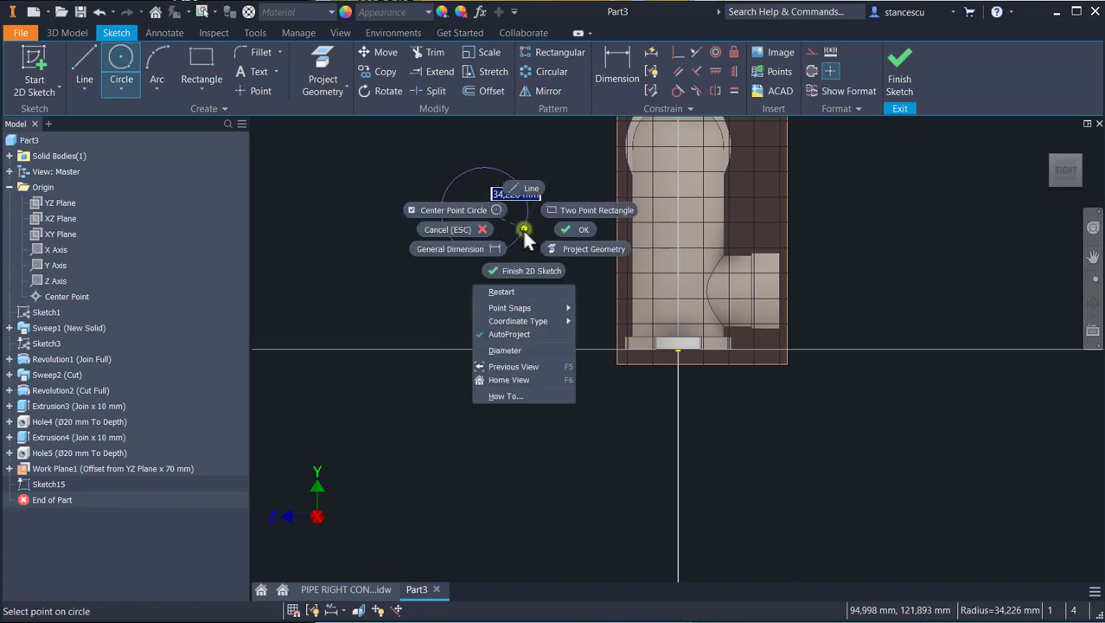
{"action": "left_click", "coordinate": [510, 350]}
{"action": "type", "text": "5"}
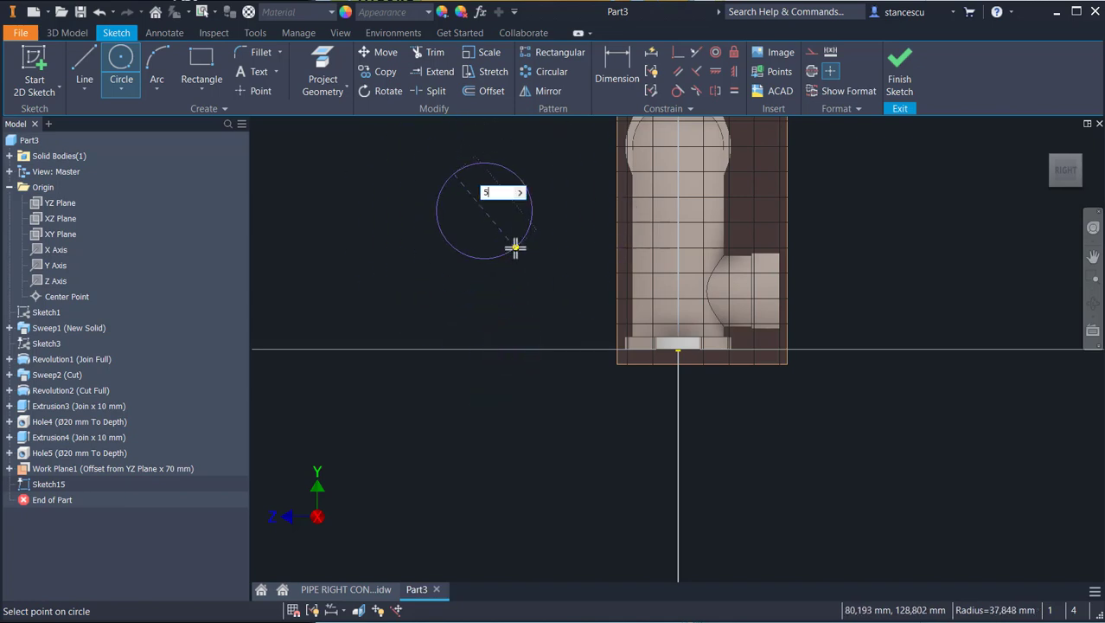
{"action": "type", "text": "0"}
{"action": "key", "text": "Return"}
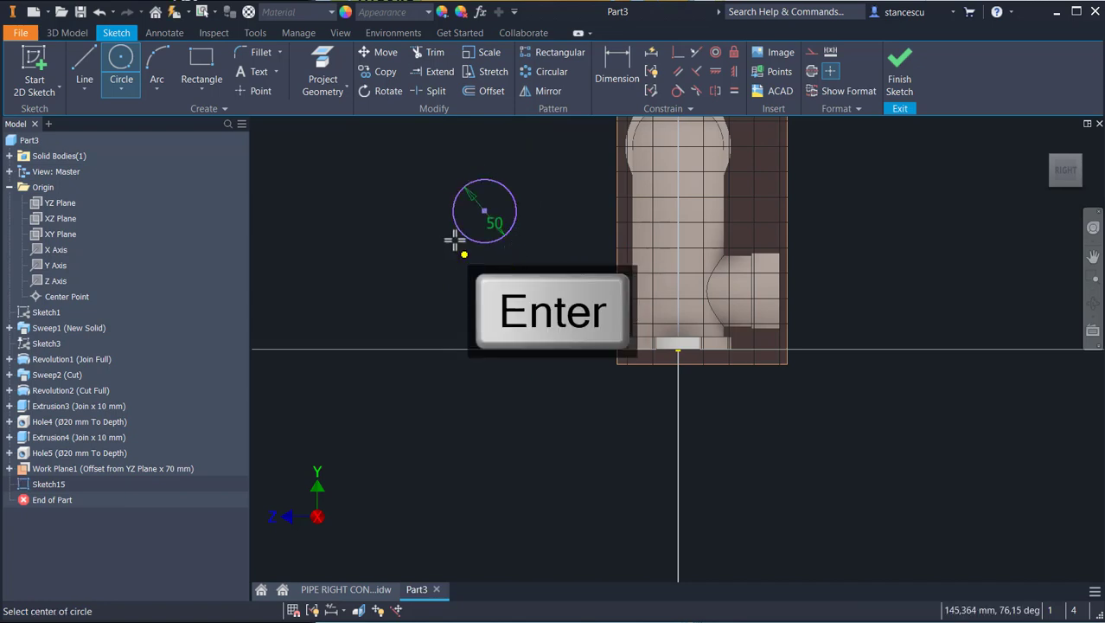
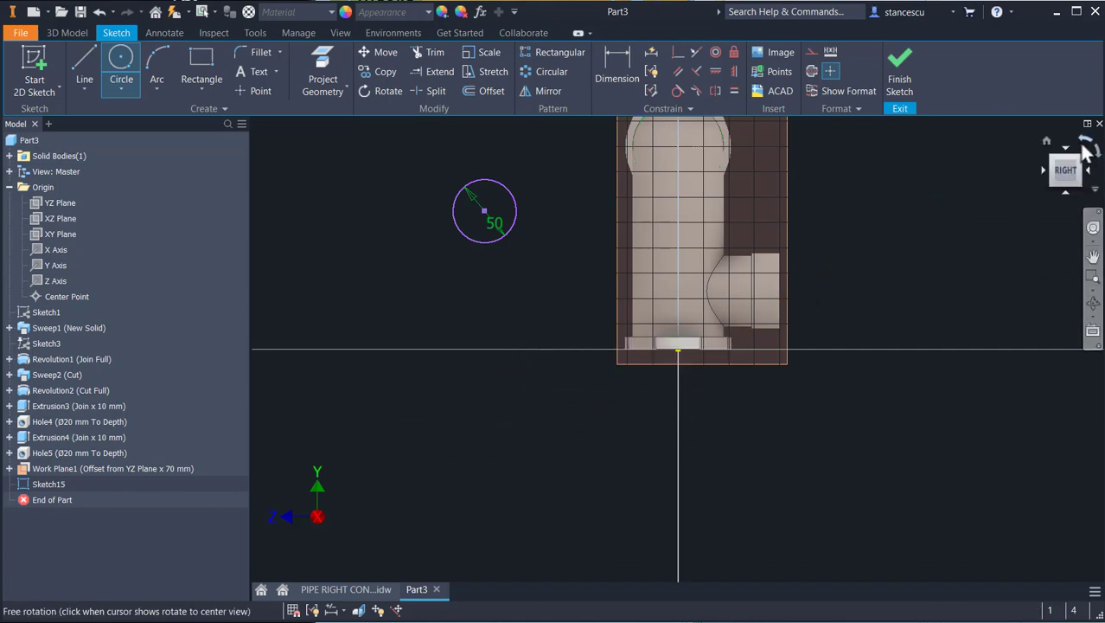
- Rotate the sketch view by 90 degrees and align the circle's centre with the origin using a horizontal constraint
{"action": "left_click", "coordinate": [1088, 144]}
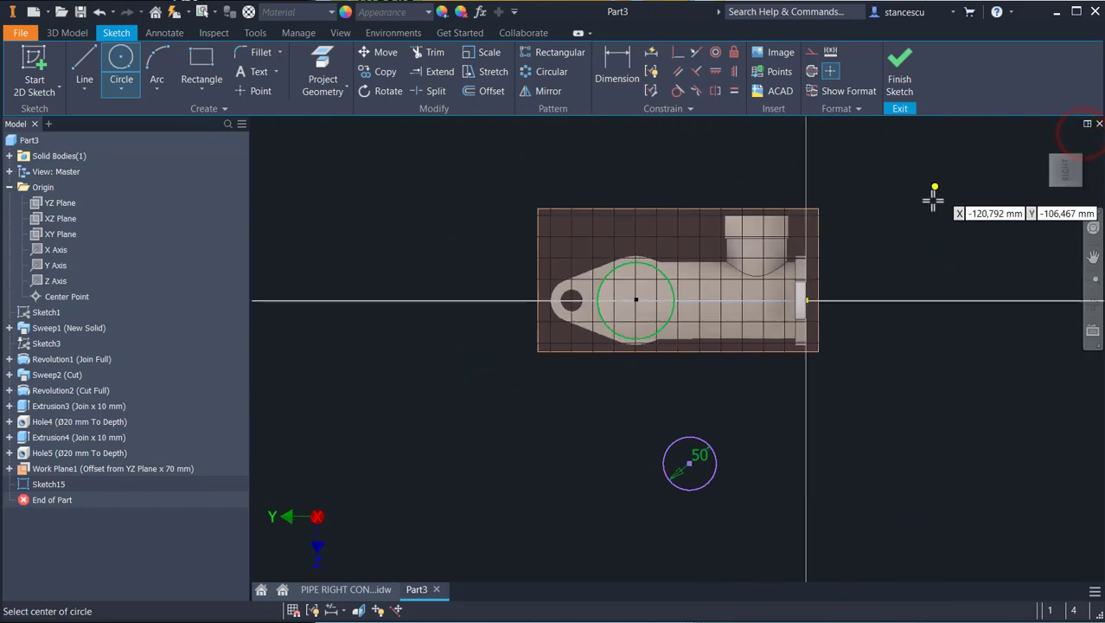
{"action": "left_click", "coordinate": [717, 71]}
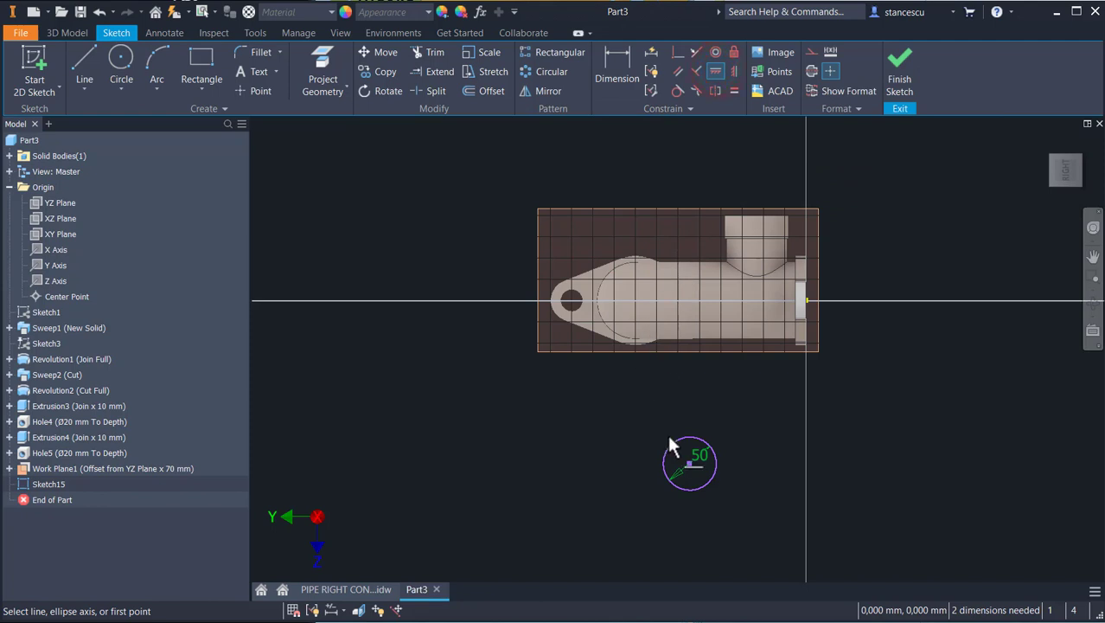
{"action": "left_click", "coordinate": [688, 463]}
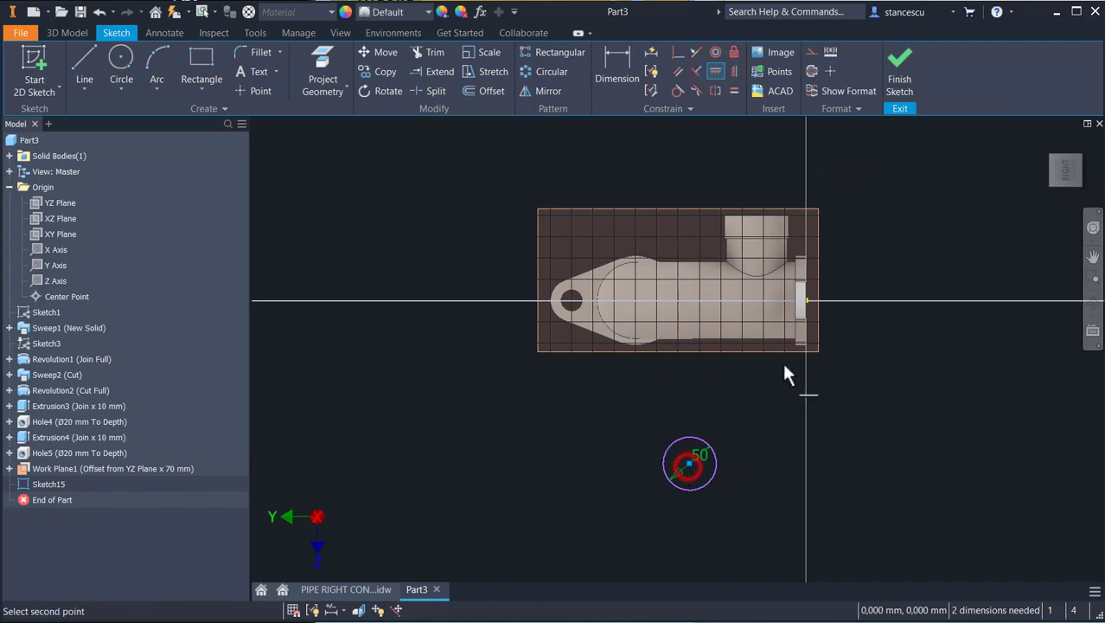
{"action": "left_click", "coordinate": [804, 299]}
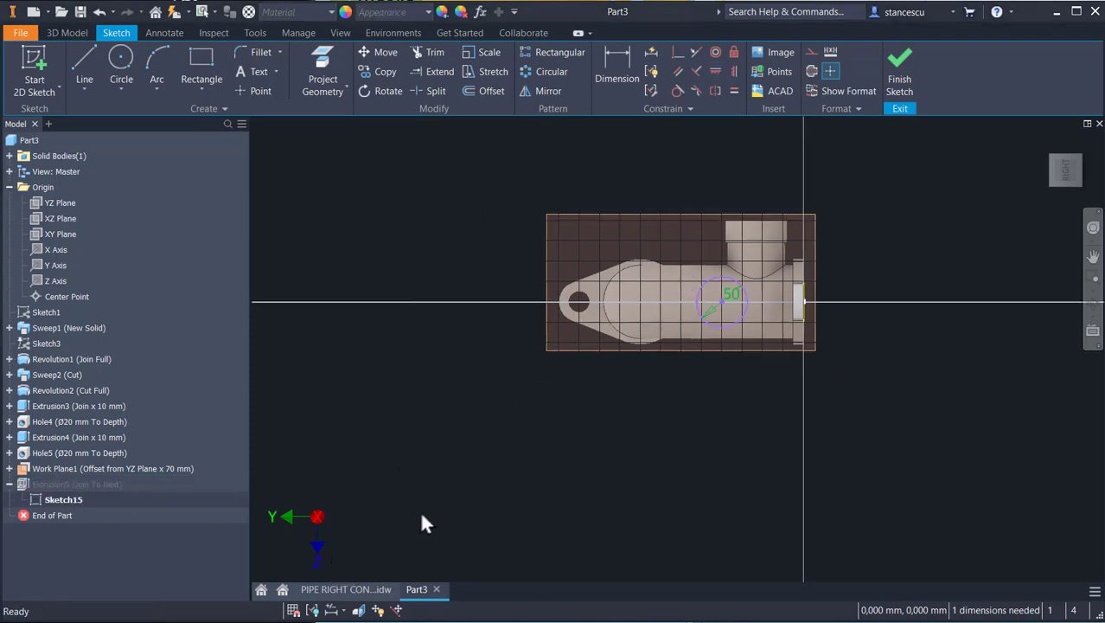
- Check the branch's height on the drawing, dimension the circle's centre 80 mm from the pipe's lower end, and finish the sketch
{"action": "left_click", "coordinate": [342, 589]}
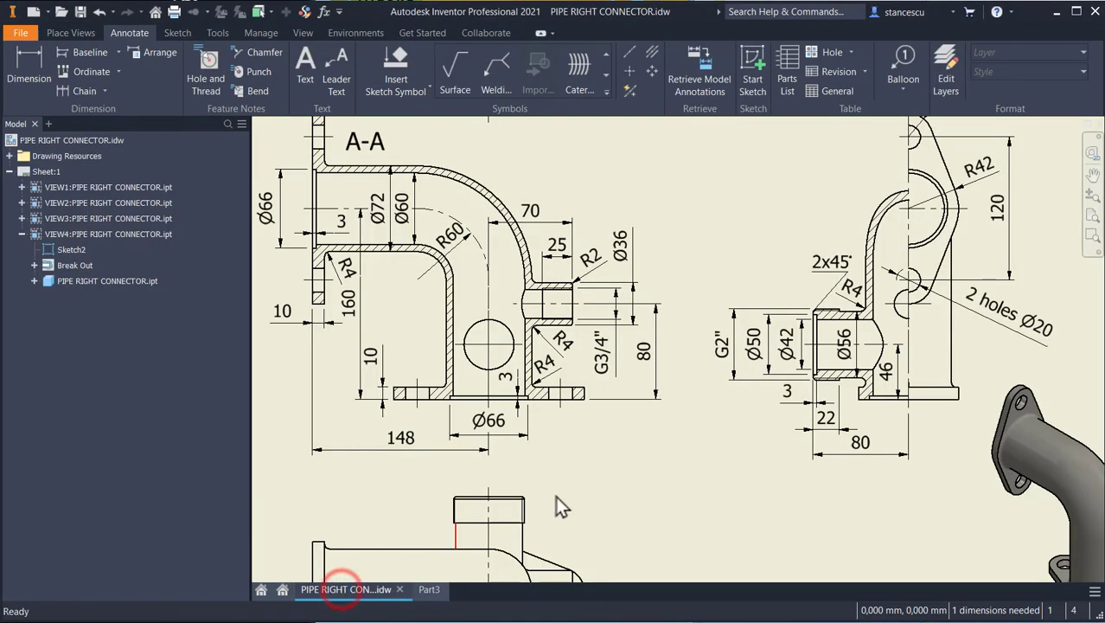
{"action": "left_click", "coordinate": [429, 589]}
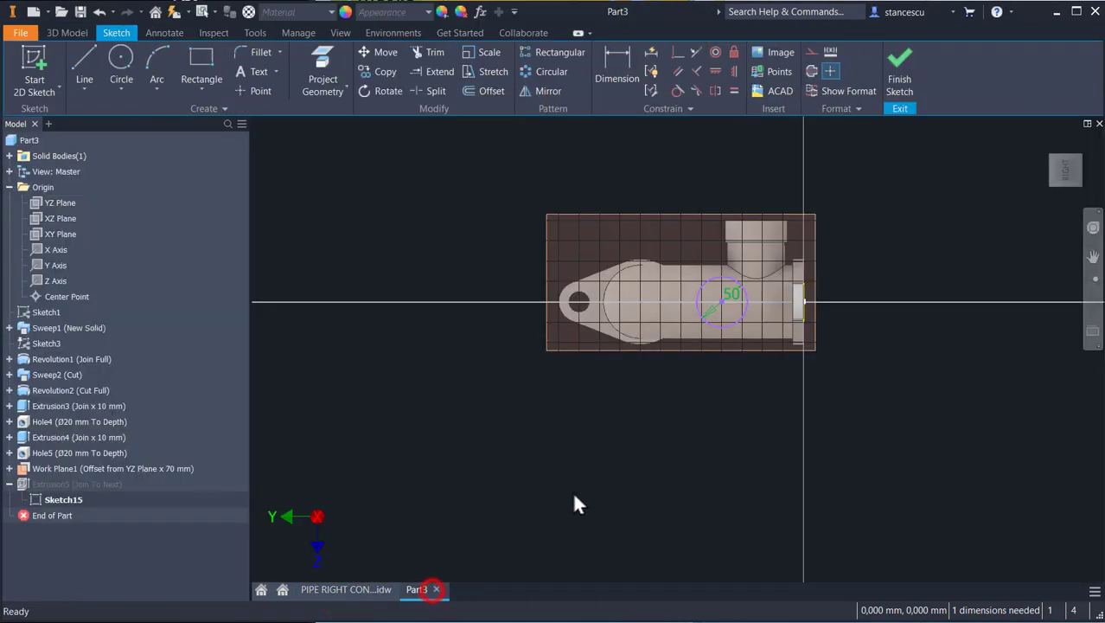
{"action": "left_click", "coordinate": [625, 59]}
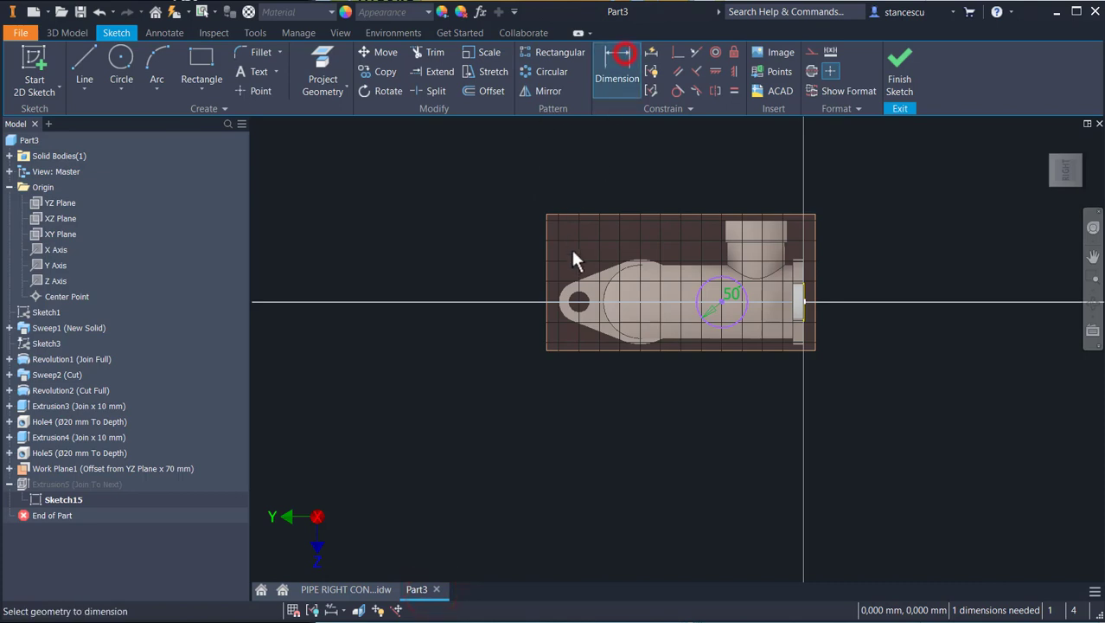
{"action": "left_click", "coordinate": [716, 336]}
{"action": "left_click", "coordinate": [807, 296]}
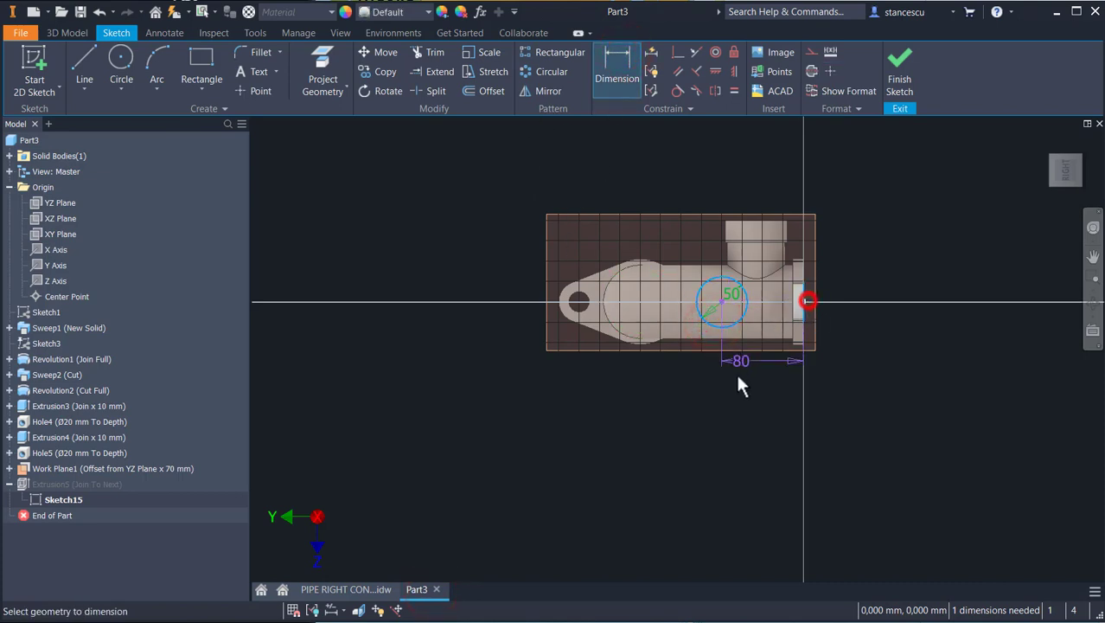
{"action": "left_click", "coordinate": [759, 406]}
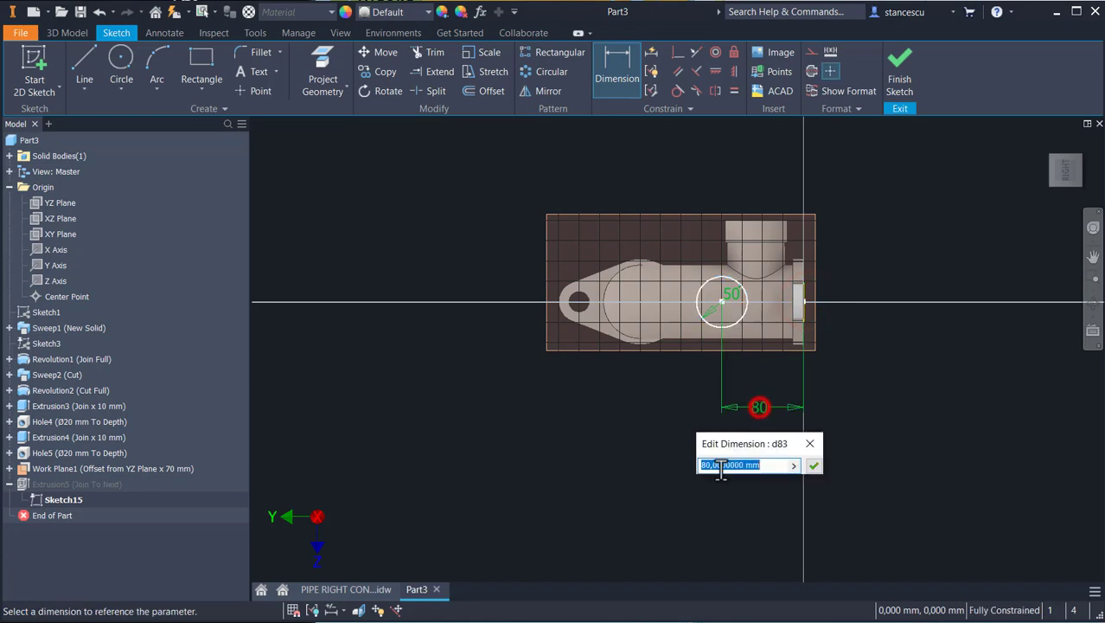
{"action": "left_click", "coordinate": [813, 465]}
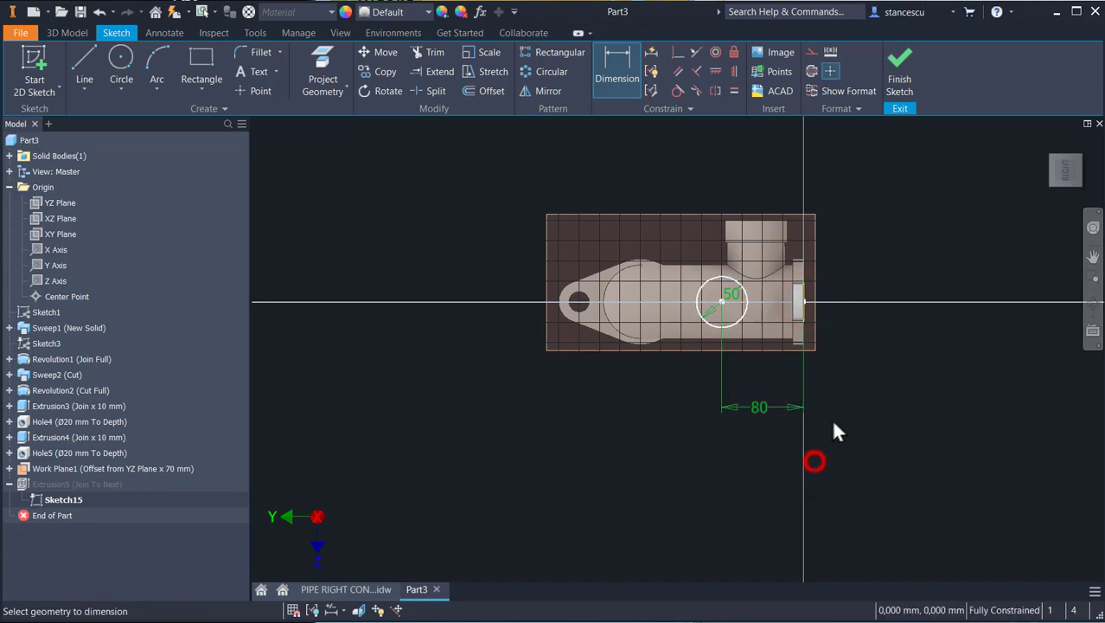
{"action": "left_click", "coordinate": [903, 72]}
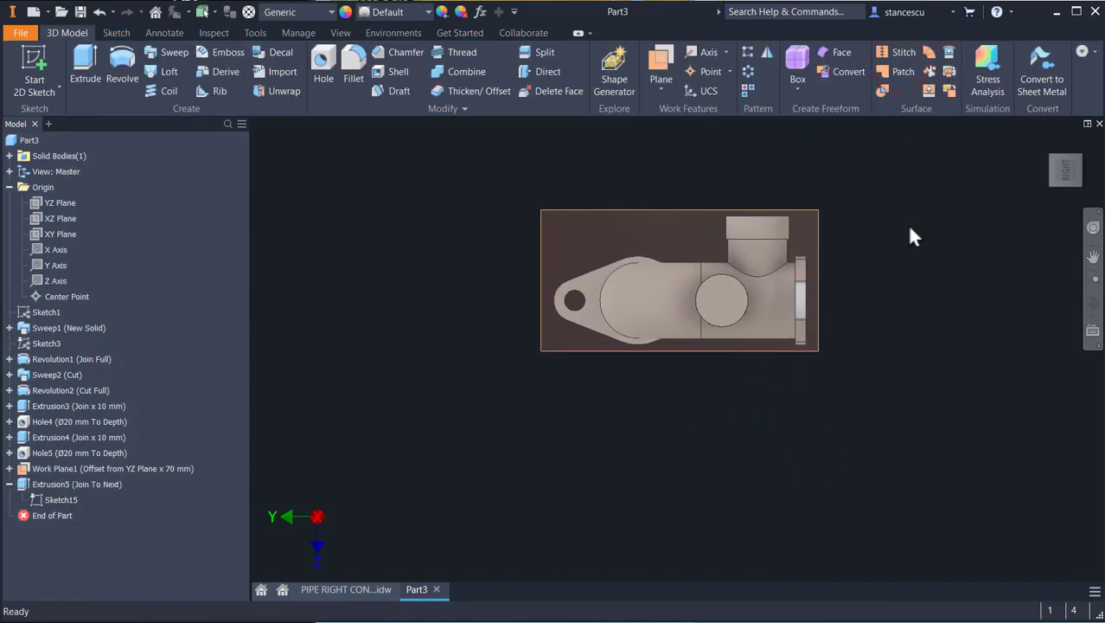
- Restore the home view and hide the 70 mm offset work plane
{"action": "key", "text": "F6"}
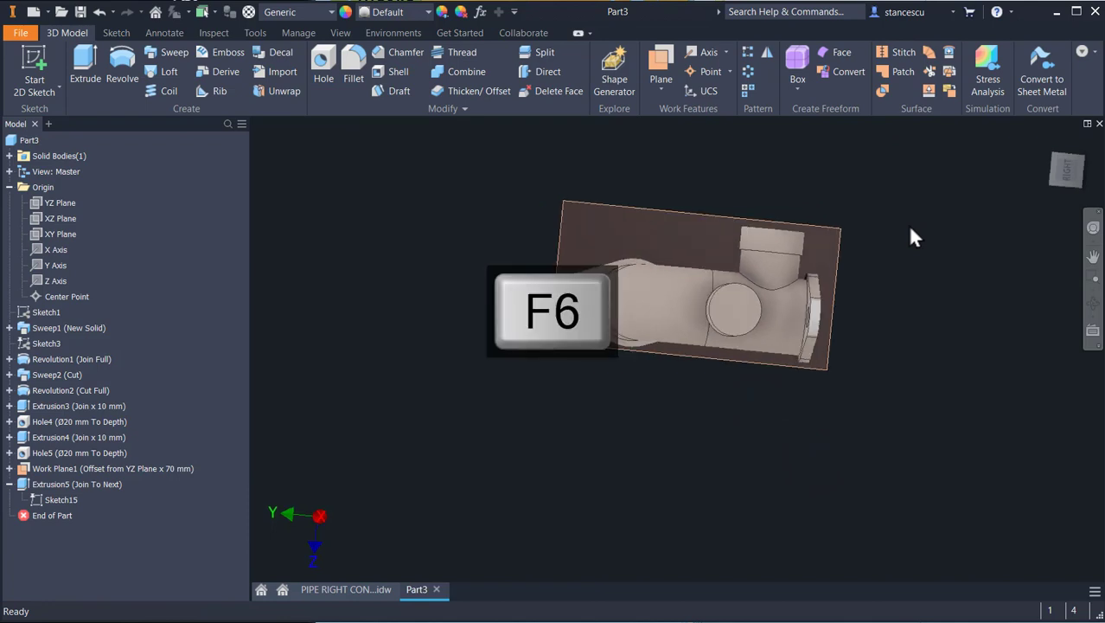
{"action": "right_click", "coordinate": [821, 245]}
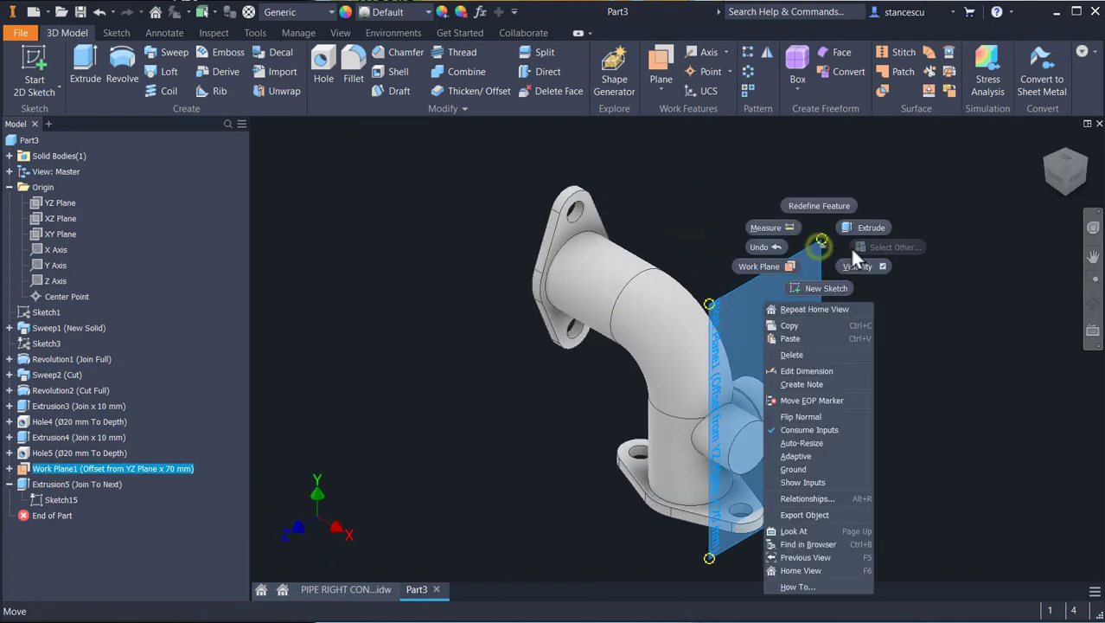
{"action": "left_click", "coordinate": [868, 264]}
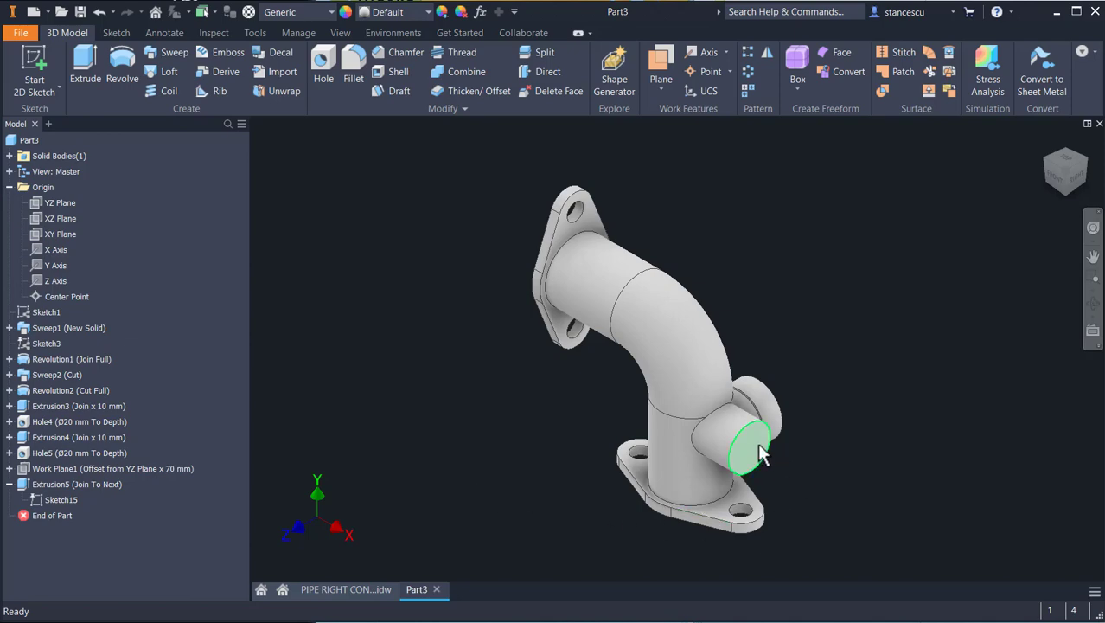
- Check the side branch's thread callout on the drawing, then start a hole on the branch's end face, concentric with its outer edge
{"action": "left_click", "coordinate": [348, 589]}
{"action": "scroll", "coordinate": [516, 306], "scroll_direction": "up", "scroll_amount": 3}
{"action": "left_click", "coordinate": [629, 383]}
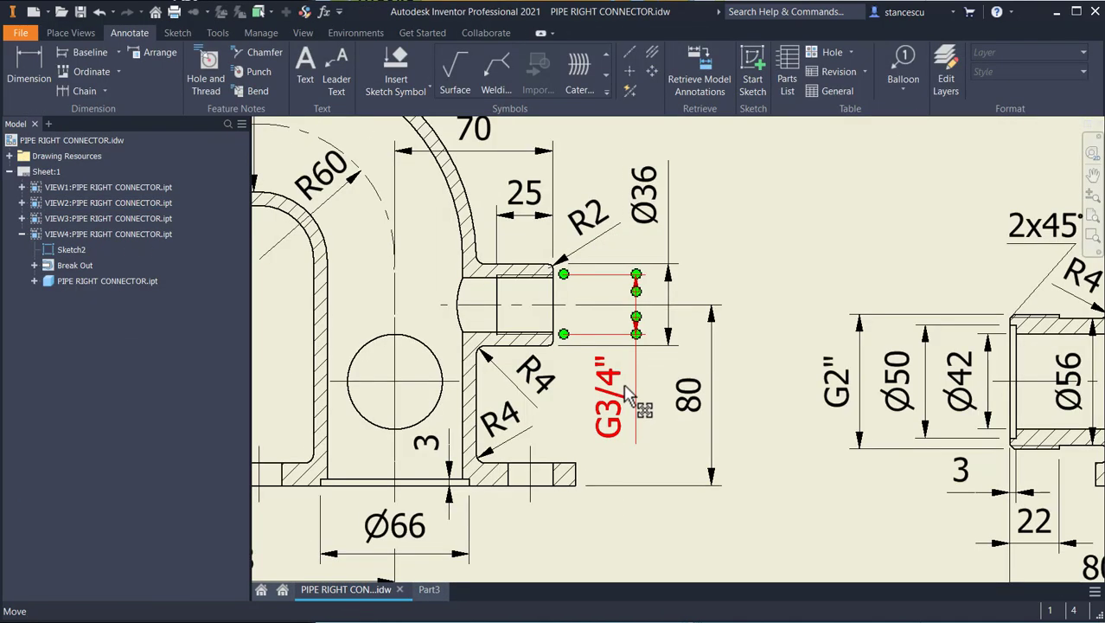
{"action": "scroll", "coordinate": [617, 401], "scroll_direction": "up", "scroll_amount": 1}
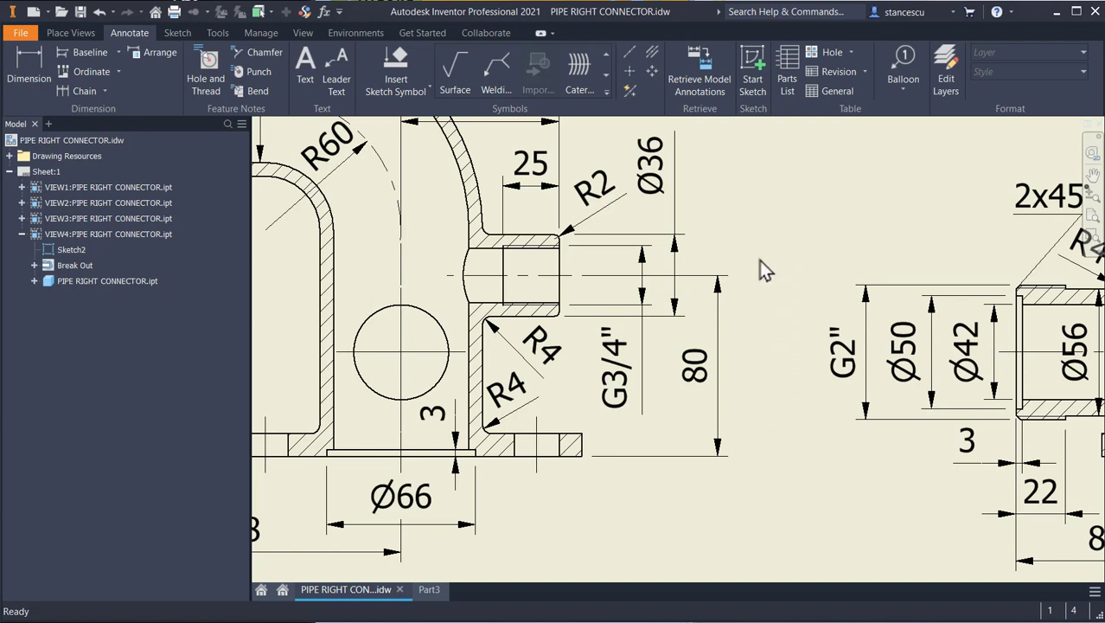
{"action": "left_click", "coordinate": [621, 380]}
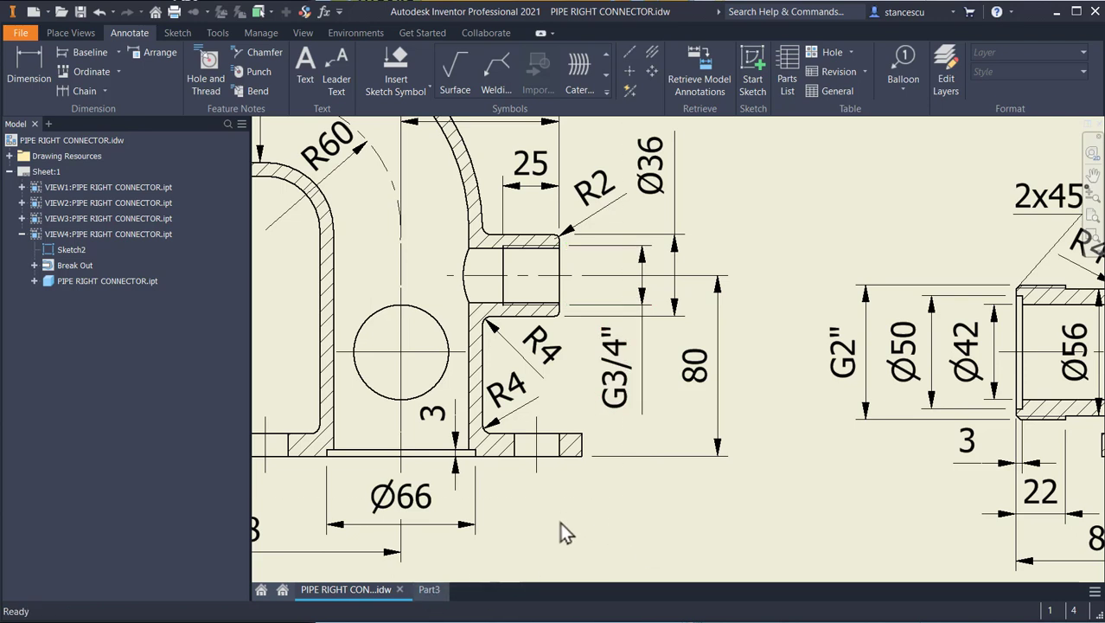
{"action": "left_click", "coordinate": [432, 591]}
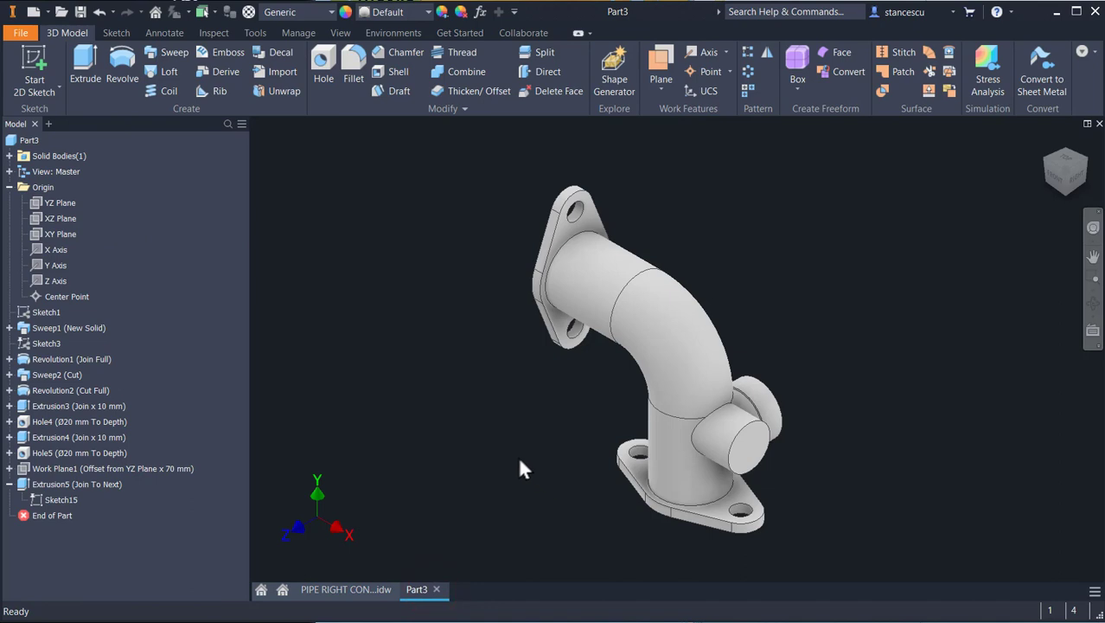
{"action": "left_click", "coordinate": [321, 76]}
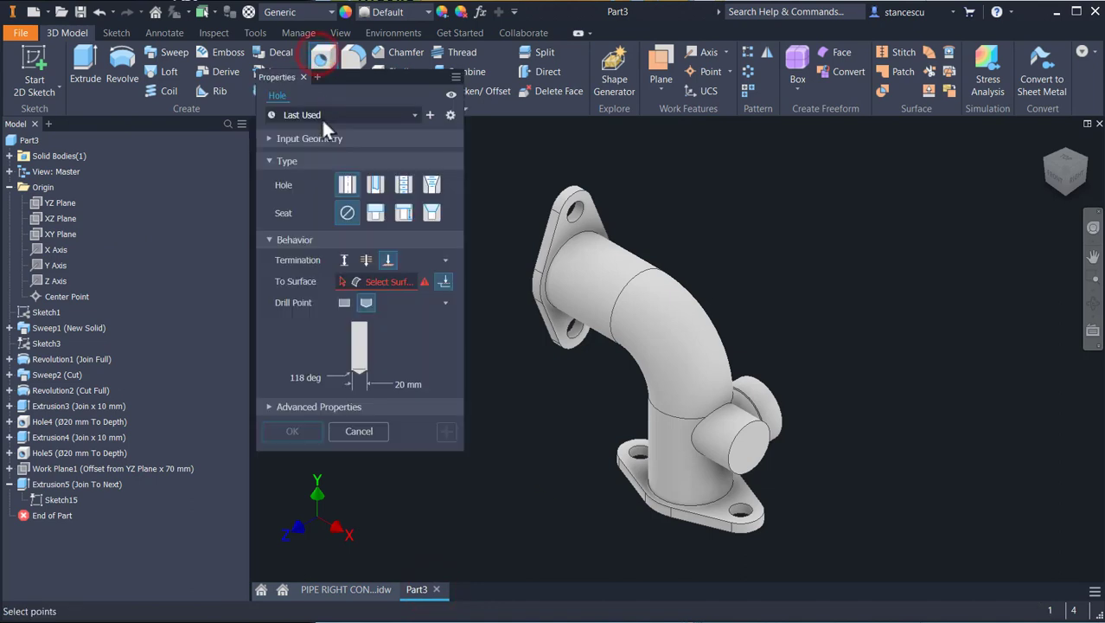
{"action": "left_click", "coordinate": [761, 451]}
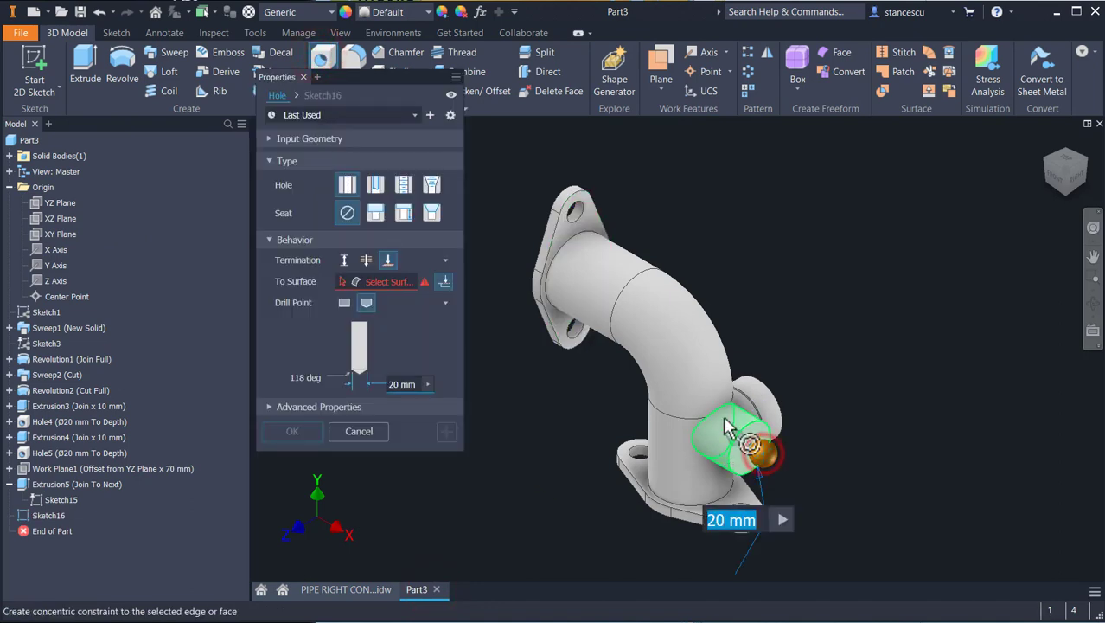
{"action": "left_click", "coordinate": [736, 434]}
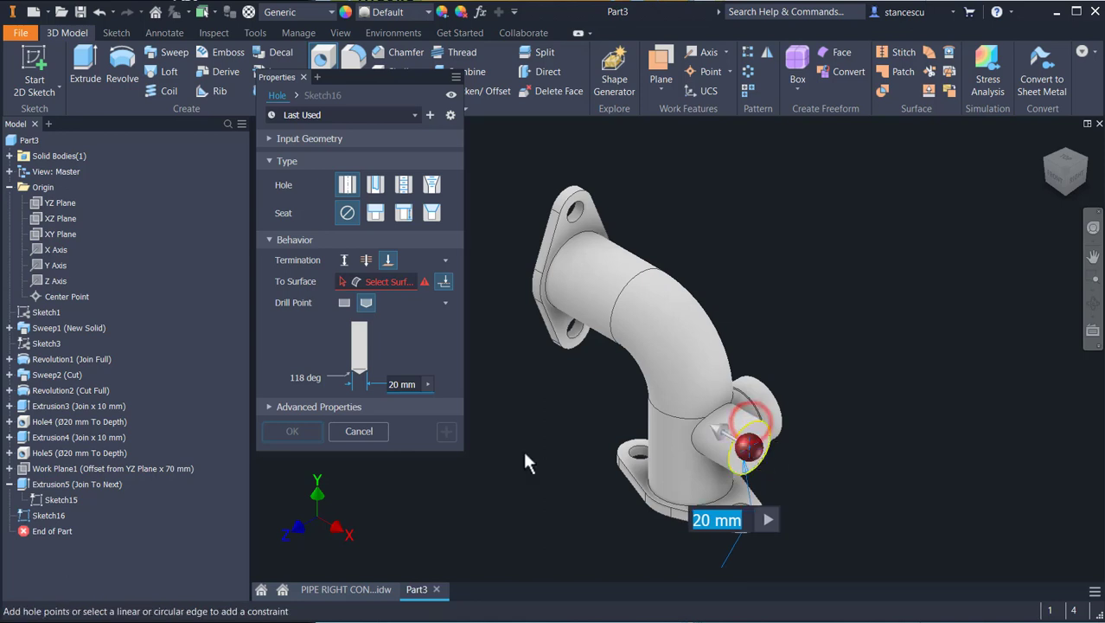
- Make the branch hole a tapped hole with ISO Pipe Threads, size 26,441 and designation G 3/4
{"action": "left_click", "coordinate": [400, 185]}
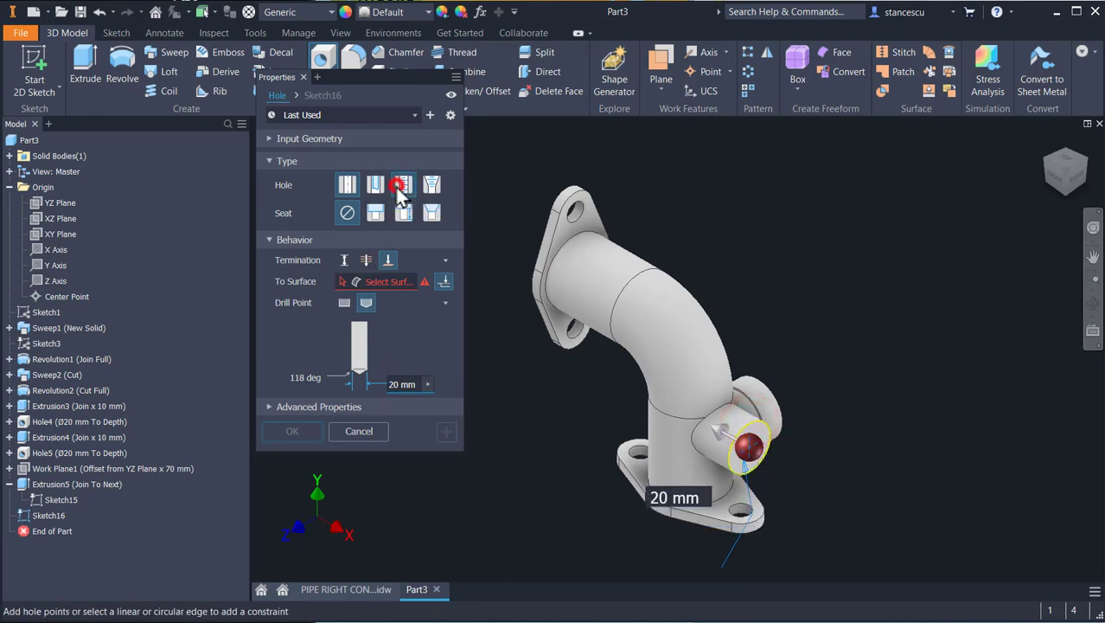
{"action": "left_click", "coordinate": [398, 260]}
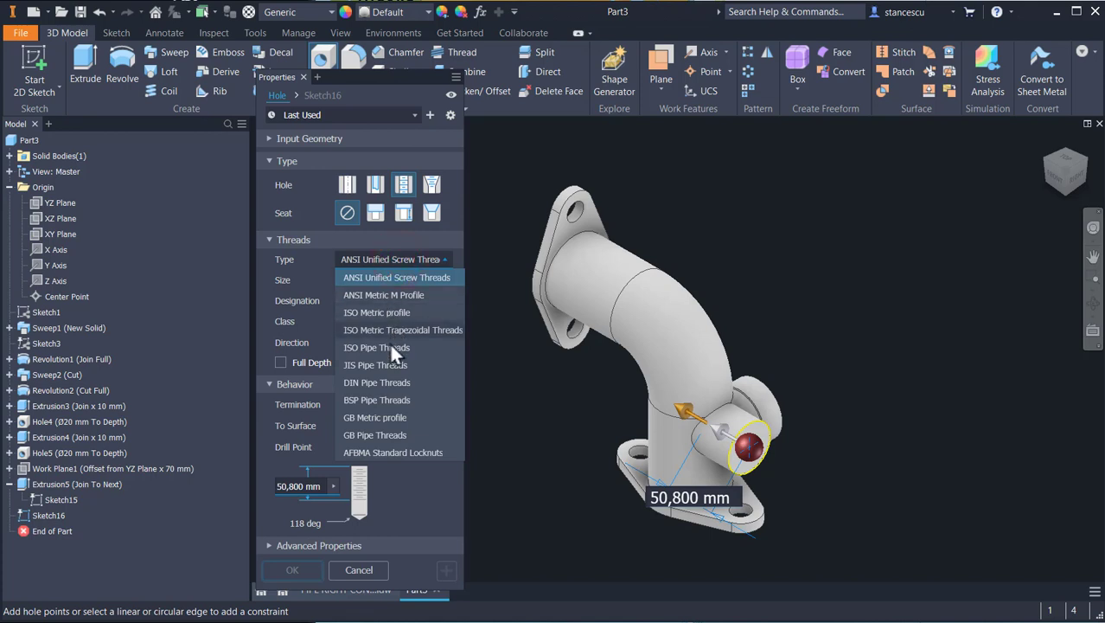
{"action": "left_click", "coordinate": [389, 346]}
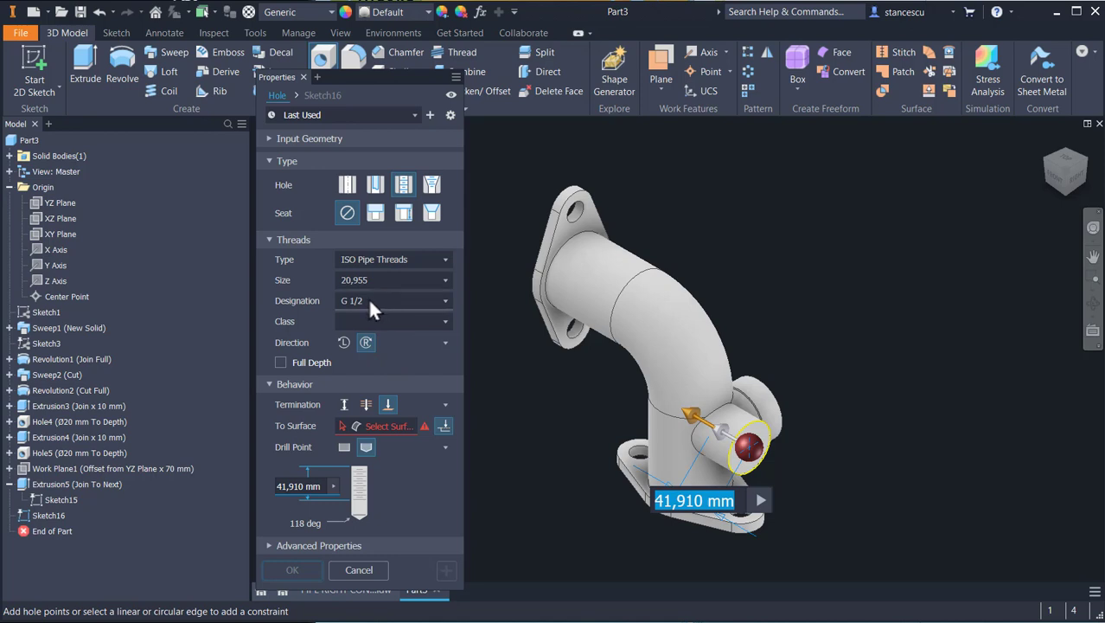
{"action": "left_click", "coordinate": [441, 279]}
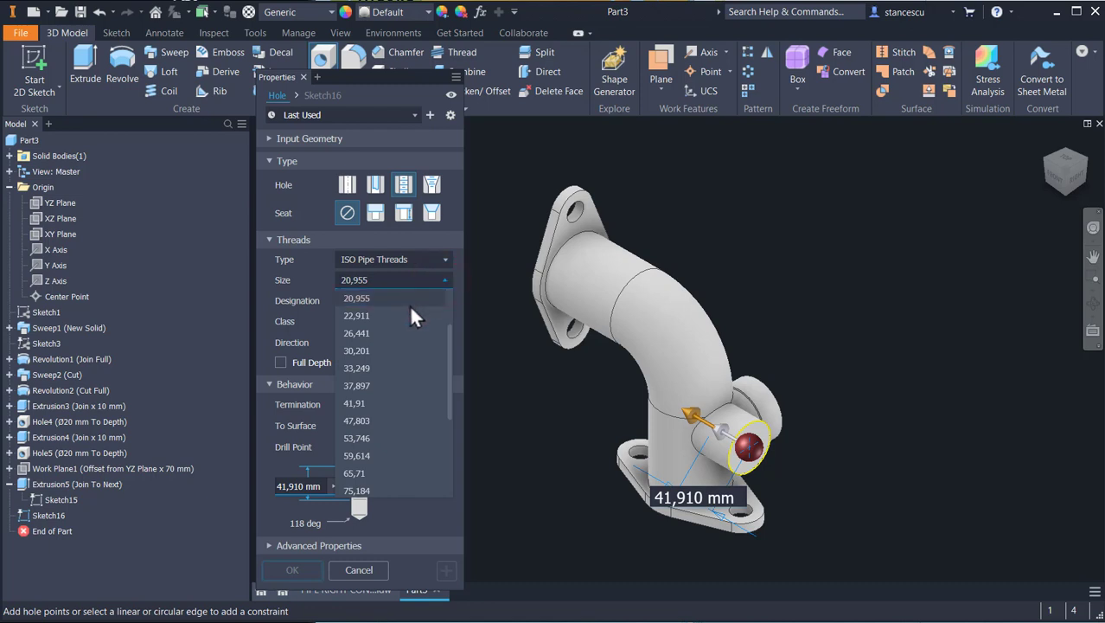
{"action": "left_click", "coordinate": [365, 314]}
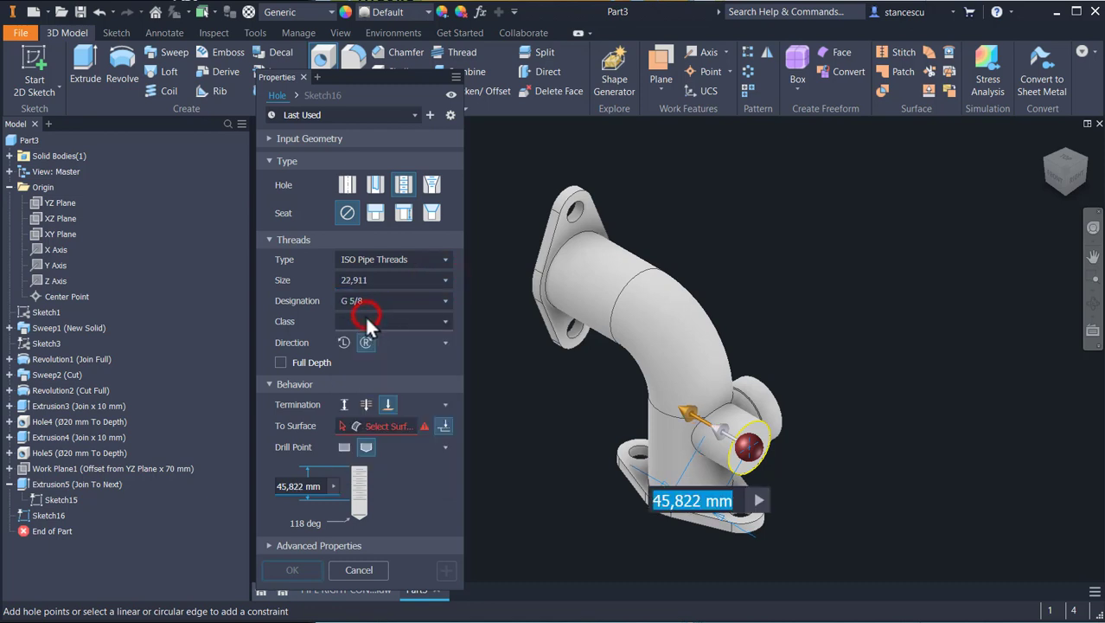
{"action": "left_click", "coordinate": [444, 285]}
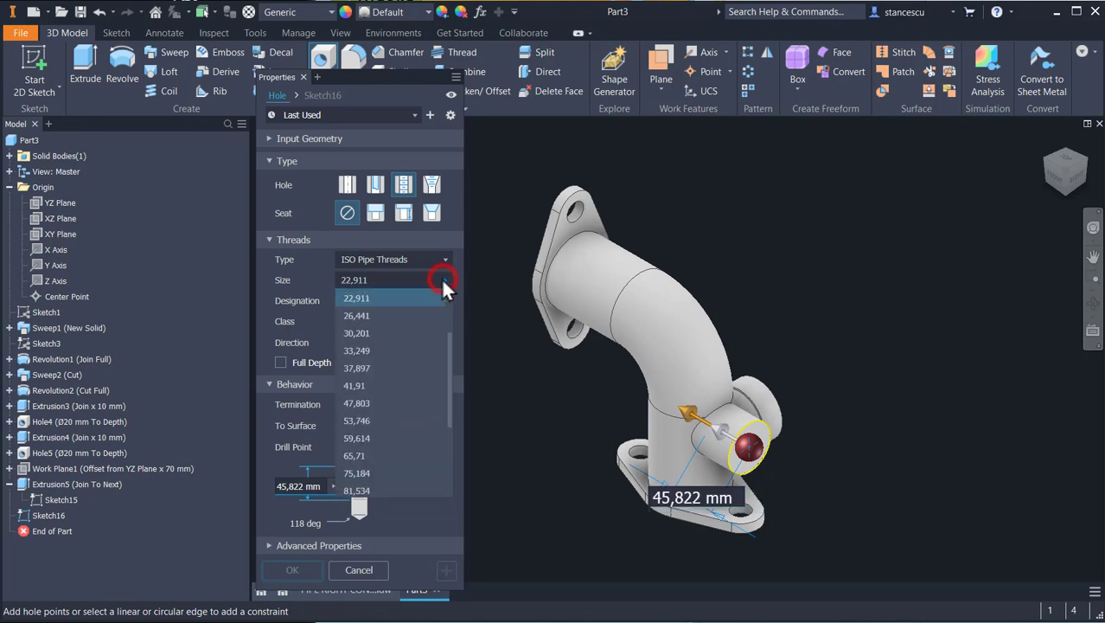
{"action": "left_click", "coordinate": [390, 311]}
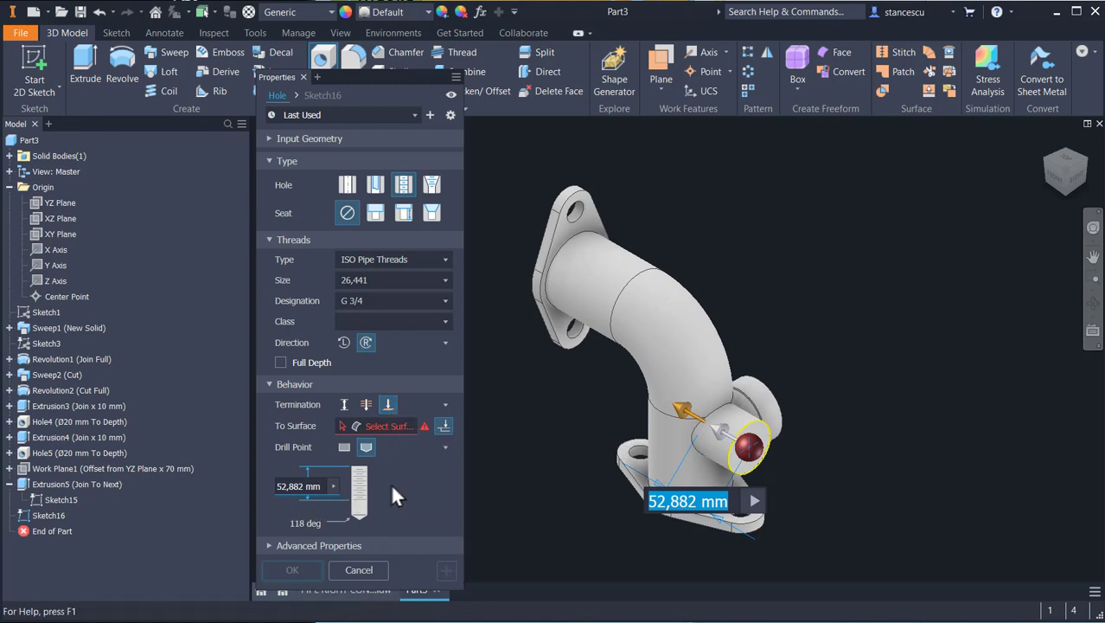
- Set the branch hole's thread depth to 25 mm, terminate it at the vertical pipe's inner surface, and create the hole
{"action": "left_click", "coordinate": [295, 487]}
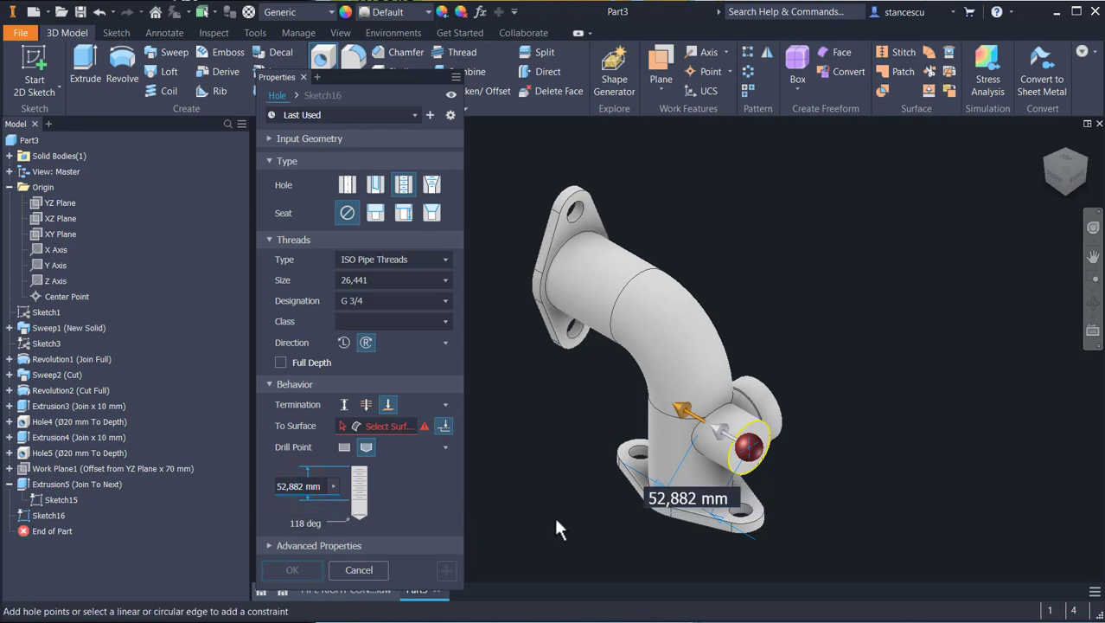
{"action": "left_click", "coordinate": [703, 496]}
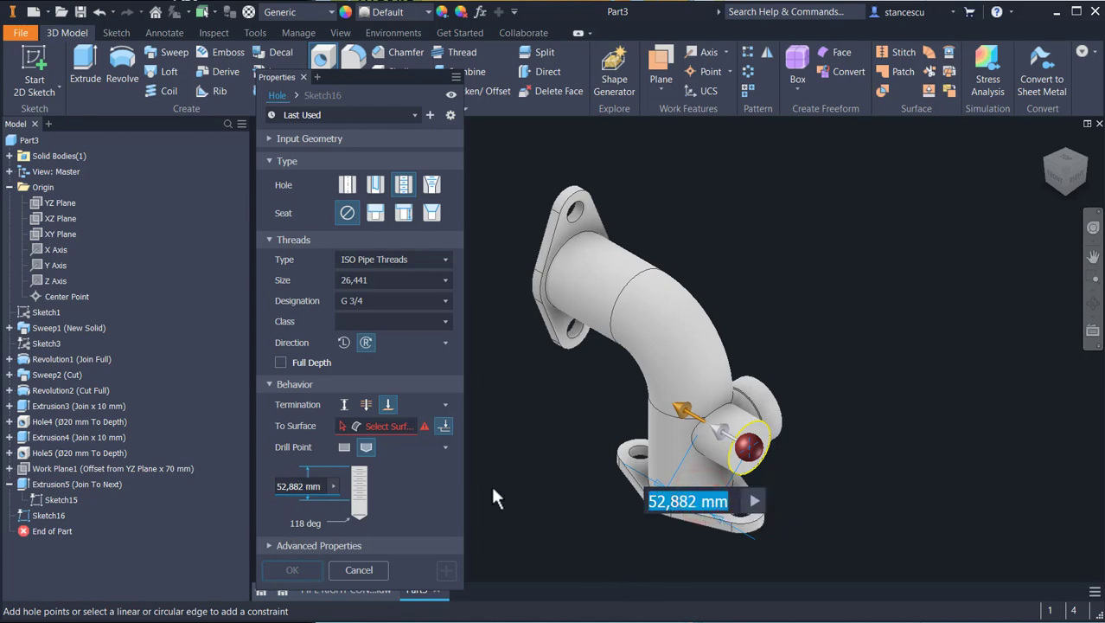
{"action": "type", "text": "25"}
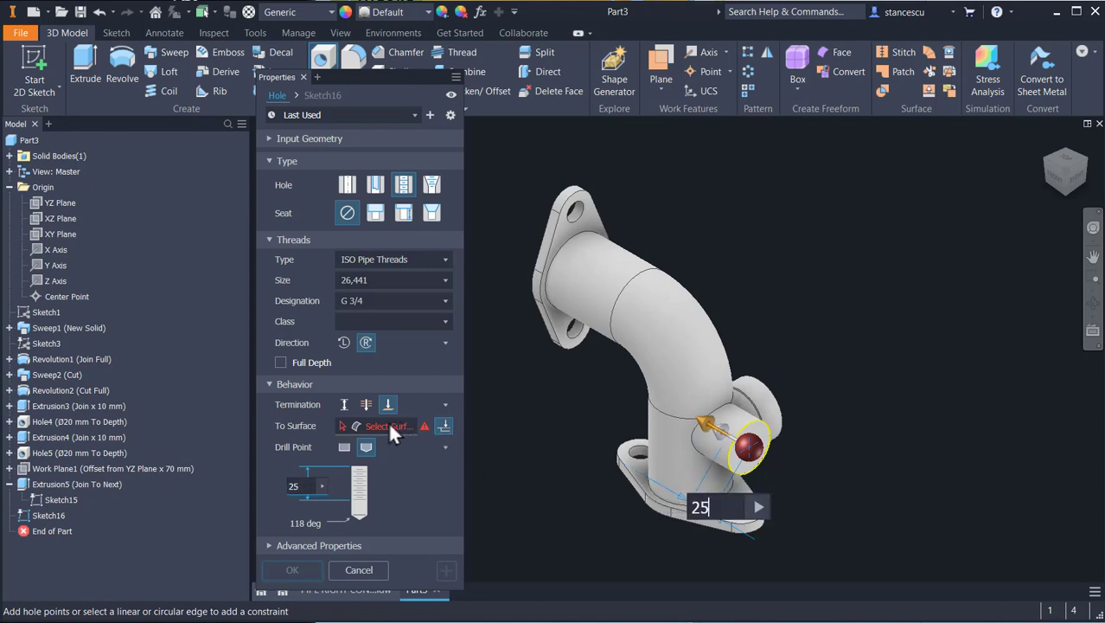
{"action": "middle_click_drag", "start_coordinate": [553, 524], "coordinate": [592, 461], "text": "shift"}
{"action": "left_click", "coordinate": [658, 465]}
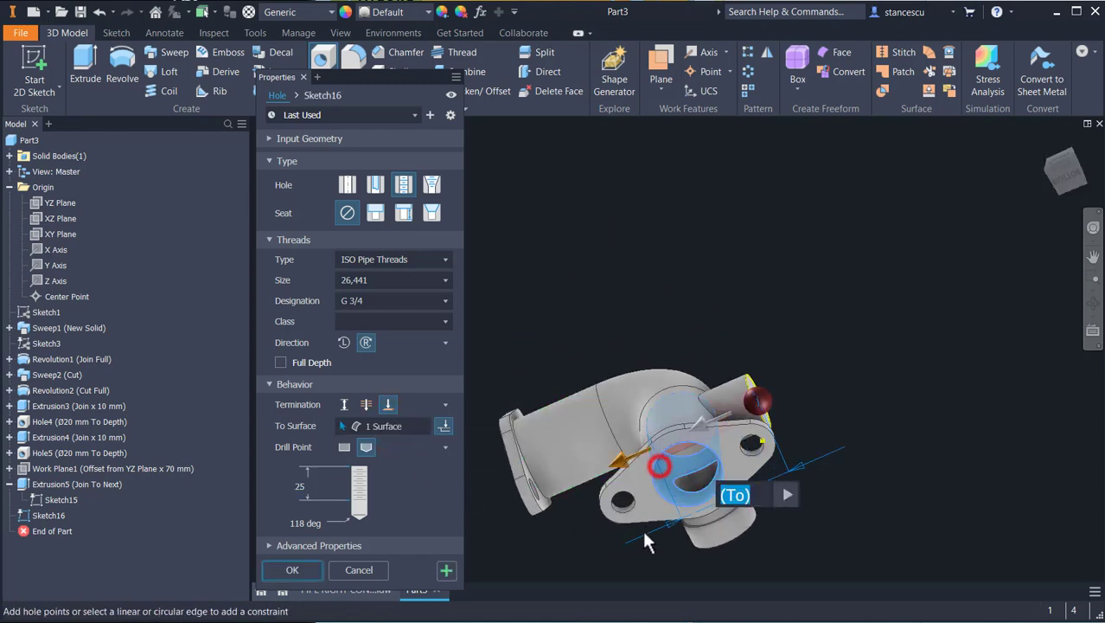
{"action": "middle_click_drag", "start_coordinate": [645, 534], "coordinate": [604, 601], "text": "shift"}
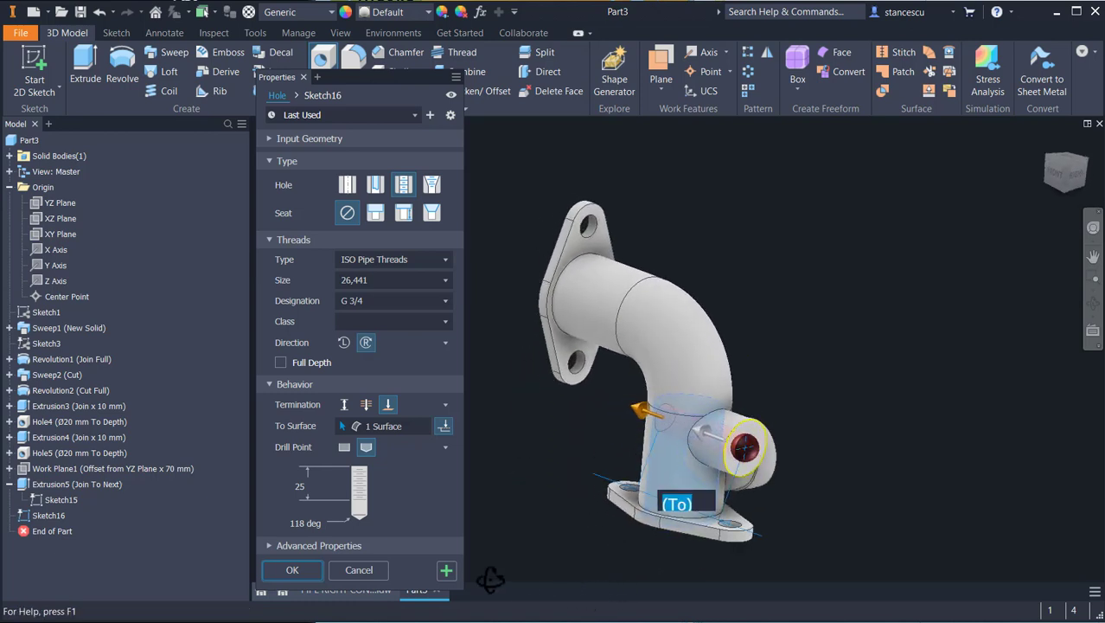
{"action": "left_click", "coordinate": [291, 570]}
- Review the side branch on the drawing, inspect the modelled threaded hole up close, and restore the home view
{"action": "left_click", "coordinate": [350, 589]}
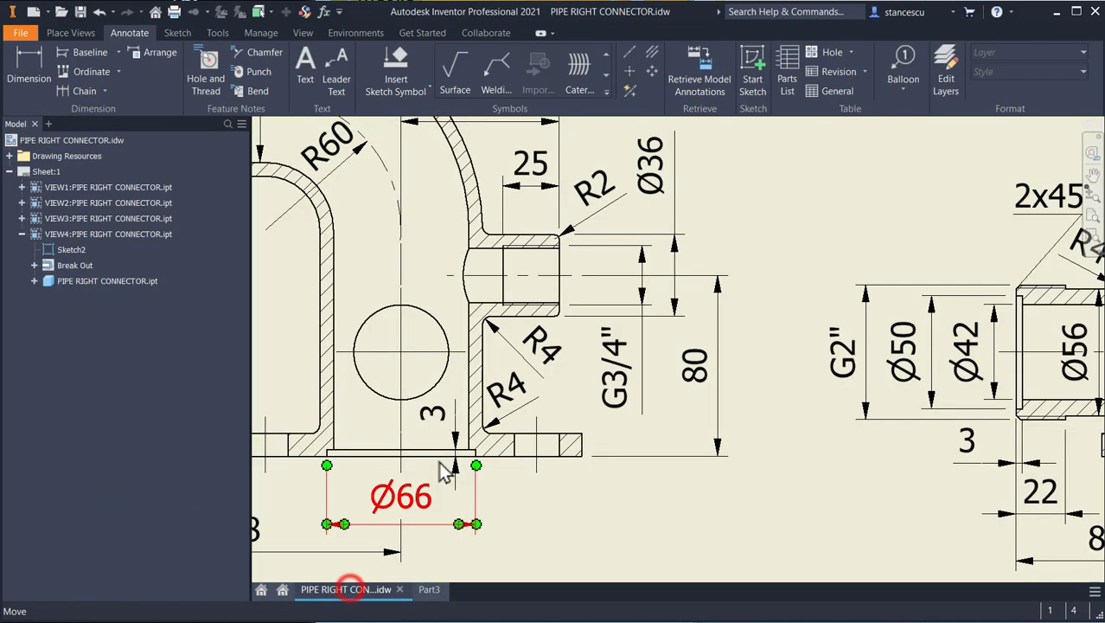
{"action": "middle_click_drag", "start_coordinate": [542, 187], "coordinate": [570, 259]}
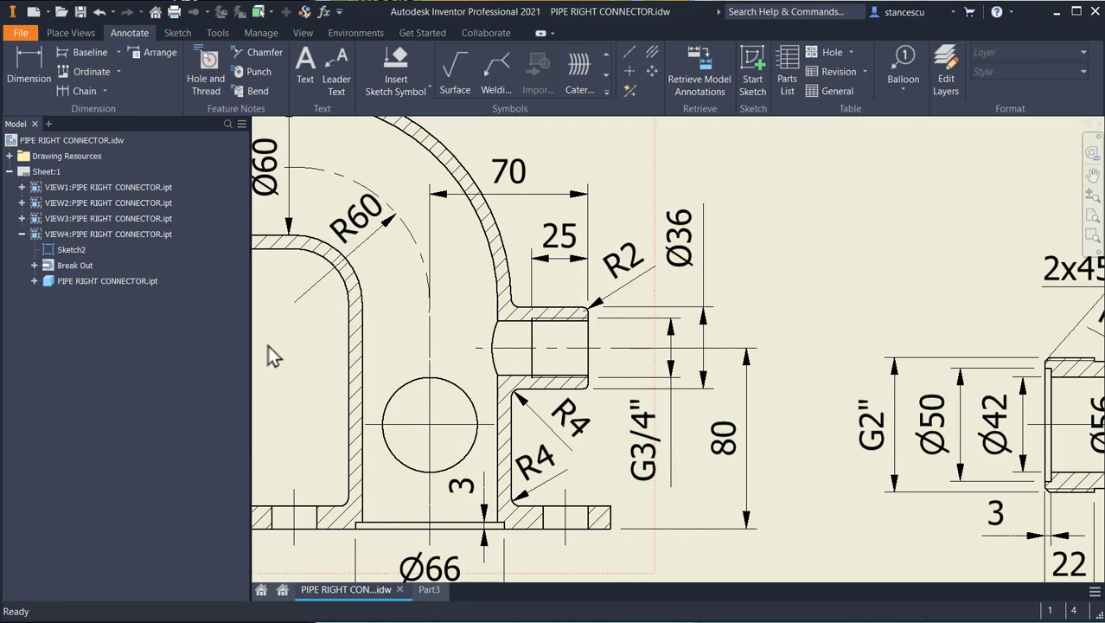
{"action": "left_click", "coordinate": [417, 589]}
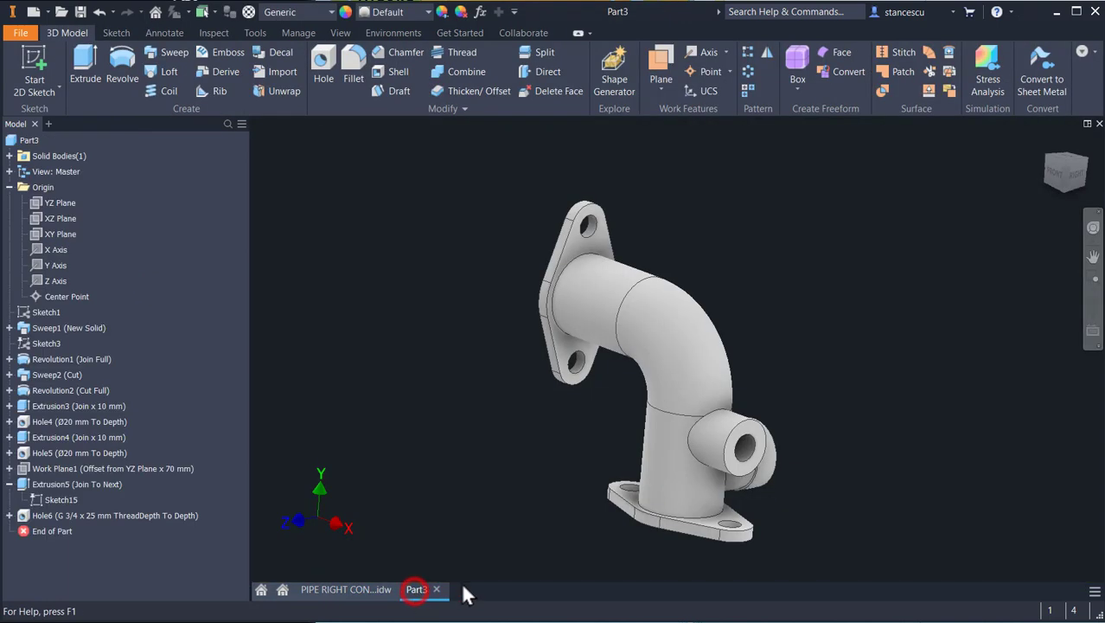
{"action": "scroll", "coordinate": [741, 477], "scroll_direction": "up", "scroll_amount": 3}
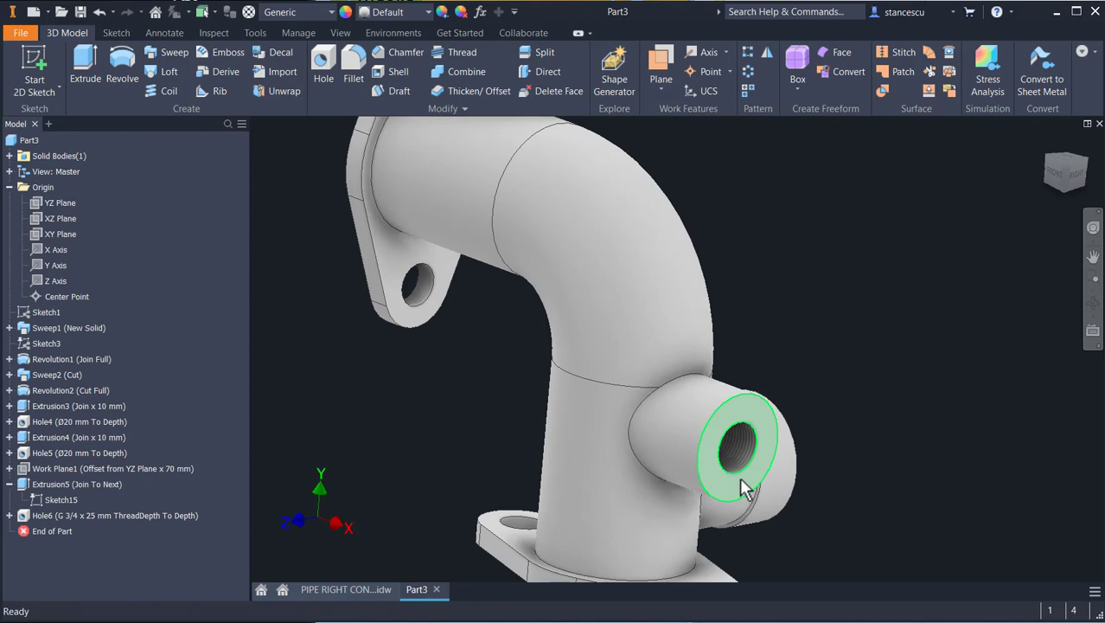
{"action": "scroll", "coordinate": [739, 476], "scroll_direction": "up", "scroll_amount": 3}
{"action": "key", "text": "F4"}
{"action": "left_click_drag", "start_coordinate": [740, 476], "coordinate": [706, 464]}
{"action": "key", "text": "Escape"}
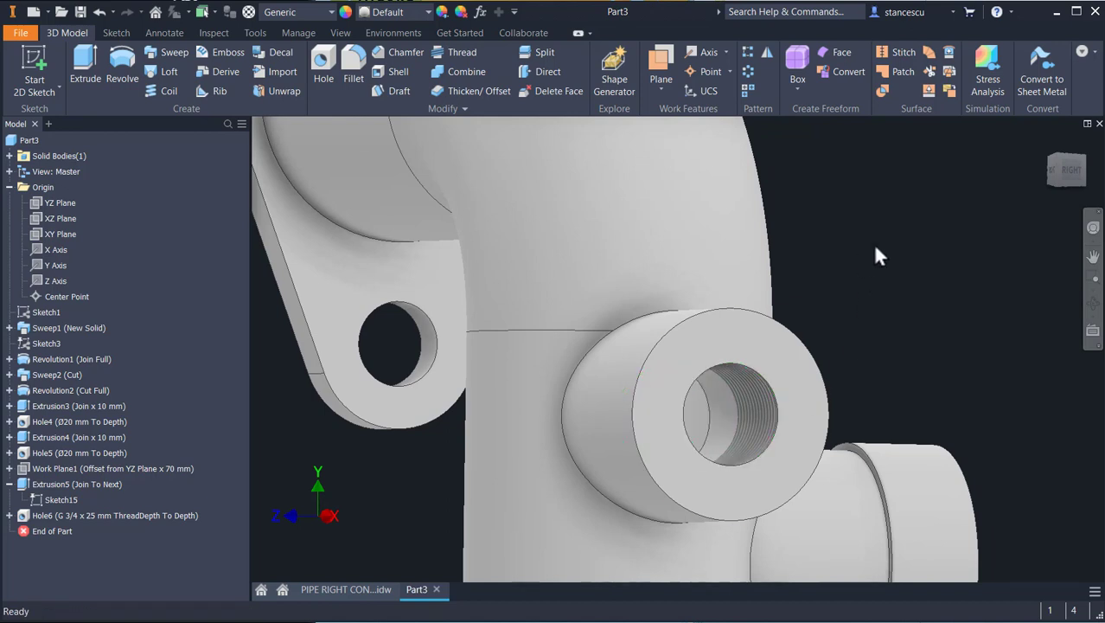
{"action": "key", "text": "F6"}
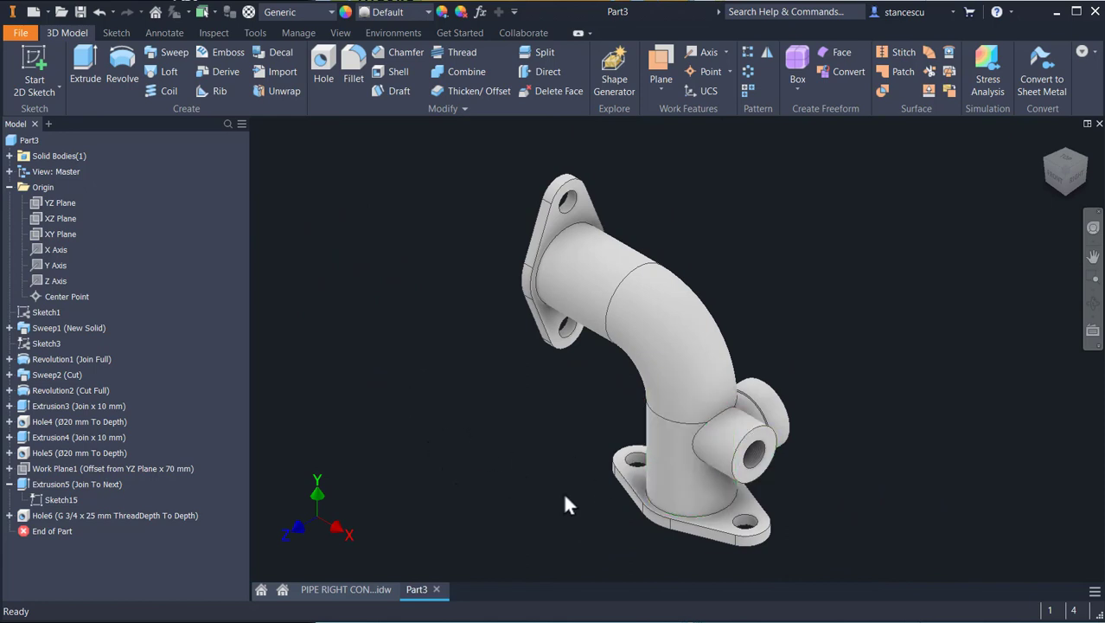
- Inspect the bores at both flanged pipe ends and compare them with the end recess dimensions on the drawing
{"action": "middle_click_drag", "start_coordinate": [577, 536], "coordinate": [590, 478], "text": "shift"}
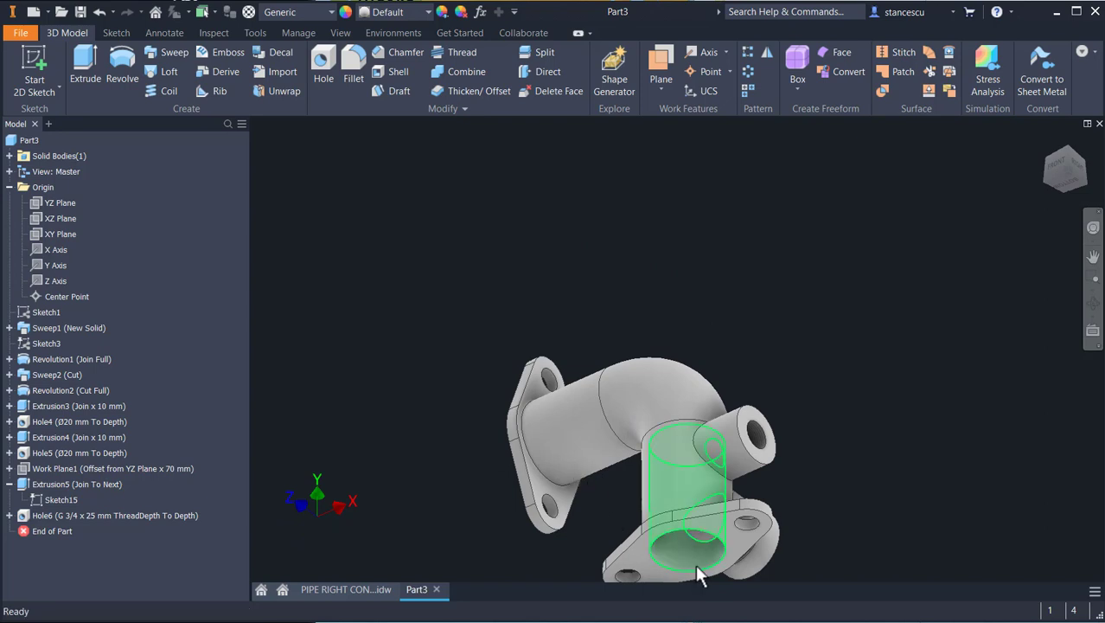
{"action": "middle_click_drag", "start_coordinate": [703, 553], "coordinate": [718, 452]}
{"action": "scroll", "coordinate": [671, 448], "scroll_direction": "up", "scroll_amount": 3}
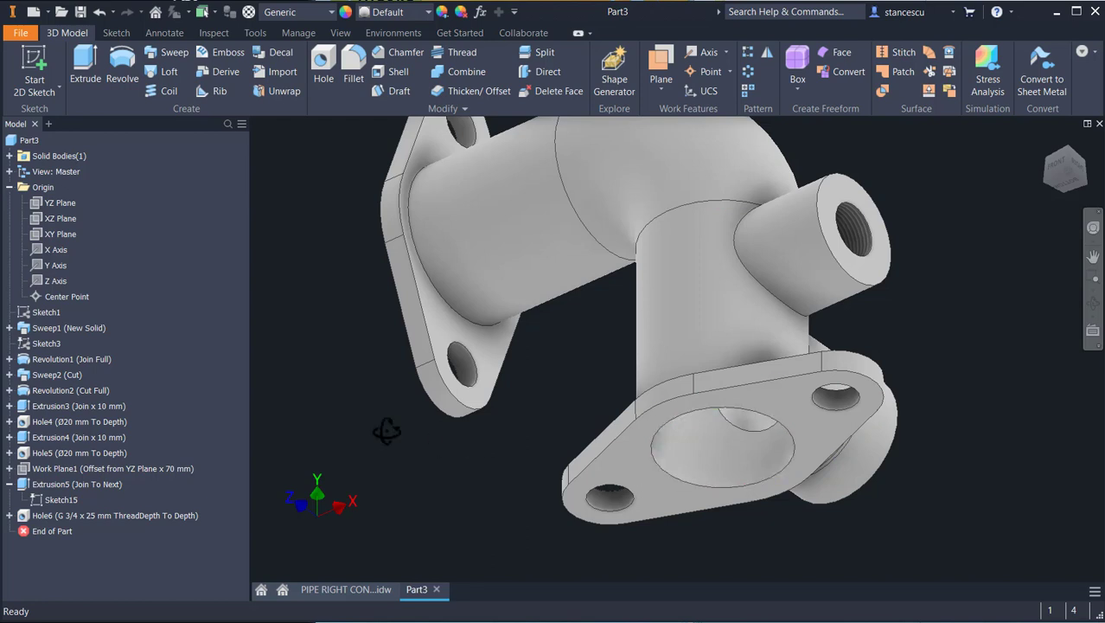
{"action": "middle_click_drag", "start_coordinate": [382, 432], "coordinate": [521, 438], "text": "shift"}
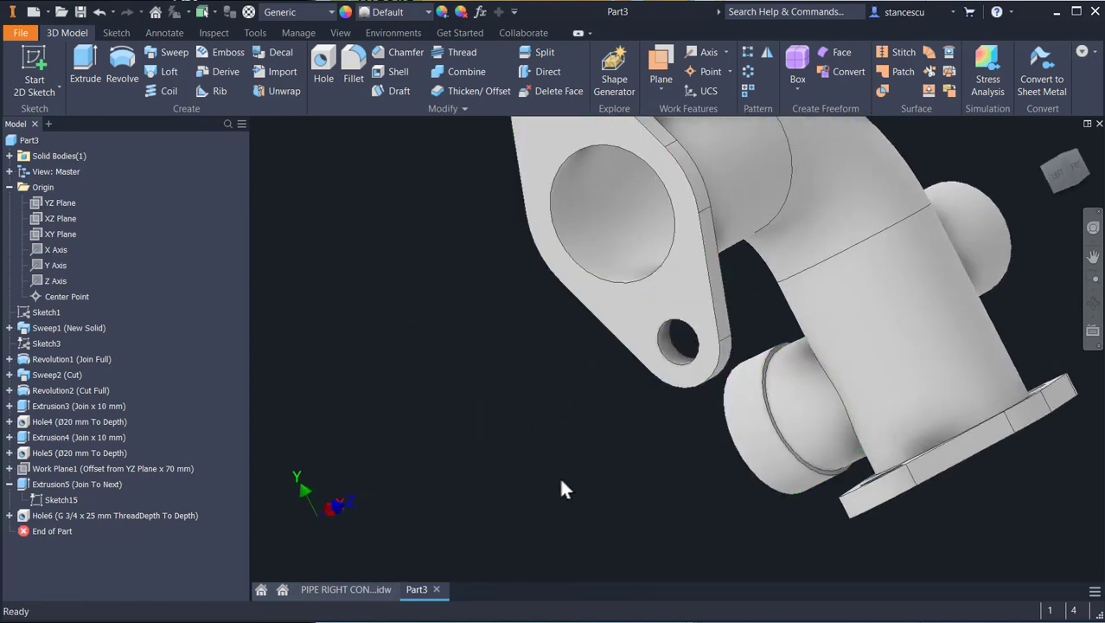
{"action": "left_click", "coordinate": [374, 591]}
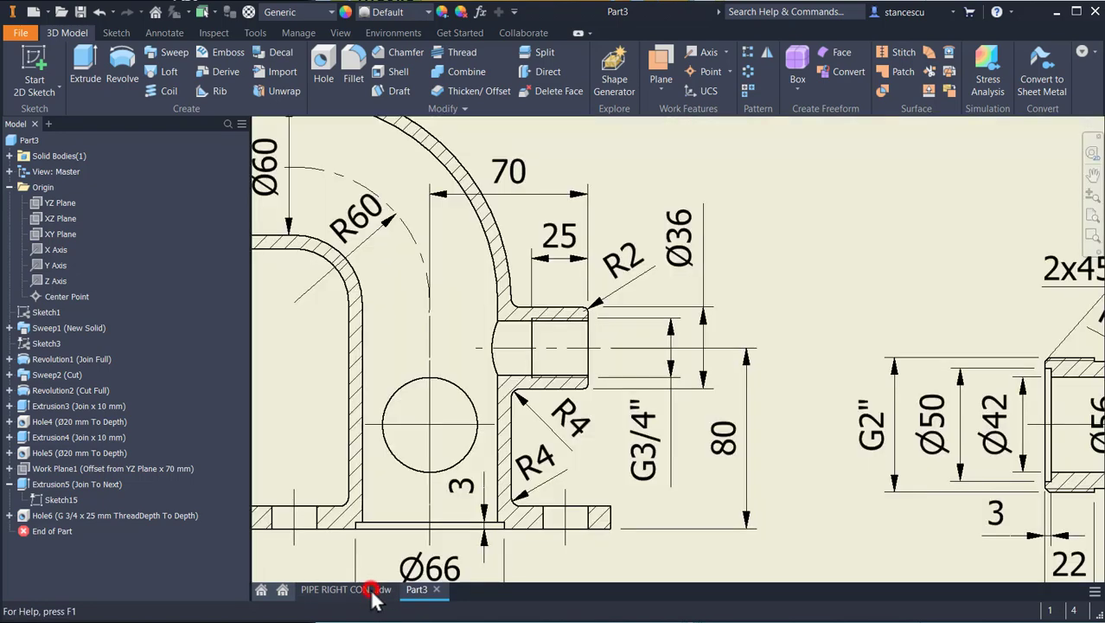
{"action": "middle_click_drag", "start_coordinate": [471, 509], "coordinate": [546, 379]}
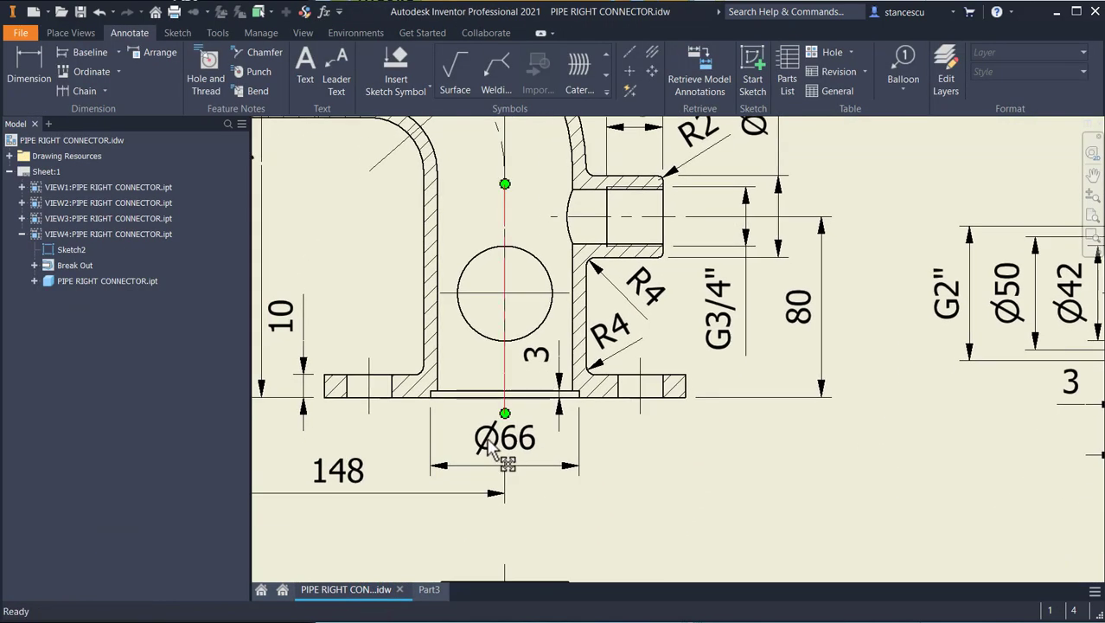
{"action": "left_click", "coordinate": [510, 445]}
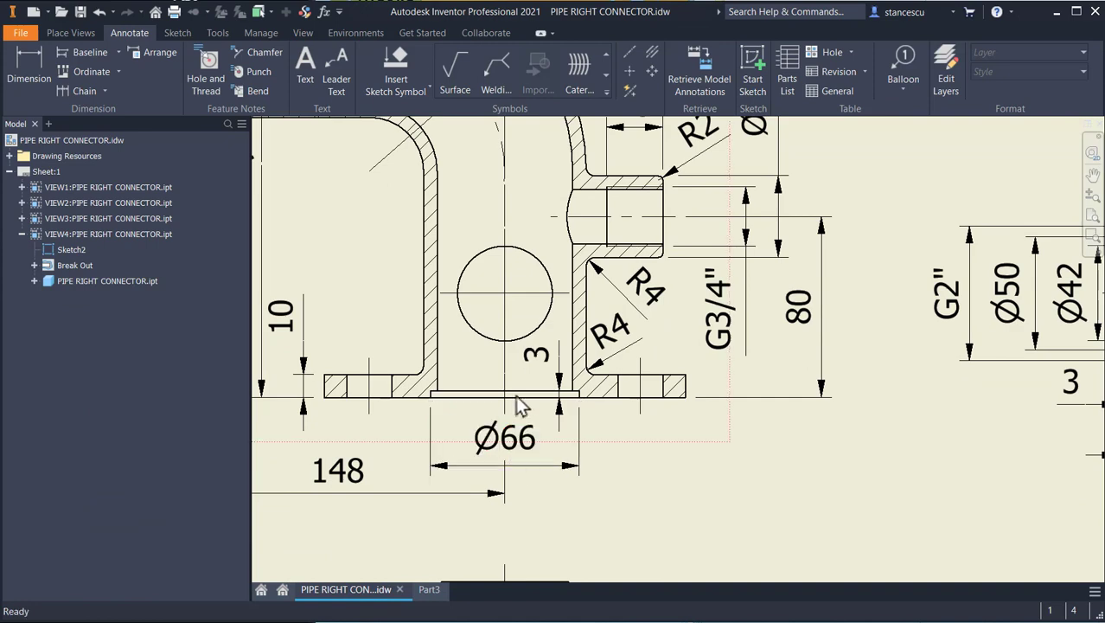
{"action": "middle_click_drag", "start_coordinate": [476, 360], "coordinate": [706, 538]}
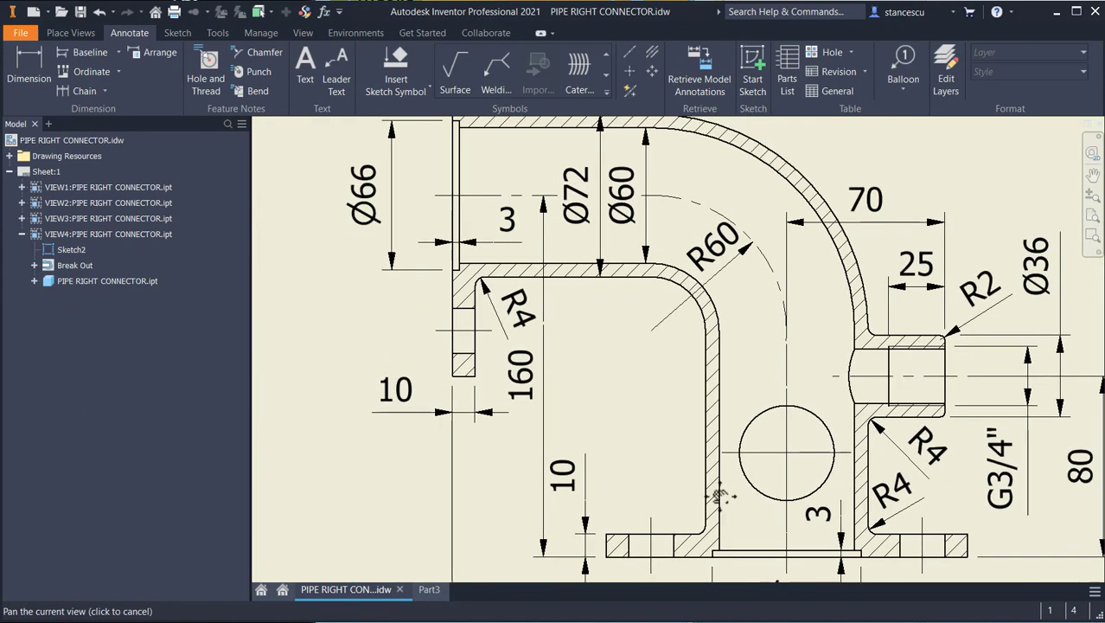
{"action": "middle_click_drag", "start_coordinate": [432, 298], "coordinate": [506, 364]}
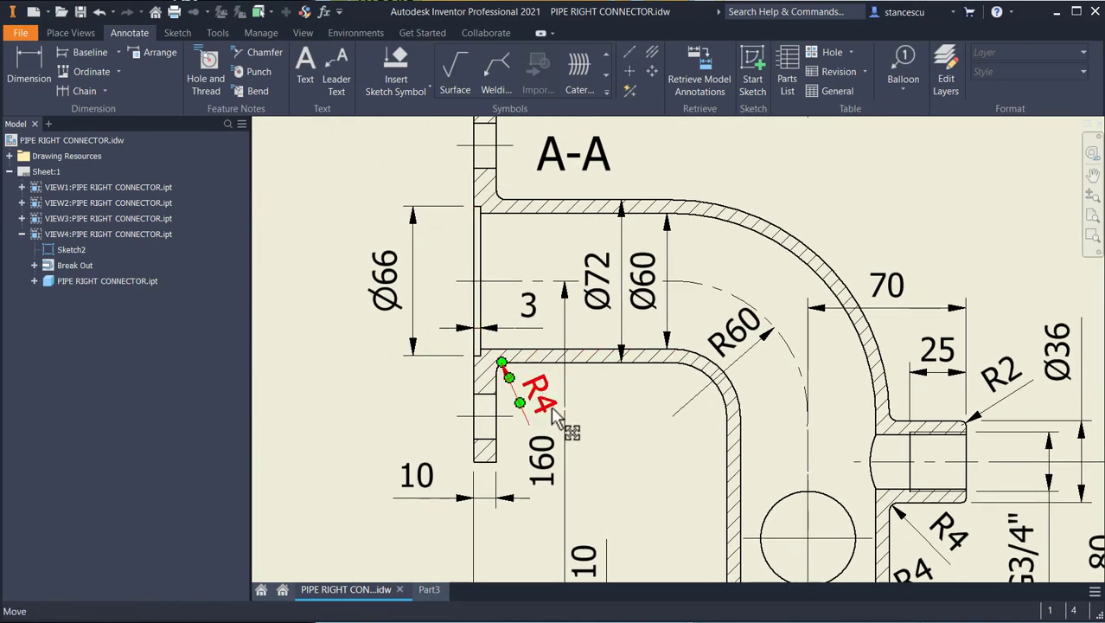
{"action": "mouse_move", "coordinate": [571, 386]}
{"action": "middle_mouse_down"}
{"action": "mouse_move", "coordinate": [533, 311]}
{"action": "mouse_move", "coordinate": [450, 205]}
{"action": "middle_mouse_up"}
{"action": "middle_click_drag", "start_coordinate": [636, 474], "coordinate": [632, 437]}
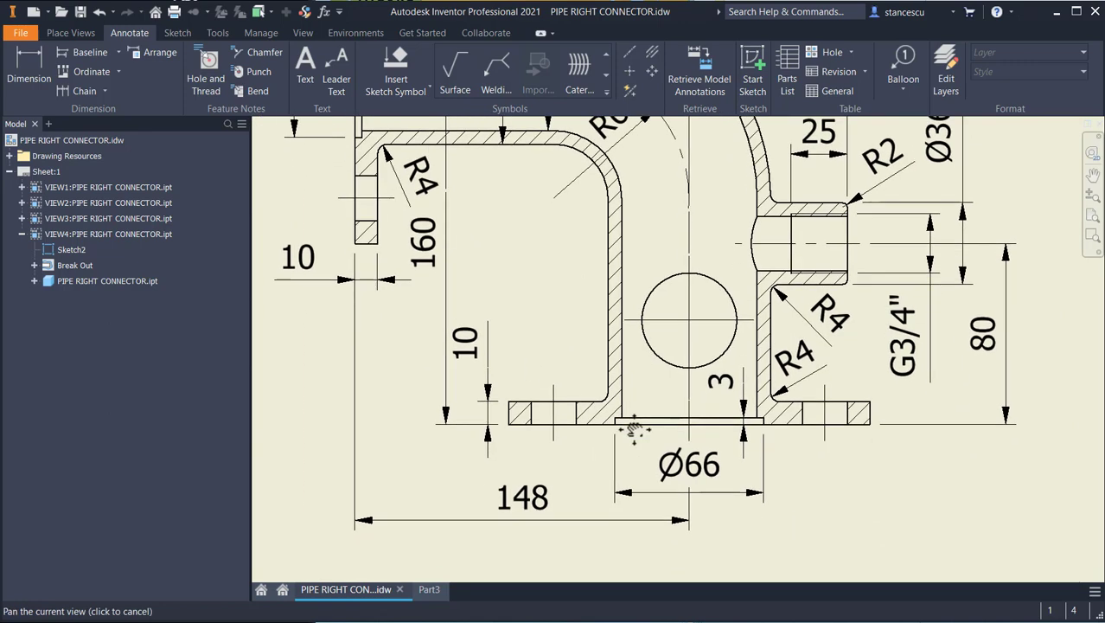
{"action": "left_click", "coordinate": [428, 588]}
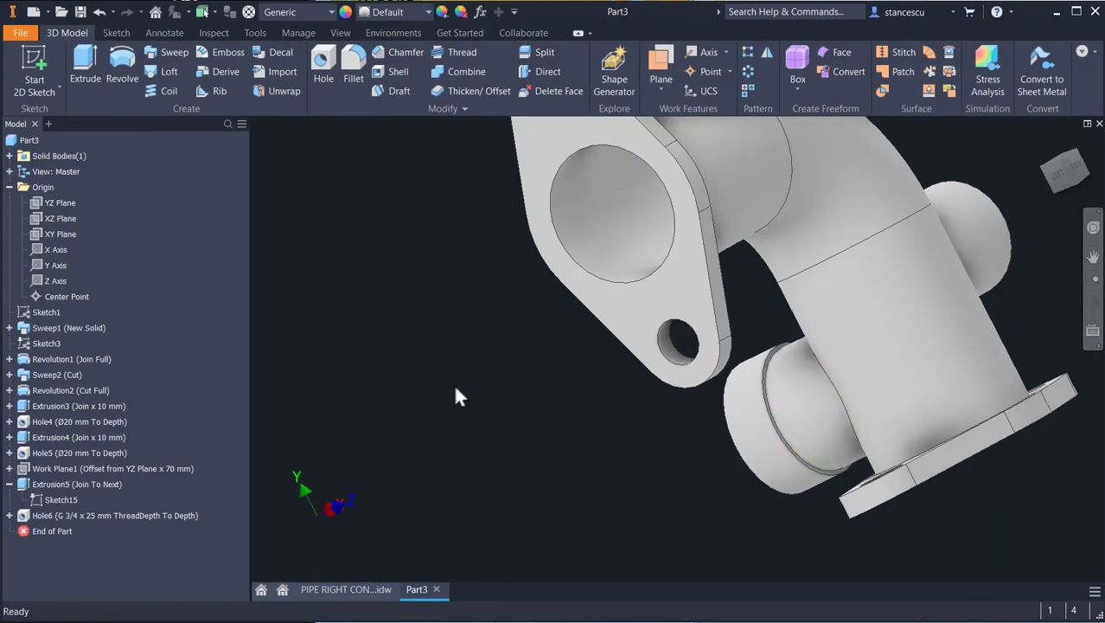
- Start a sketch on the XY plane and slice the model at the sketch plane to expose the pipe's section
{"action": "key", "text": "F6"}
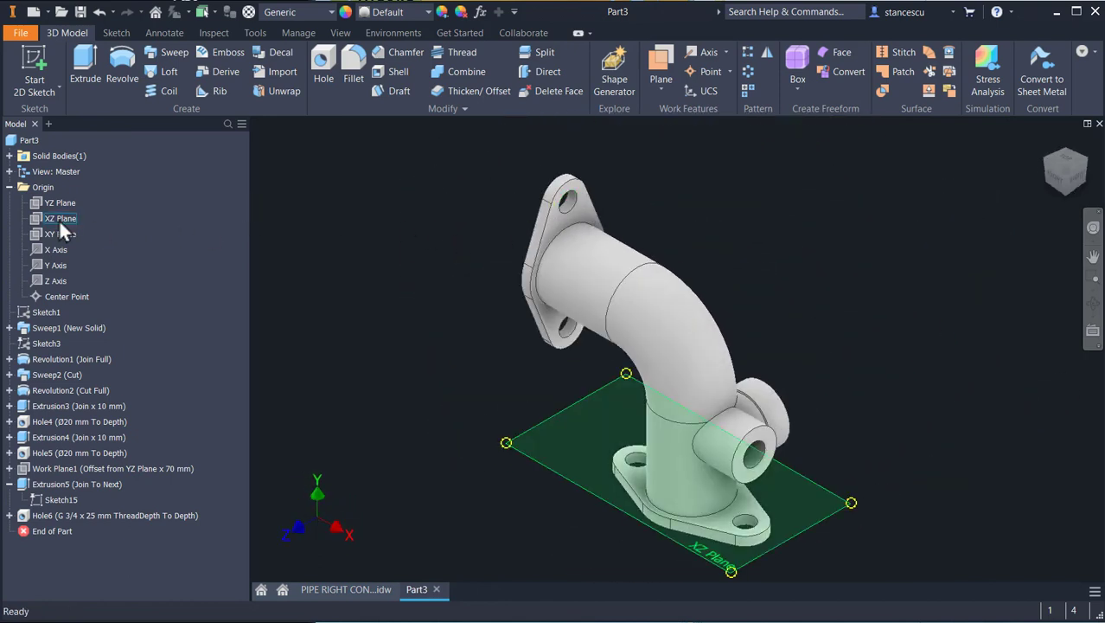
{"action": "left_click", "coordinate": [45, 239]}
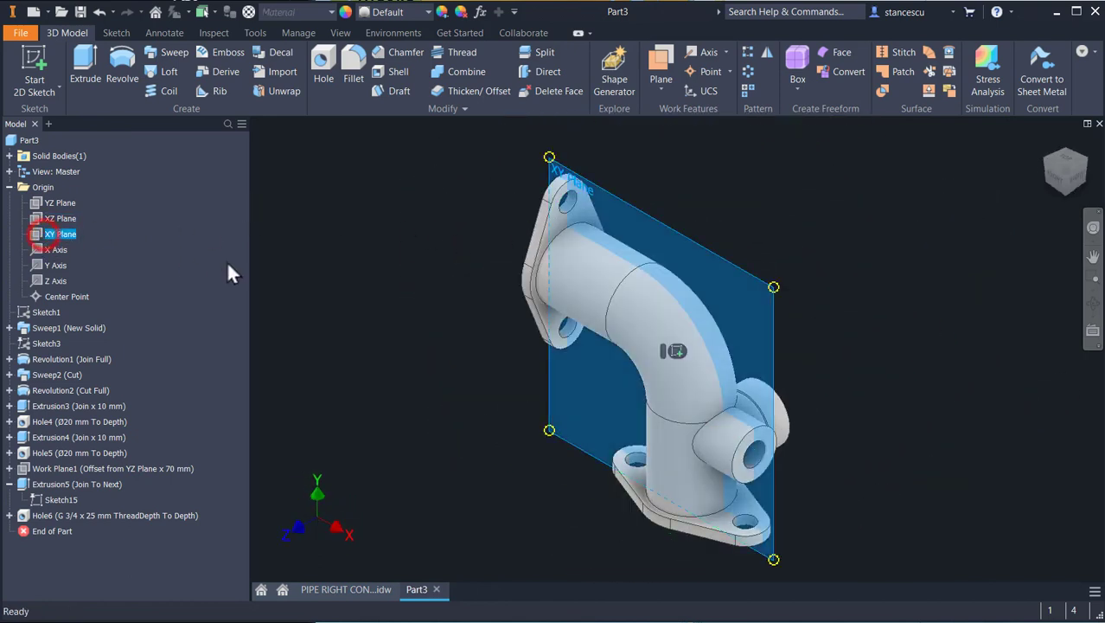
{"action": "left_click", "coordinate": [672, 350]}
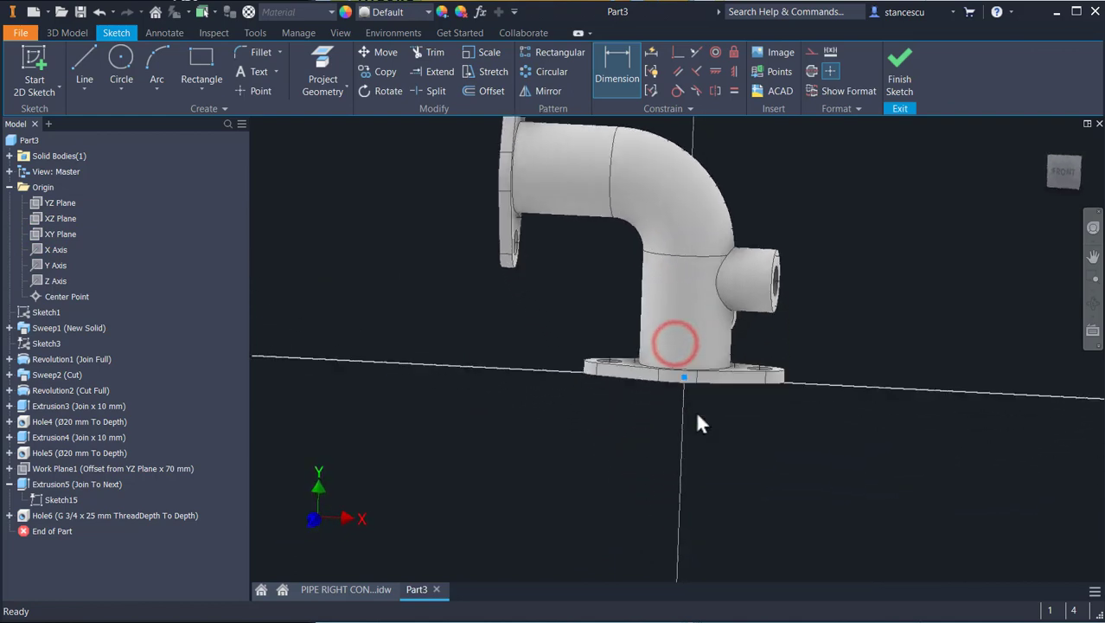
{"action": "key", "text": "F7"}
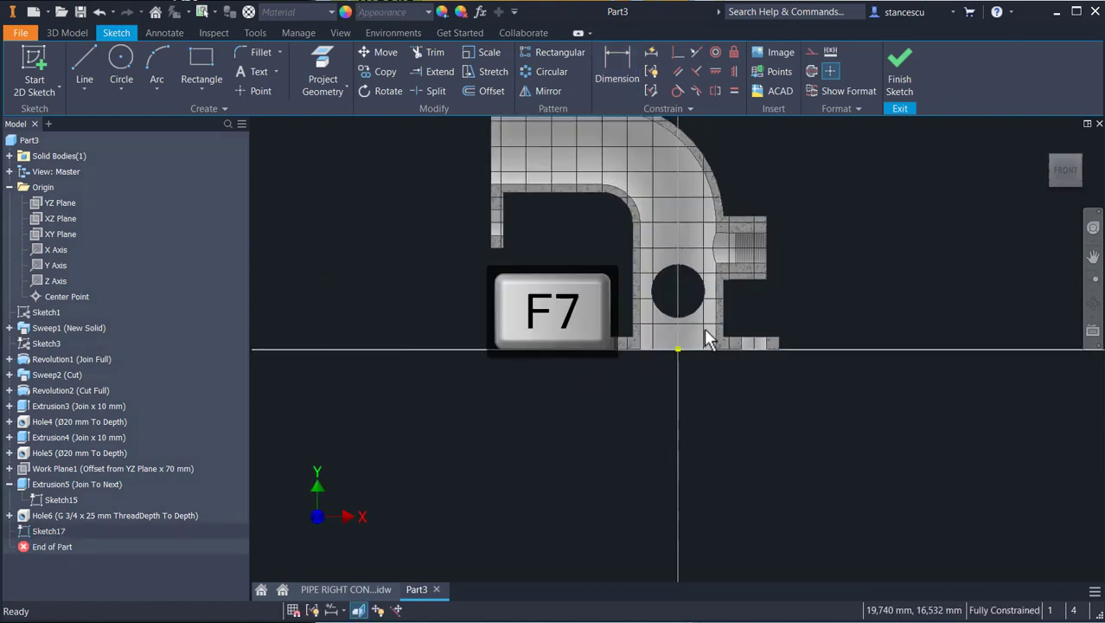
- Draw a rectangle about 4.7 mm high at the bottom flange, from the bore's lower edge into the pipe wall
{"action": "scroll", "coordinate": [703, 337], "scroll_direction": "up", "scroll_amount": 5}
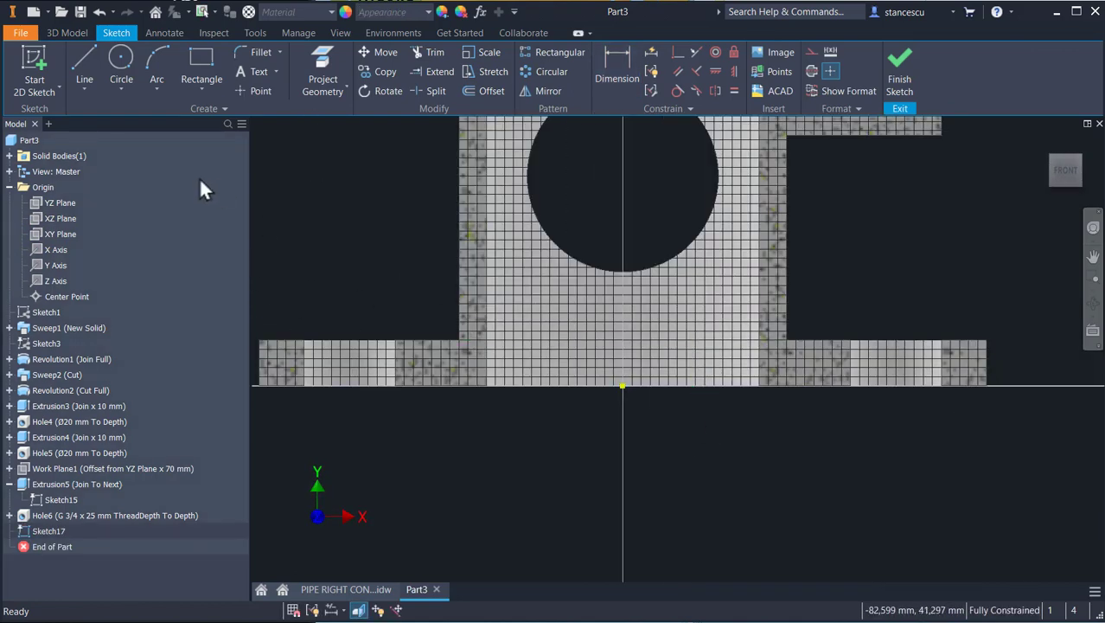
{"action": "left_click", "coordinate": [197, 59]}
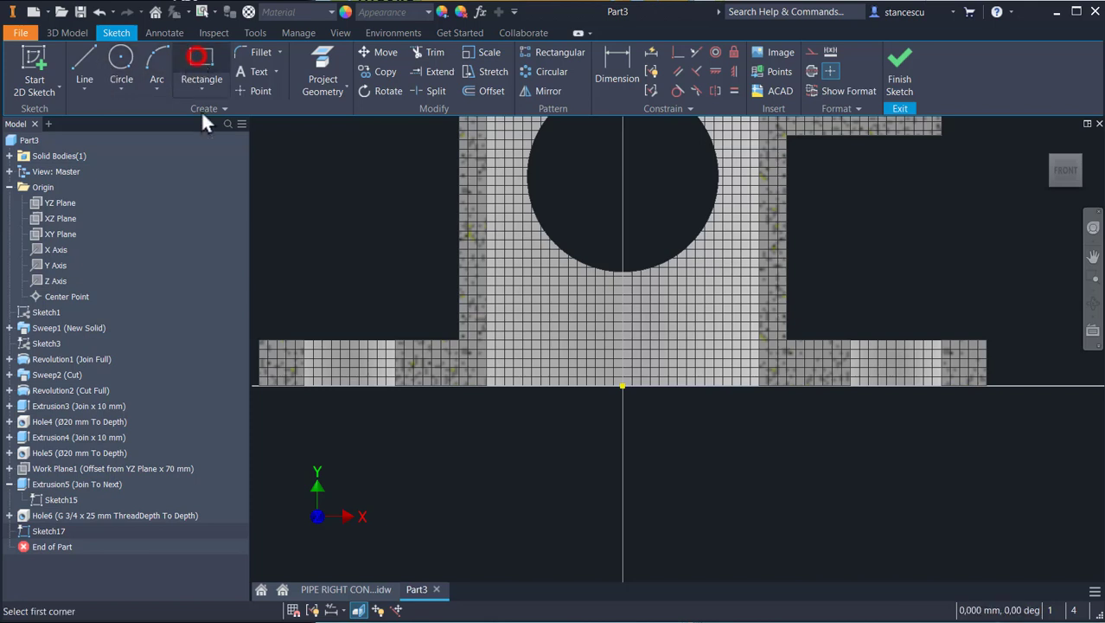
{"action": "left_click", "coordinate": [759, 387]}
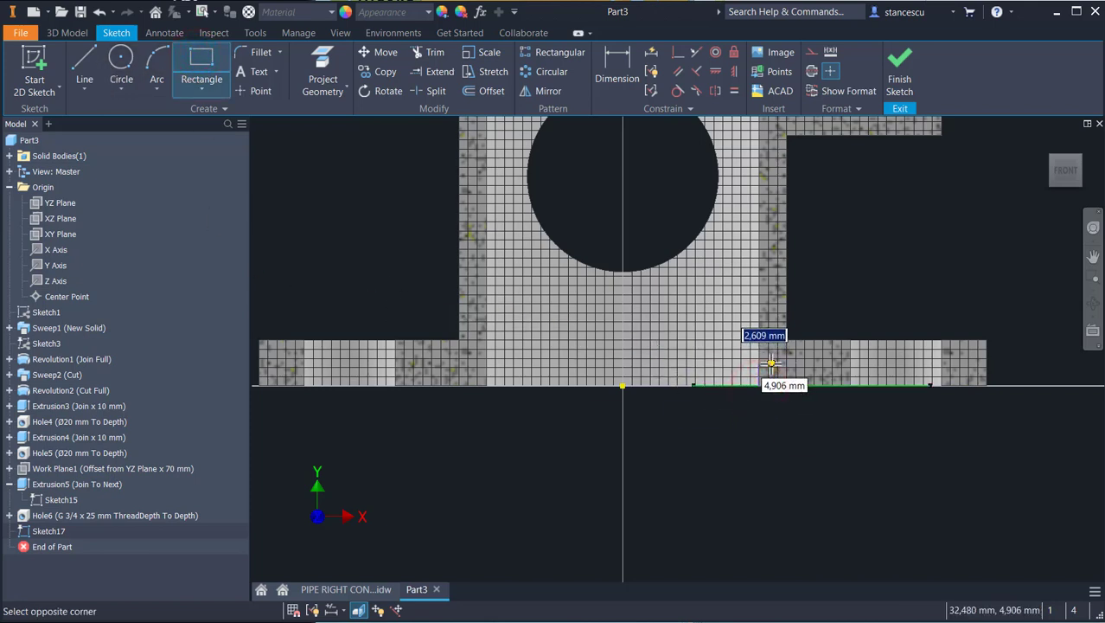
{"action": "scroll", "coordinate": [770, 367], "scroll_direction": "down", "scroll_amount": 2}
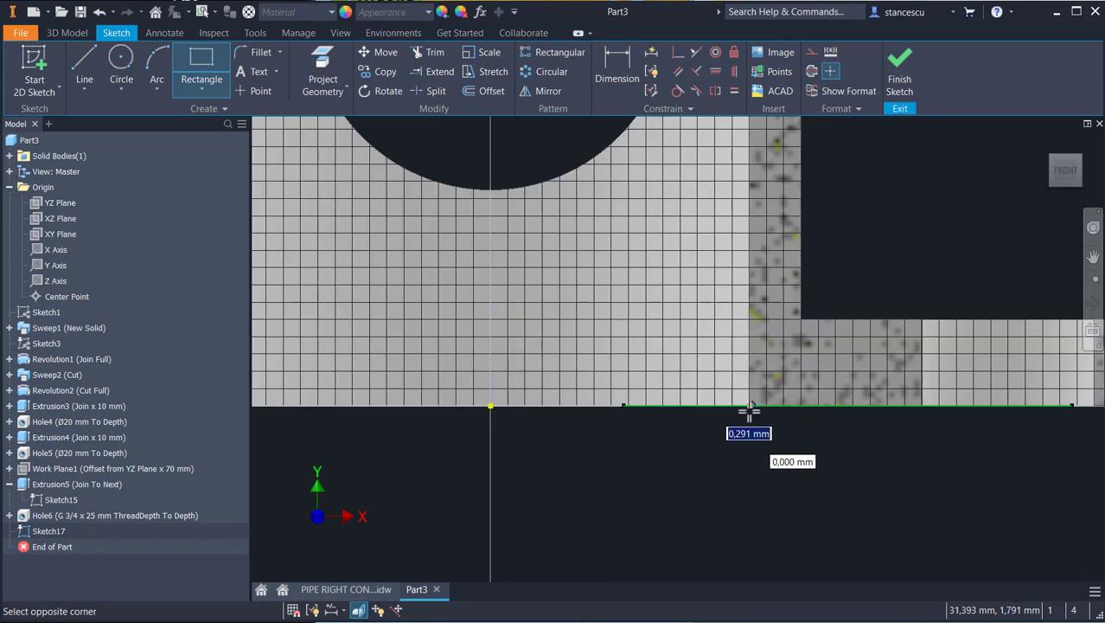
{"action": "left_click", "coordinate": [781, 365]}
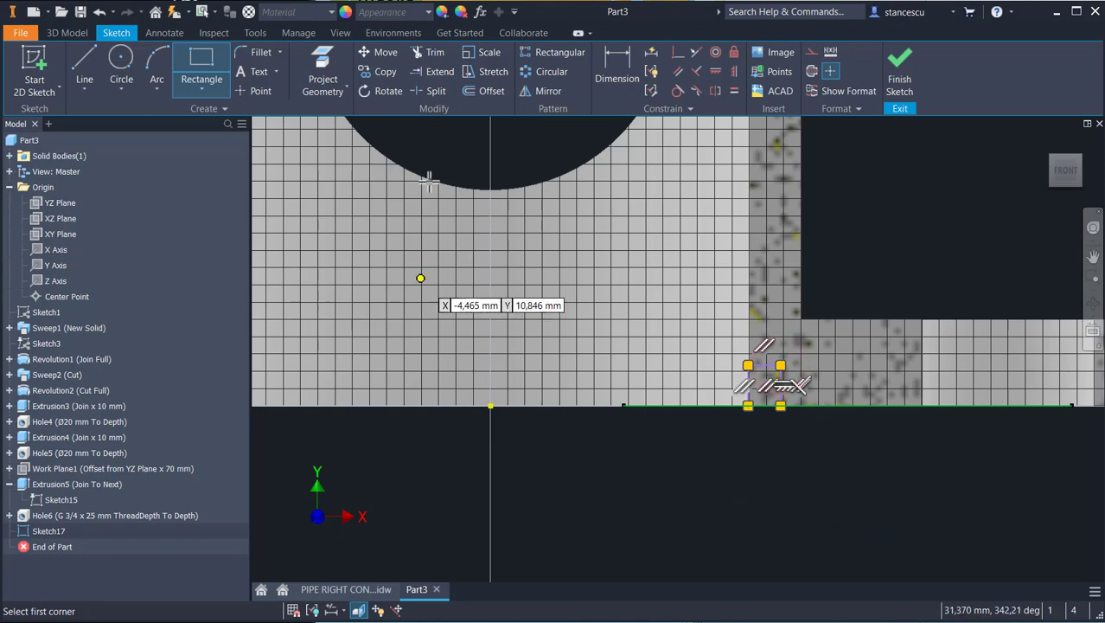
- Project the Y axis into the sketch and set the rectangle's height above the flange face to 3 mm
{"action": "left_click", "coordinate": [321, 59]}
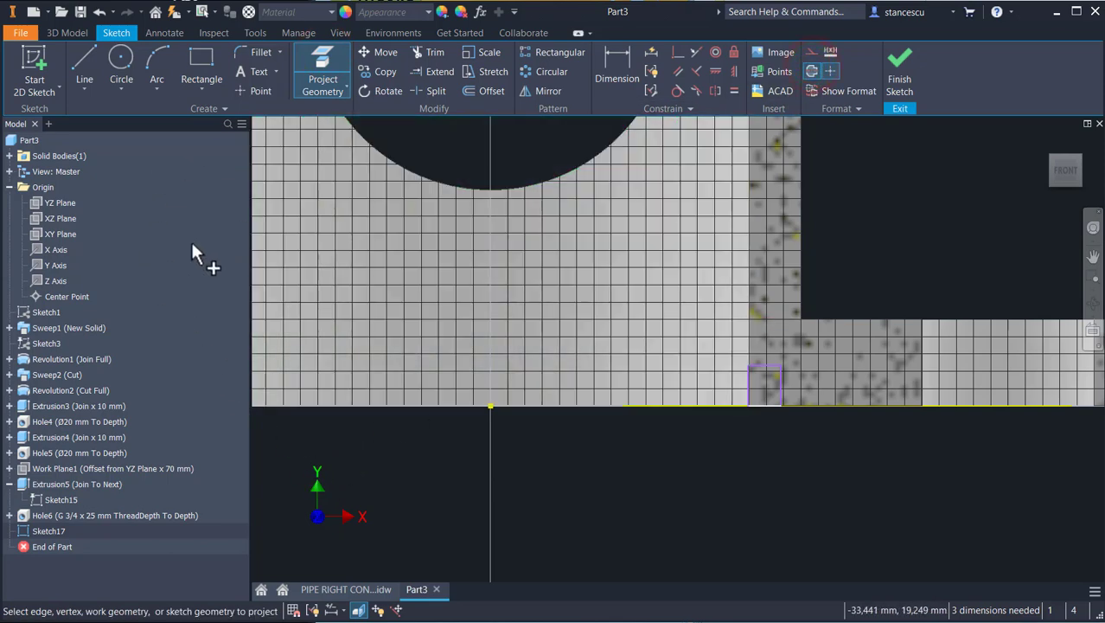
{"action": "left_click", "coordinate": [57, 267]}
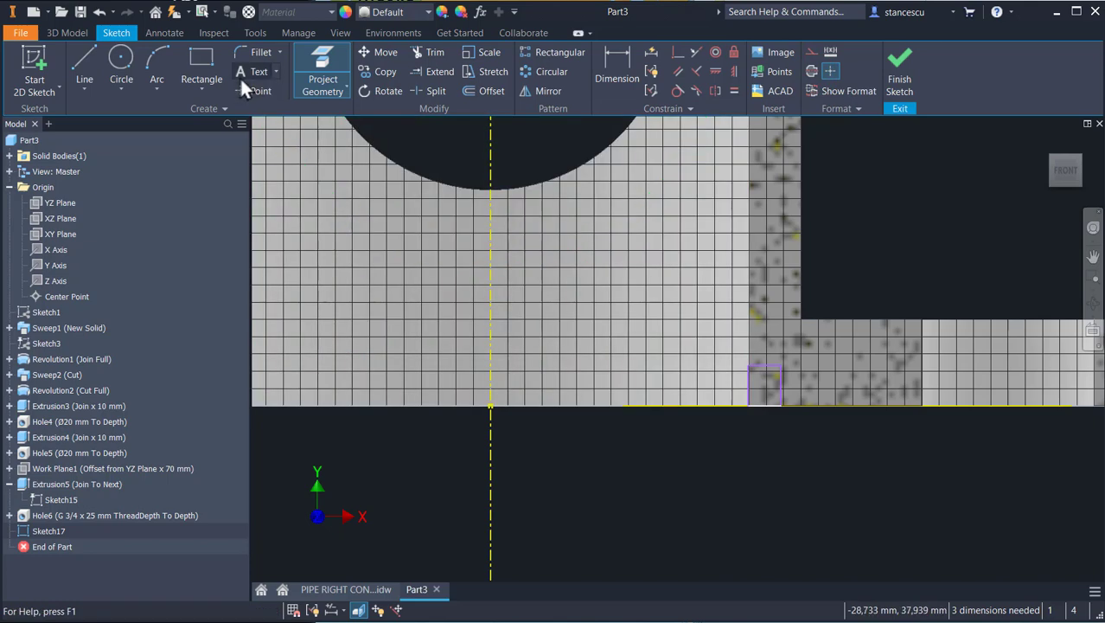
{"action": "left_click", "coordinate": [619, 54]}
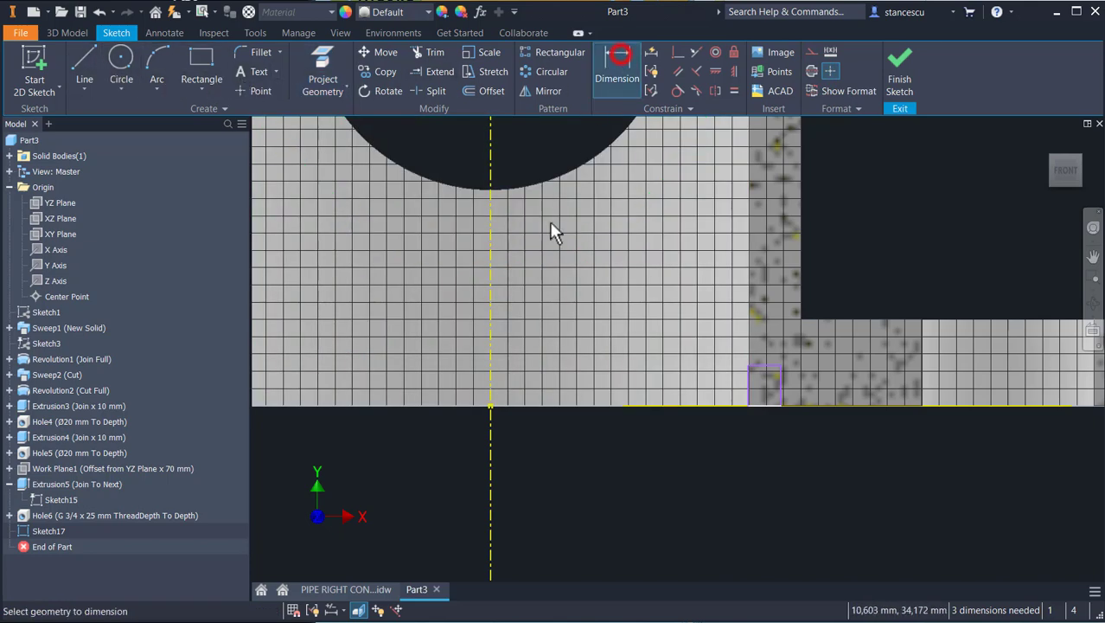
{"action": "left_click", "coordinate": [775, 364]}
{"action": "left_click", "coordinate": [762, 401]}
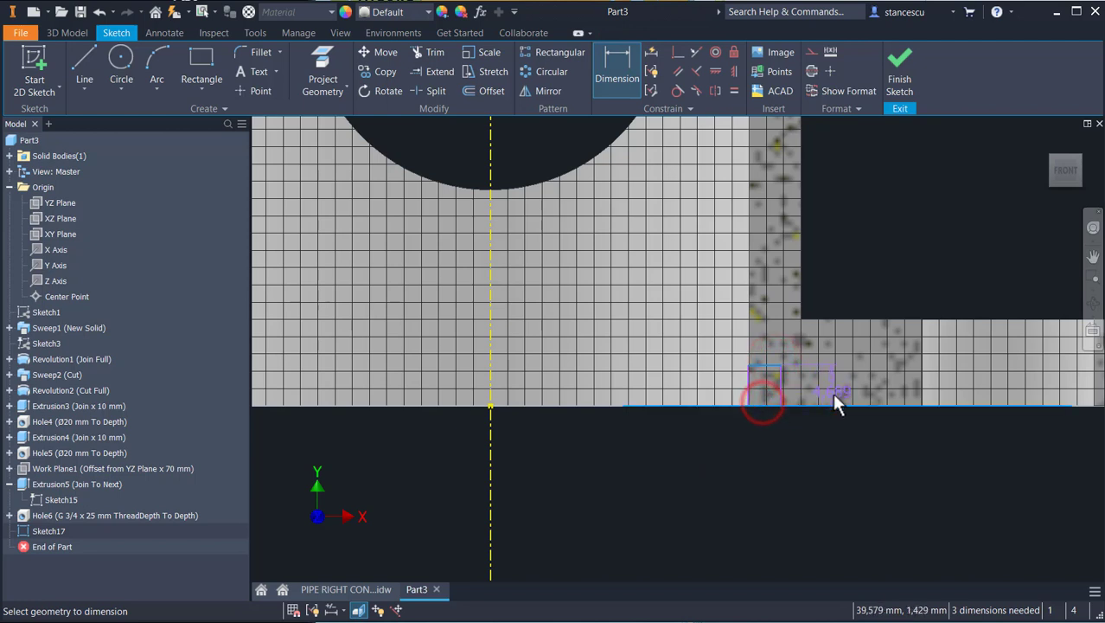
{"action": "left_click", "coordinate": [812, 473]}
{"action": "type", "text": "3"}
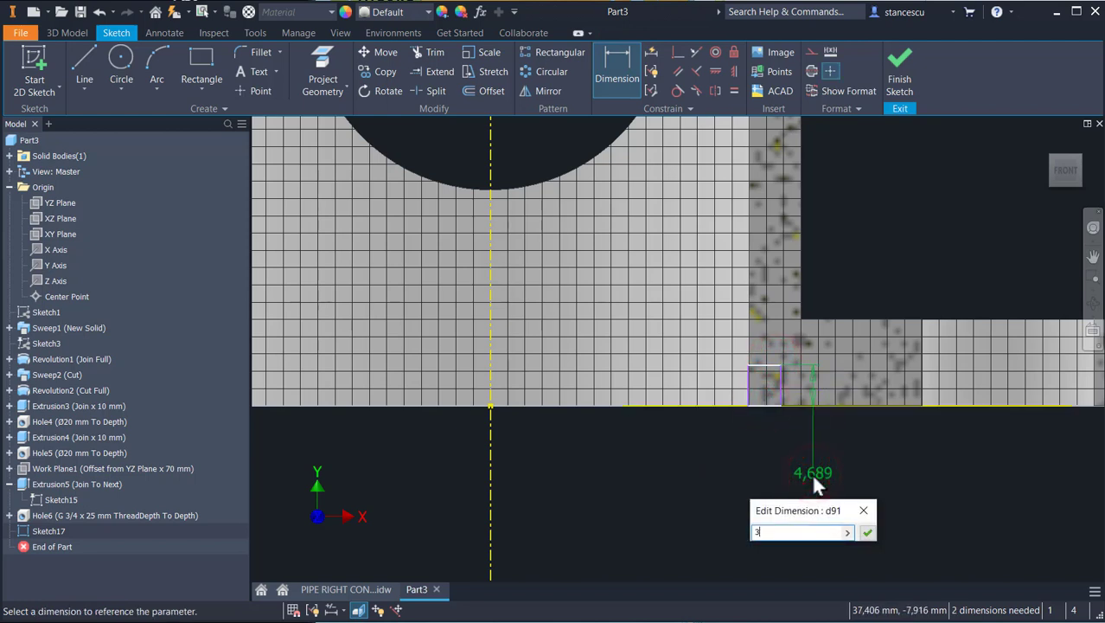
{"action": "key", "text": "Return"}
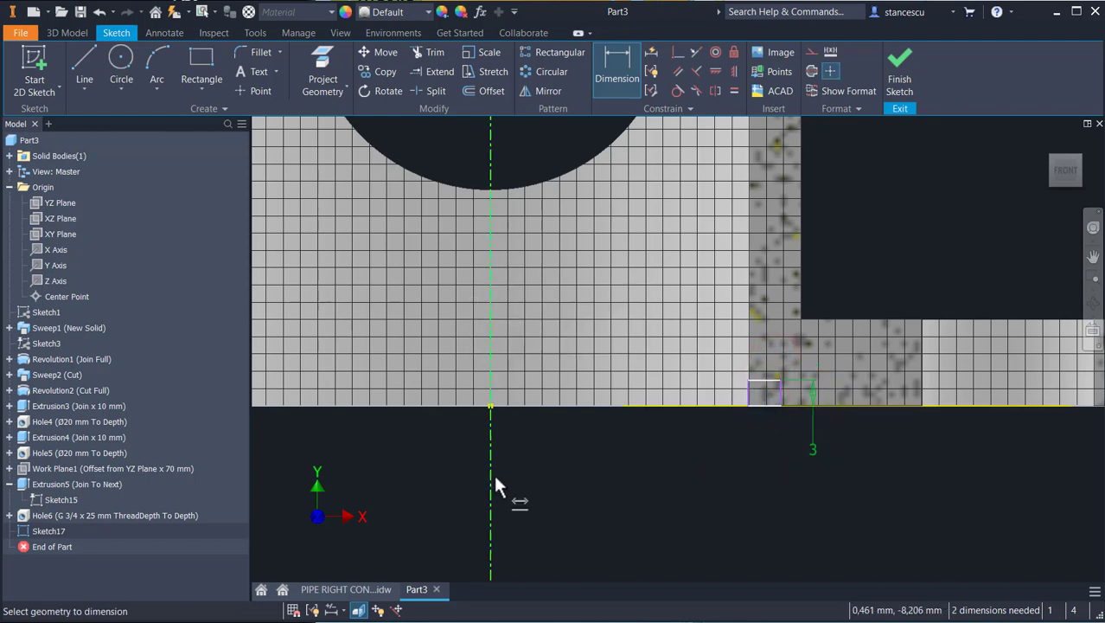
- Dimension the rectangle's outer edge as a diameter about the projected Y axis and set it to 66 mm
{"action": "left_click", "coordinate": [488, 471]}
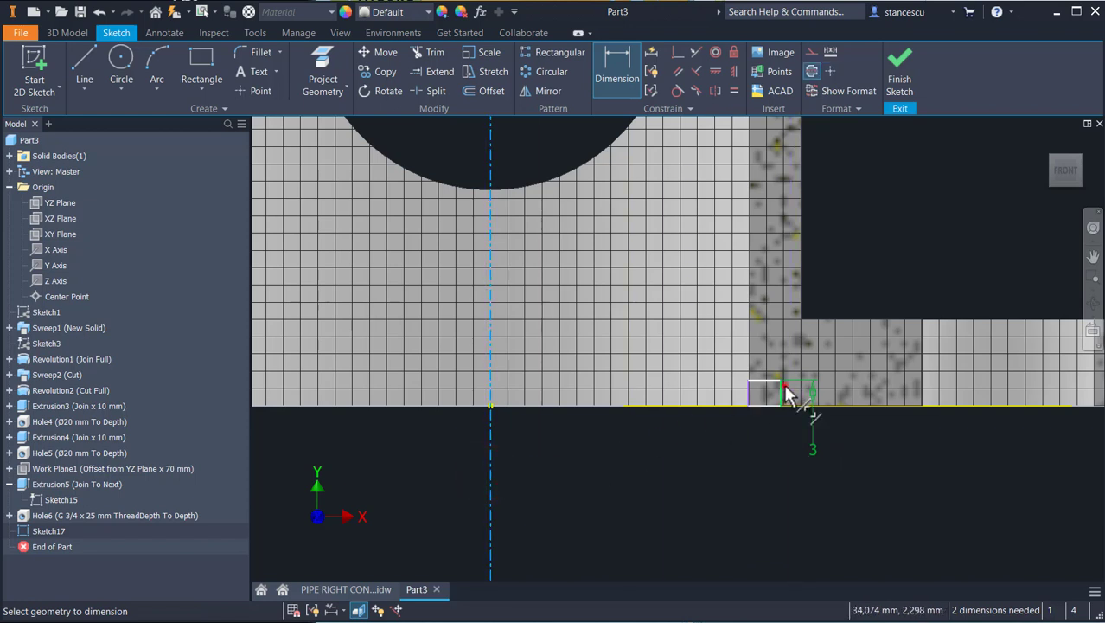
{"action": "left_click", "coordinate": [785, 390]}
{"action": "left_click", "coordinate": [542, 466]}
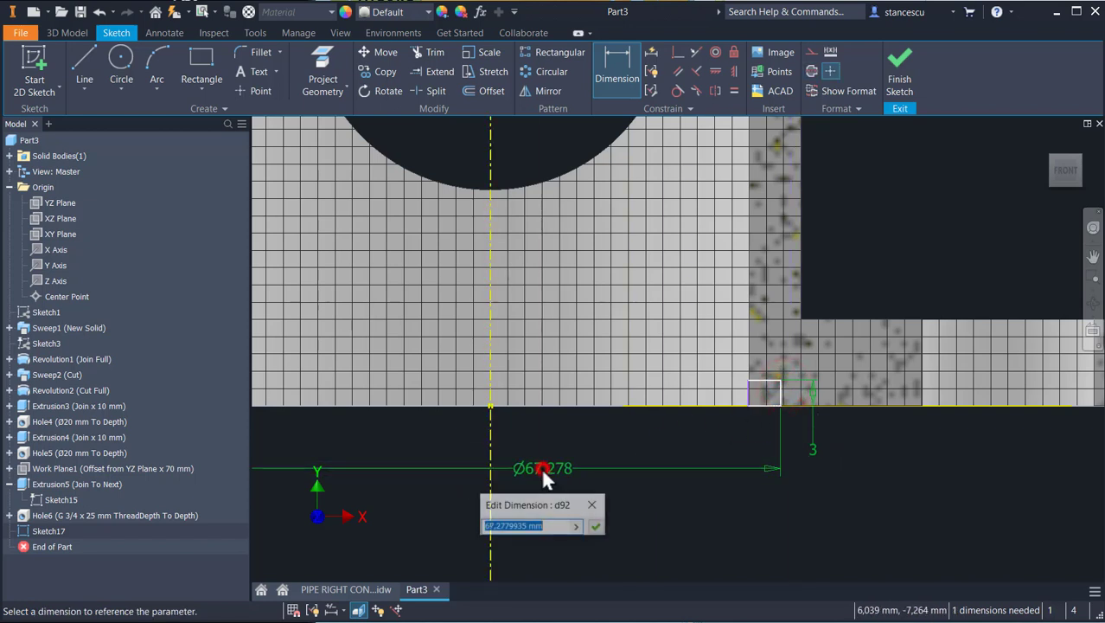
{"action": "type", "text": "66"}
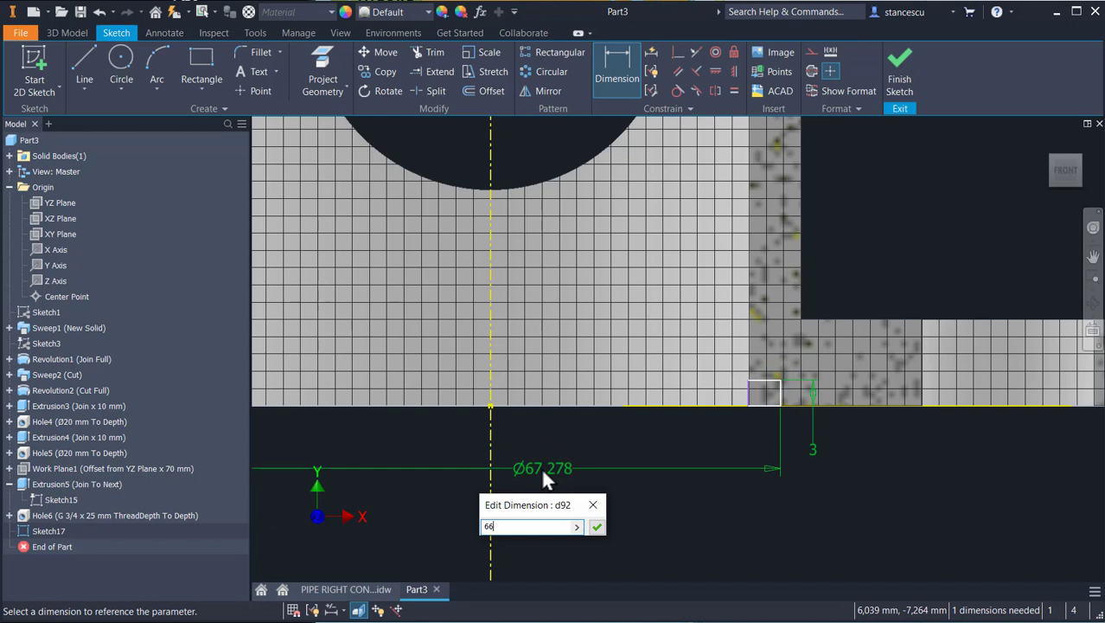
{"action": "key", "text": "Return"}
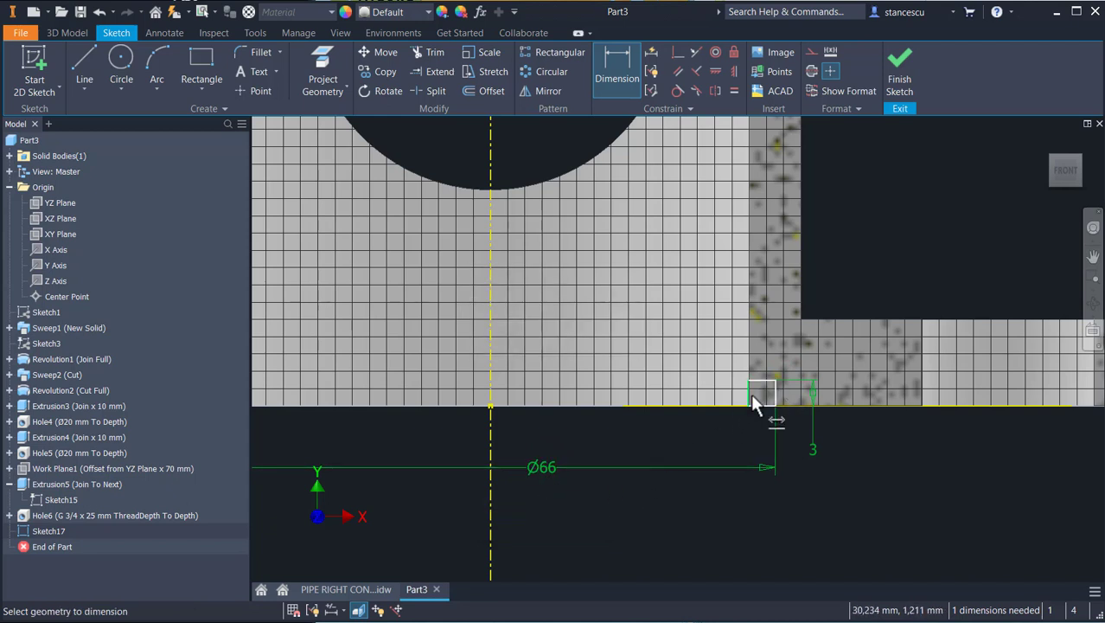
{"action": "key", "text": "Escape"}
- Pull the rectangle's inner edge into the bore, project the bore wall edge, and make the two lines collinear
{"action": "scroll", "coordinate": [787, 406], "scroll_direction": "up", "scroll_amount": 3}
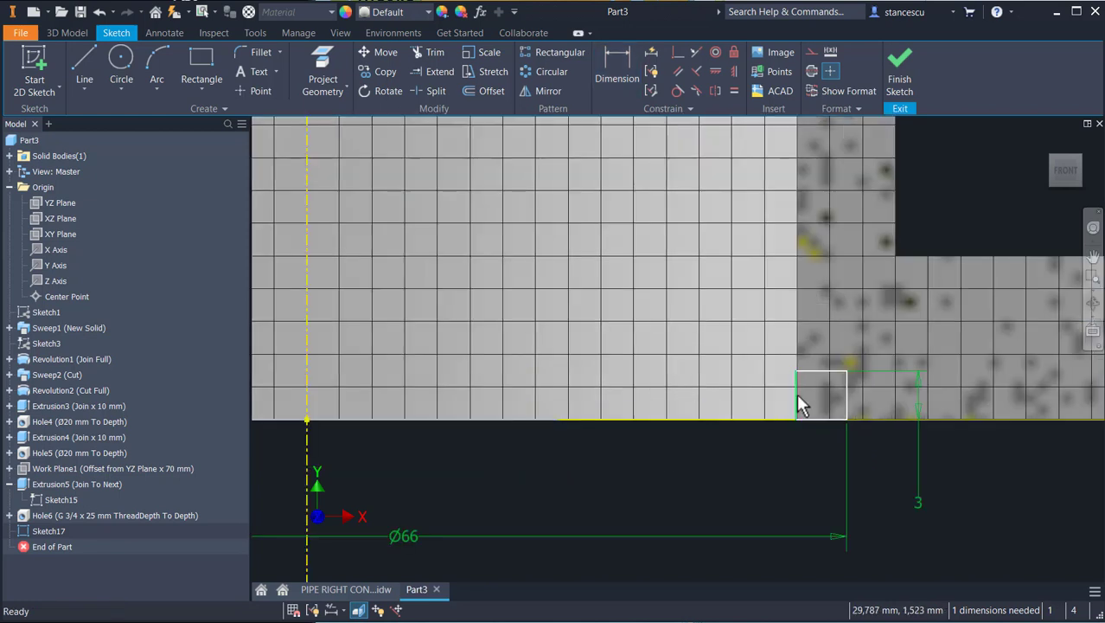
{"action": "left_click_drag", "start_coordinate": [793, 394], "coordinate": [733, 381]}
{"action": "left_click", "coordinate": [677, 459]}
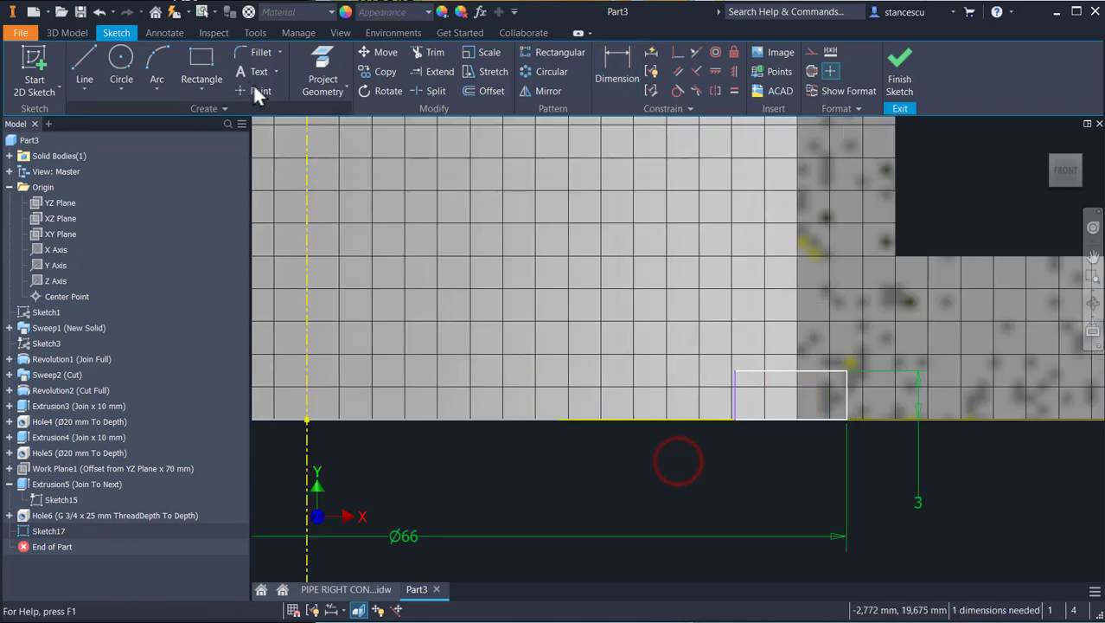
{"action": "left_click", "coordinate": [320, 68]}
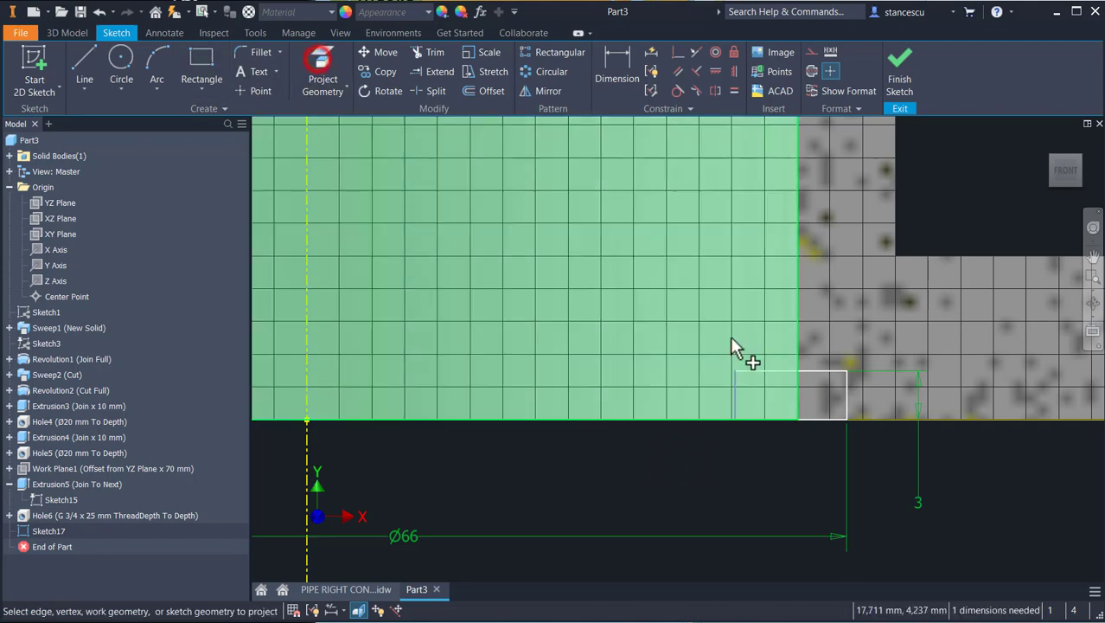
{"action": "left_click", "coordinate": [799, 327]}
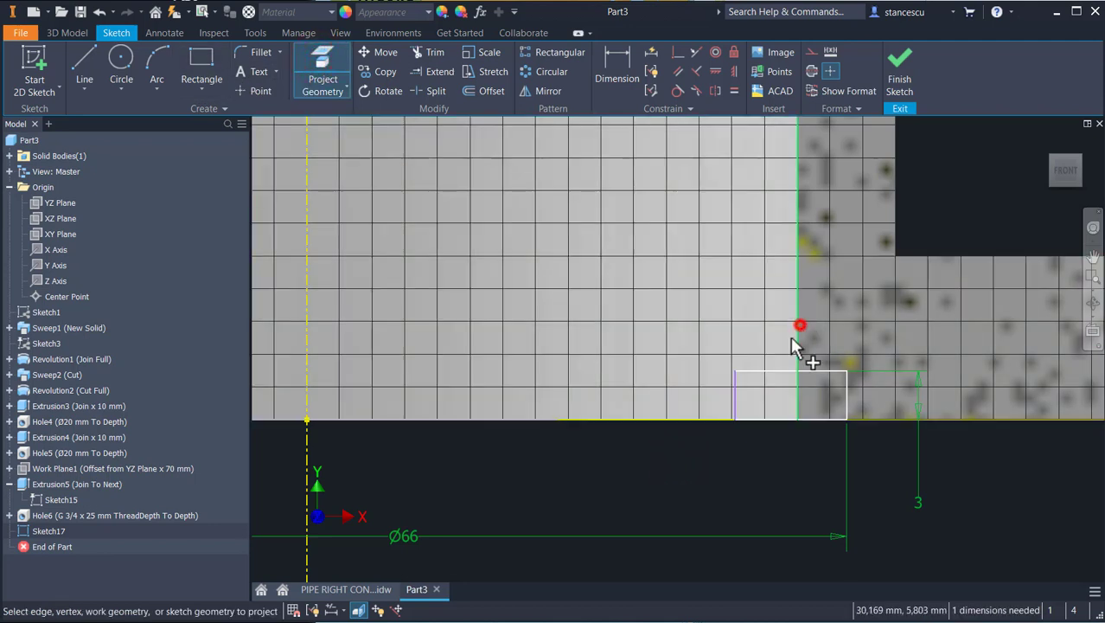
{"action": "left_click", "coordinate": [693, 51]}
{"action": "left_click", "coordinate": [733, 392]}
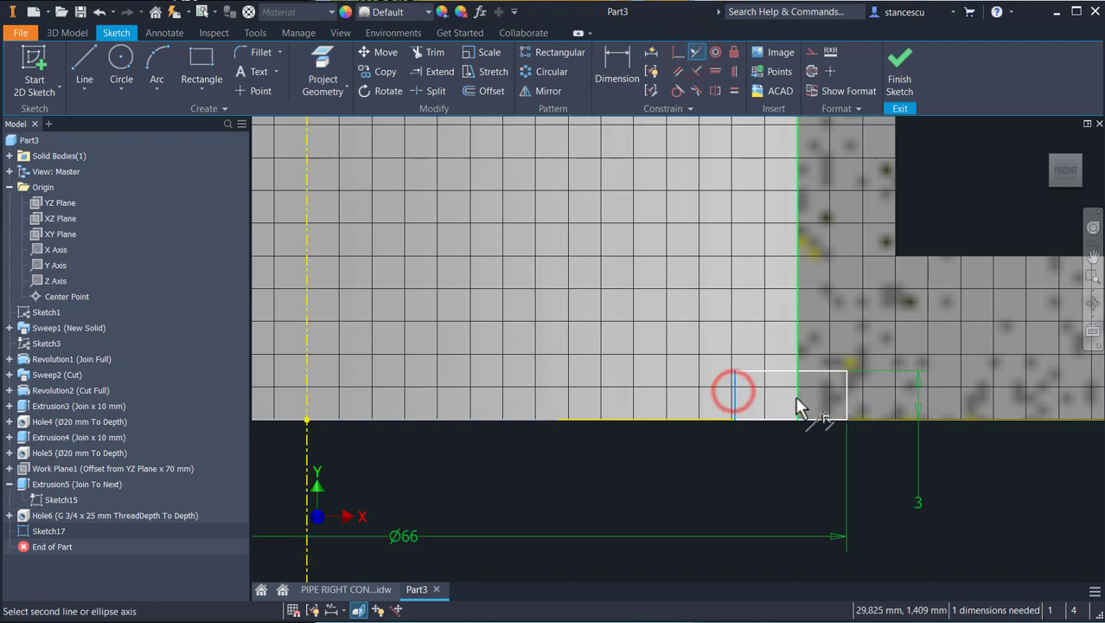
{"action": "left_click", "coordinate": [795, 398]}
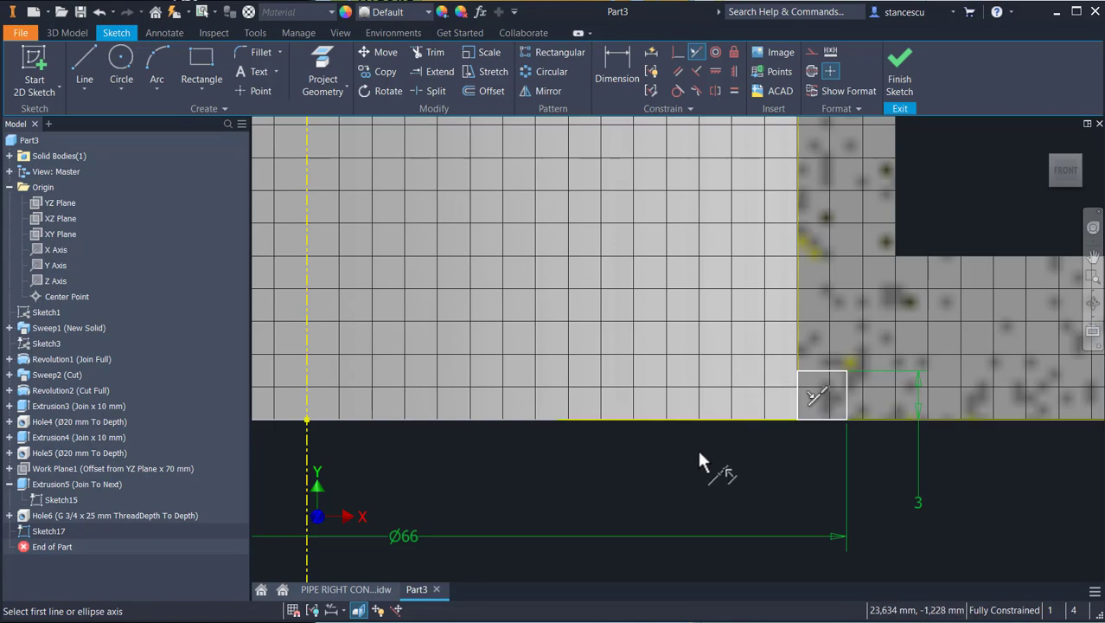
- Finish the sketch and revolve the rectangle a full 360° about the Y axis as a cut in the bottom flange
{"action": "key", "text": "F6"}
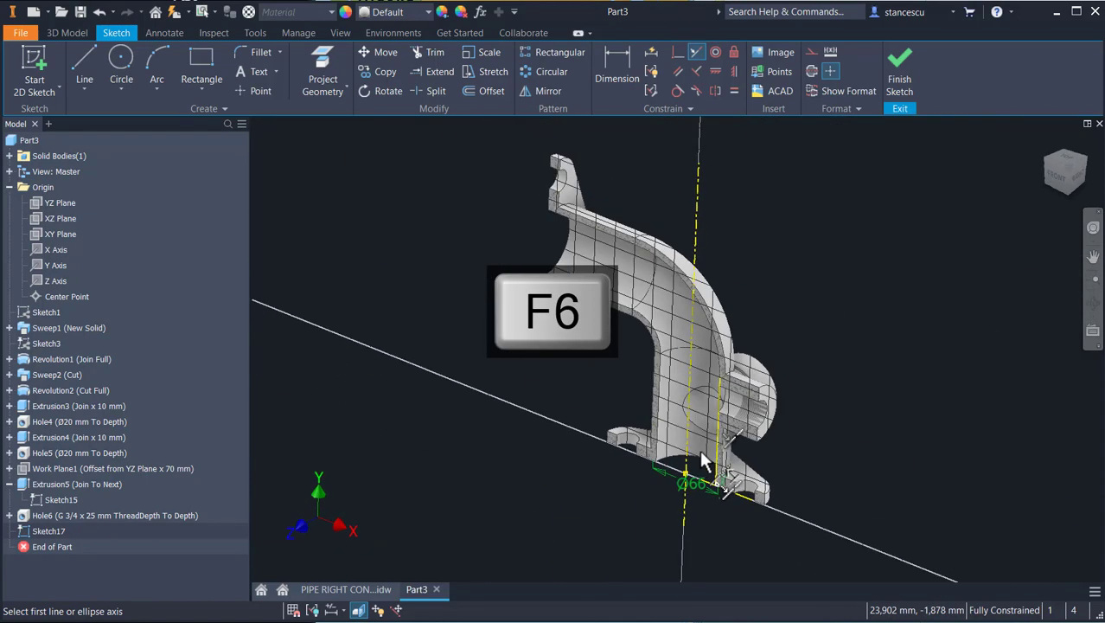
{"action": "scroll", "coordinate": [646, 463], "scroll_direction": "up", "scroll_amount": 3}
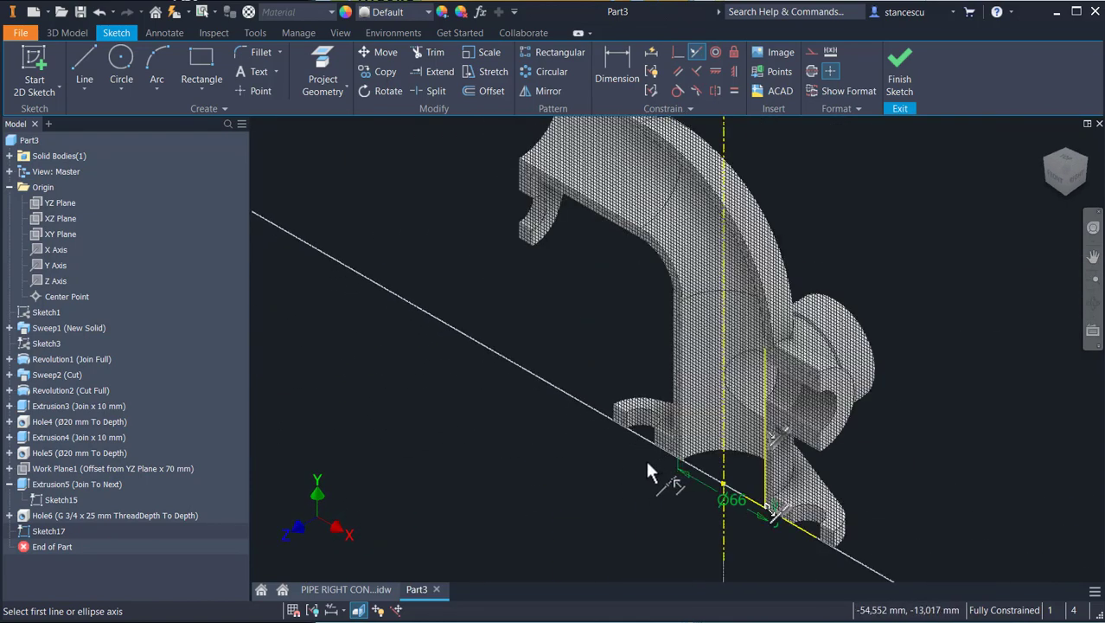
{"action": "left_click", "coordinate": [896, 86]}
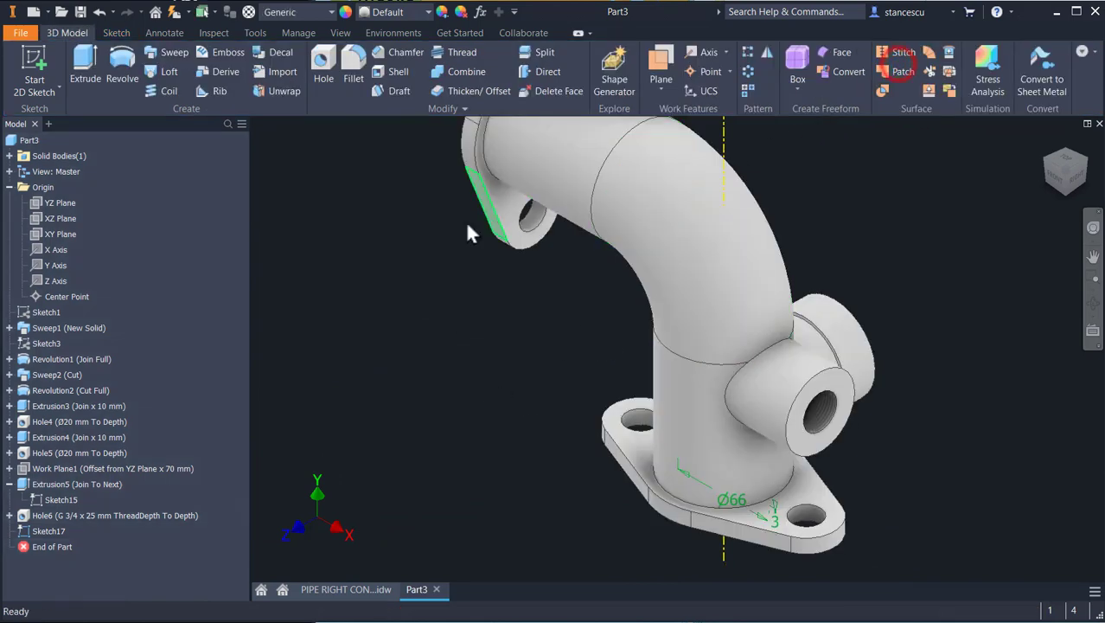
{"action": "left_click", "coordinate": [122, 65]}
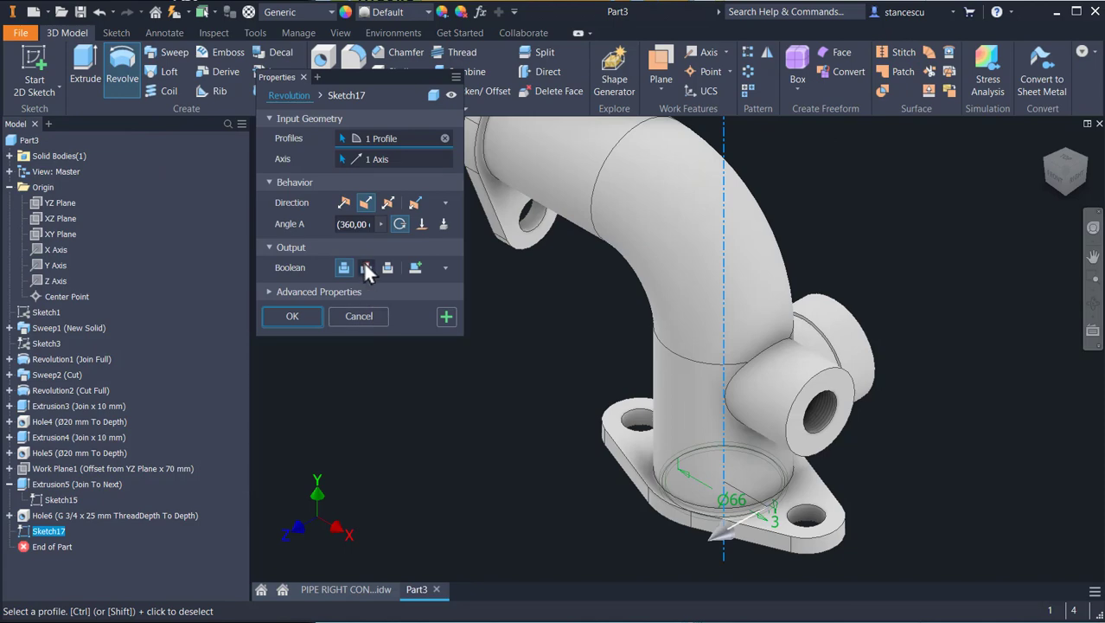
{"action": "left_click", "coordinate": [365, 267]}
{"action": "middle_click_drag", "start_coordinate": [572, 461], "coordinate": [592, 398], "text": "shift"}
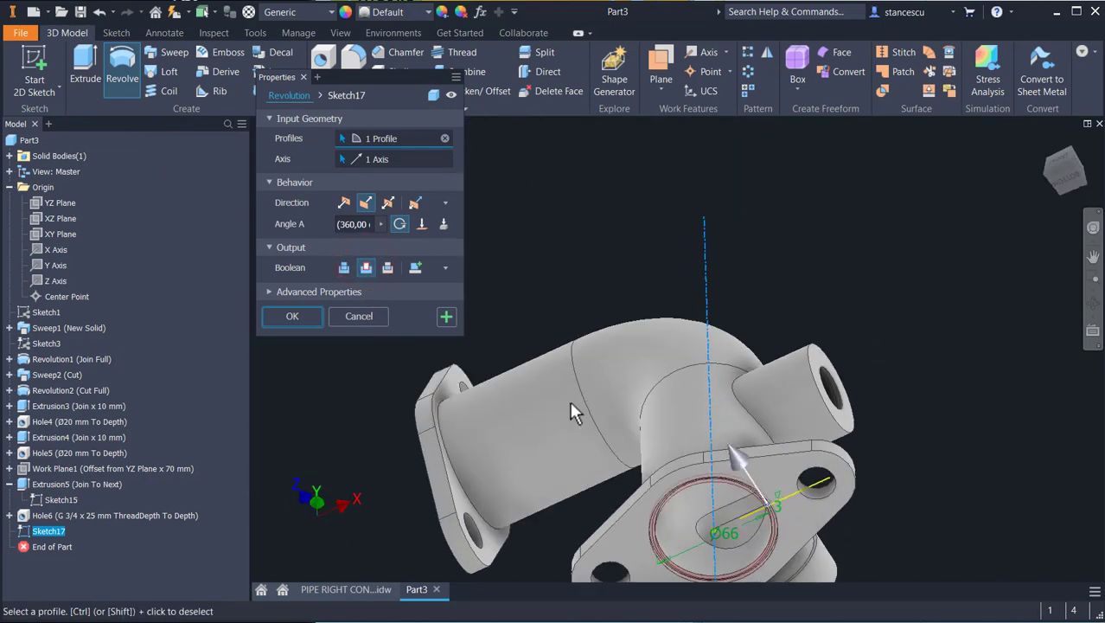
{"action": "left_click", "coordinate": [308, 313]}
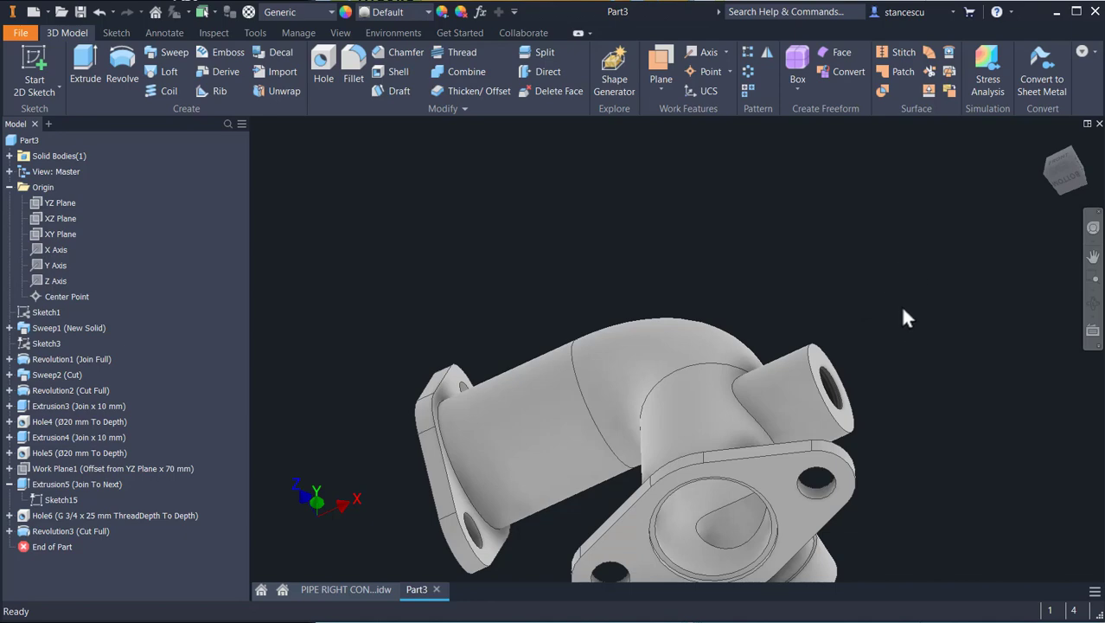
{"action": "scroll", "coordinate": [865, 432], "scroll_direction": "up", "scroll_amount": 6}
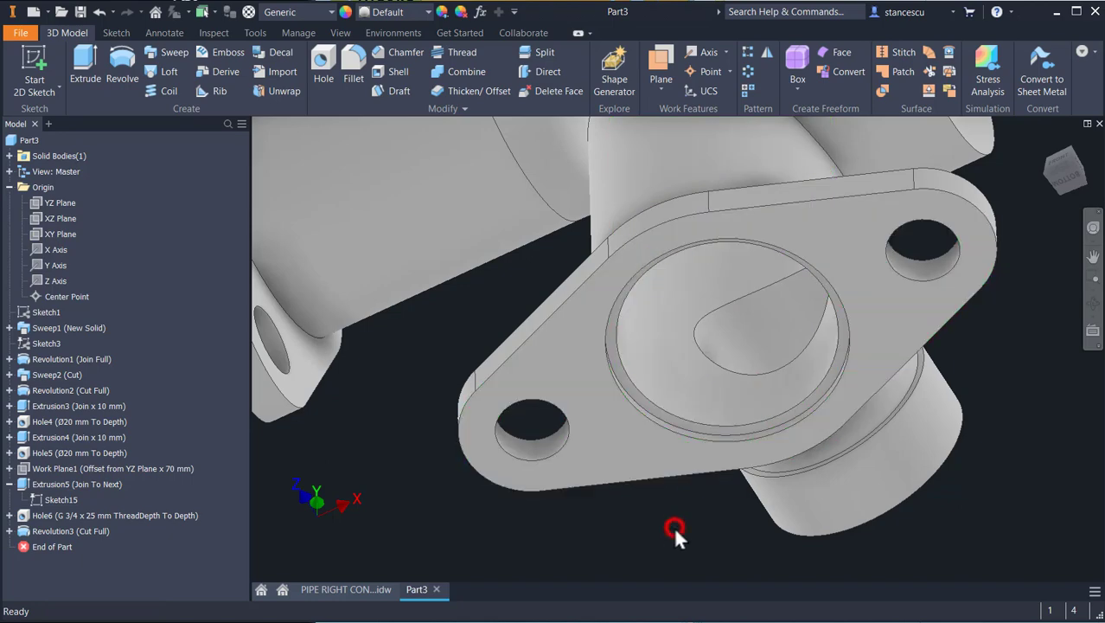
- Open another sketch on the XY plane for the horizontal pipe's flanged end, with the model sliced at that plane
{"action": "key", "text": "F6"}
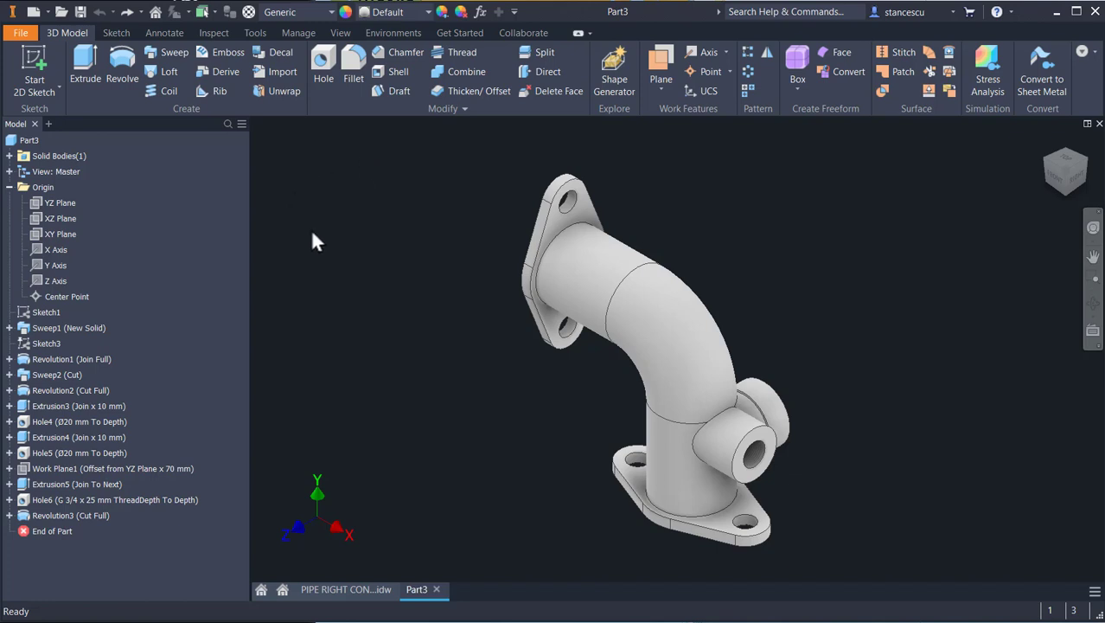
{"action": "left_click", "coordinate": [46, 234]}
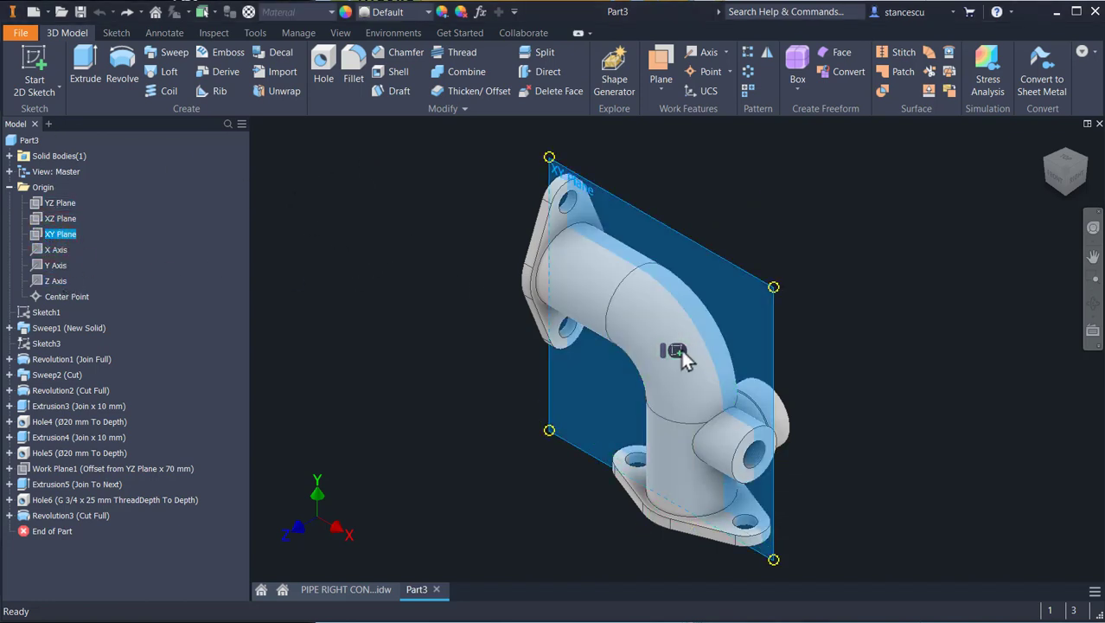
{"action": "left_click", "coordinate": [677, 350]}
{"action": "middle_click_drag", "start_coordinate": [480, 271], "coordinate": [525, 411]}
{"action": "key", "text": "F7"}
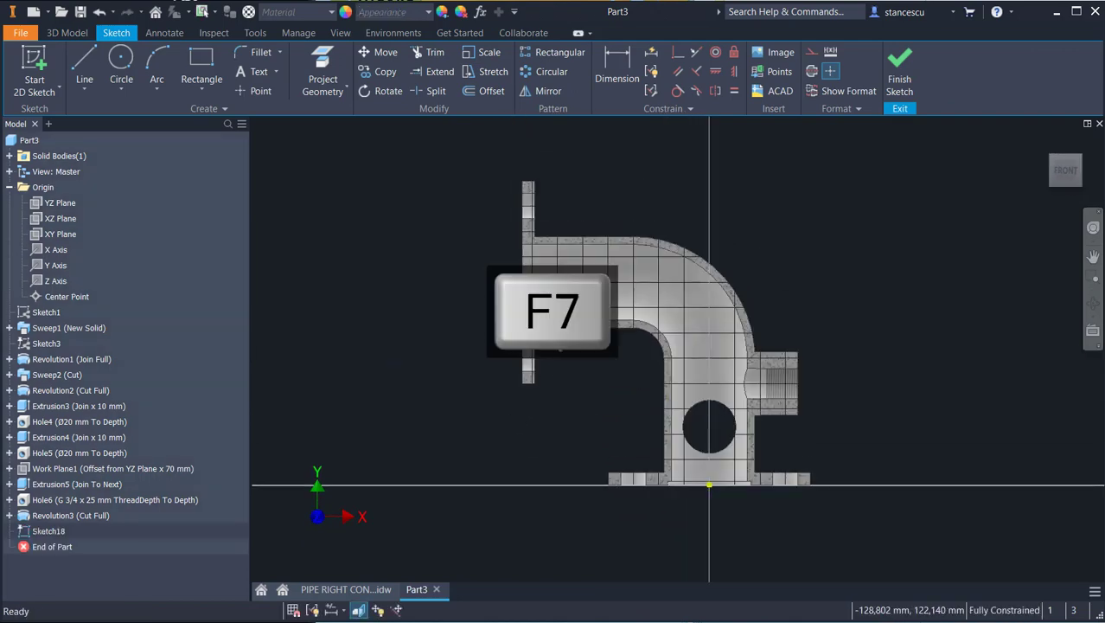
- Project the horizontal pipe's open end edge at the flange and its upper bore wall edge into the sketch
{"action": "scroll", "coordinate": [561, 342], "scroll_direction": "up", "scroll_amount": 5}
{"action": "middle_click_drag", "start_coordinate": [567, 353], "coordinate": [569, 381]}
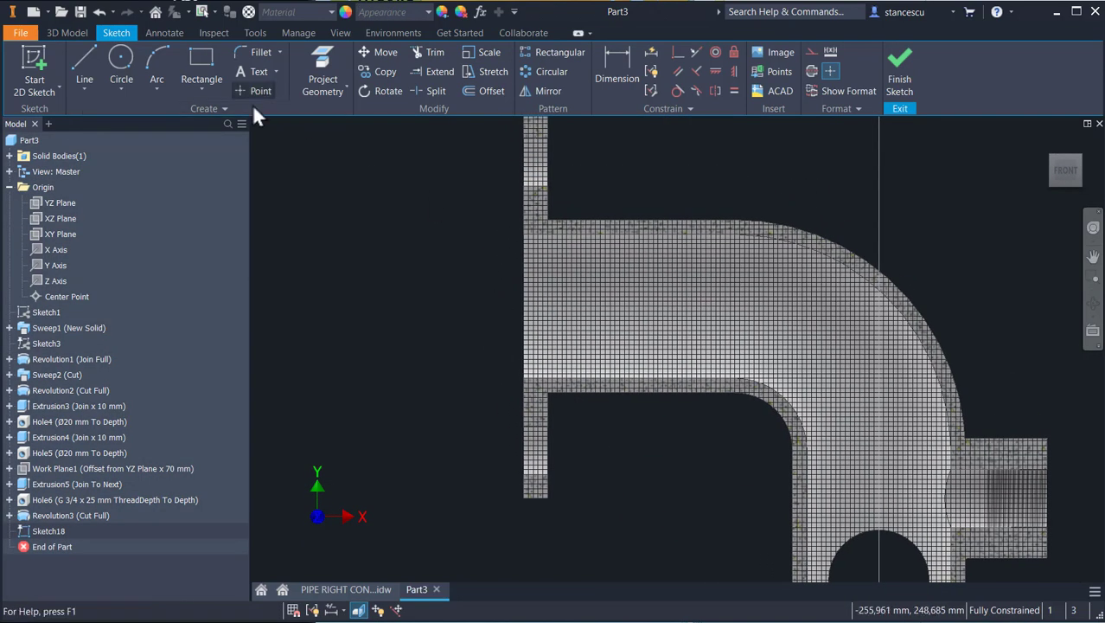
{"action": "left_click", "coordinate": [318, 63]}
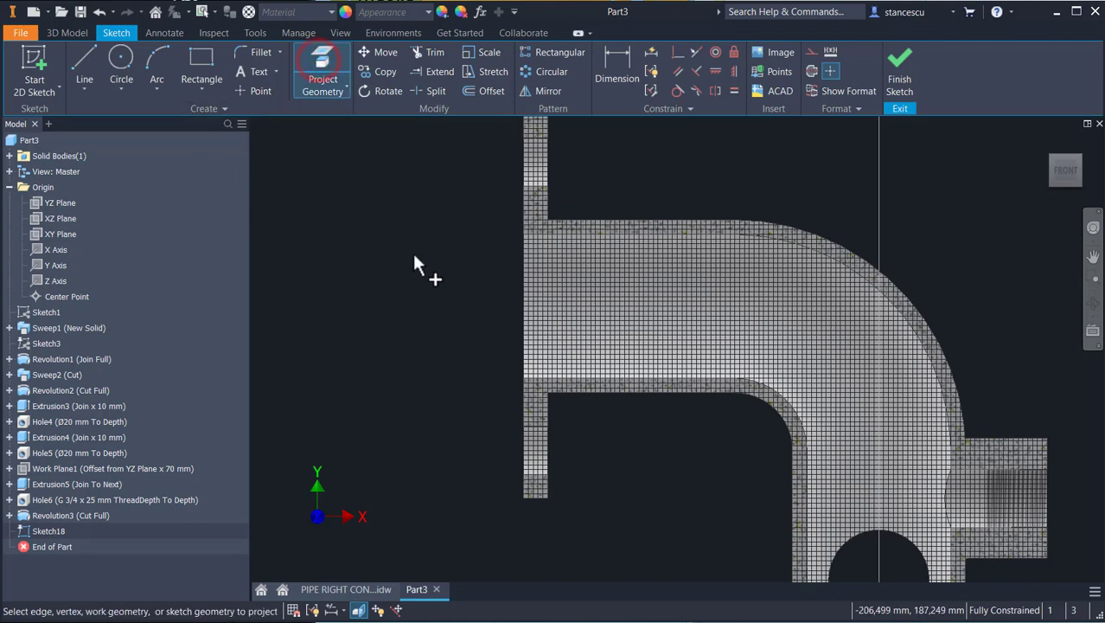
{"action": "left_click", "coordinate": [522, 242]}
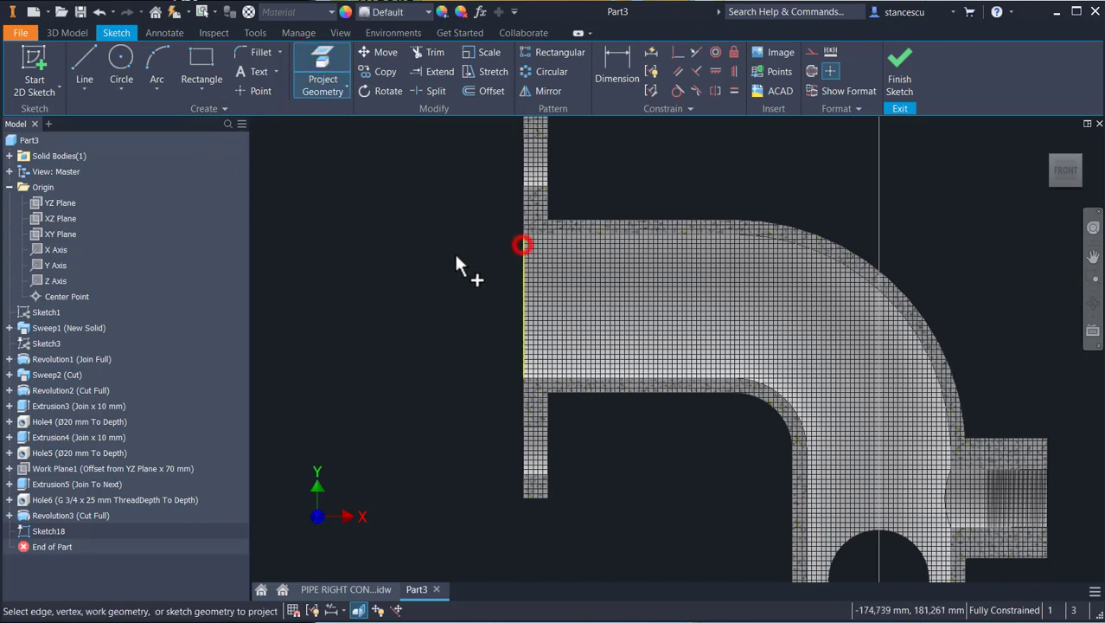
{"action": "left_click", "coordinate": [540, 236]}
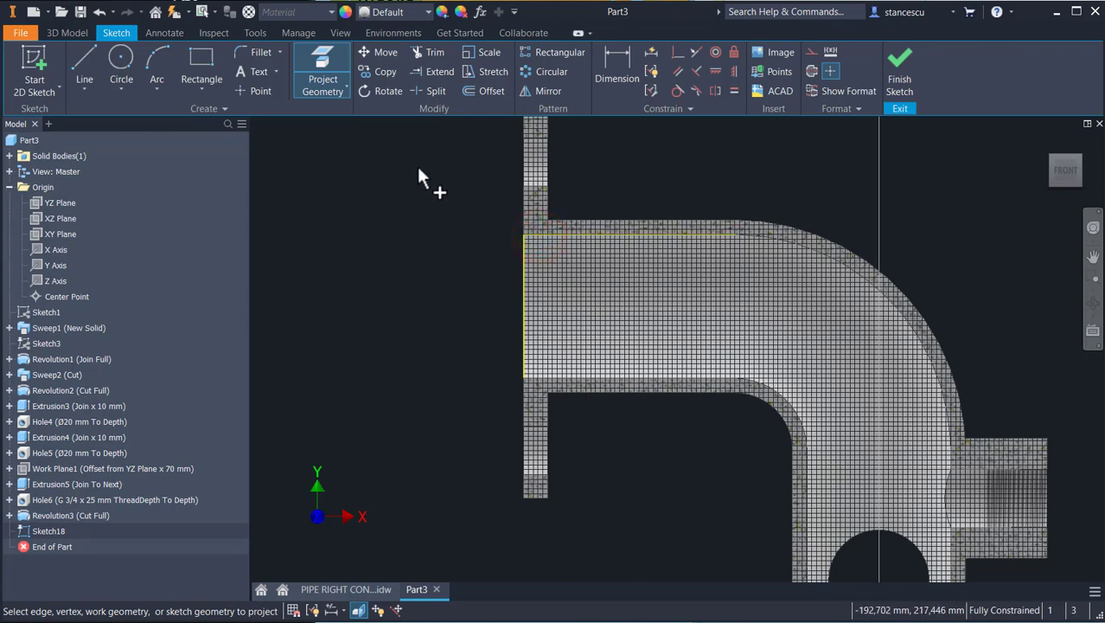
- Draw a horizontal line from the midpoint of the projected end edge into the bore and convert it to a centerline
{"action": "left_click", "coordinate": [82, 62]}
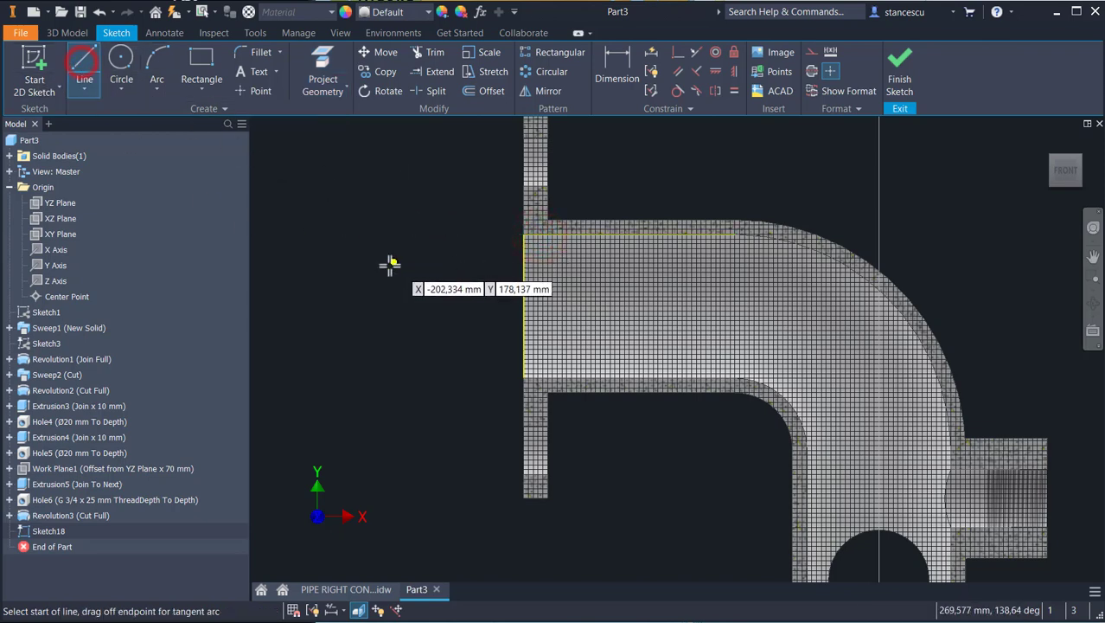
{"action": "left_click", "coordinate": [524, 306]}
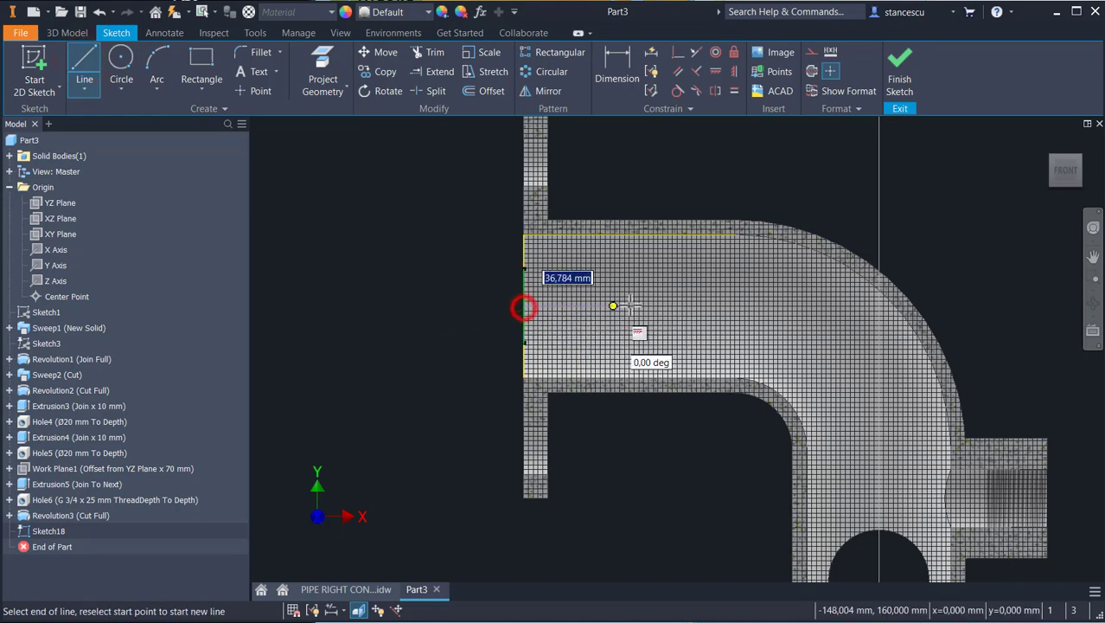
{"action": "left_click", "coordinate": [735, 305]}
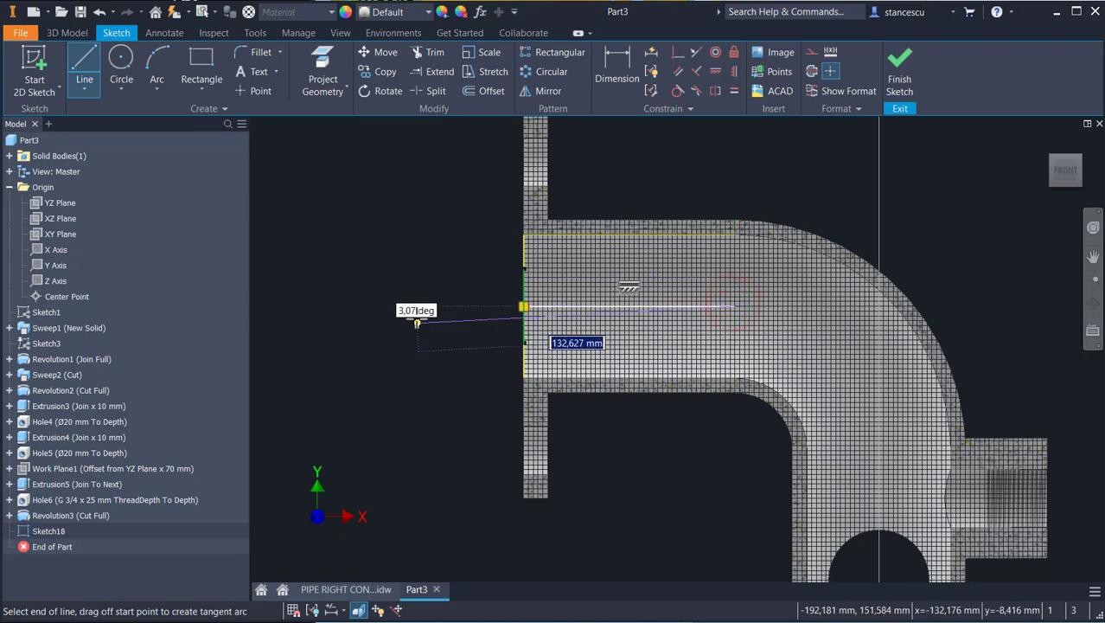
{"action": "key", "text": "Escape"}
{"action": "left_click", "coordinate": [641, 302]}
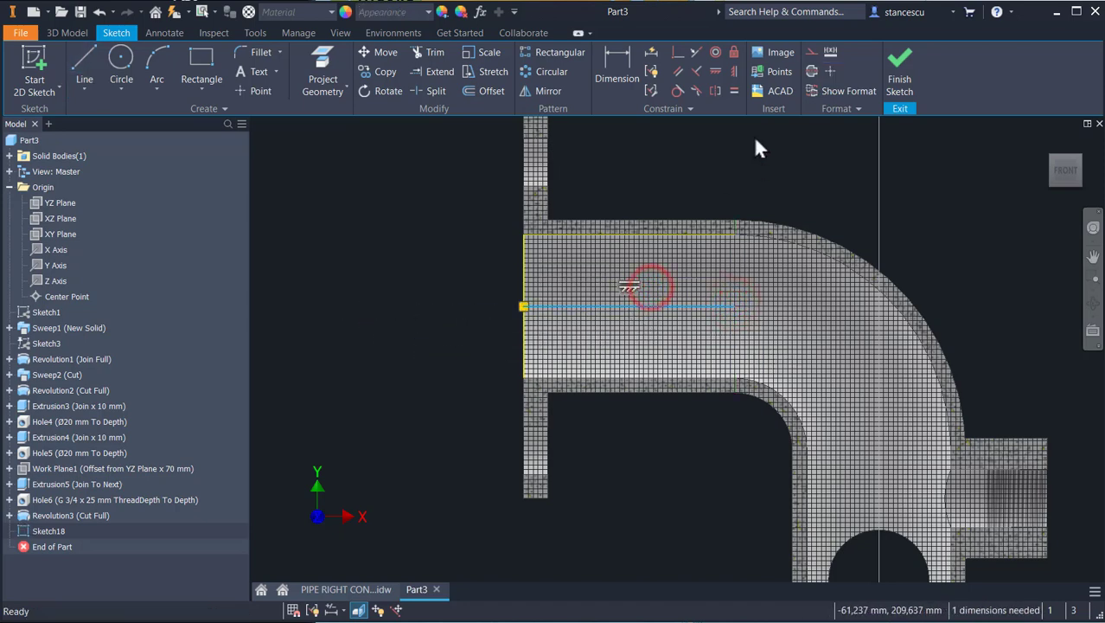
{"action": "left_click", "coordinate": [809, 70]}
{"action": "left_click", "coordinate": [377, 216]}
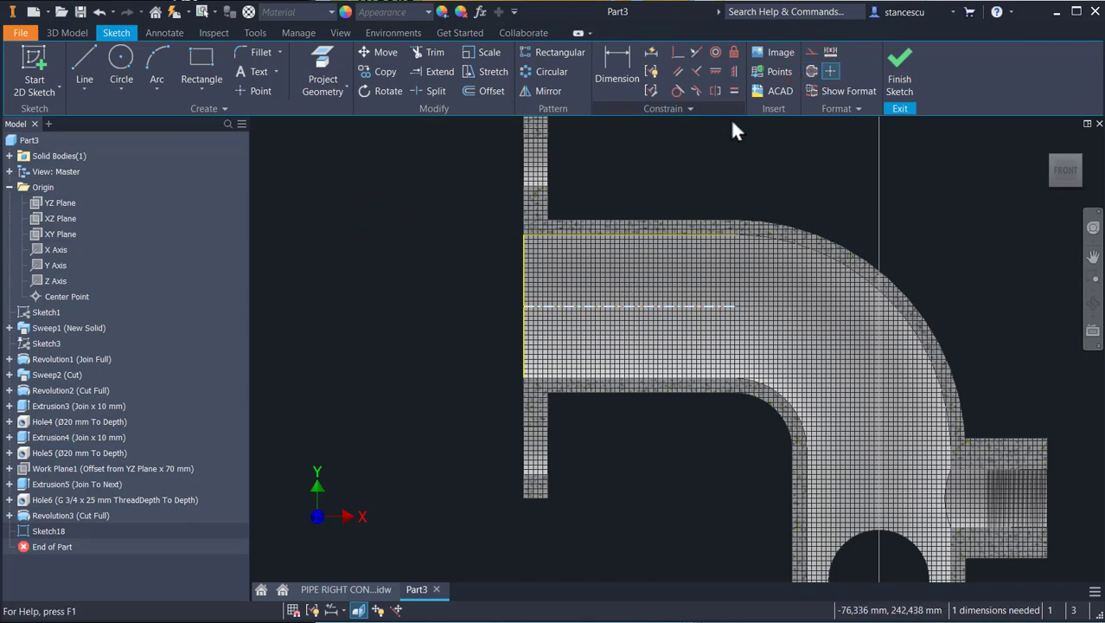
- Make the centerline equal in length to the projected bore wall edge
{"action": "left_click", "coordinate": [733, 90]}
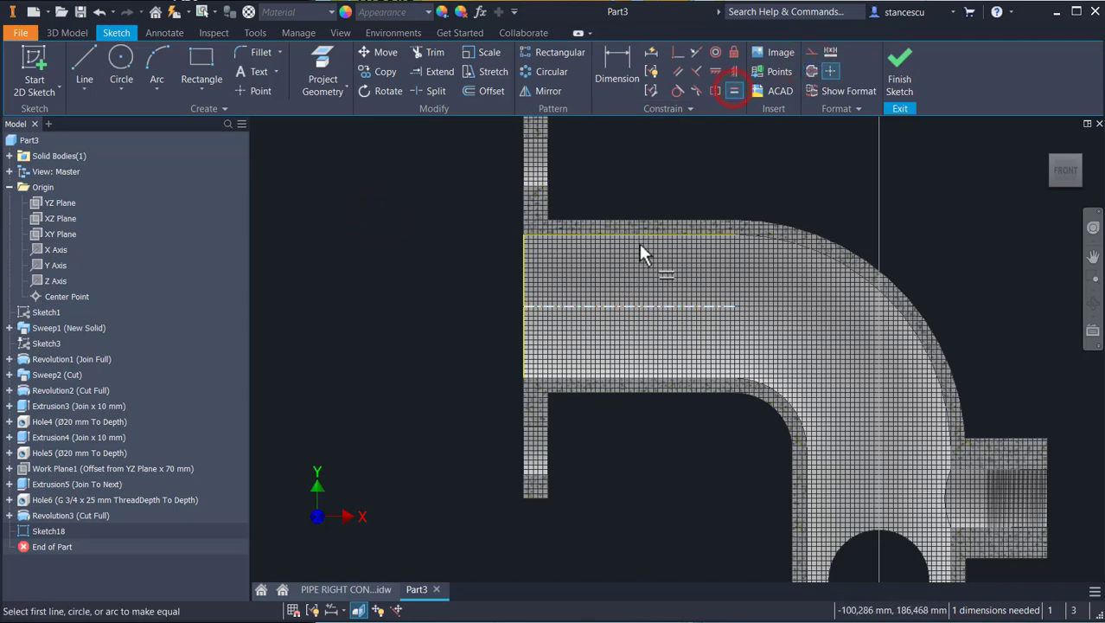
{"action": "left_click", "coordinate": [637, 307]}
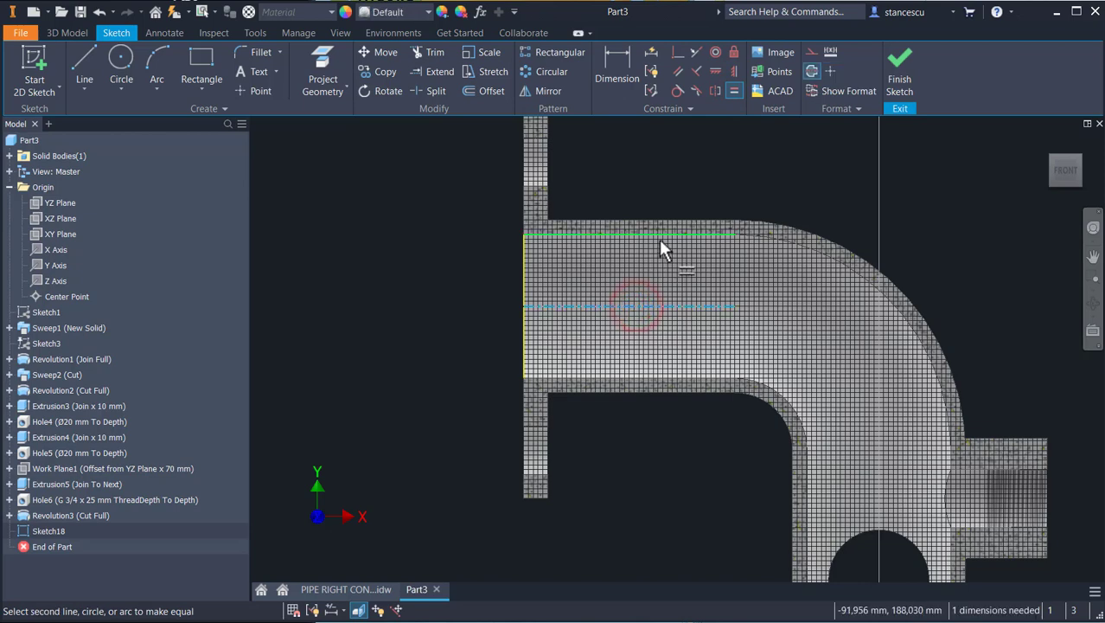
{"action": "left_click", "coordinate": [658, 239]}
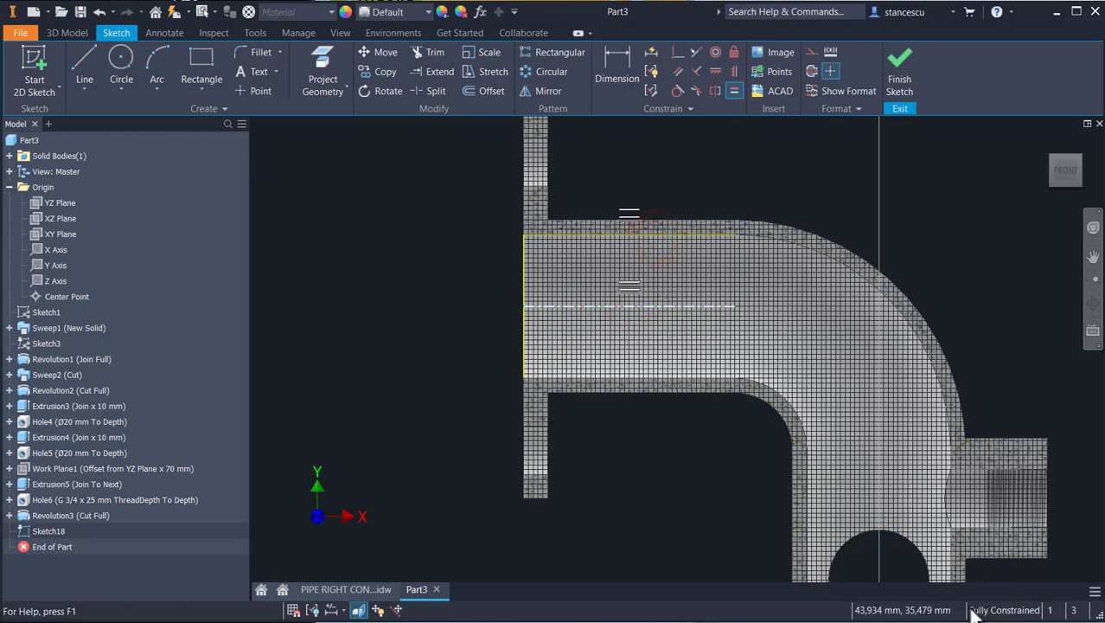
- Sketch a small rectangle about 5 mm wide from the bore's upper corner at the flange face into the wall
{"action": "middle_click_drag", "start_coordinate": [468, 164], "coordinate": [448, 236]}
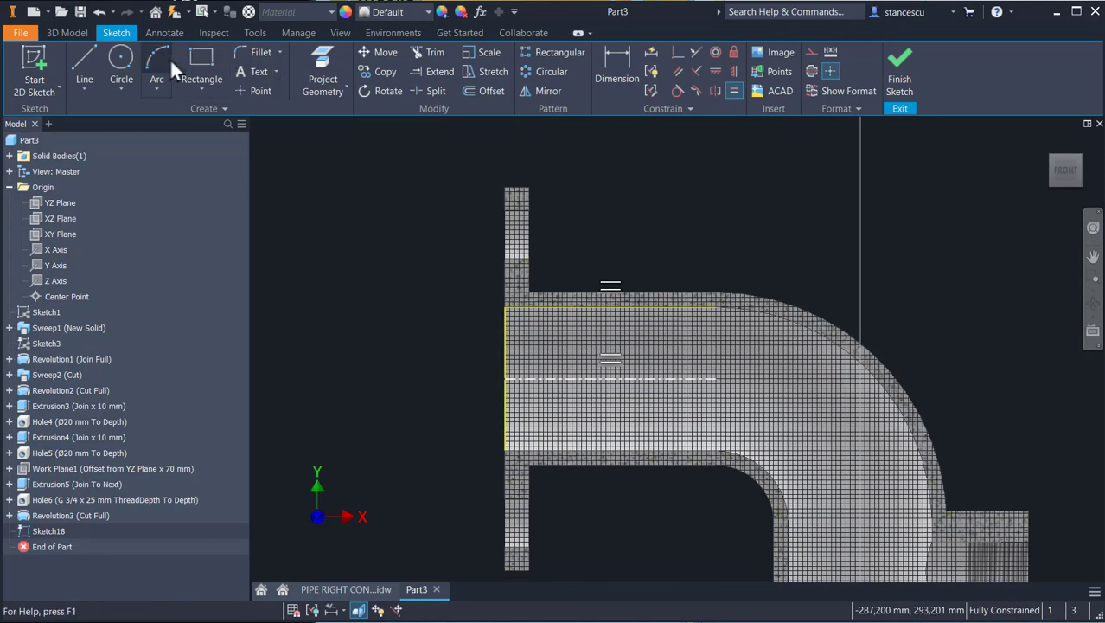
{"action": "left_click", "coordinate": [188, 52]}
{"action": "scroll", "coordinate": [526, 299], "scroll_direction": "up", "scroll_amount": 3}
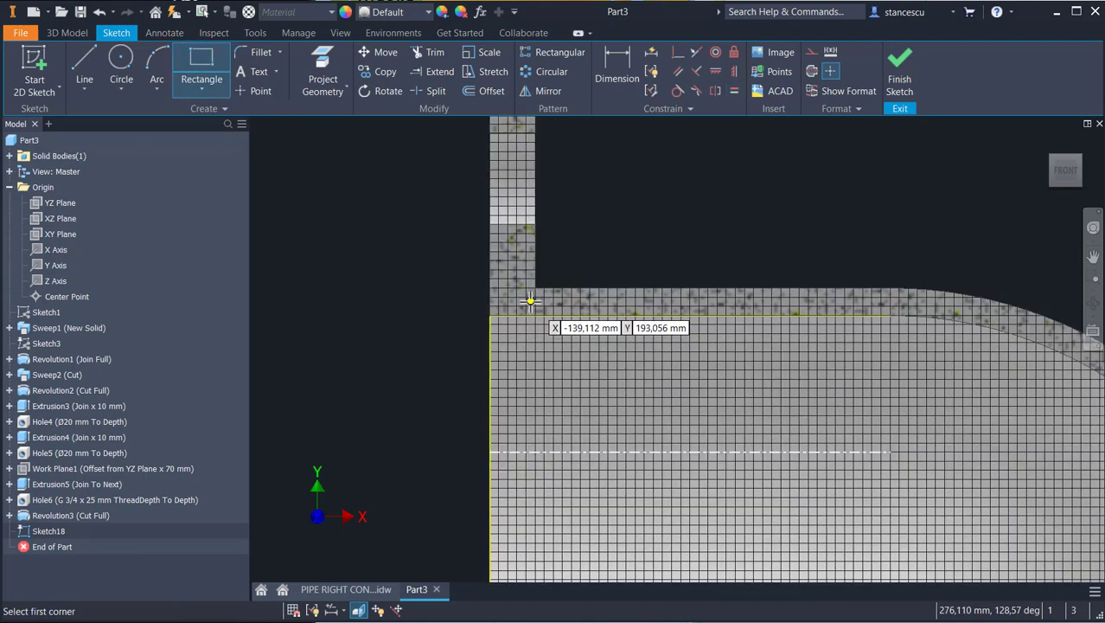
{"action": "left_click", "coordinate": [492, 316]}
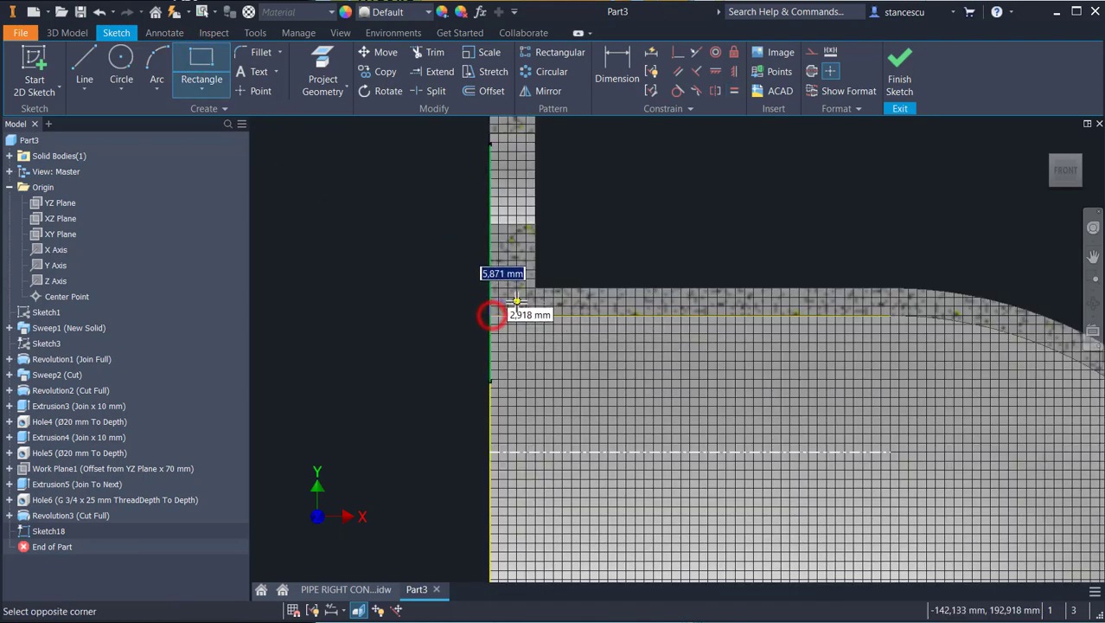
{"action": "left_click", "coordinate": [514, 301]}
{"action": "key", "text": "Escape"}
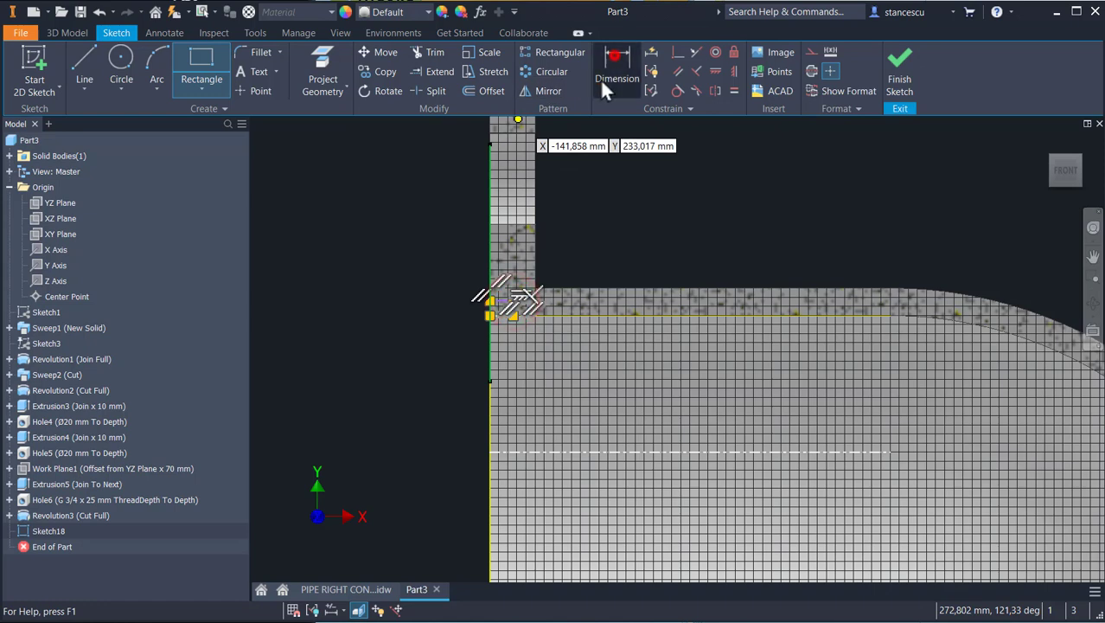
- Dimension the rectangle's horizontal width and set it to 3 mm
{"action": "left_click", "coordinate": [602, 84]}
{"action": "left_click", "coordinate": [496, 298]}
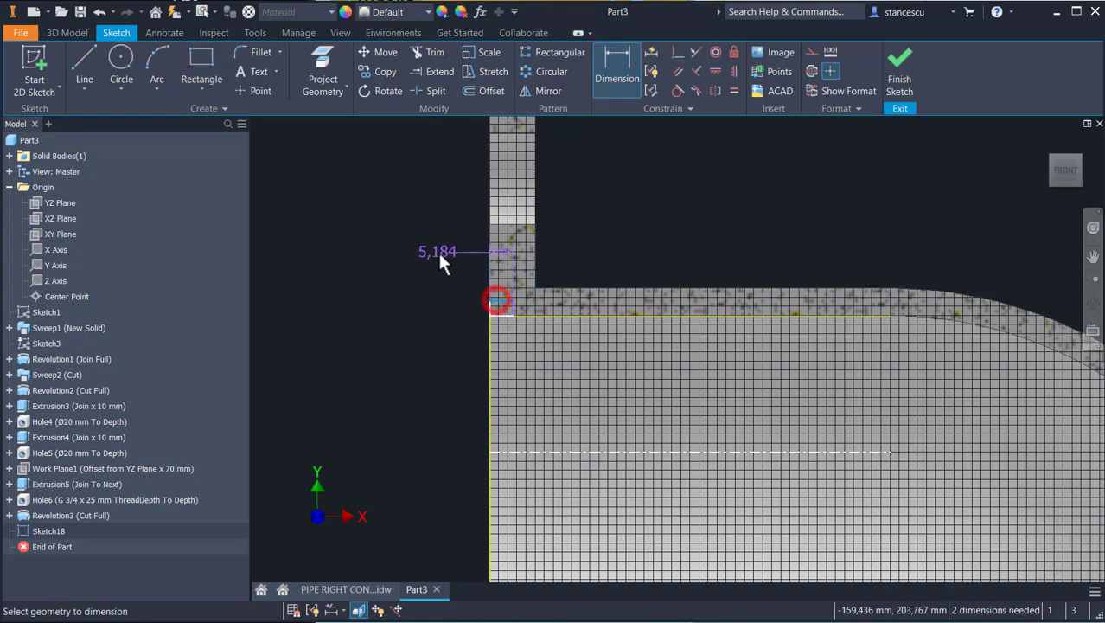
{"action": "left_click", "coordinate": [437, 256]}
{"action": "type", "text": "3"}
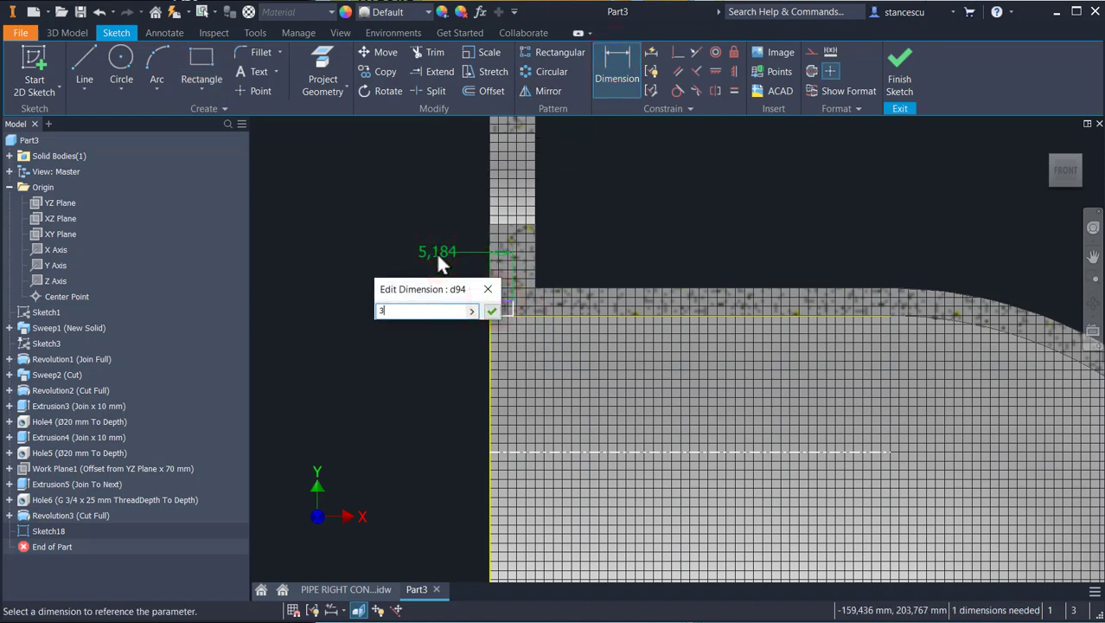
{"action": "key", "text": "Return"}
- Dimension the rectangle's outer edge as a diameter about the centerline and set it to 66 mm
{"action": "left_click", "coordinate": [496, 305]}
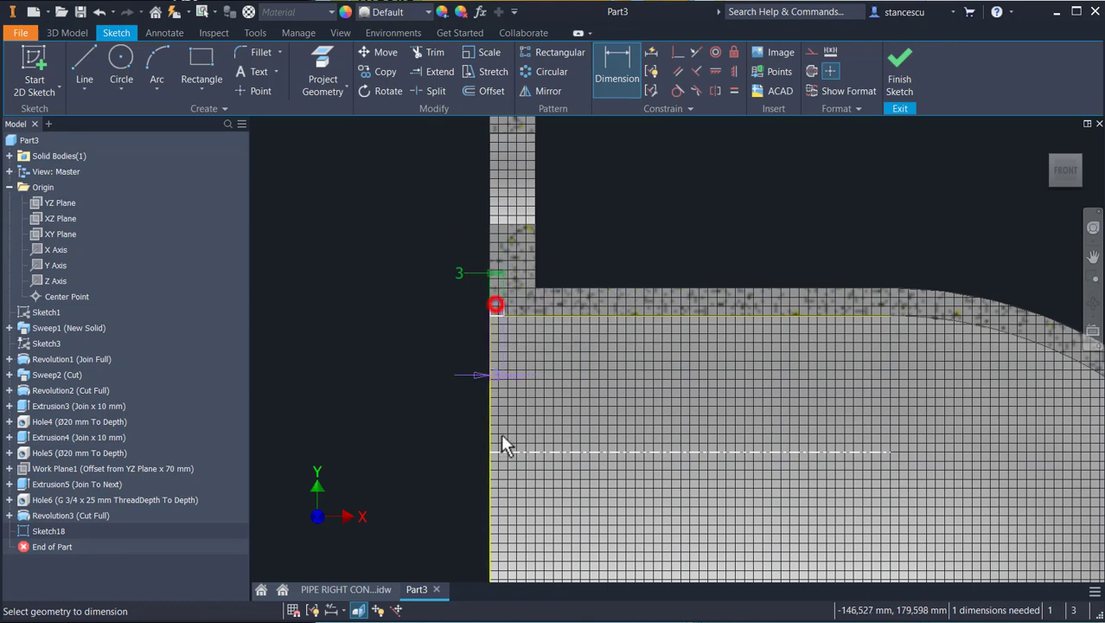
{"action": "left_click", "coordinate": [504, 452]}
{"action": "left_click", "coordinate": [413, 409]}
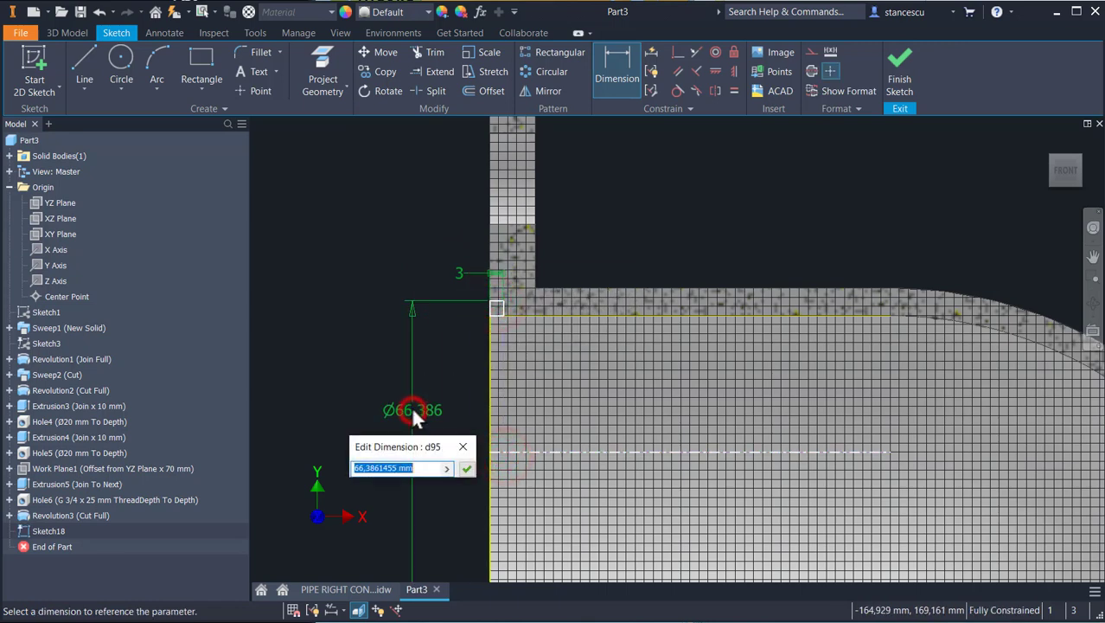
{"action": "type", "text": "66"}
{"action": "key", "text": "Return"}
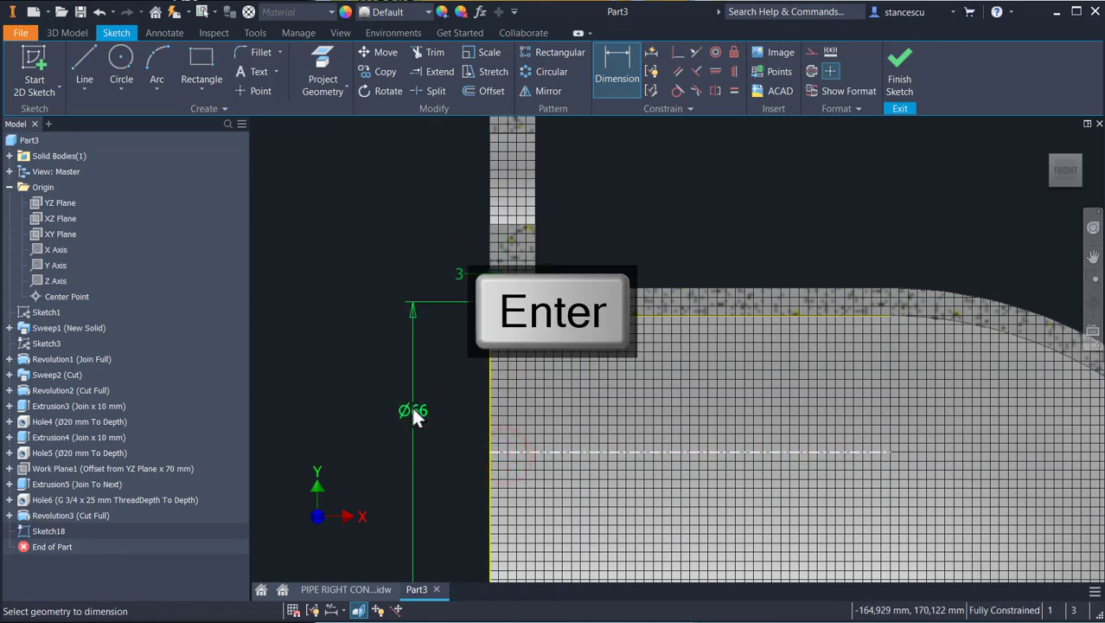
- Finish the sketch and revolve the rectangle a full 360° about the centerline as a cut in the horizontal pipe's flange
{"action": "left_click", "coordinate": [900, 66]}
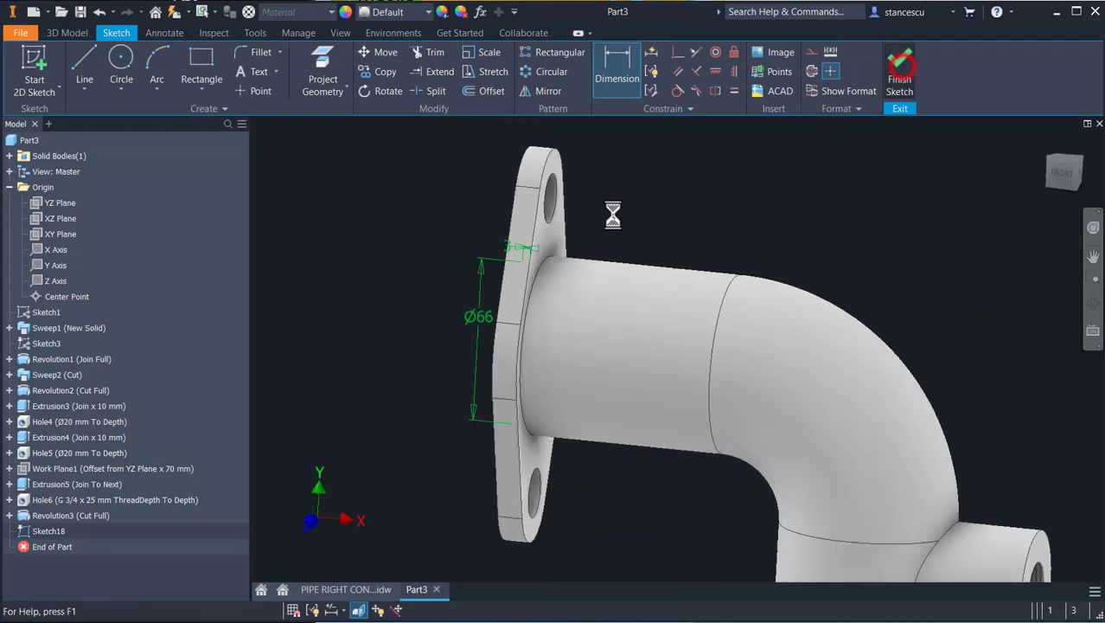
{"action": "left_click", "coordinate": [127, 62]}
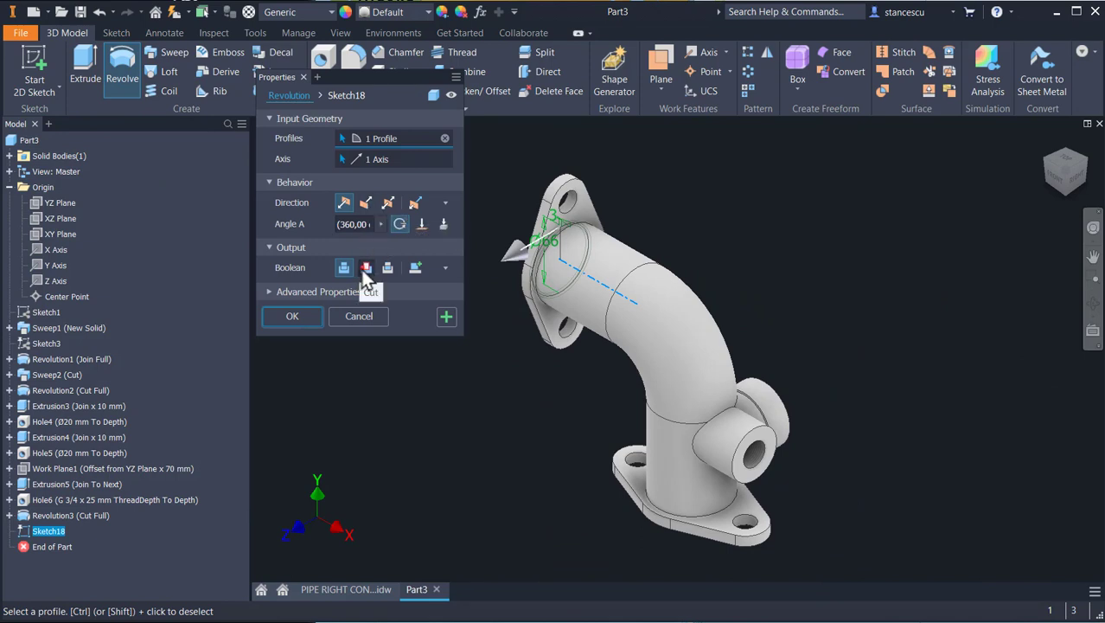
{"action": "left_click", "coordinate": [364, 268]}
{"action": "middle_click_drag", "start_coordinate": [481, 370], "coordinate": [530, 388], "text": "shift"}
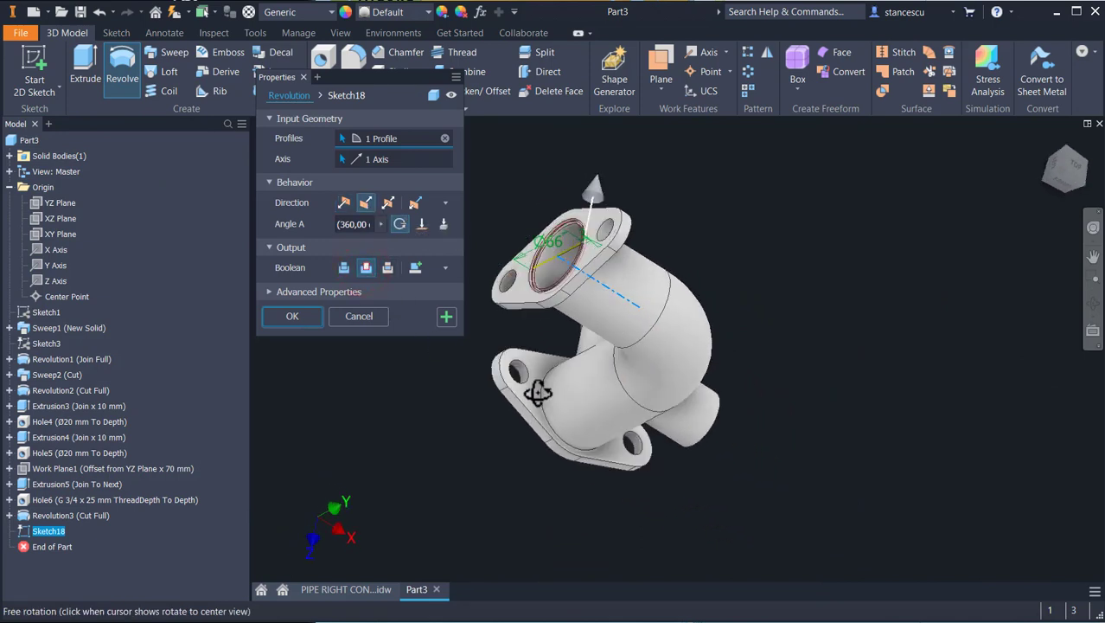
{"action": "left_click", "coordinate": [293, 316]}
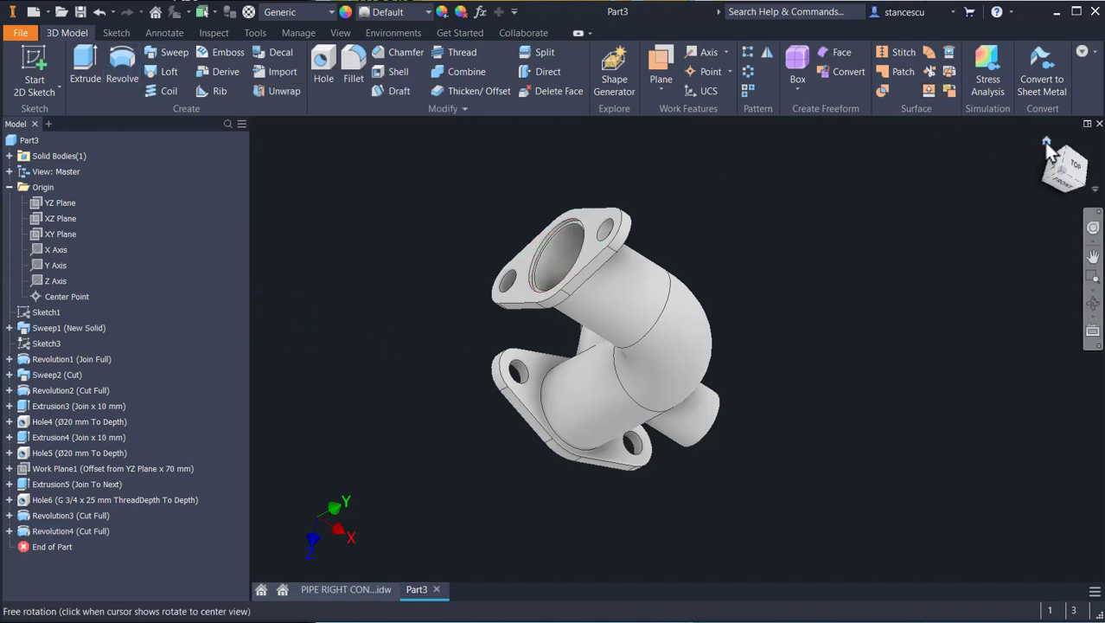
{"action": "left_click", "coordinate": [1045, 140]}
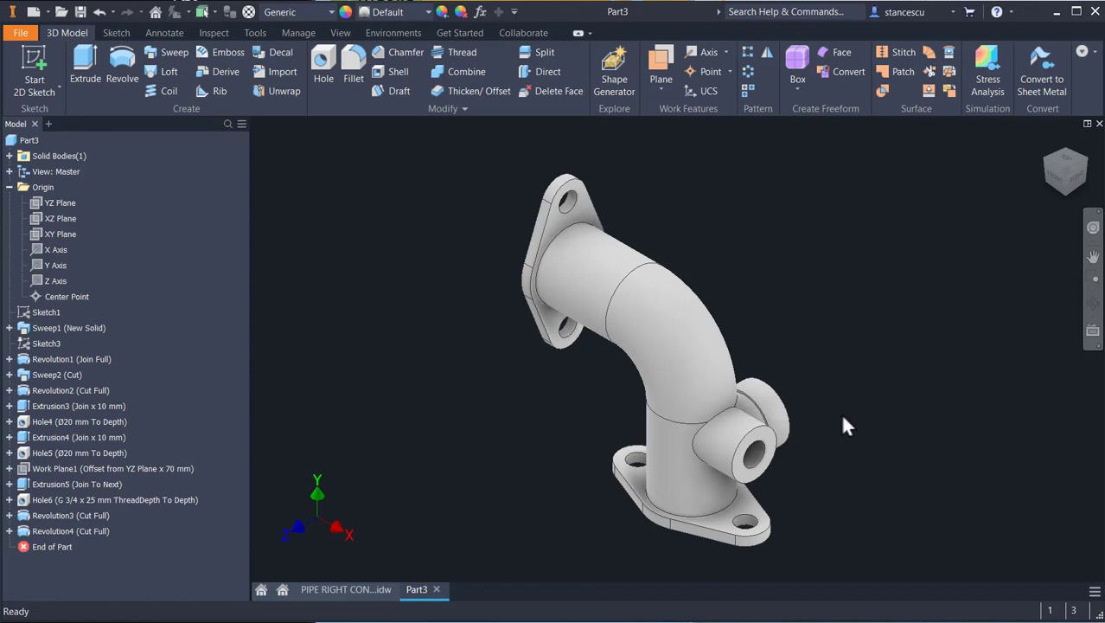
- Add a right-hand ISO Pipe Threads G 2 thread, 22 mm deep with 0 mm offset, to the larger side branch's outer end face
{"action": "middle_click_drag", "start_coordinate": [839, 413], "coordinate": [767, 380], "text": "shift"}
{"action": "scroll", "coordinate": [761, 448], "scroll_direction": "up", "scroll_amount": 3}
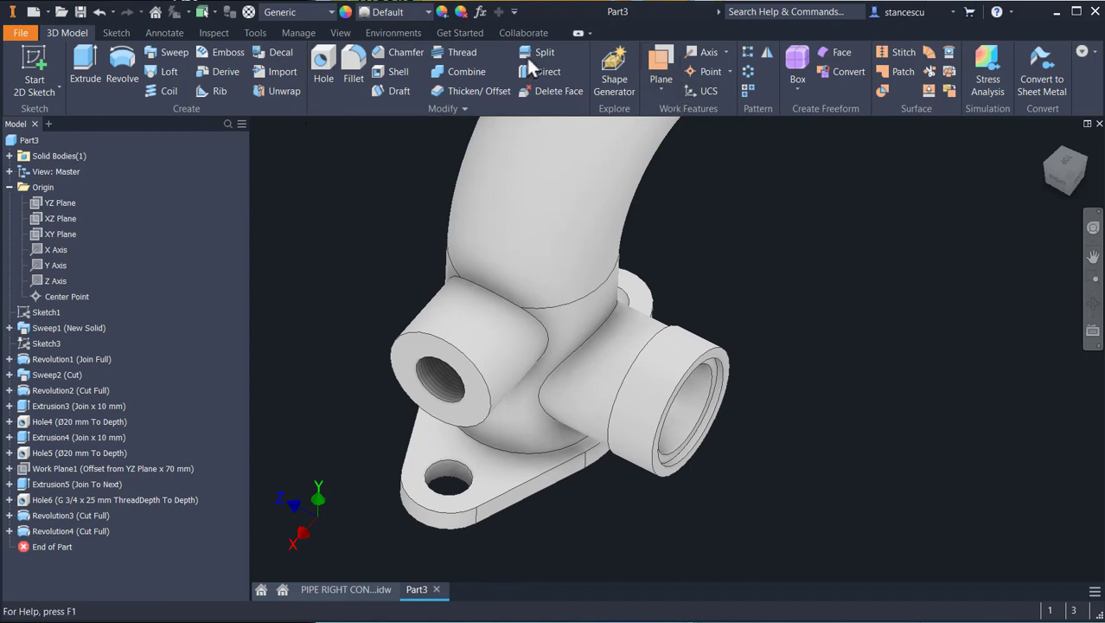
{"action": "left_click", "coordinate": [456, 52]}
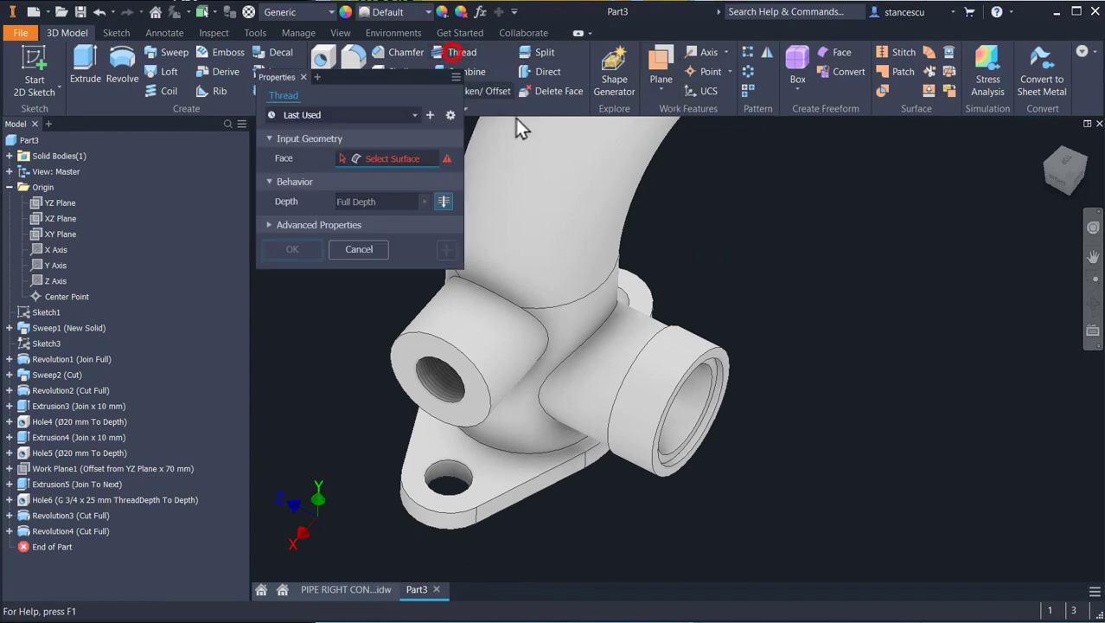
{"action": "left_click", "coordinate": [688, 363]}
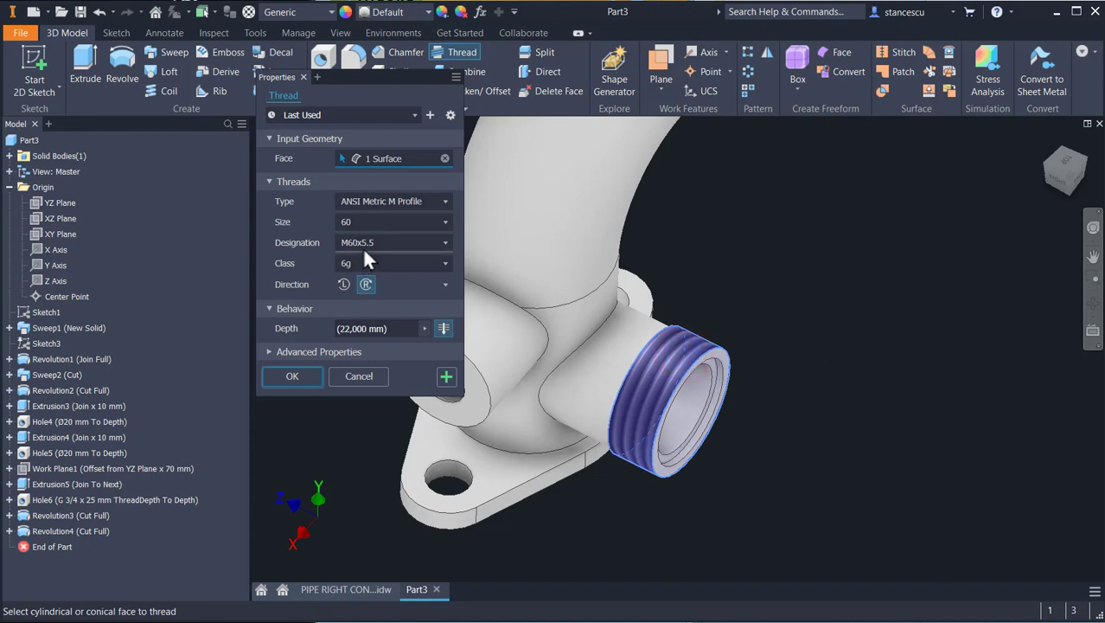
{"action": "left_click", "coordinate": [410, 207]}
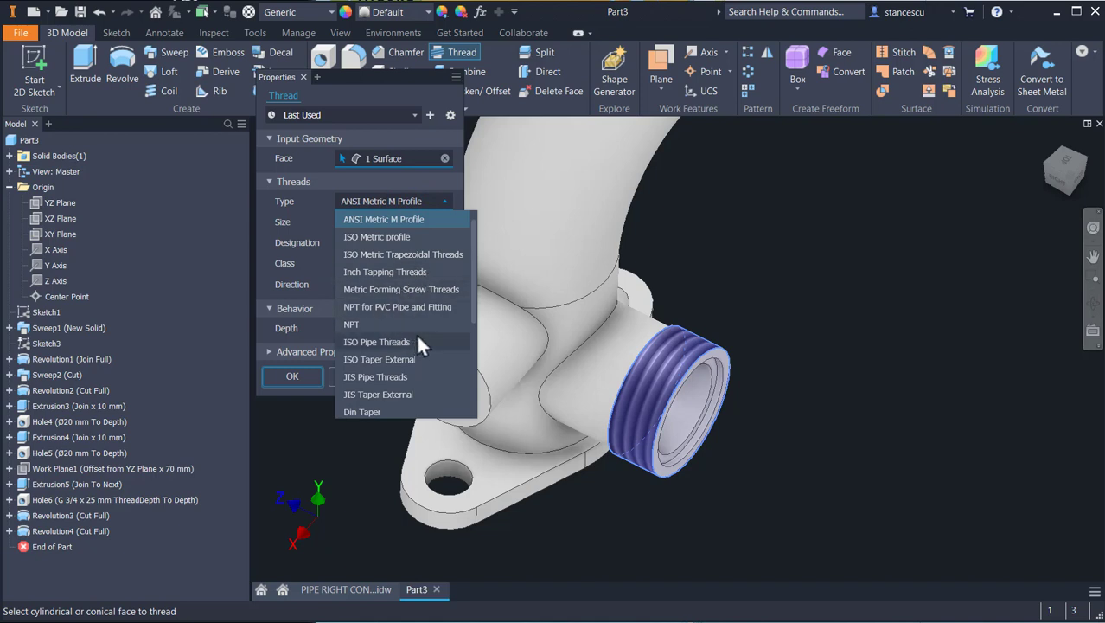
{"action": "left_click", "coordinate": [389, 343]}
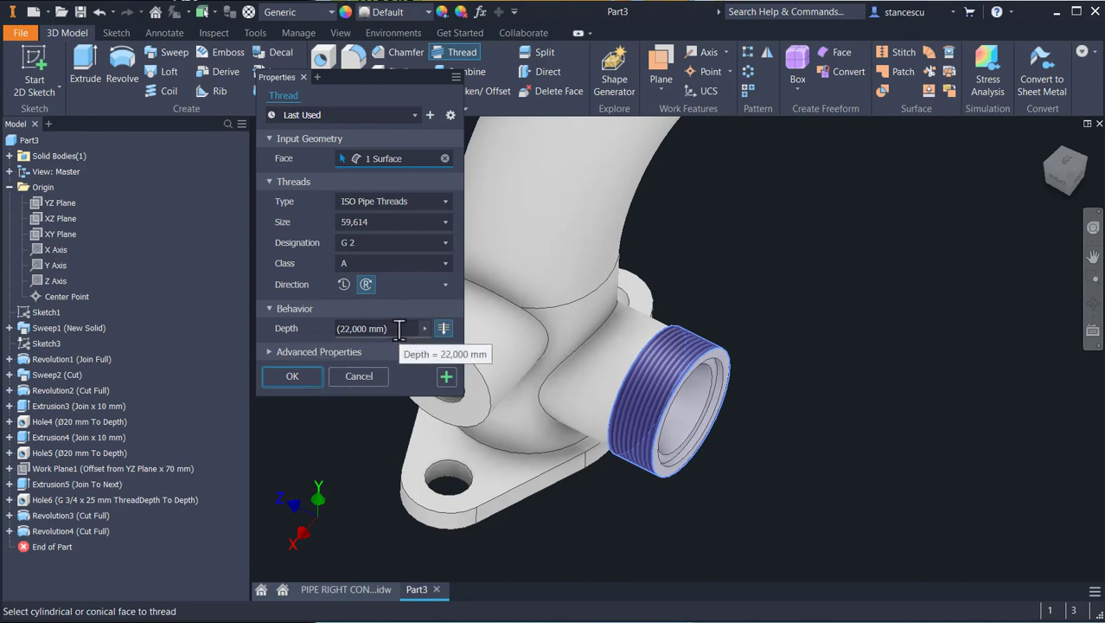
{"action": "left_click", "coordinate": [443, 328]}
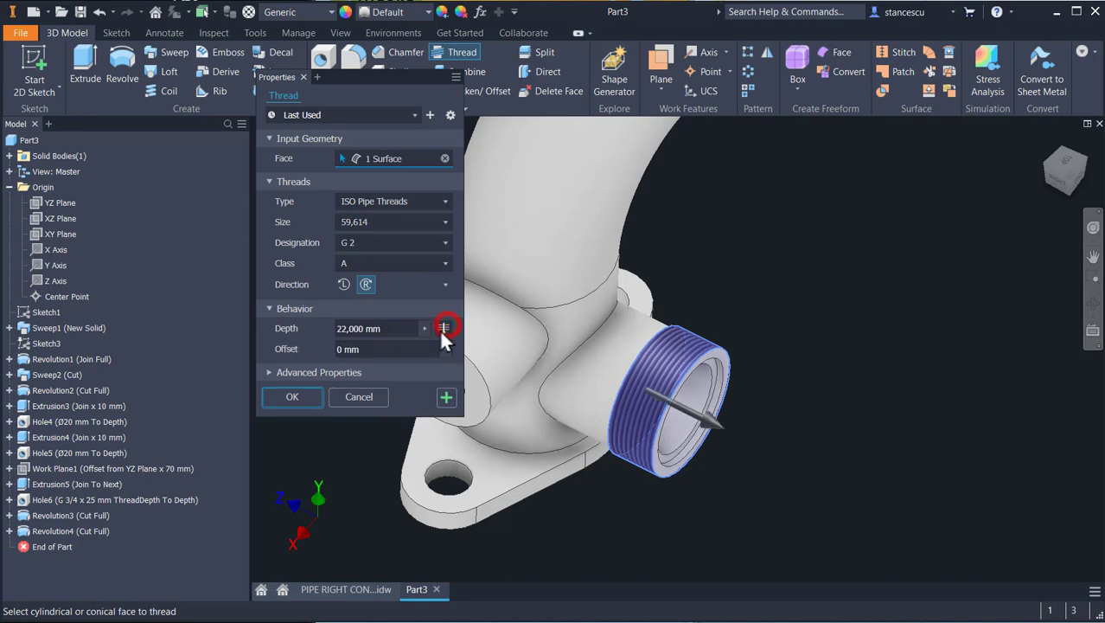
{"action": "left_click", "coordinate": [289, 397]}
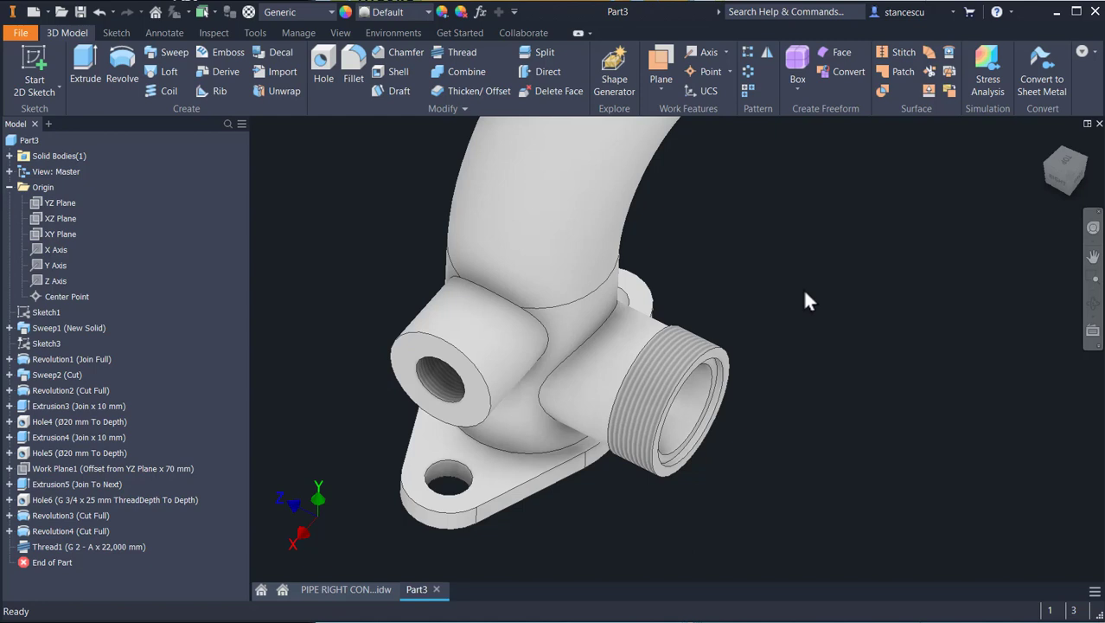
- Chamfer the outer end edge of the threaded side branch with a 2 mm distance
{"action": "left_click", "coordinate": [717, 348]}
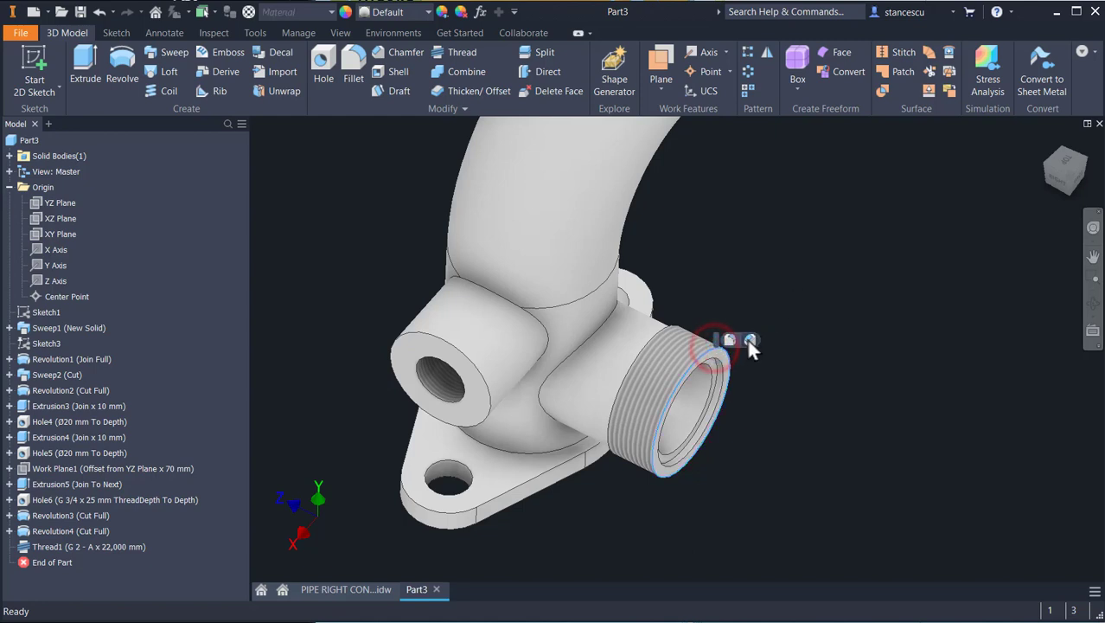
{"action": "left_click", "coordinate": [749, 339]}
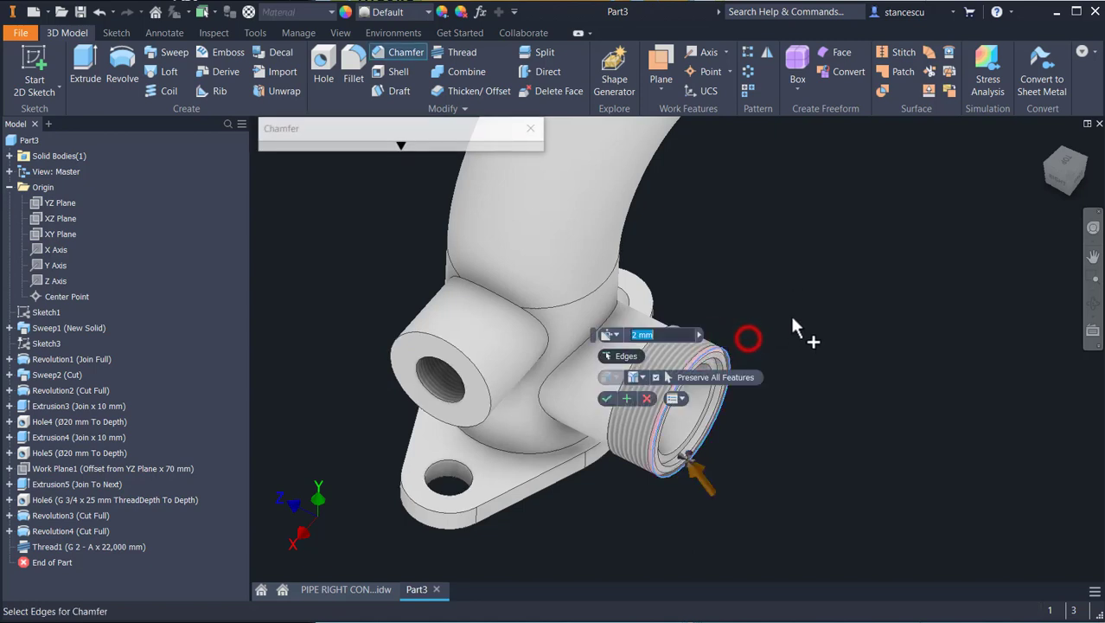
{"action": "left_click", "coordinate": [605, 398]}
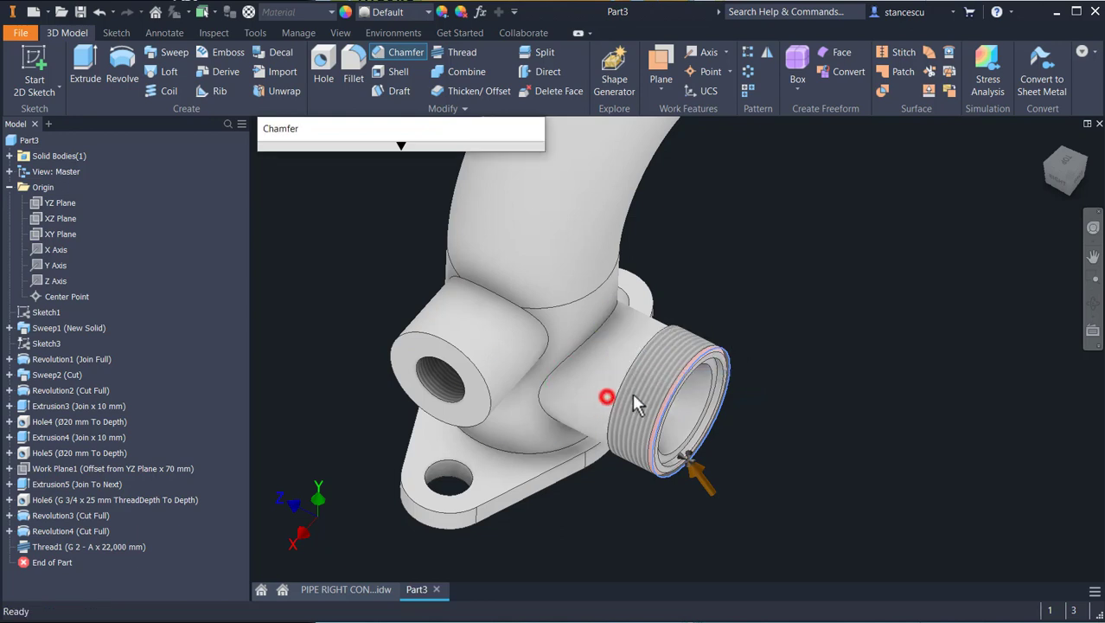
{"action": "left_click", "coordinate": [819, 359]}
{"action": "key", "text": "F6"}
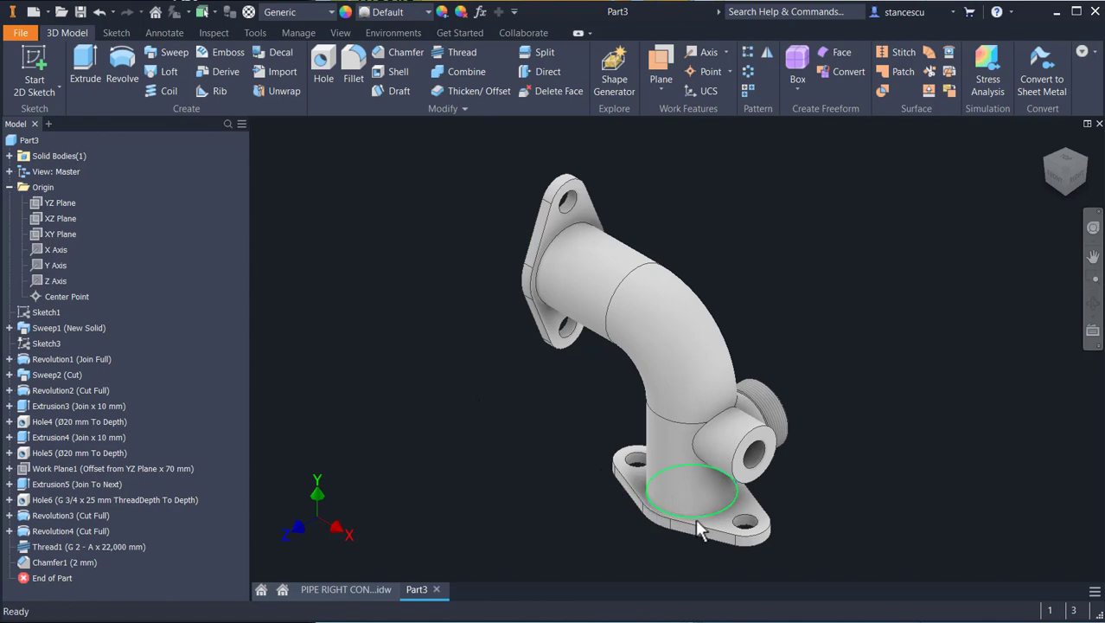
- Examine the fillet radii at the flanges and side branches in the PIPE RIGHT CONNECTOR drawing's section views
{"action": "left_click", "coordinate": [362, 589]}
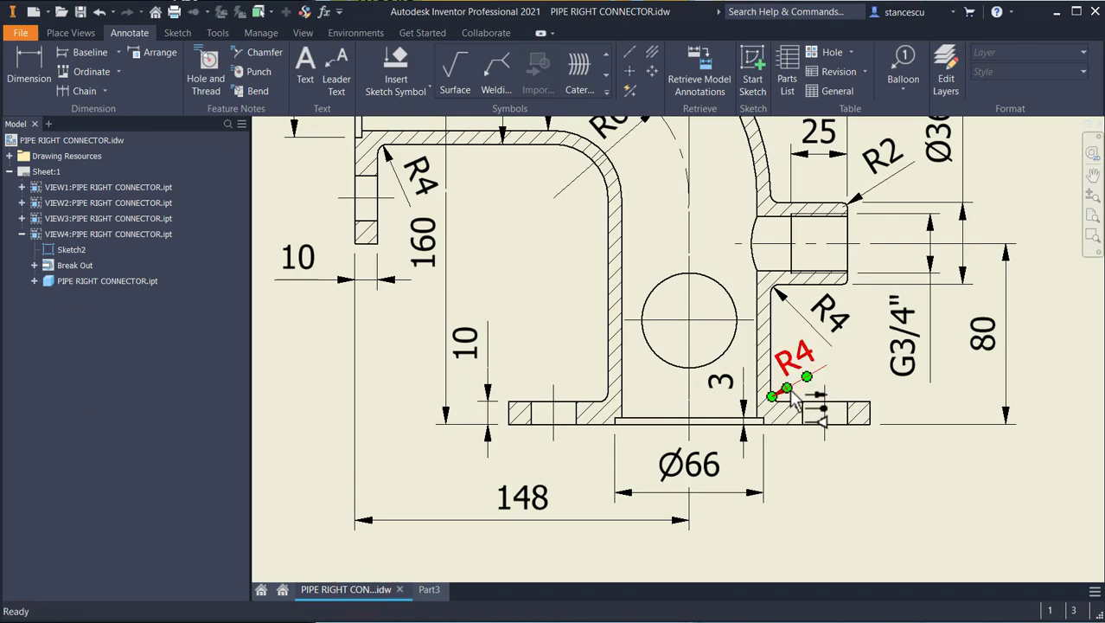
{"action": "mouse_move", "coordinate": [788, 327]}
{"action": "middle_mouse_down"}
{"action": "mouse_move", "coordinate": [837, 438]}
{"action": "mouse_move", "coordinate": [901, 442]}
{"action": "middle_mouse_up"}
{"action": "mouse_move", "coordinate": [611, 329]}
{"action": "middle_mouse_down"}
{"action": "mouse_move", "coordinate": [671, 333]}
{"action": "mouse_move", "coordinate": [671, 249]}
{"action": "mouse_move", "coordinate": [675, 284]}
{"action": "mouse_move", "coordinate": [601, 273]}
{"action": "mouse_move", "coordinate": [513, 341]}
{"action": "middle_mouse_up"}
{"action": "scroll", "coordinate": [674, 283], "scroll_direction": "down", "scroll_amount": 4}
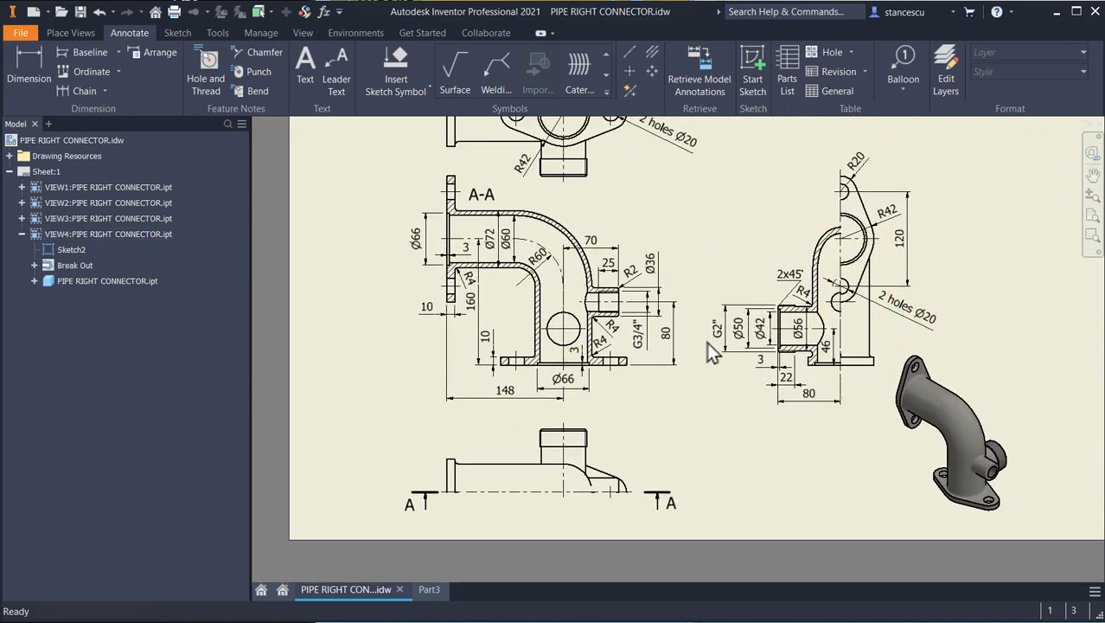
{"action": "scroll", "coordinate": [778, 359], "scroll_direction": "up", "scroll_amount": 3}
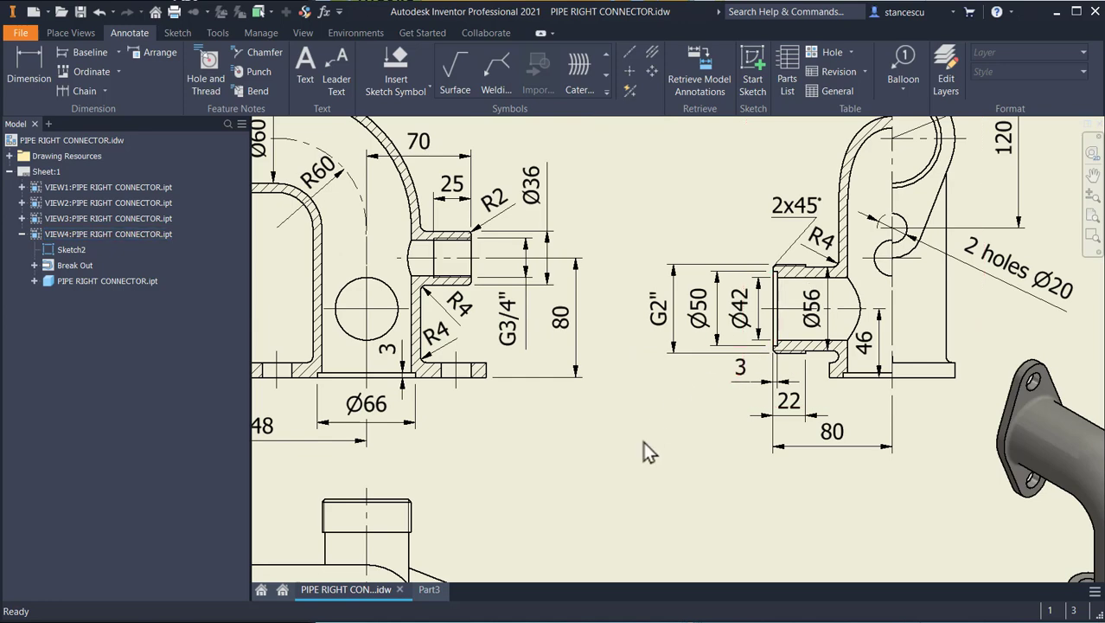
{"action": "mouse_move", "coordinate": [646, 449]}
{"action": "middle_mouse_down"}
{"action": "mouse_move", "coordinate": [644, 378]}
{"action": "mouse_move", "coordinate": [645, 410]}
{"action": "middle_mouse_up"}
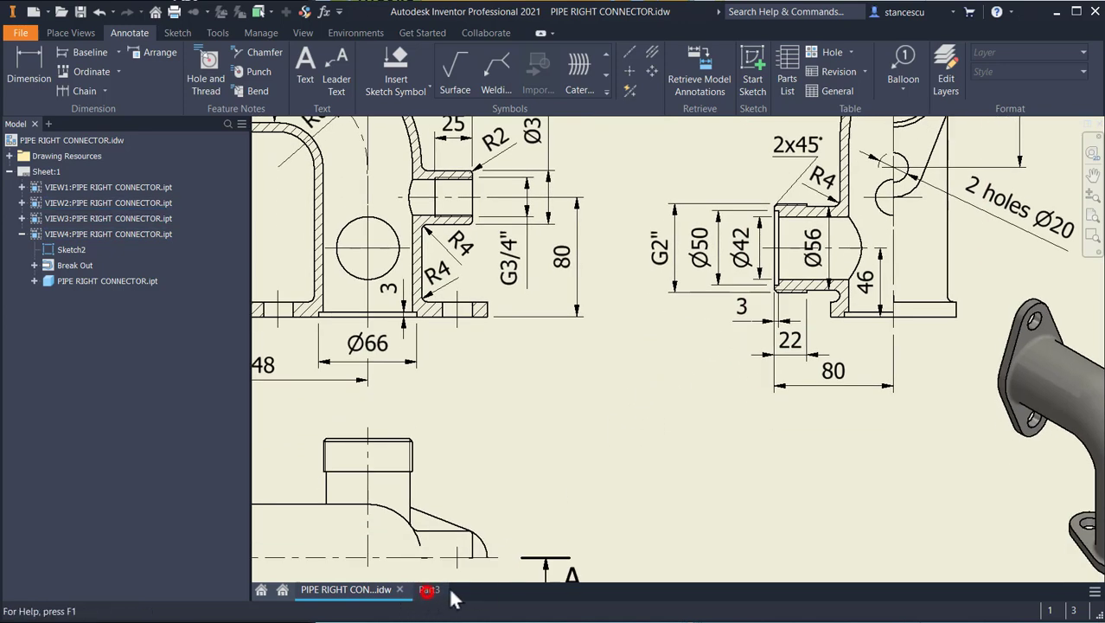
- In Part3, set up a 4 mm fillet on the vertical pipe's junctions with its flange and the smaller side branch
{"action": "left_click", "coordinate": [436, 590]}
{"action": "scroll", "coordinate": [705, 499], "scroll_direction": "up", "scroll_amount": 4}
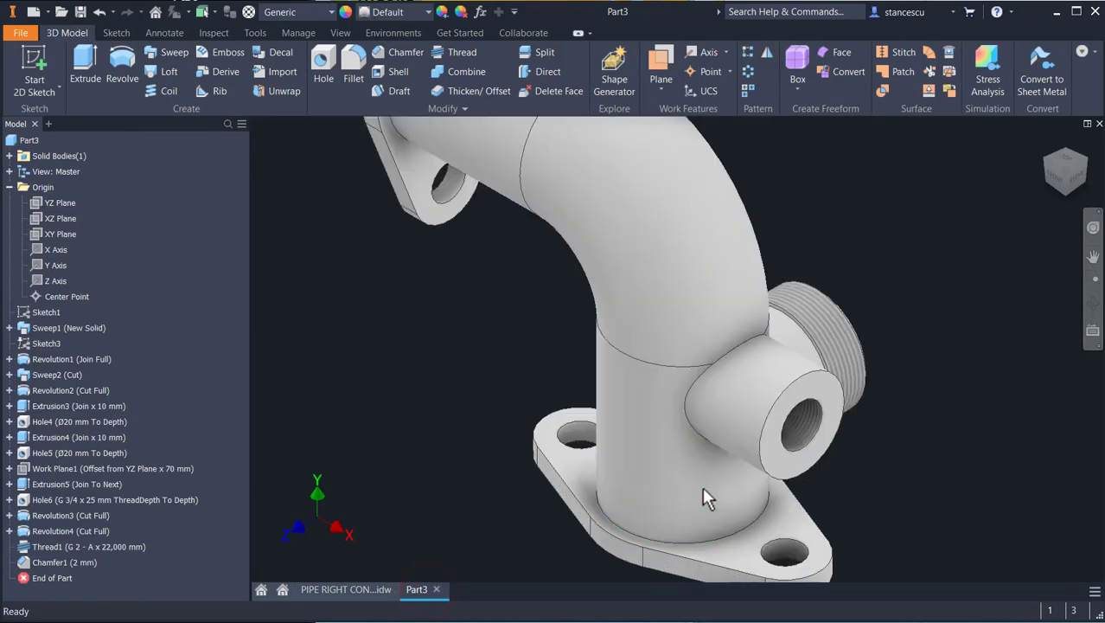
{"action": "left_click", "coordinate": [729, 537]}
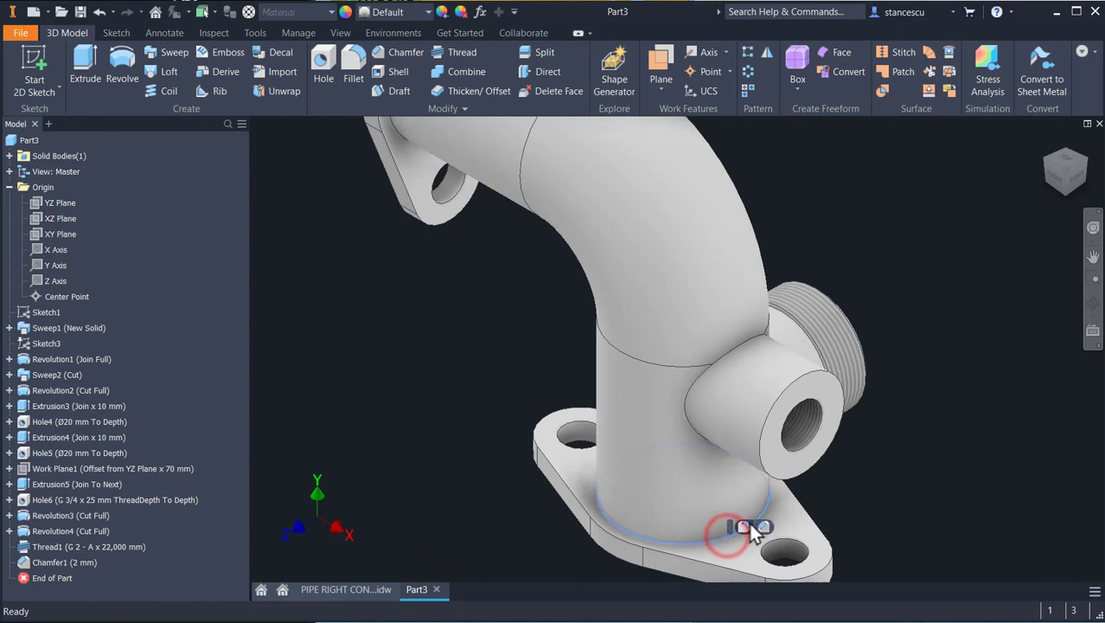
{"action": "left_click", "coordinate": [747, 526]}
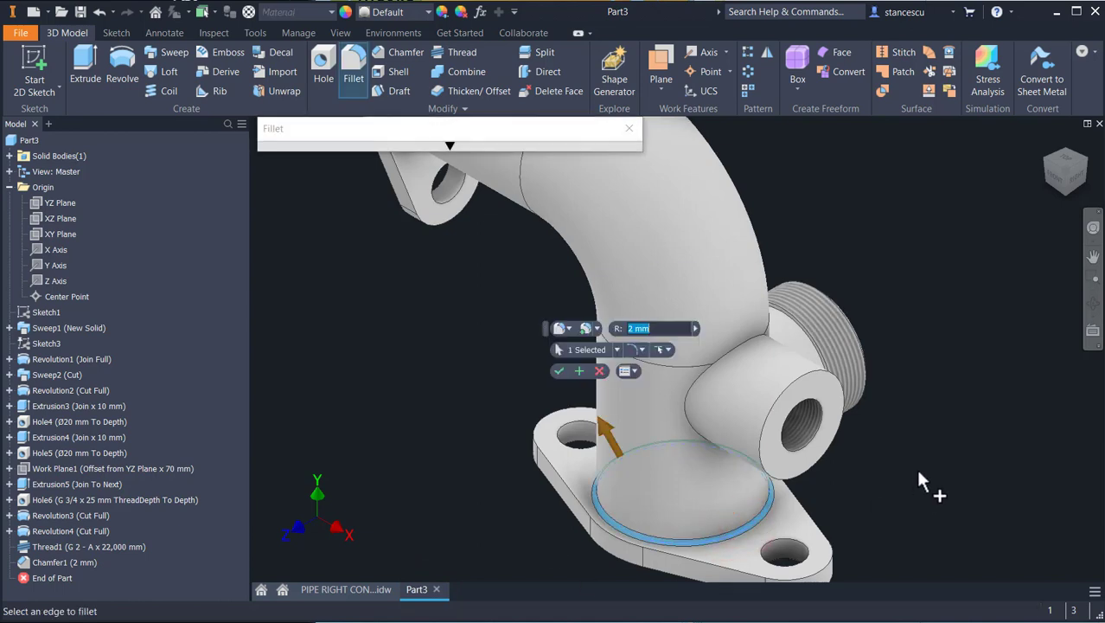
{"action": "type", "text": "4"}
{"action": "left_click", "coordinate": [733, 354]}
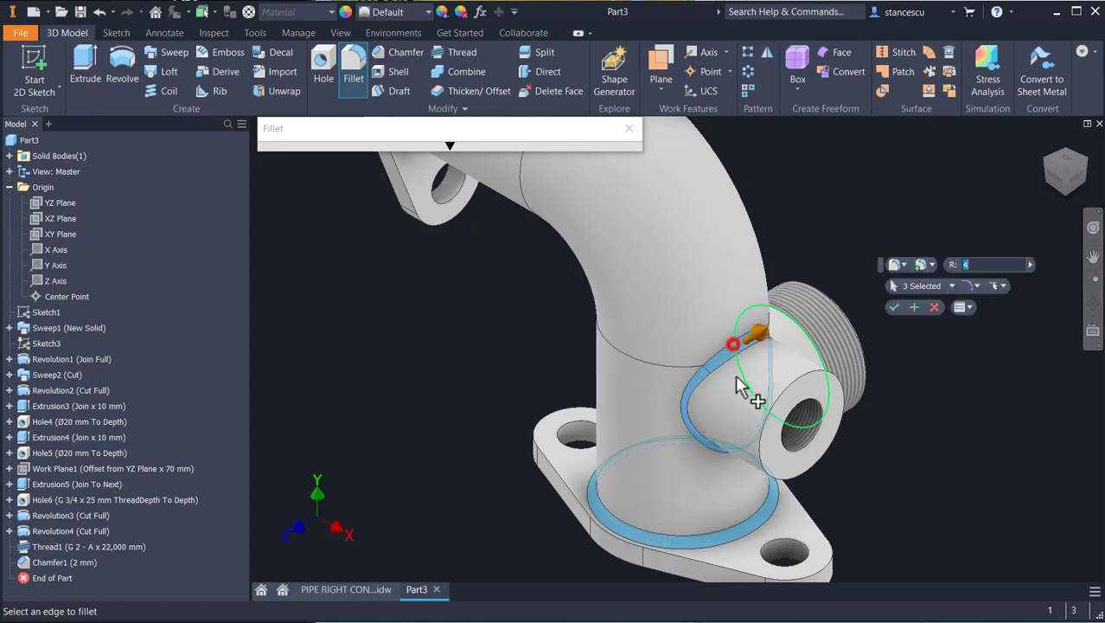
- Add the larger side branch's junction and the horizontal pipe's flange junction to the 4 mm fillet and create it
{"action": "middle_click_drag", "start_coordinate": [925, 506], "coordinate": [847, 505], "text": "shift"}
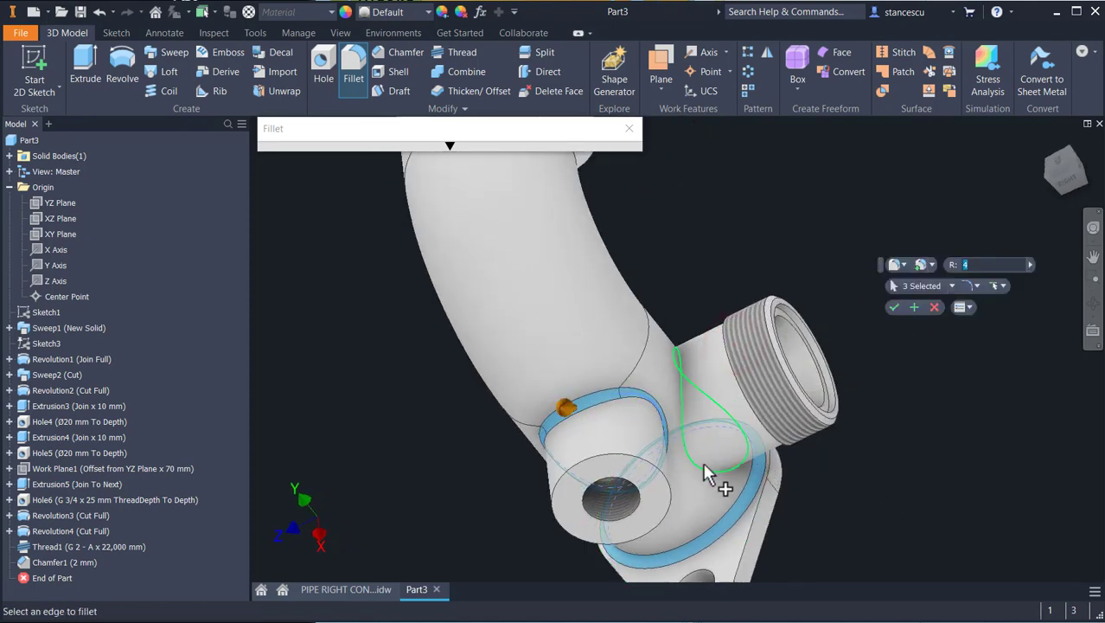
{"action": "left_click", "coordinate": [720, 437]}
{"action": "middle_click_drag", "start_coordinate": [703, 461], "coordinate": [917, 441]}
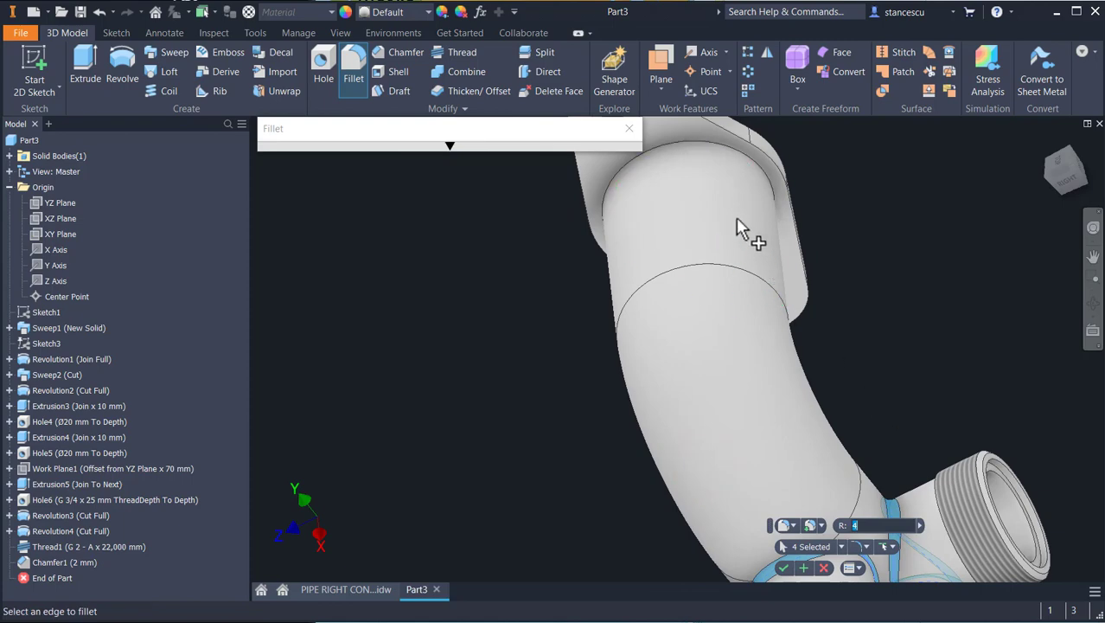
{"action": "left_click", "coordinate": [749, 162]}
{"action": "middle_click_drag", "start_coordinate": [553, 501], "coordinate": [635, 326], "text": "shift"}
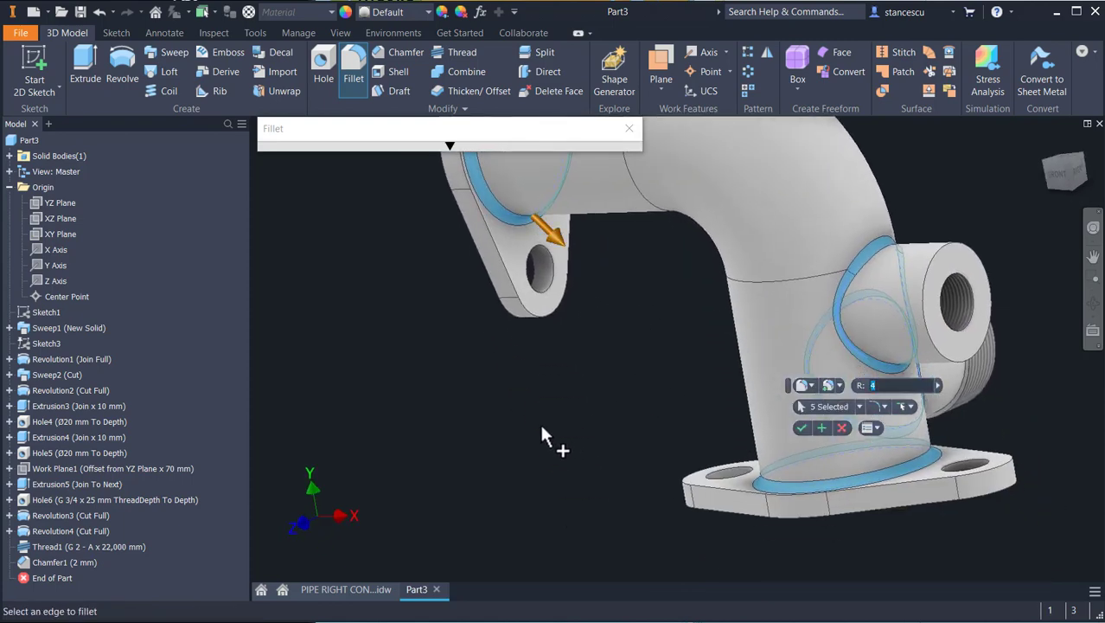
{"action": "key", "text": "F6"}
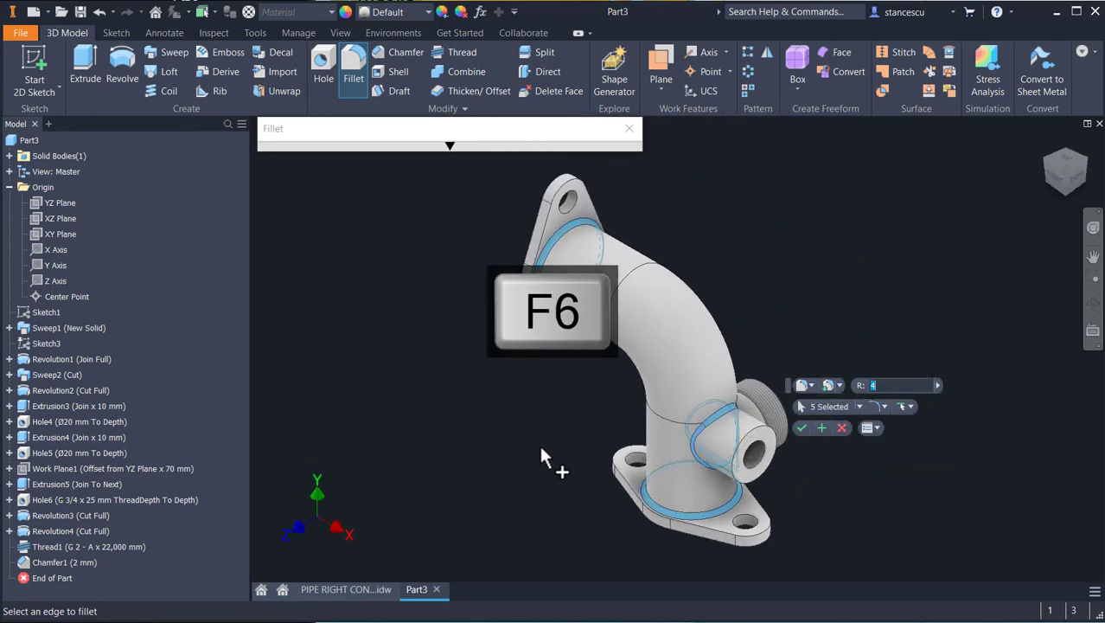
{"action": "left_click", "coordinate": [803, 427]}
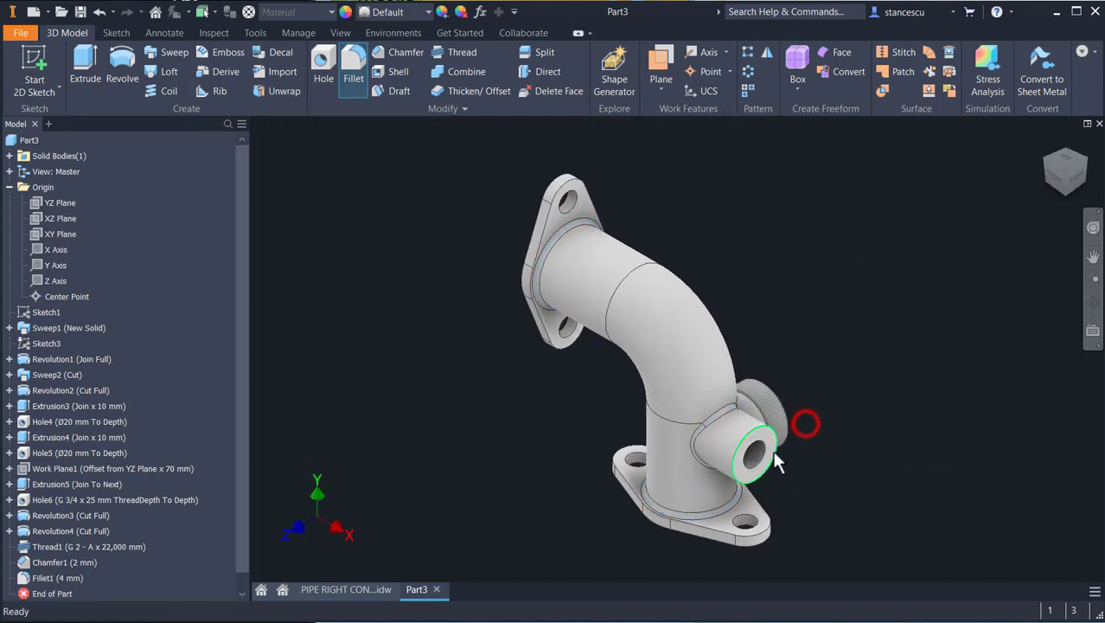
- Assign the material Steel, Cast to the part and set its appearance to Steel - Cast
{"action": "left_click", "coordinate": [303, 10]}
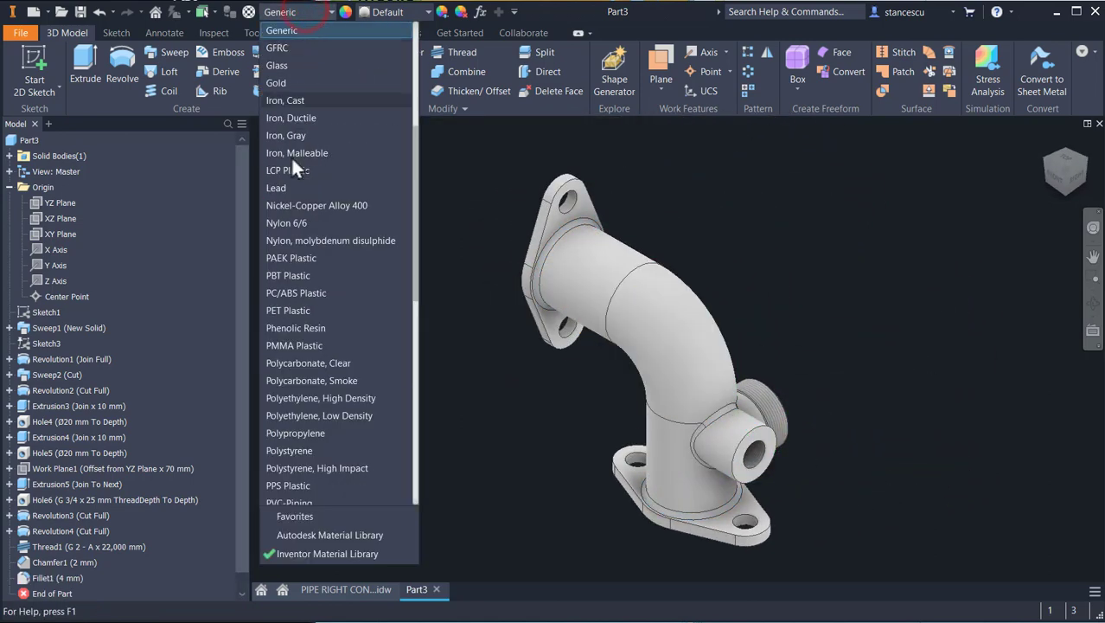
{"action": "scroll", "coordinate": [355, 344], "scroll_direction": "down", "scroll_amount": 7}
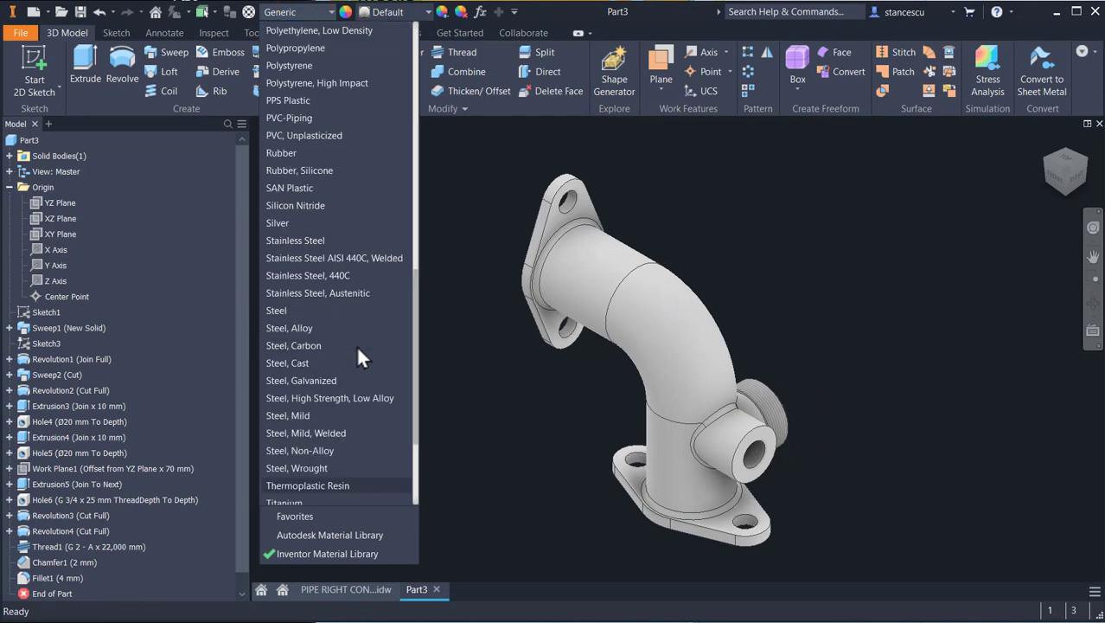
{"action": "left_click", "coordinate": [269, 363]}
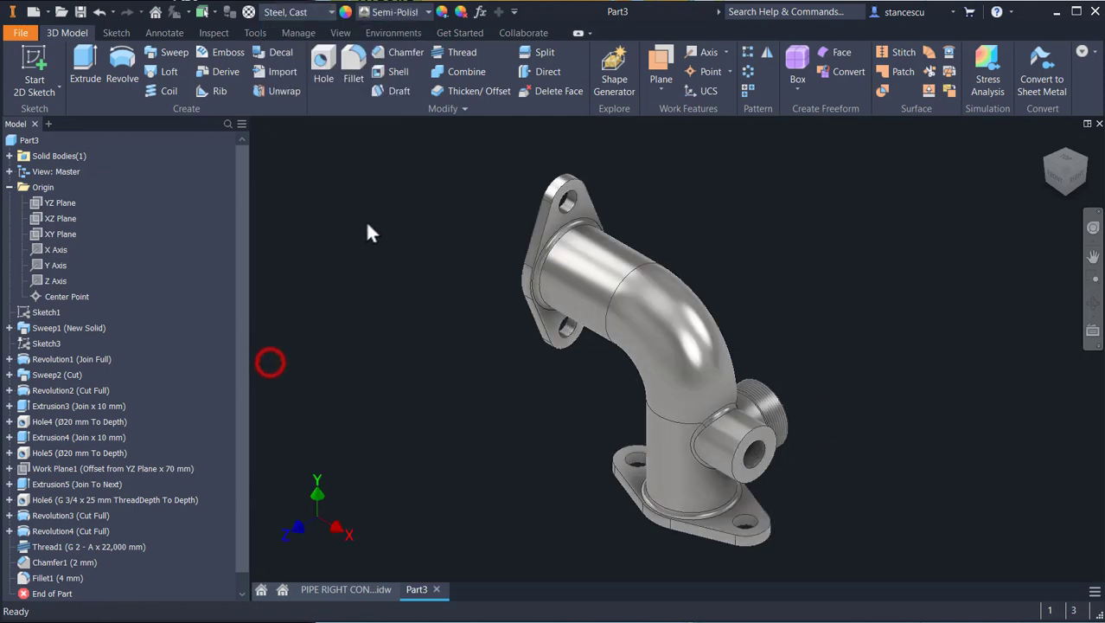
{"action": "left_click", "coordinate": [400, 13]}
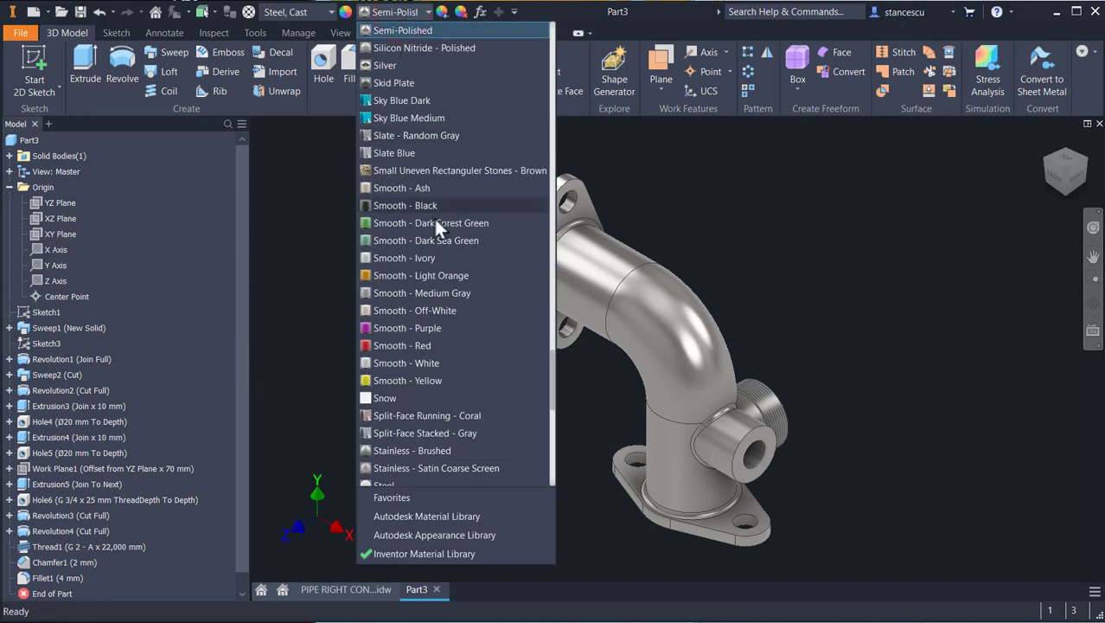
{"action": "scroll", "coordinate": [450, 242], "scroll_direction": "down", "scroll_amount": 2}
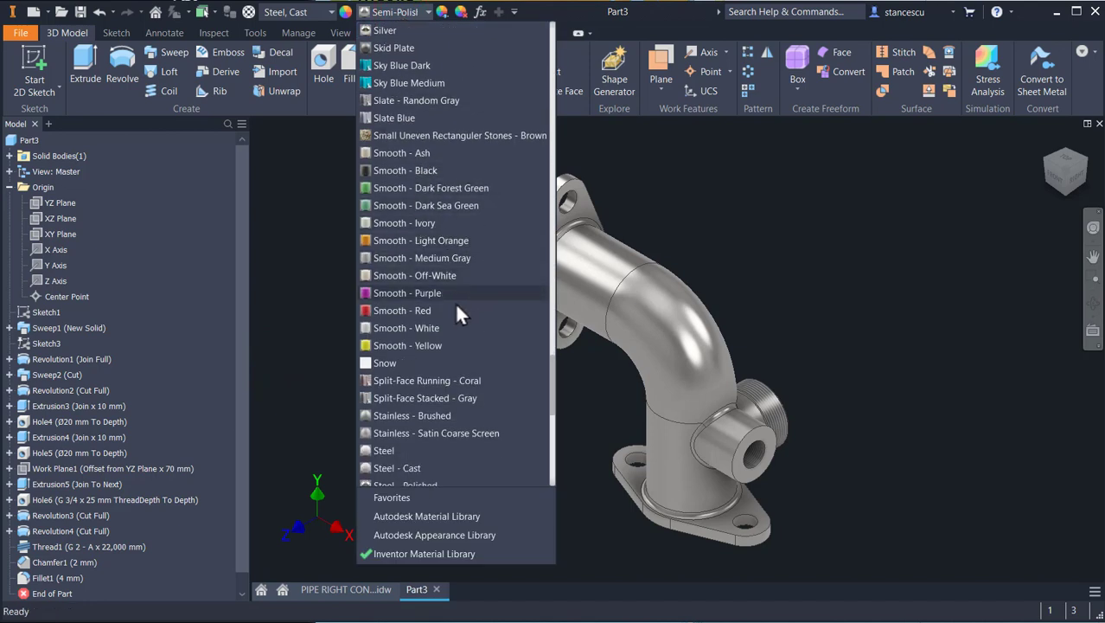
{"action": "left_click", "coordinate": [407, 468]}
- Check the smaller side branch's end radius in the drawing and fillet its outer end edge in Part3 with 2 mm
{"action": "scroll", "coordinate": [799, 469], "scroll_direction": "up", "scroll_amount": 4}
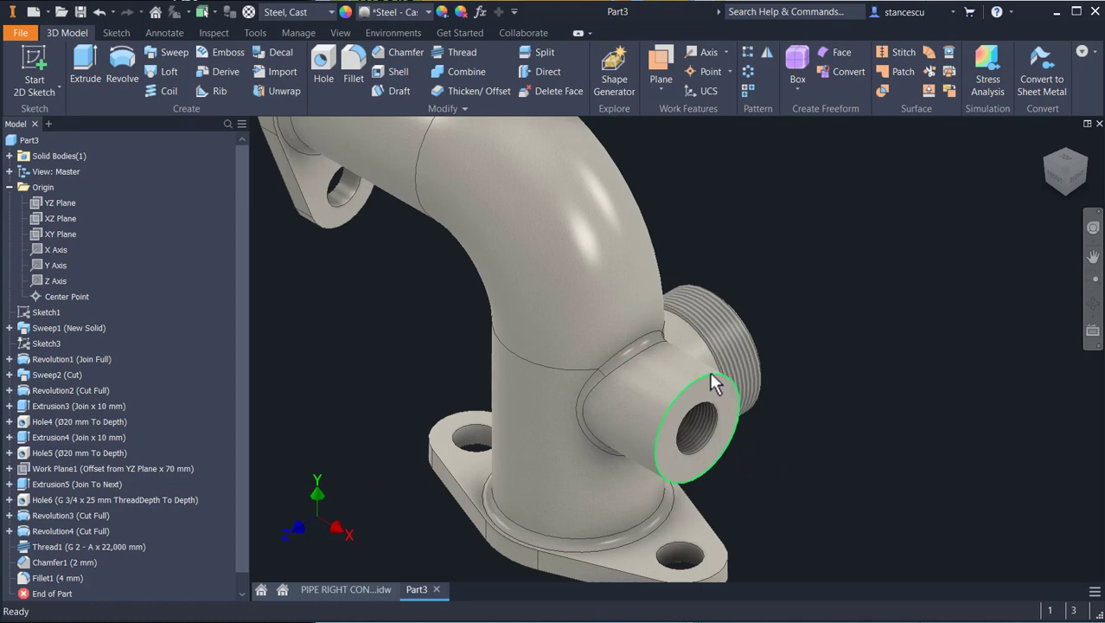
{"action": "left_click", "coordinate": [345, 593]}
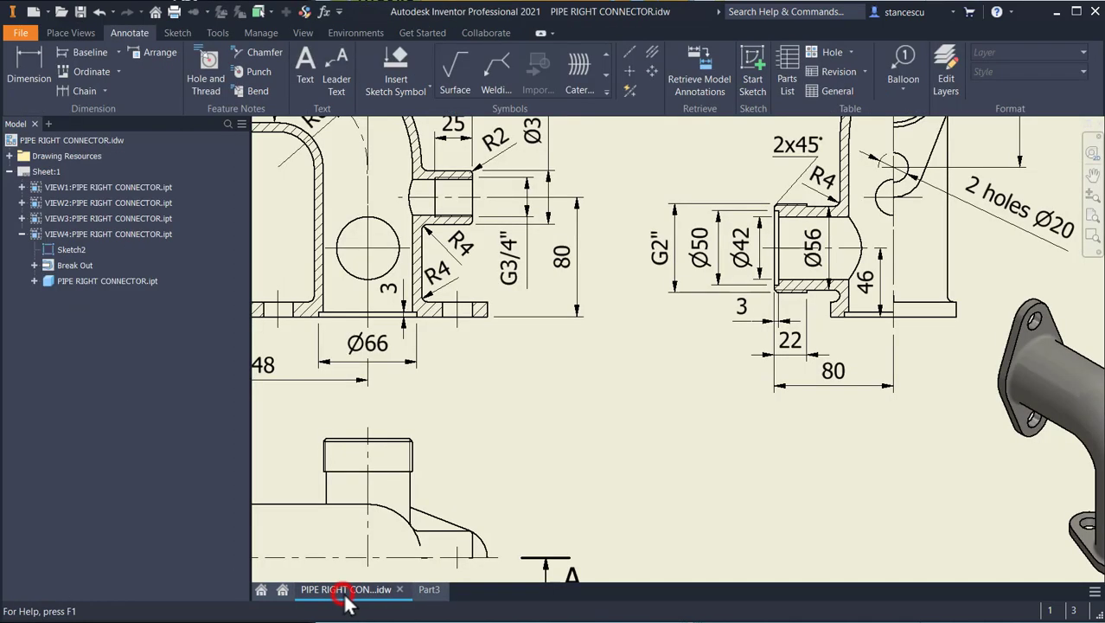
{"action": "scroll", "coordinate": [557, 281], "scroll_direction": "up", "scroll_amount": 5}
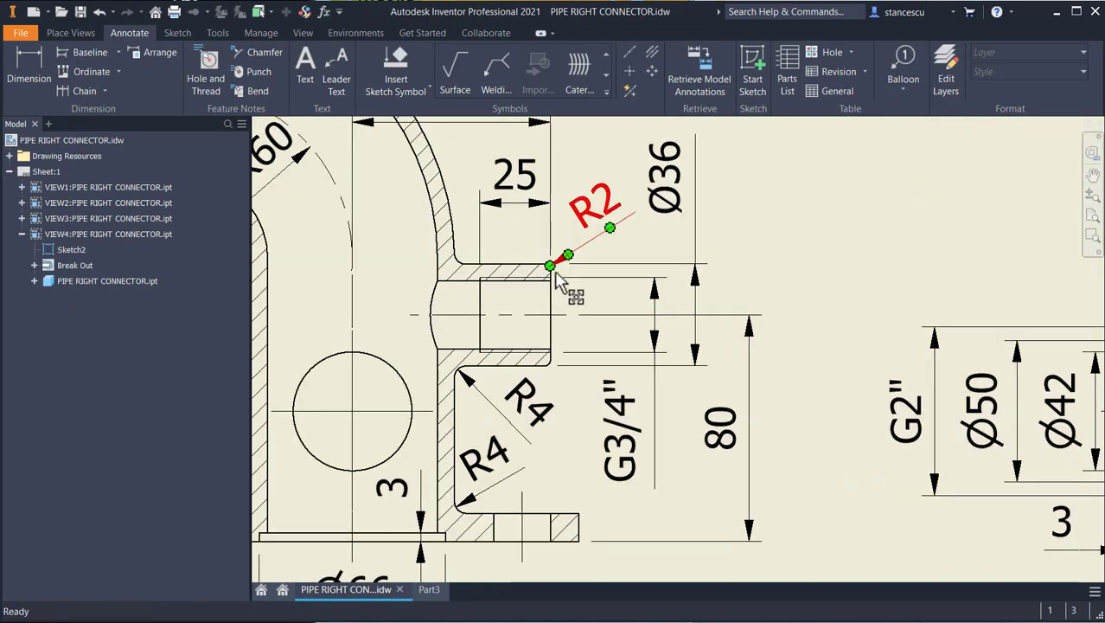
{"action": "scroll", "coordinate": [578, 309], "scroll_direction": "down", "scroll_amount": 2}
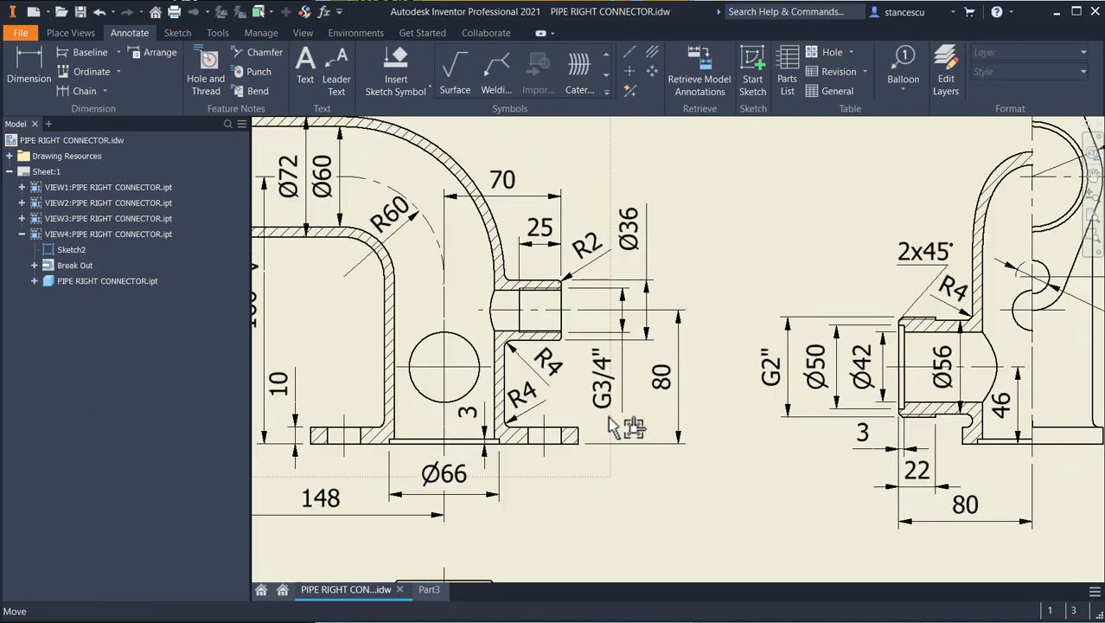
{"action": "left_click", "coordinate": [421, 589]}
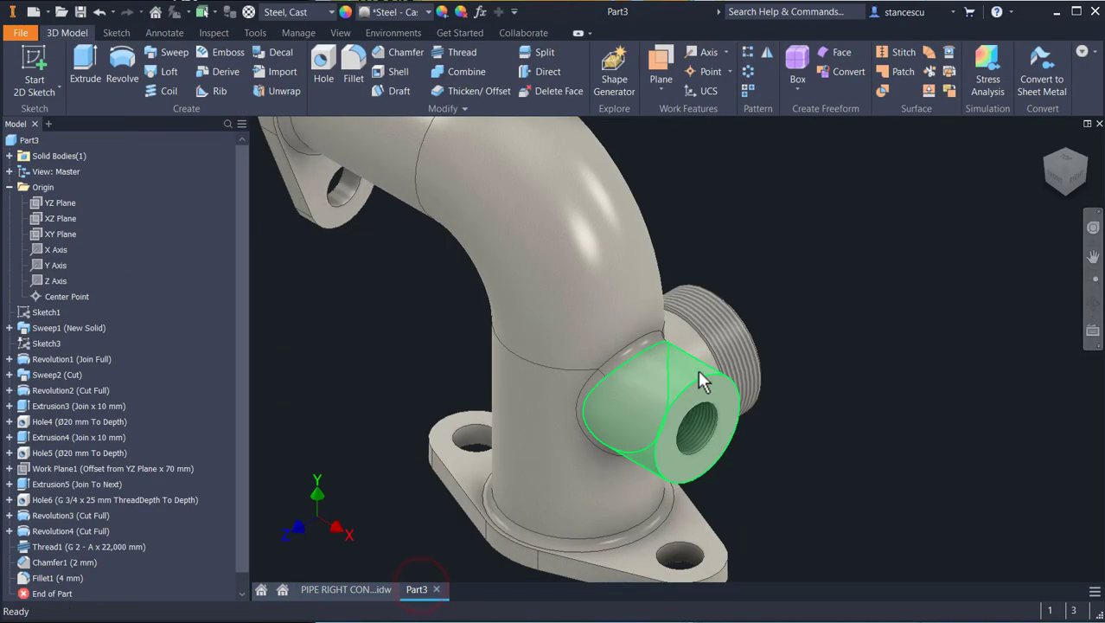
{"action": "left_click", "coordinate": [715, 371]}
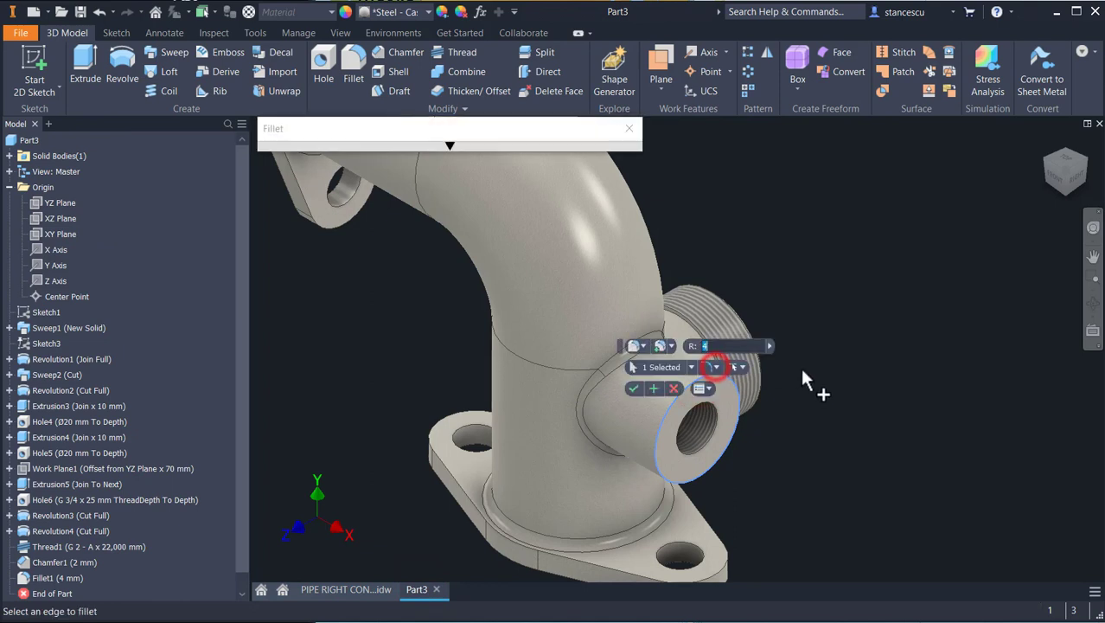
{"action": "type", "text": "2"}
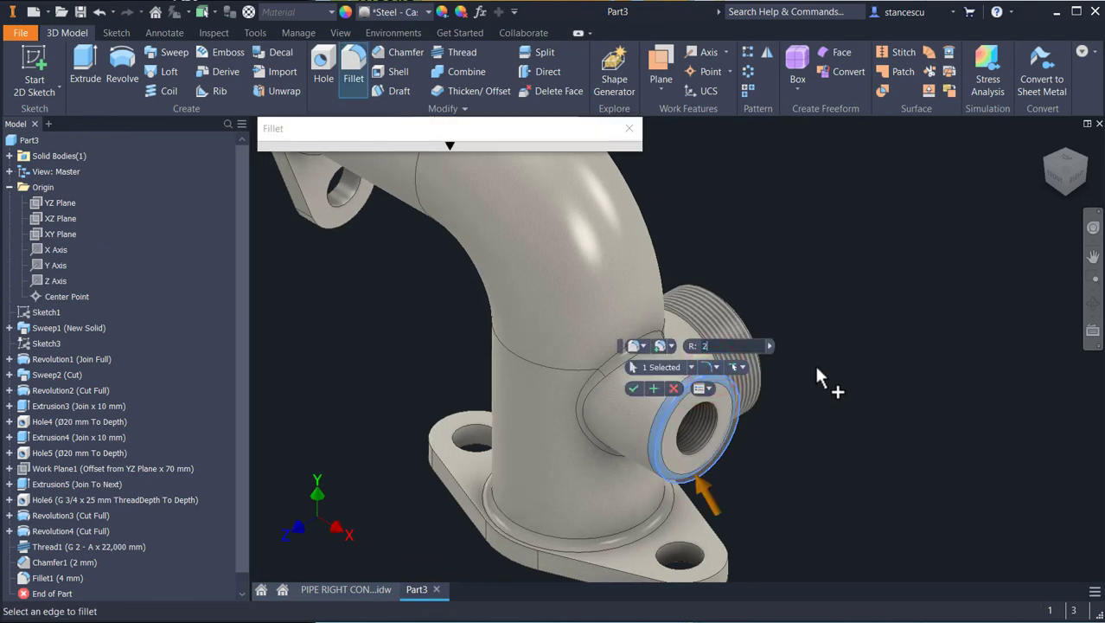
{"action": "left_click", "coordinate": [634, 389]}
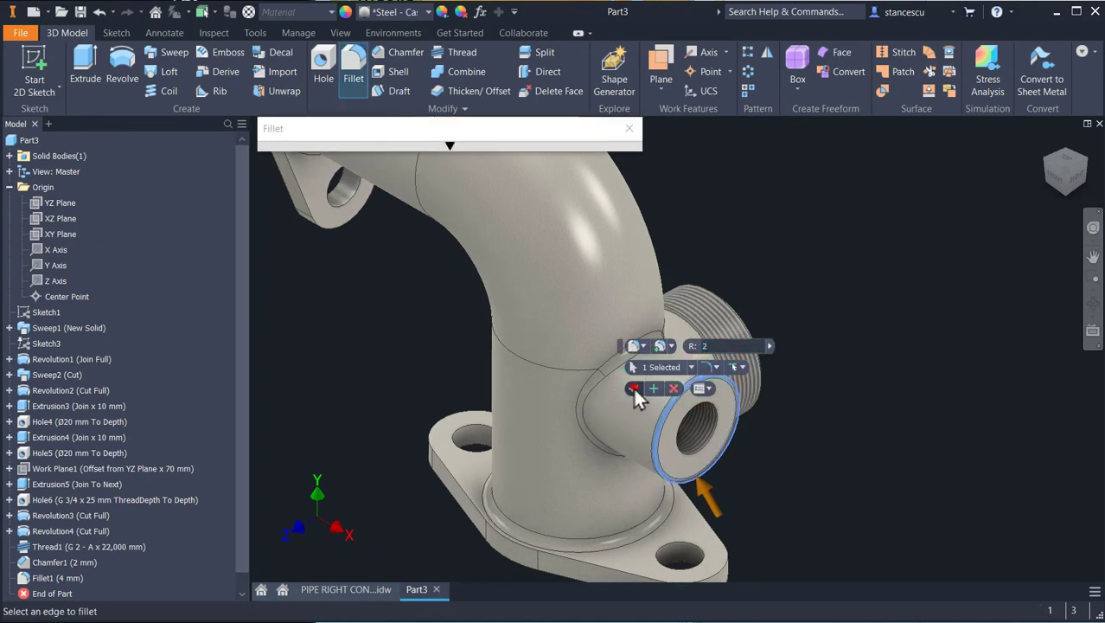
{"action": "key", "text": "F6"}
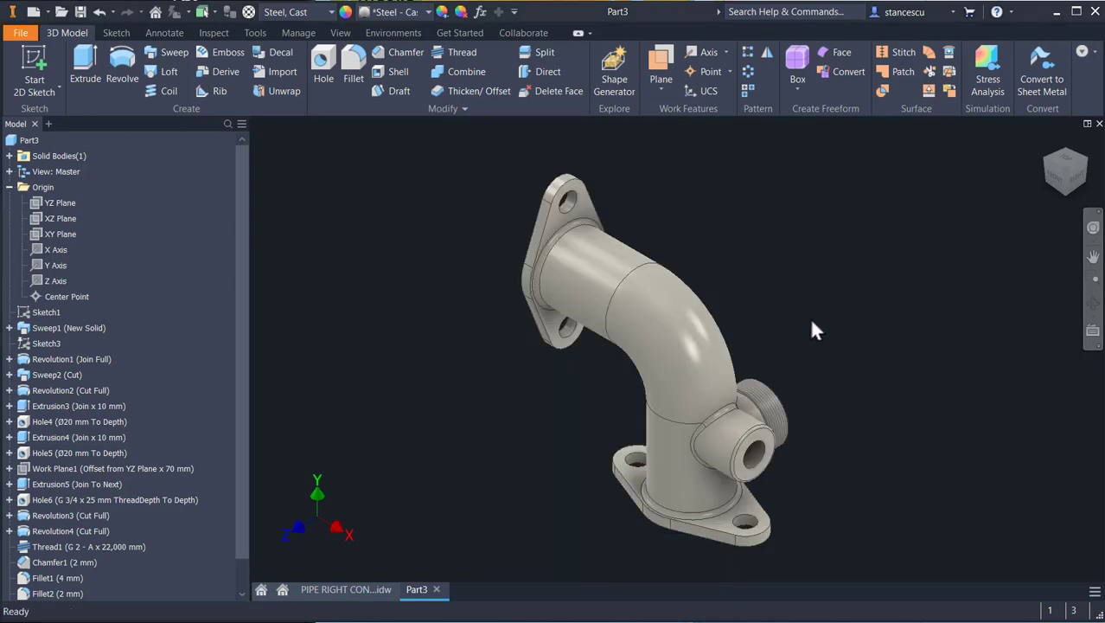
- Select the smaller side branch's end face, the vertical pipe flange's outer face and the floor and wall of its bore recess
{"action": "scroll", "coordinate": [829, 421], "scroll_direction": "up", "scroll_amount": 4}
{"action": "left_click", "coordinate": [712, 452]}
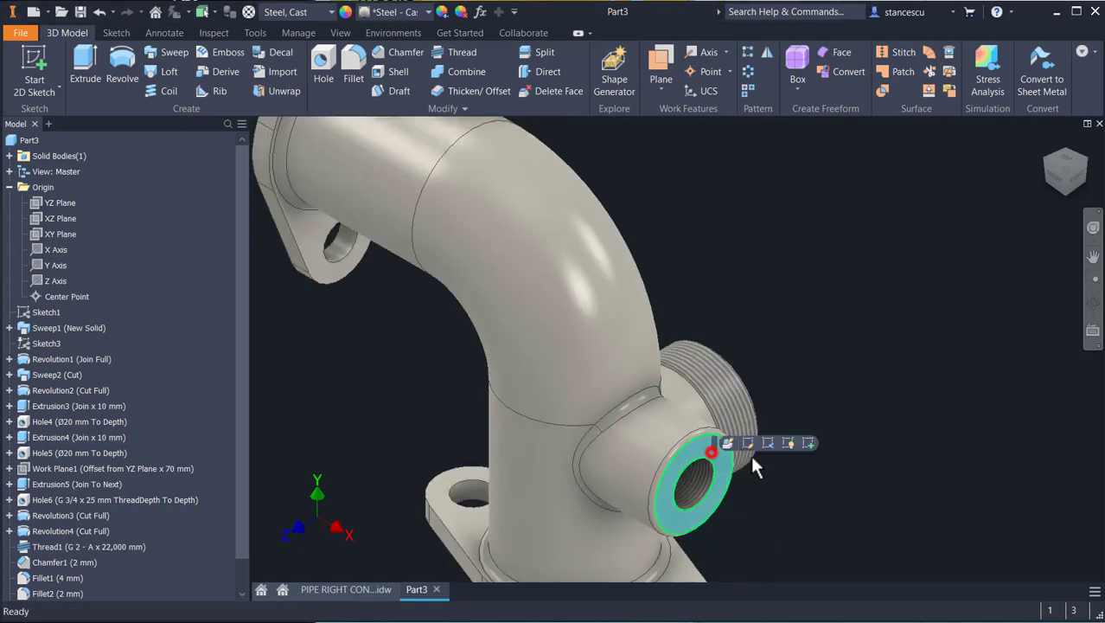
{"action": "middle_click_drag", "start_coordinate": [833, 445], "coordinate": [944, 261]}
{"action": "middle_click_drag", "start_coordinate": [921, 354], "coordinate": [940, 269], "text": "shift"}
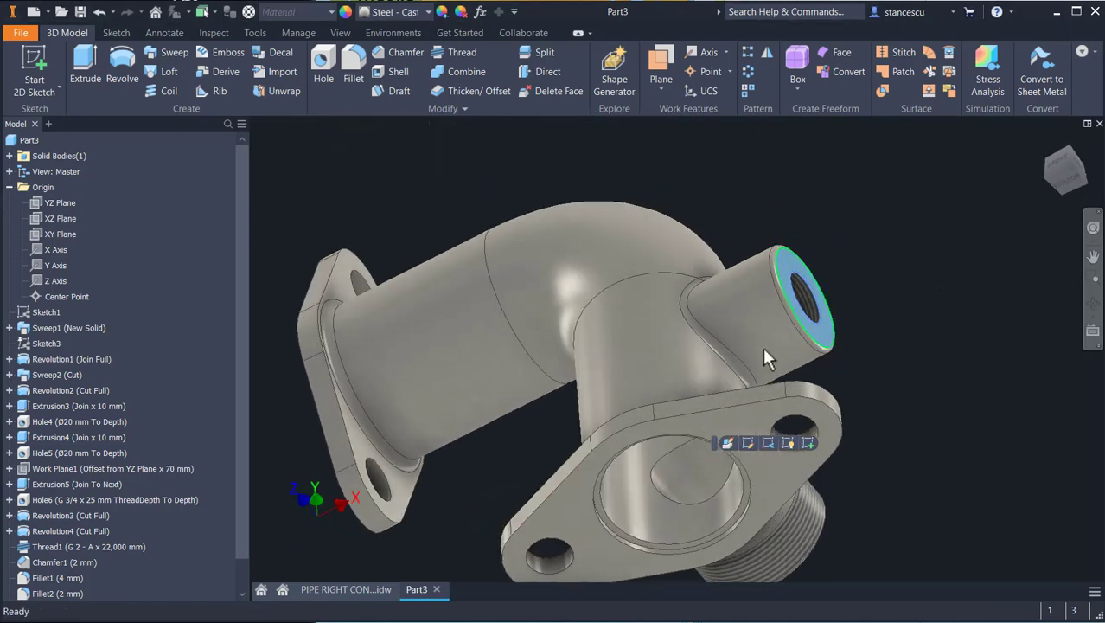
{"action": "left_click", "coordinate": [709, 428], "text": "ctrl"}
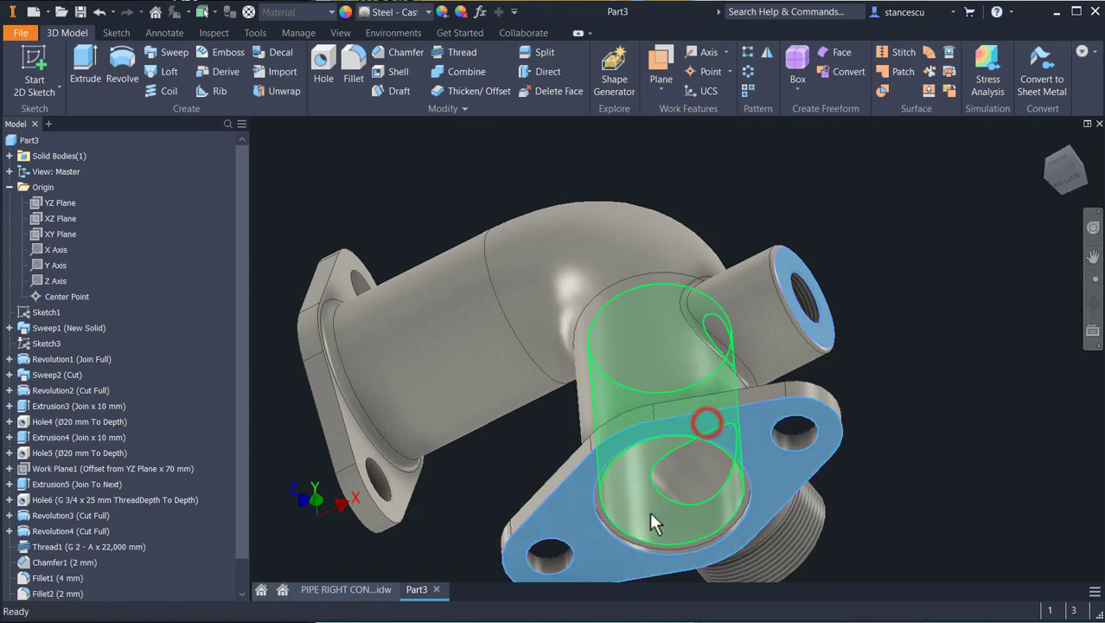
{"action": "scroll", "coordinate": [657, 528], "scroll_direction": "up", "scroll_amount": 3}
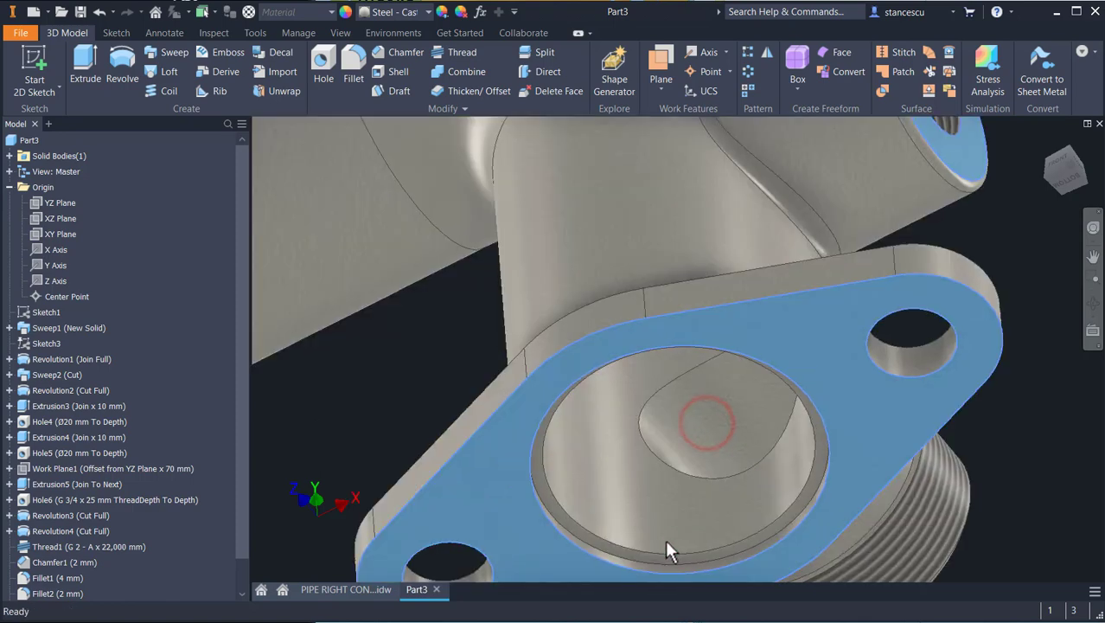
{"action": "scroll", "coordinate": [597, 547], "scroll_direction": "up", "scroll_amount": 3}
{"action": "left_click", "coordinate": [596, 543], "text": "ctrl"}
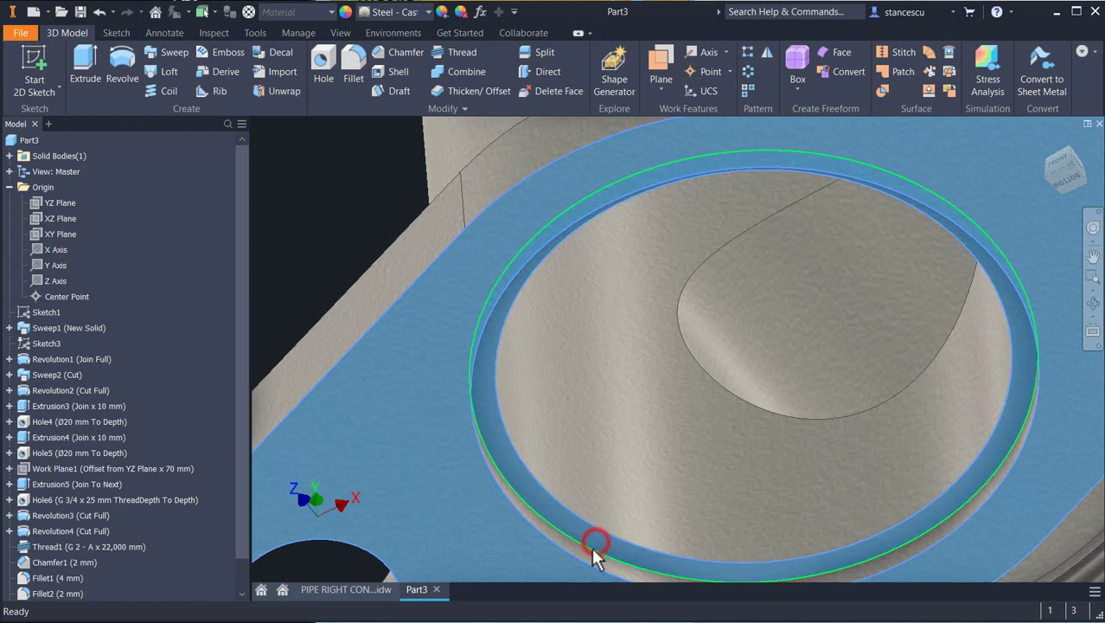
{"action": "left_click", "coordinate": [602, 558], "text": "ctrl"}
{"action": "scroll", "coordinate": [626, 421], "scroll_direction": "down", "scroll_amount": 3}
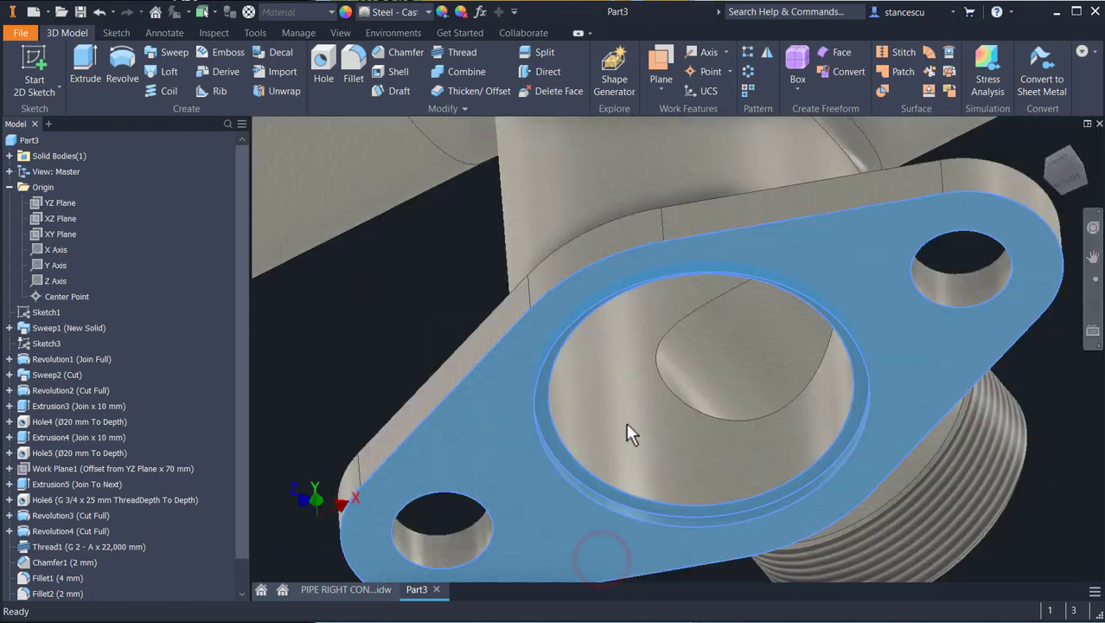
- Add the horizontal pipe flange's outer face and the wall and floor of its bore recess to the face selection
{"action": "middle_click_drag", "start_coordinate": [445, 296], "coordinate": [532, 295]}
{"action": "scroll", "coordinate": [531, 294], "scroll_direction": "down", "scroll_amount": 6}
{"action": "scroll", "coordinate": [497, 281], "scroll_direction": "up", "scroll_amount": 10}
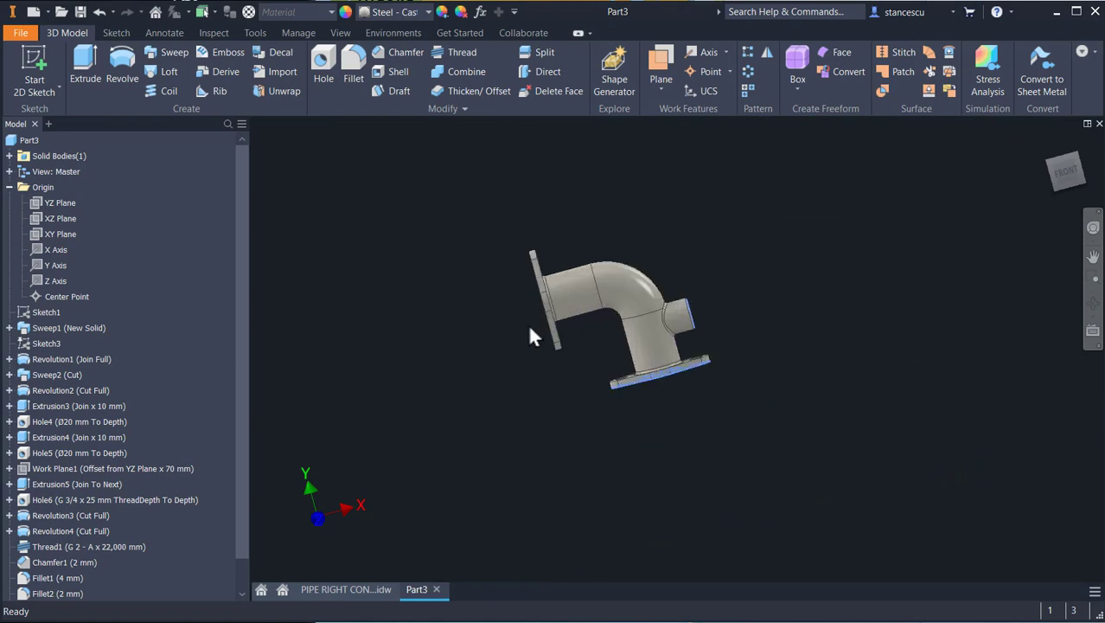
{"action": "middle_click_drag", "start_coordinate": [530, 339], "coordinate": [720, 355], "text": "shift"}
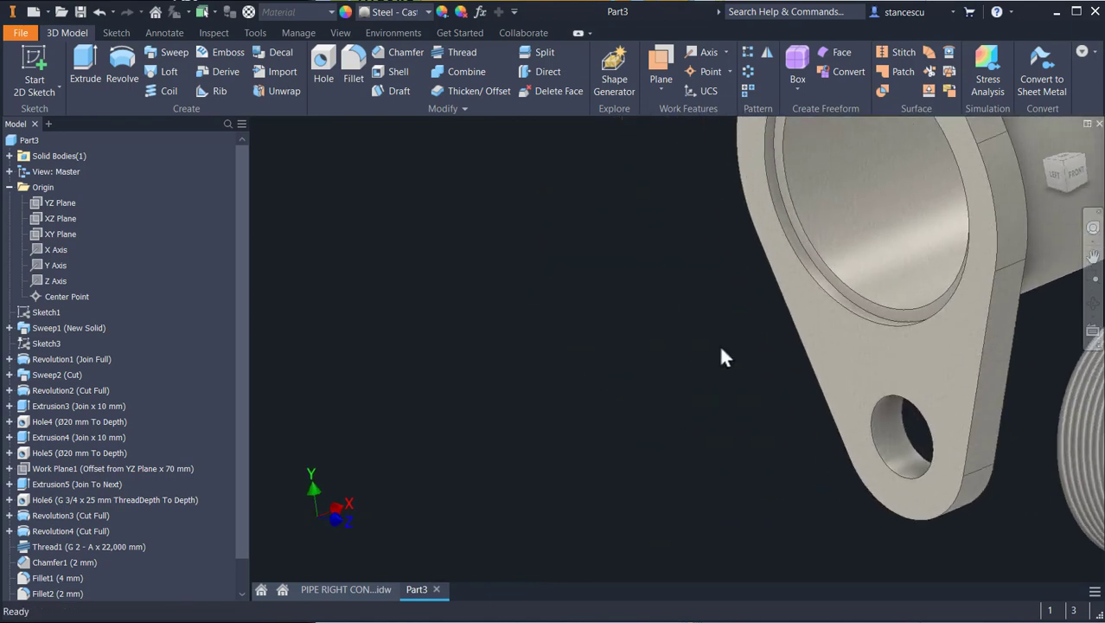
{"action": "left_click", "coordinate": [824, 352]}
{"action": "scroll", "coordinate": [843, 296], "scroll_direction": "up", "scroll_amount": 6}
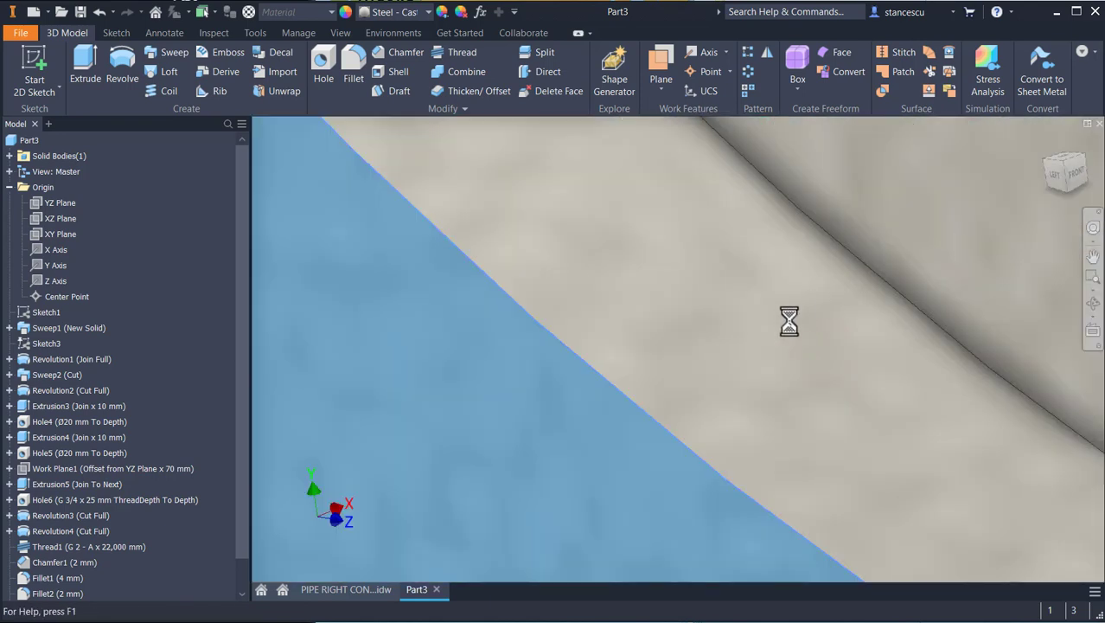
{"action": "left_click", "coordinate": [757, 347], "text": "ctrl"}
{"action": "left_click", "coordinate": [930, 225], "text": "ctrl"}
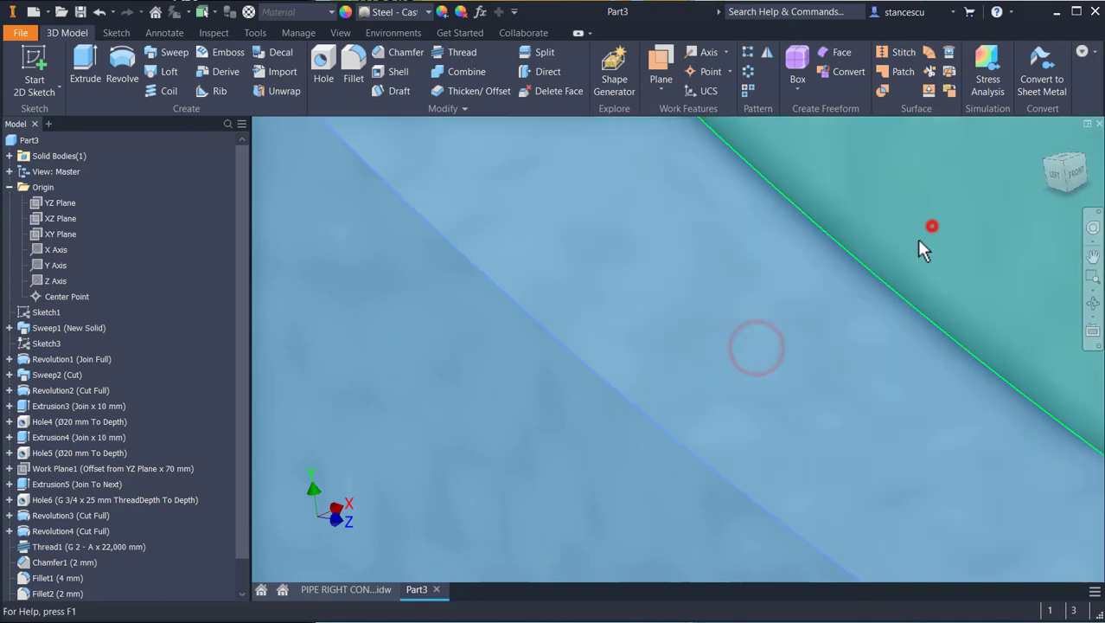
{"action": "scroll", "coordinate": [826, 339], "scroll_direction": "down", "scroll_amount": 5}
{"action": "scroll", "coordinate": [826, 339], "scroll_direction": "down", "scroll_amount": 8}
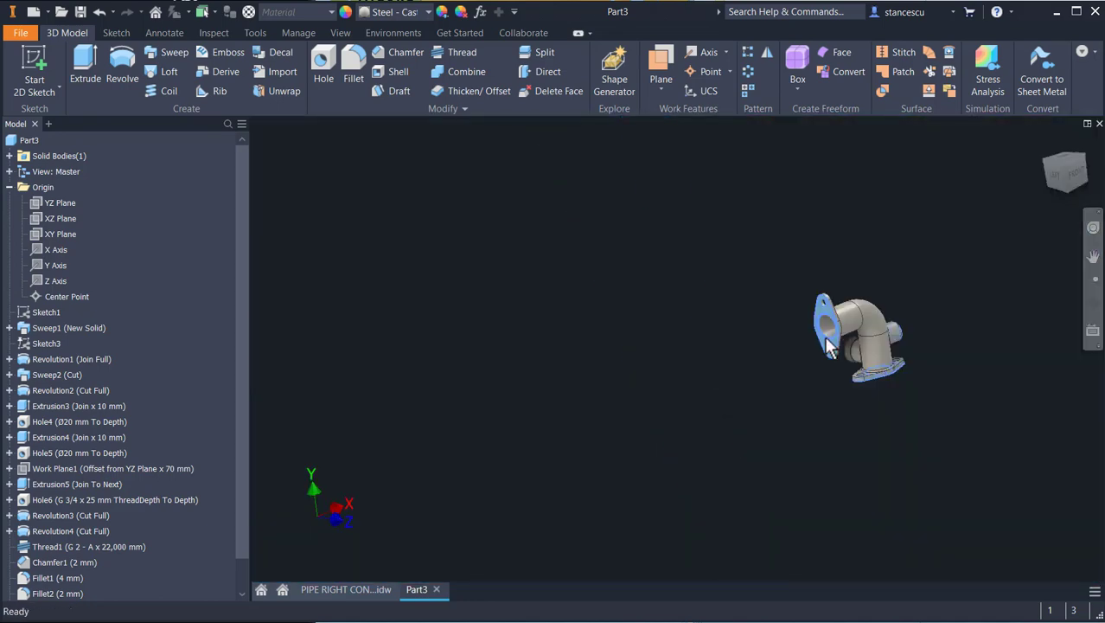
- Set the appearance of the selected flange, recess and side branch faces to Steel - Polished and restore the home view
{"action": "left_click", "coordinate": [413, 10]}
{"action": "left_click", "coordinate": [404, 49]}
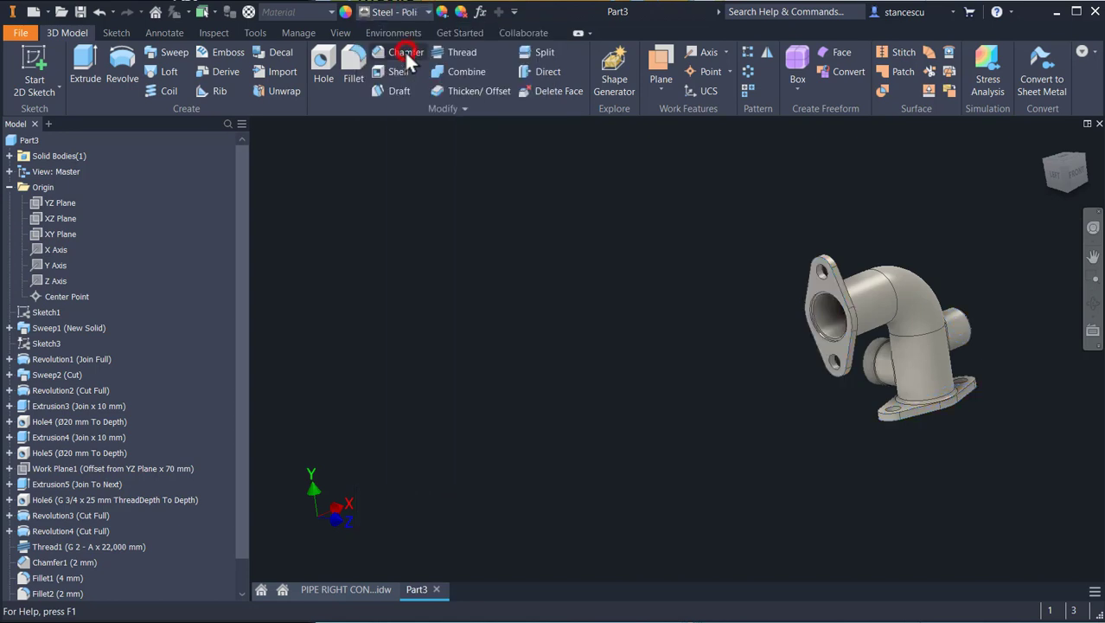
{"action": "left_click", "coordinate": [412, 236]}
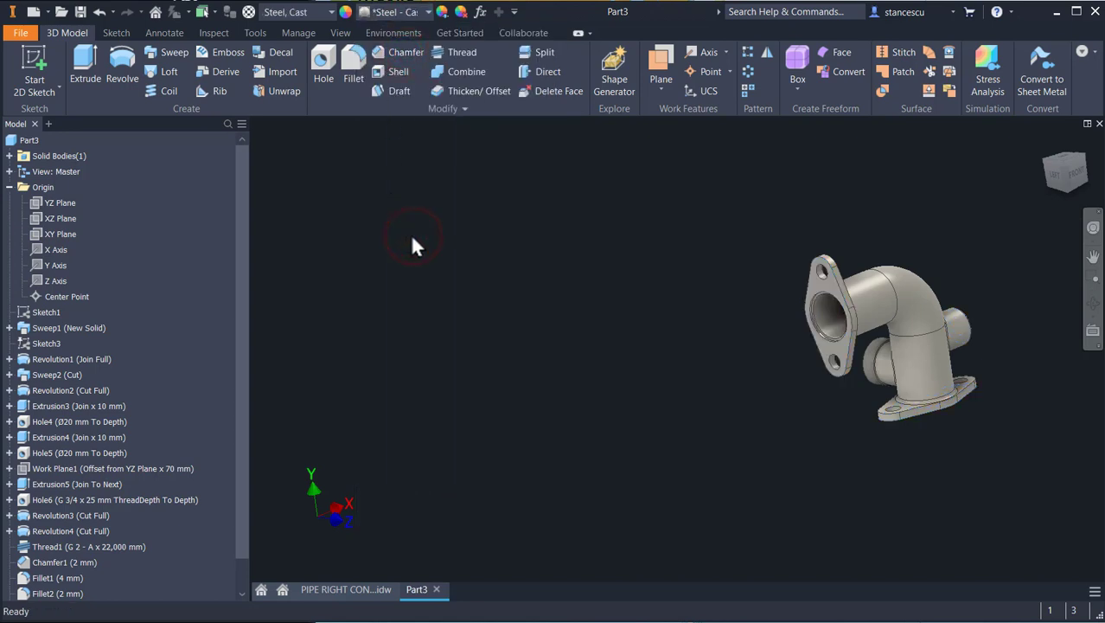
{"action": "key", "text": "F6"}
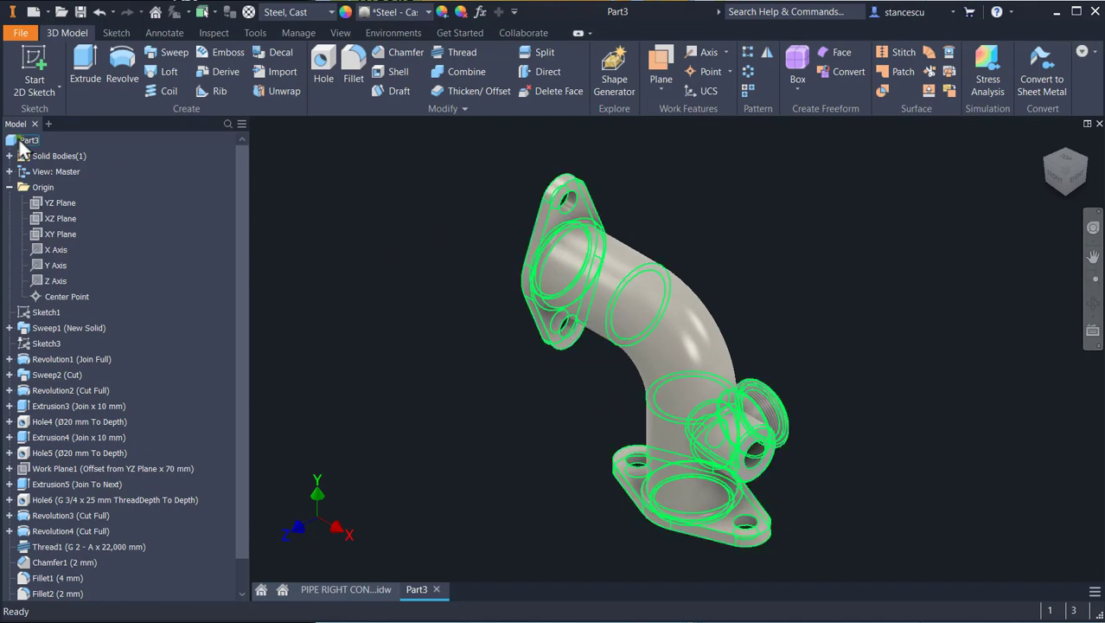
- Calculate the part's mass and other physical properties in its iProperties and close the dialog
{"action": "right_click", "coordinate": [23, 142]}
{"action": "left_click", "coordinate": [60, 310]}
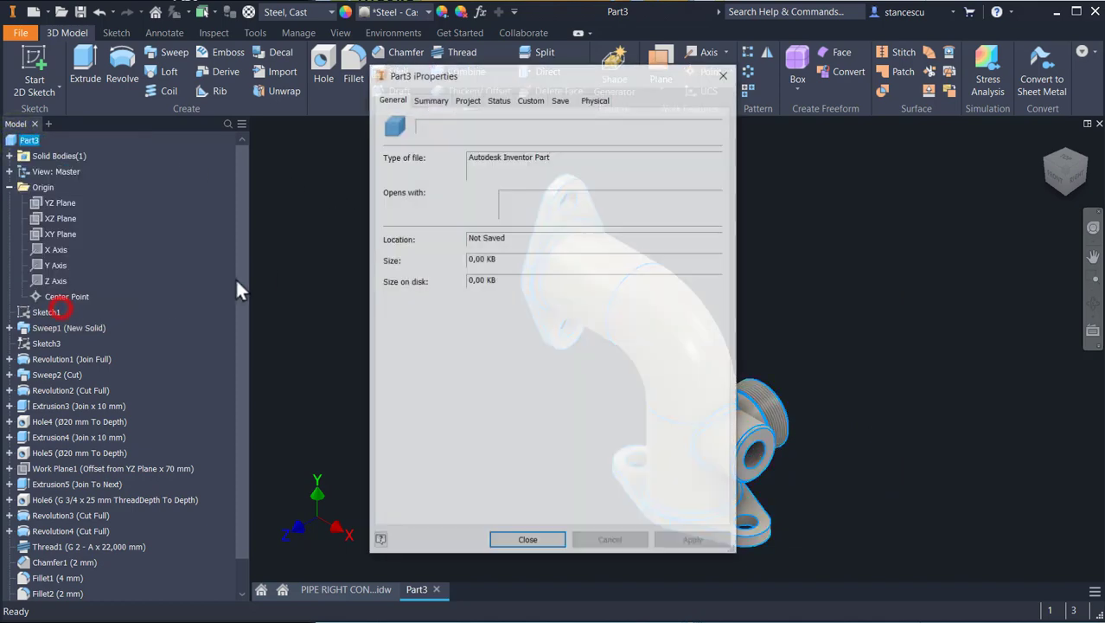
{"action": "left_click", "coordinate": [595, 100]}
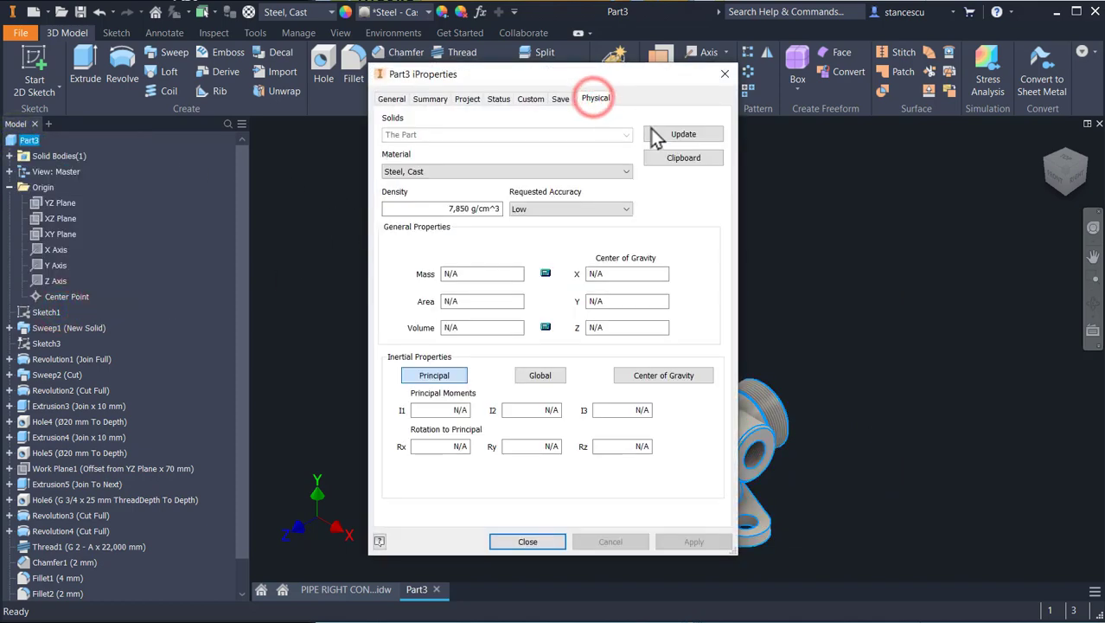
{"action": "left_click", "coordinate": [661, 137]}
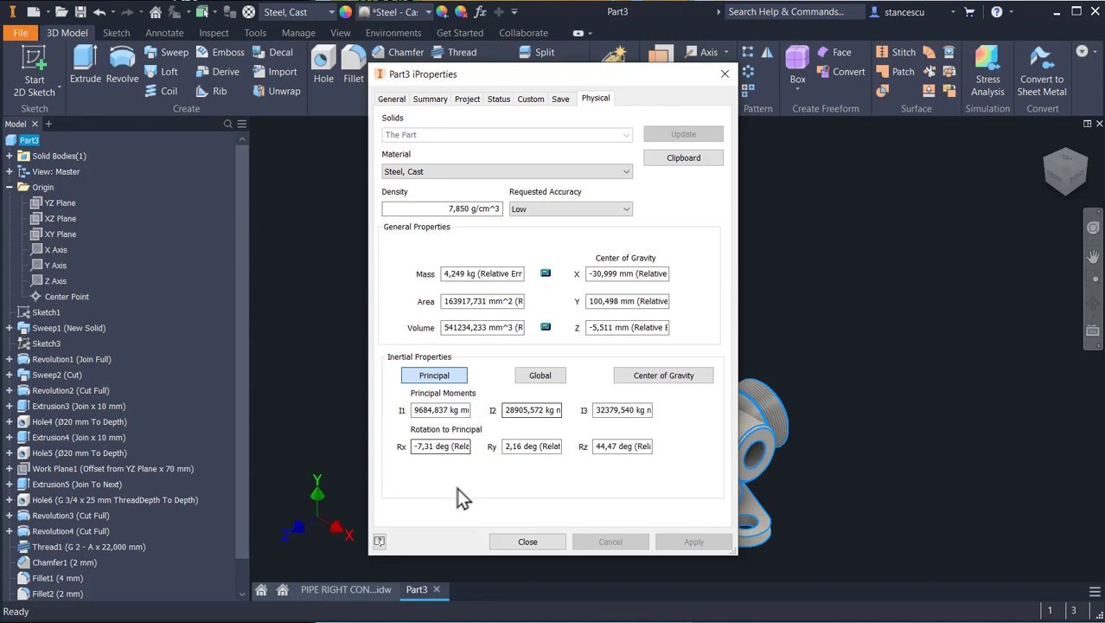
{"action": "left_click", "coordinate": [529, 539]}
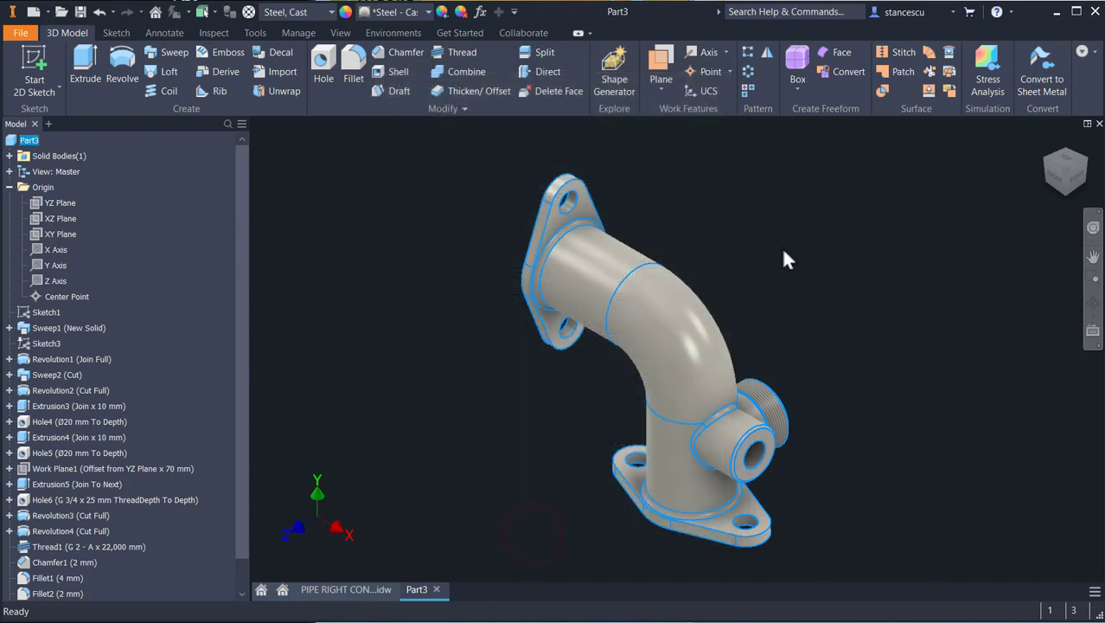
{"action": "left_click", "coordinate": [778, 259]}
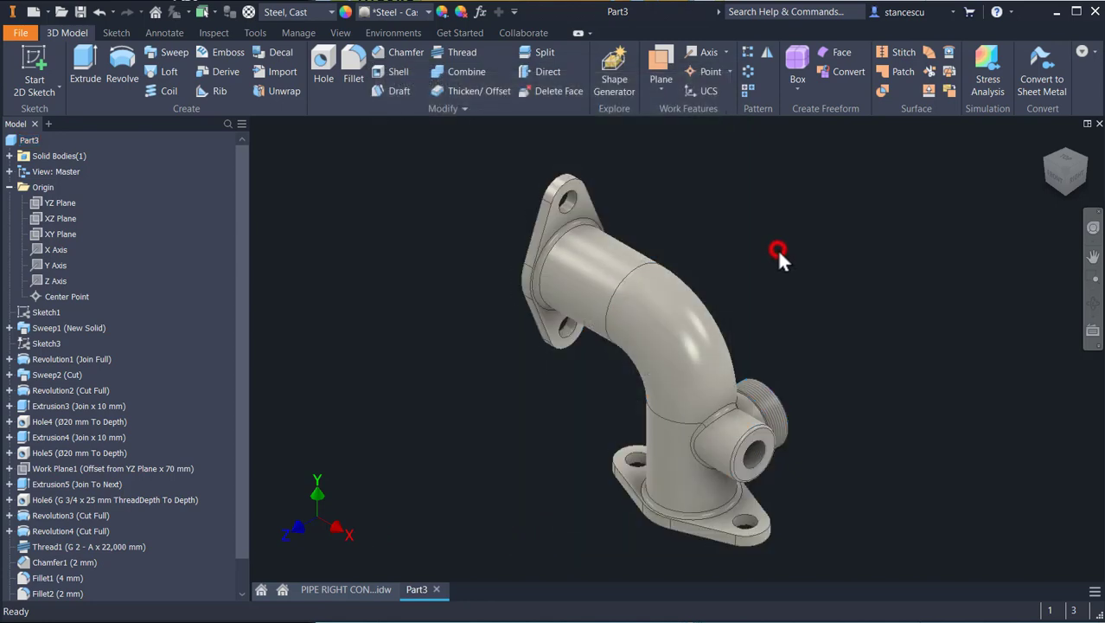